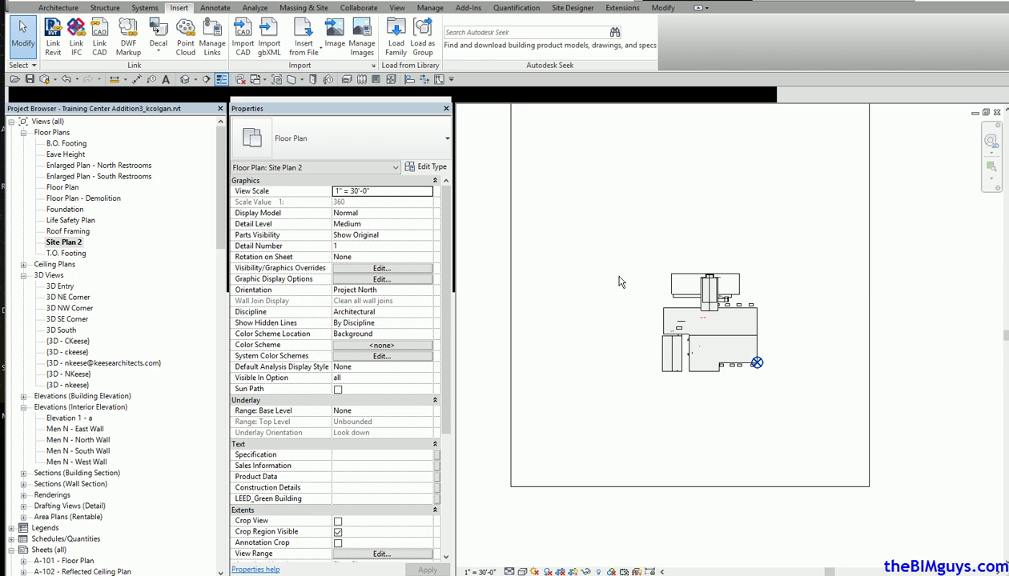
- Set the project base point's N/S and E/W coordinates to 0 in the Site Plan 2 view
scroll(617, 282, up, 2)
scroll(677, 326, up, 2)
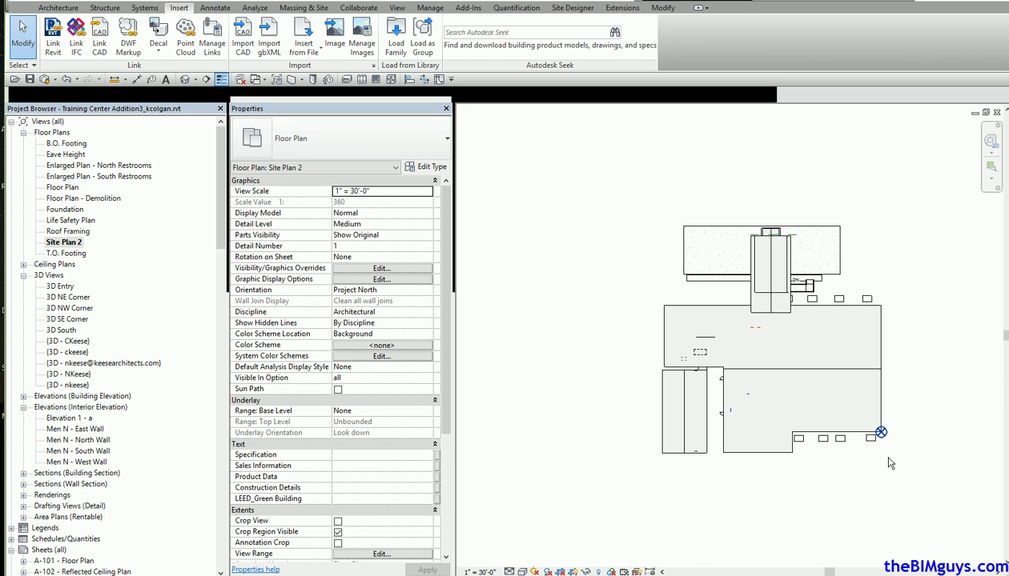
scroll(890, 463, down, 1)
middle_drag(889, 460, 755, 394)
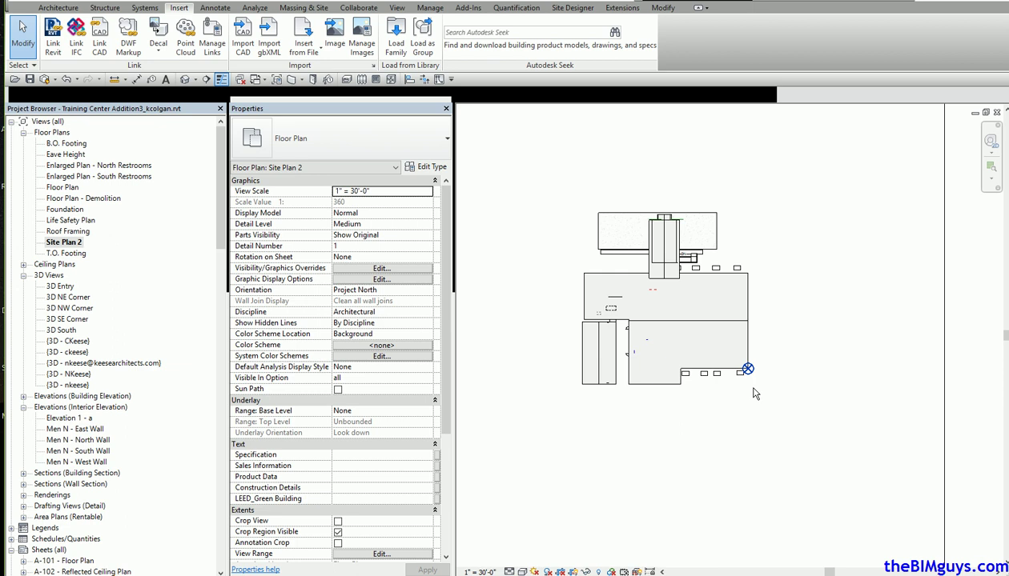
click(747, 369)
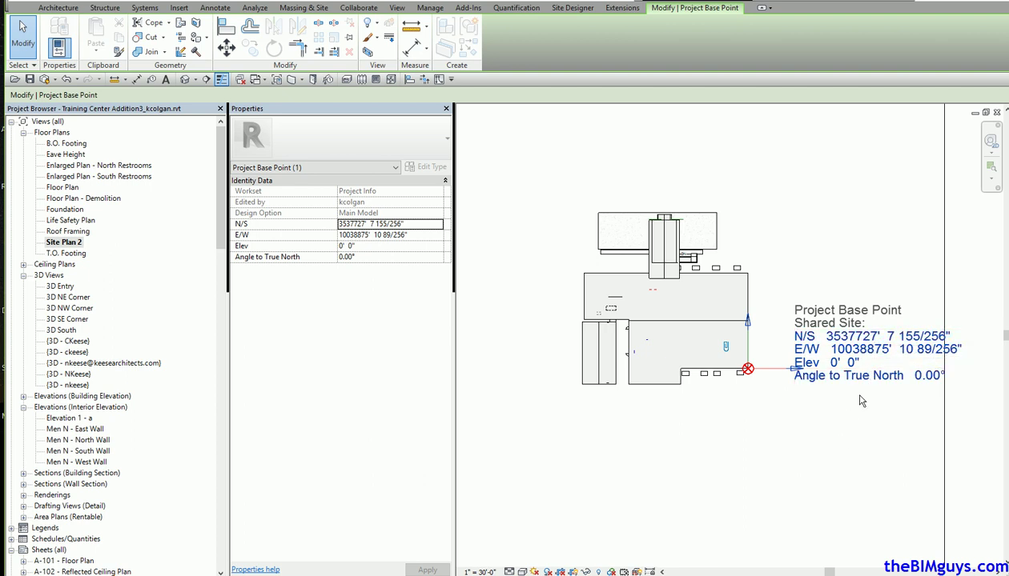
click(853, 337)
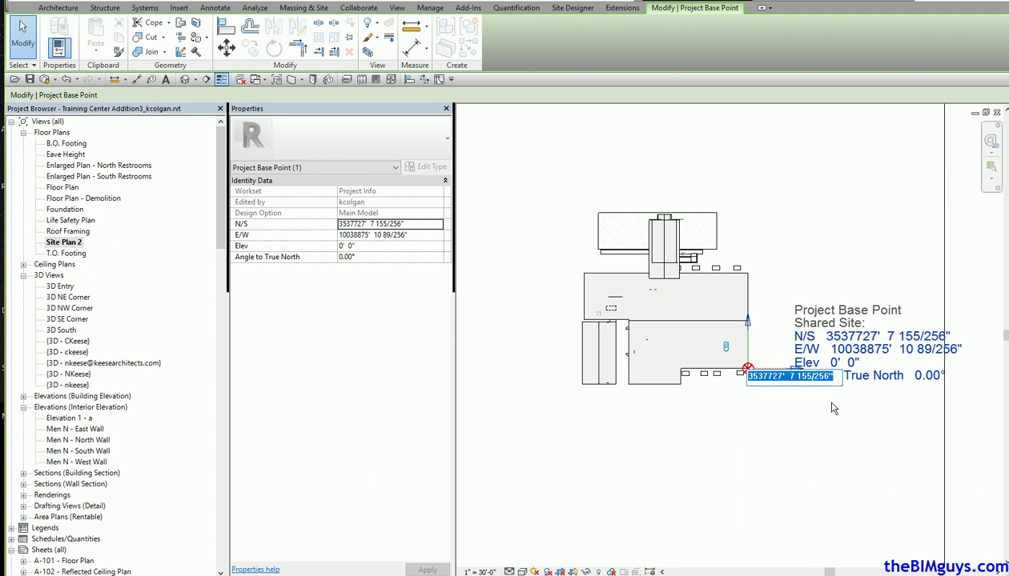
text(0)
key(Return)
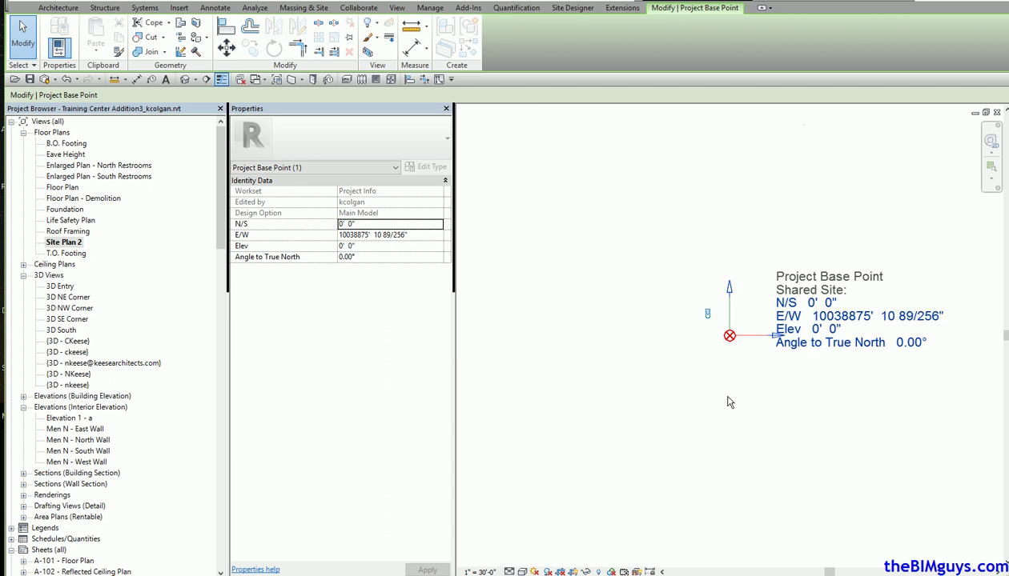
click(863, 315)
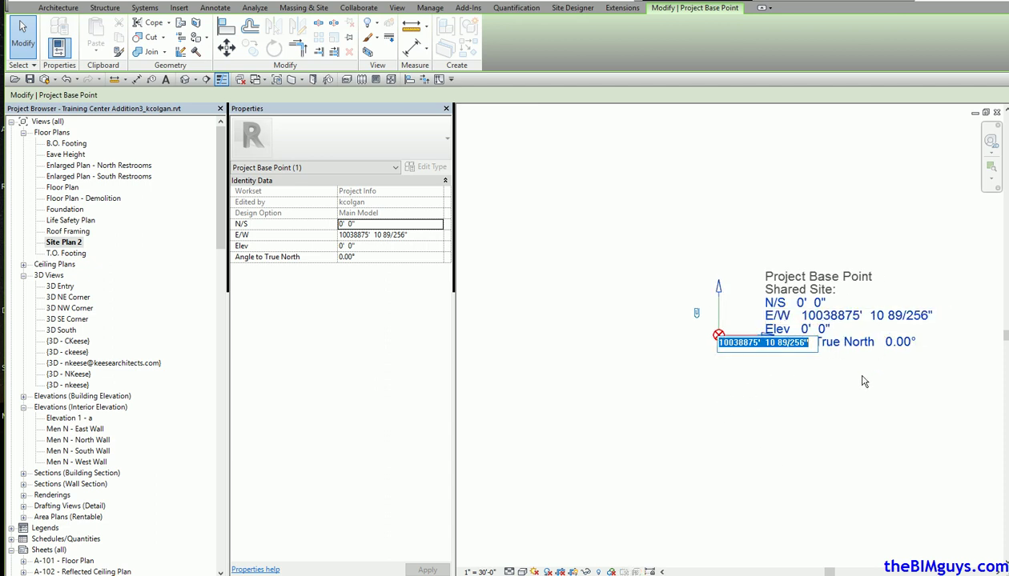
text(0)
key(Return)
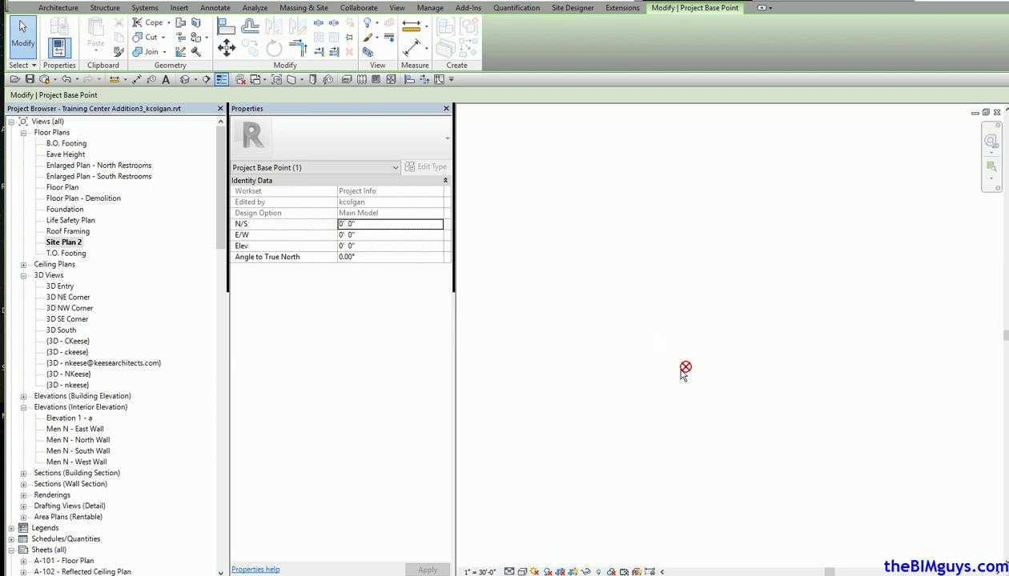
- Turn on the Survey Point subcategory under Site in Site Plan 2's visibility/graphic overrides
scroll(712, 341, up, 5)
scroll(792, 361, up, 4)
scroll(789, 356, up, 2)
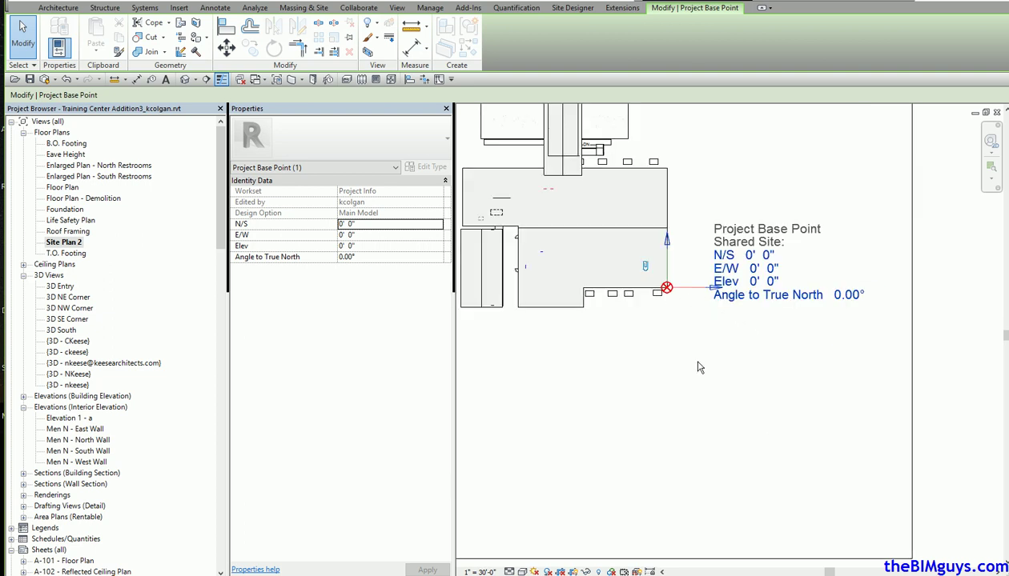
key(v)
key(v)
drag(855, 171, 660, 168)
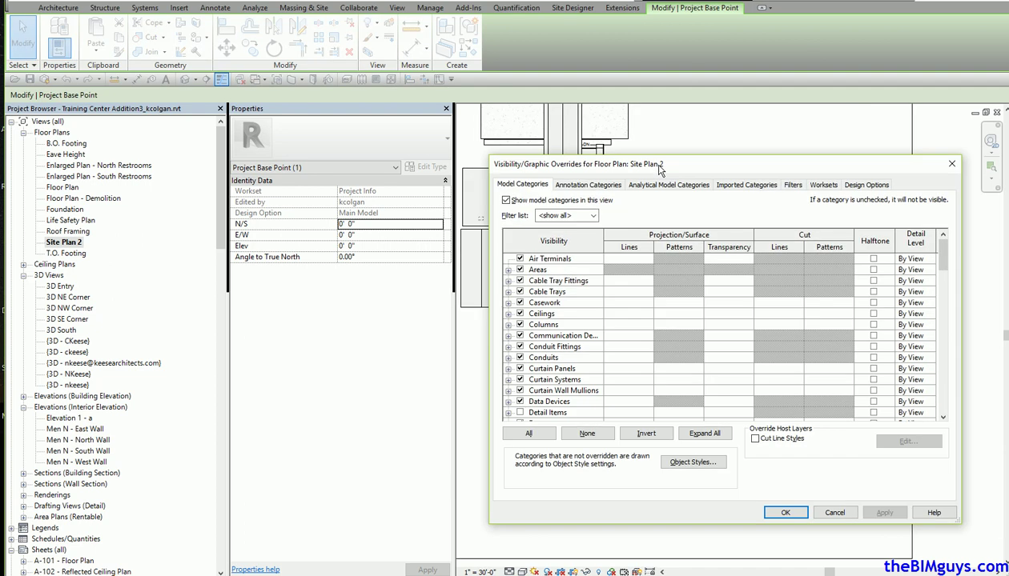
drag(943, 254, 943, 370)
click(509, 369)
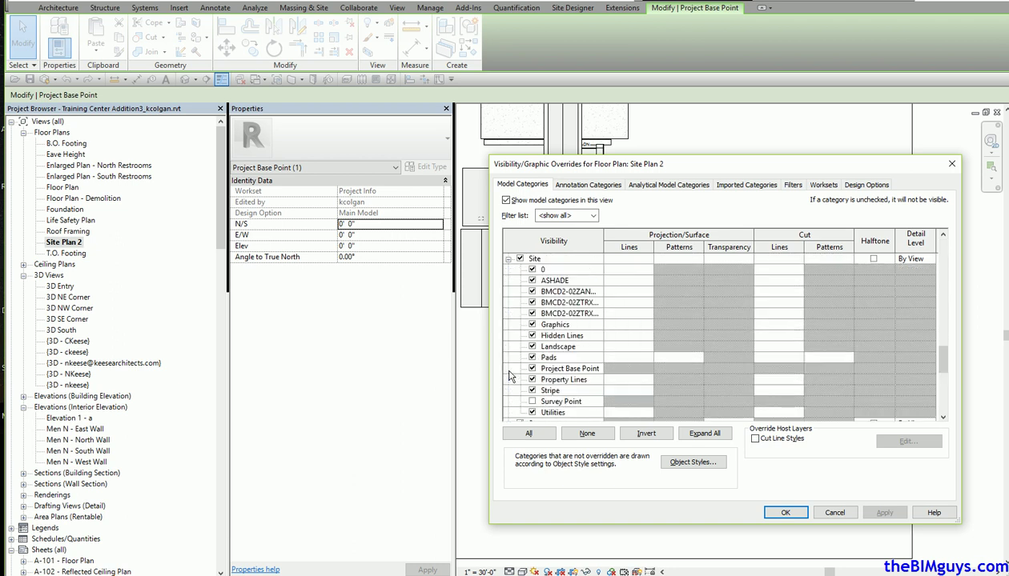
click(530, 401)
click(781, 513)
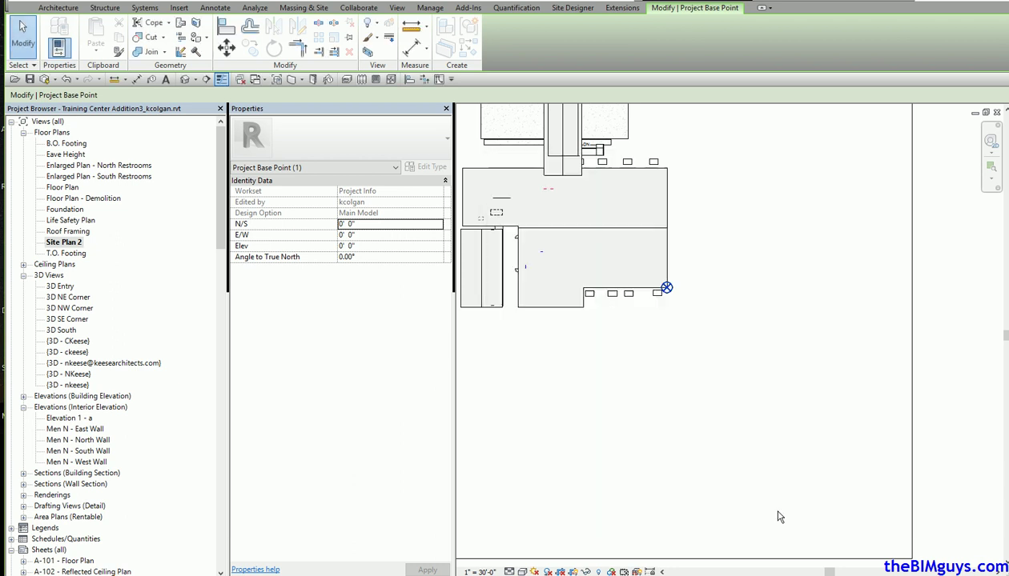
key(Escape)
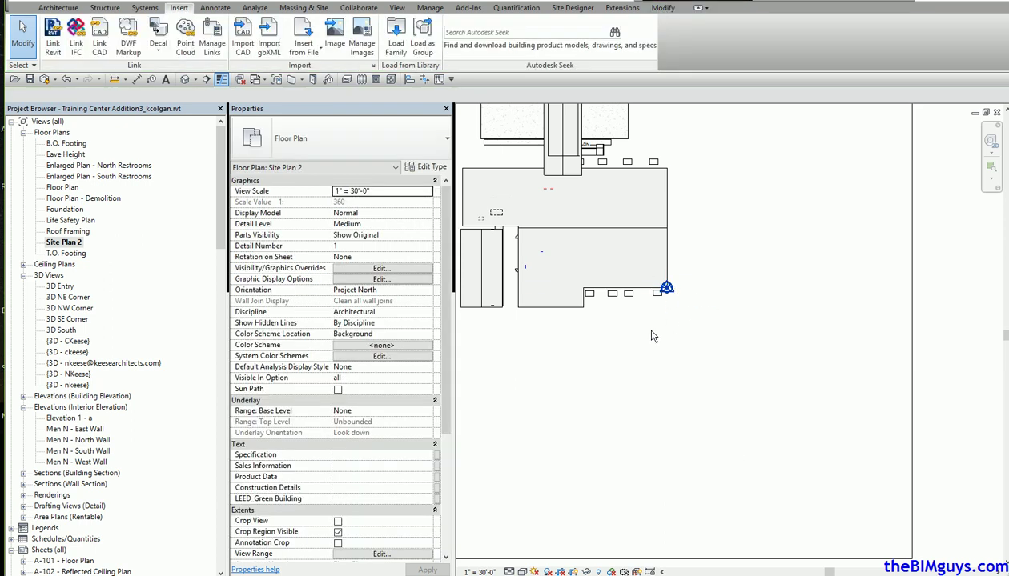
- Set the orientation of the Site Plan 2 view to True North
middle_drag(674, 361, 783, 453)
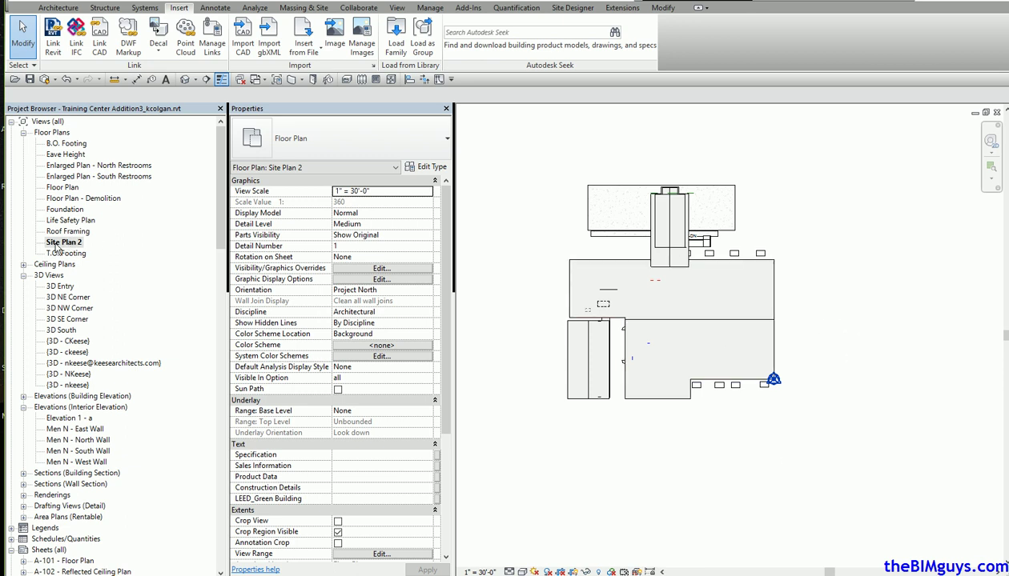
click(426, 290)
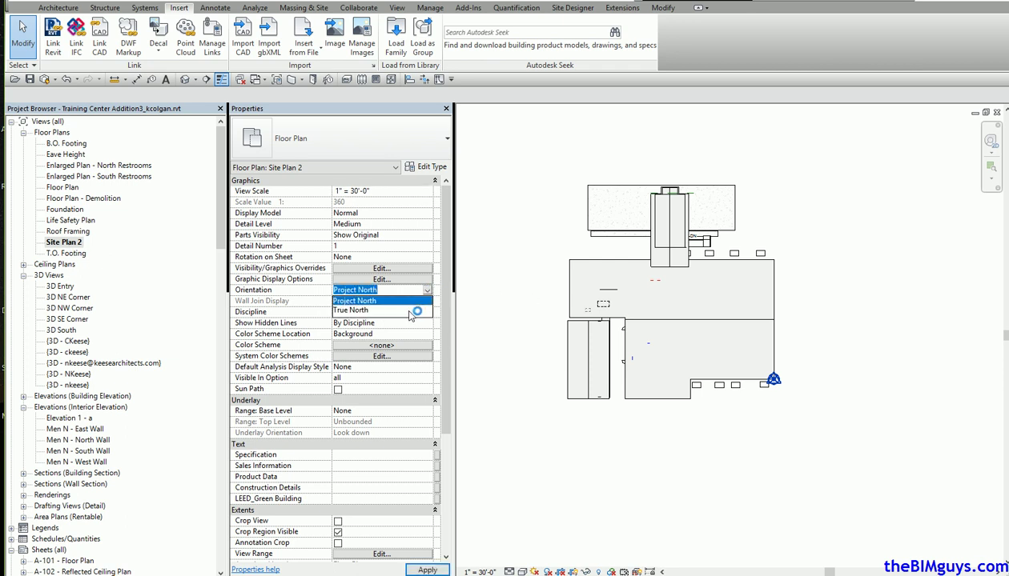
click(417, 310)
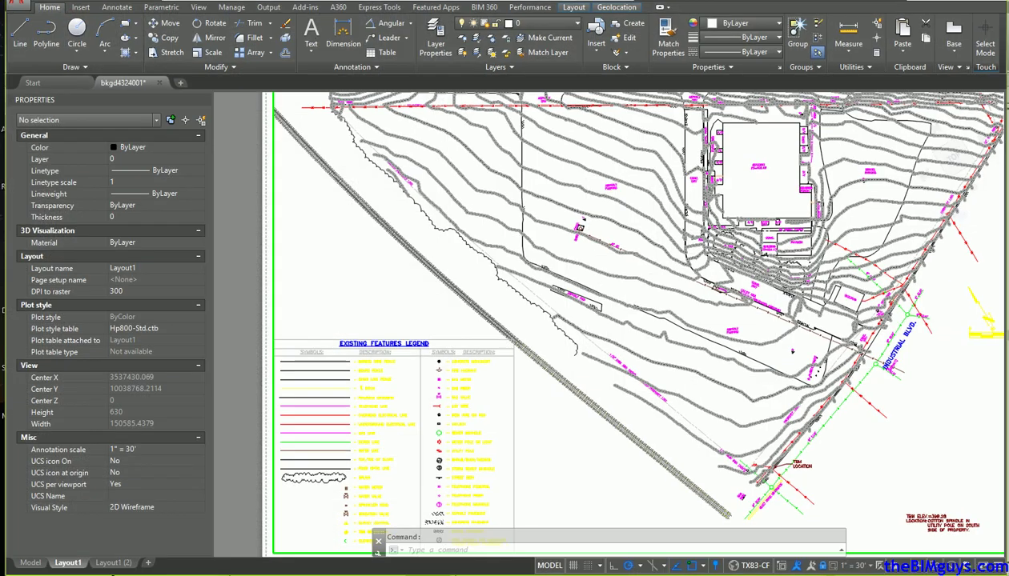
- Switch to AutoCAD and examine the site survey on Layout1 of bkgd4324001, both in paper space and inside its viewport
key(Escape)
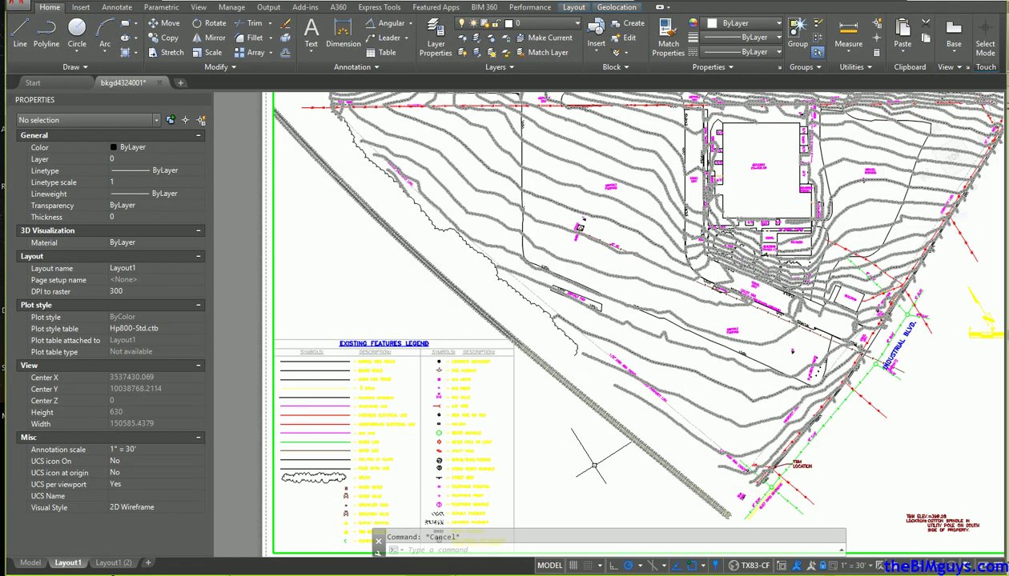
scroll(594, 464, down, 3)
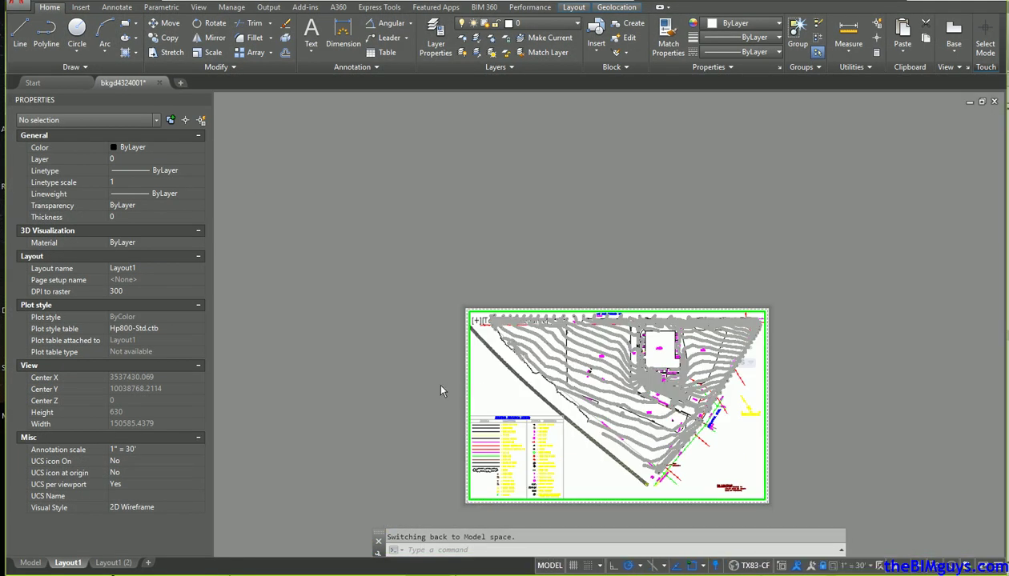
double_click(441, 390)
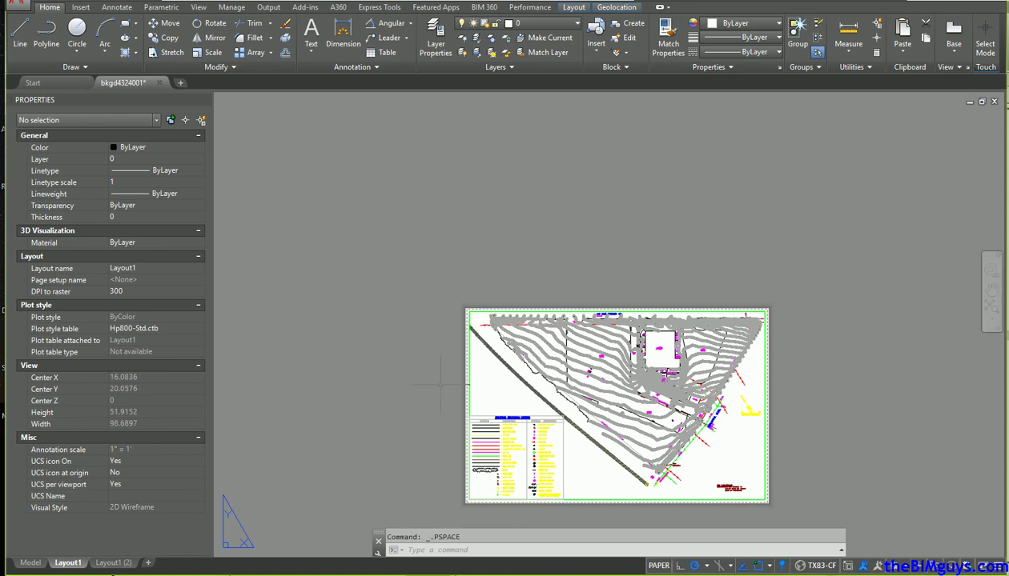
scroll(704, 425, up, 5)
scroll(716, 440, down, 3)
key(Escape)
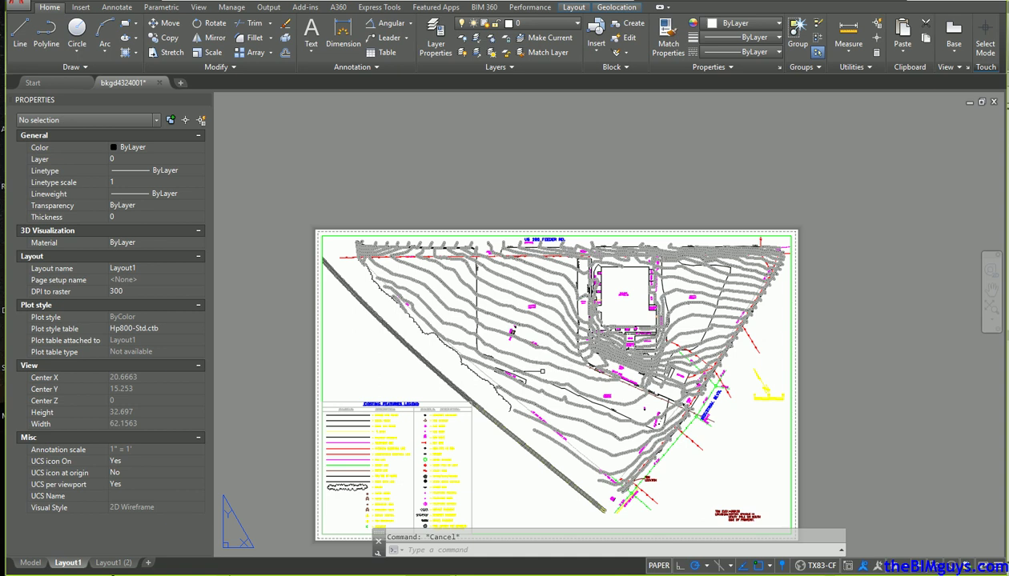
double_click(387, 366)
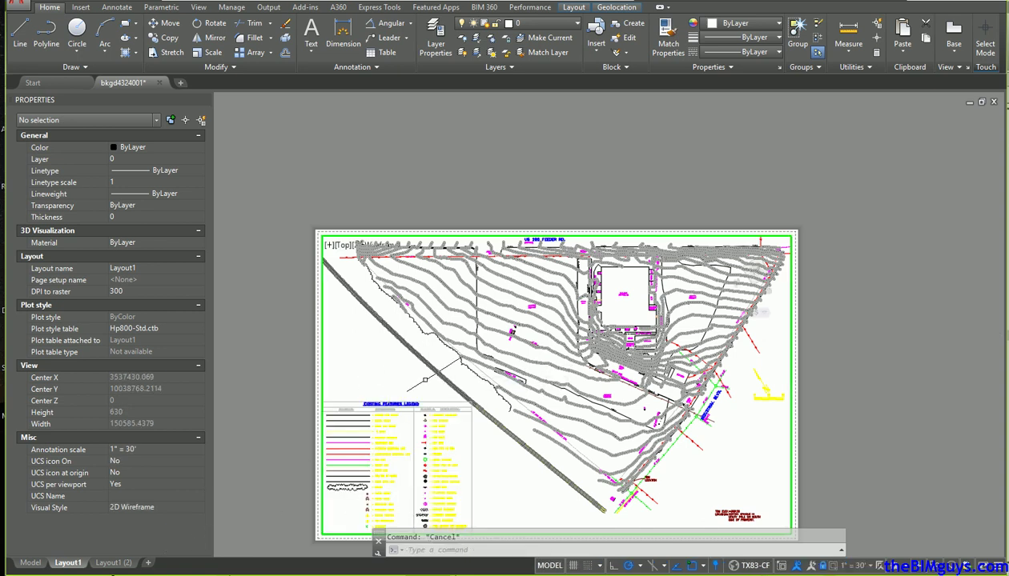
scroll(316, 450, down, 2)
scroll(317, 451, up, 4)
double_click(316, 451)
scroll(316, 451, up, 3)
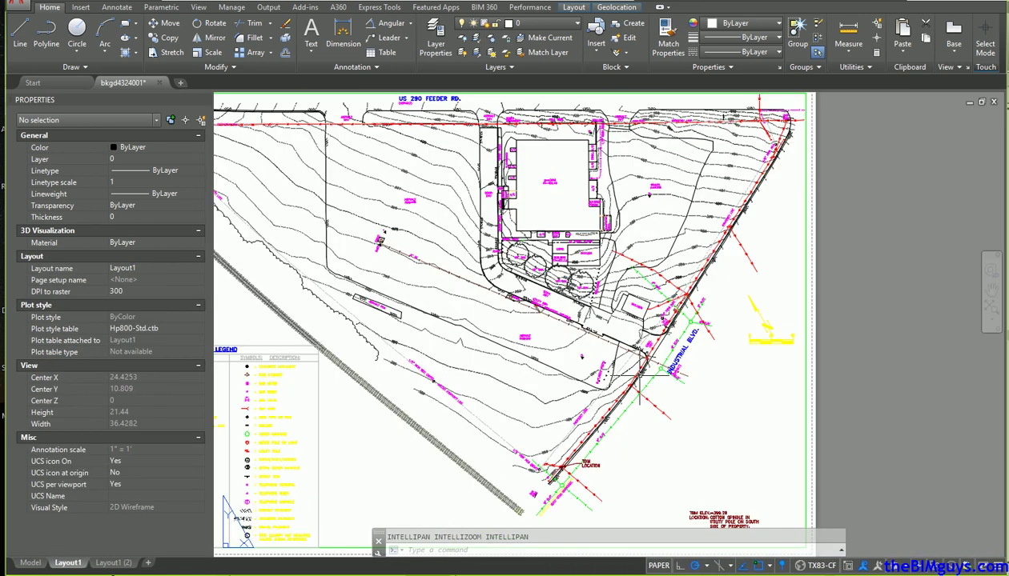
- Switch the survey drawing from Layout1 to model space and frame the site around the building
key(ctrl+Page_Up)
key(ctrl+Page_Down)
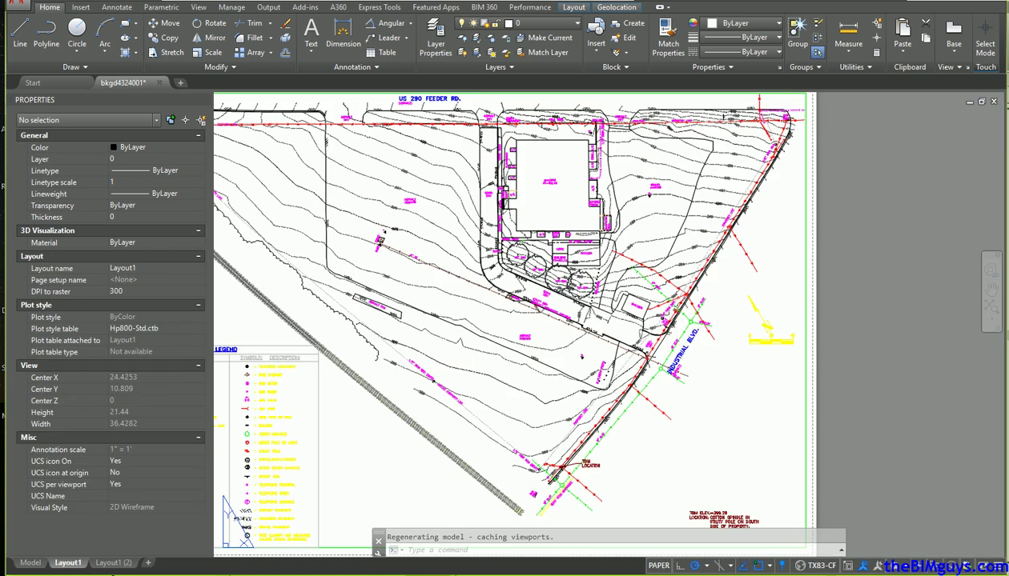
key(ctrl+z)
key(ctrl+Page_Up)
scroll(609, 334, down, 6)
scroll(480, 448, up, 4)
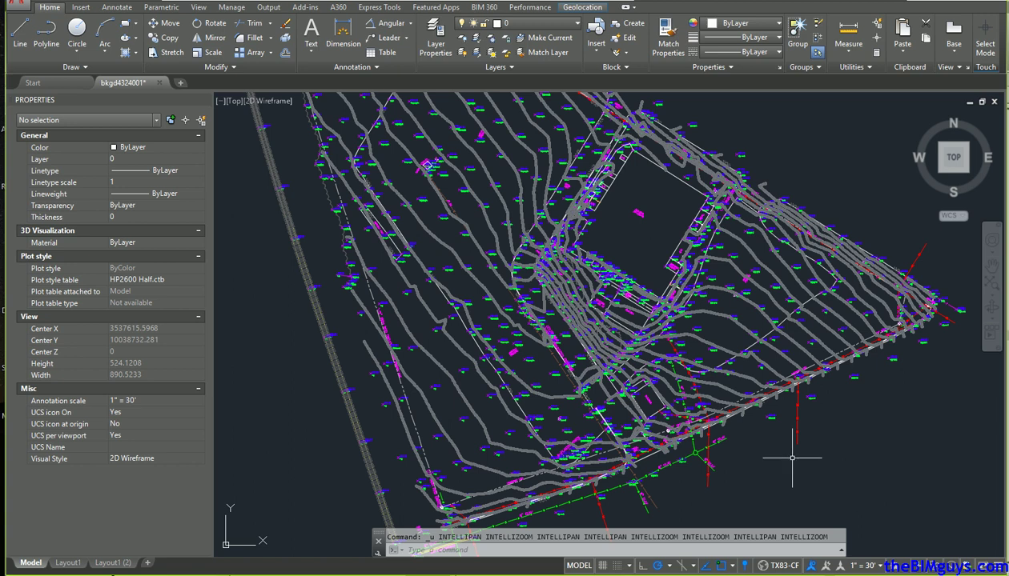
key(Escape)
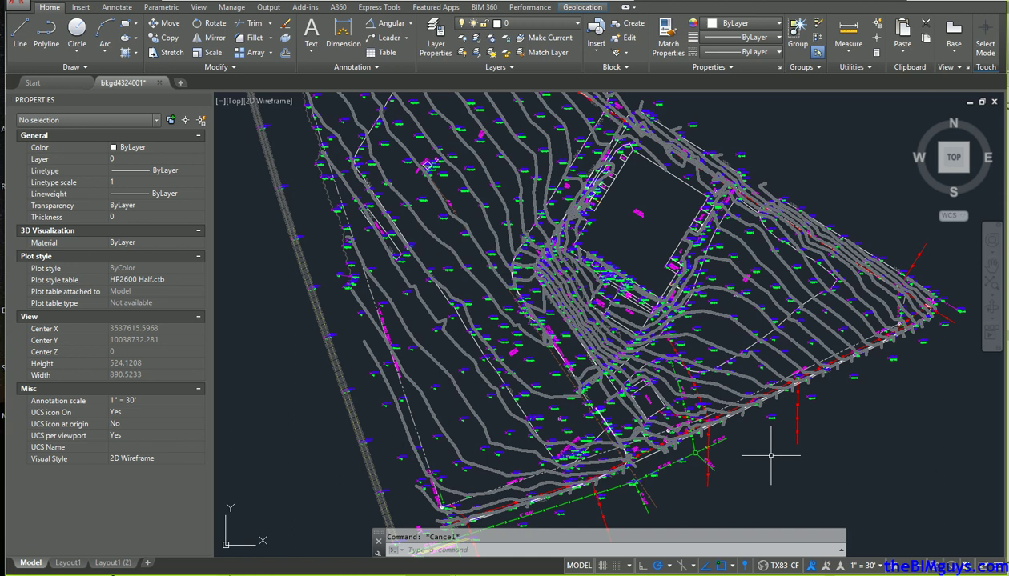
- Select the contour surface east of the building to inspect its object type and layer
click(720, 348)
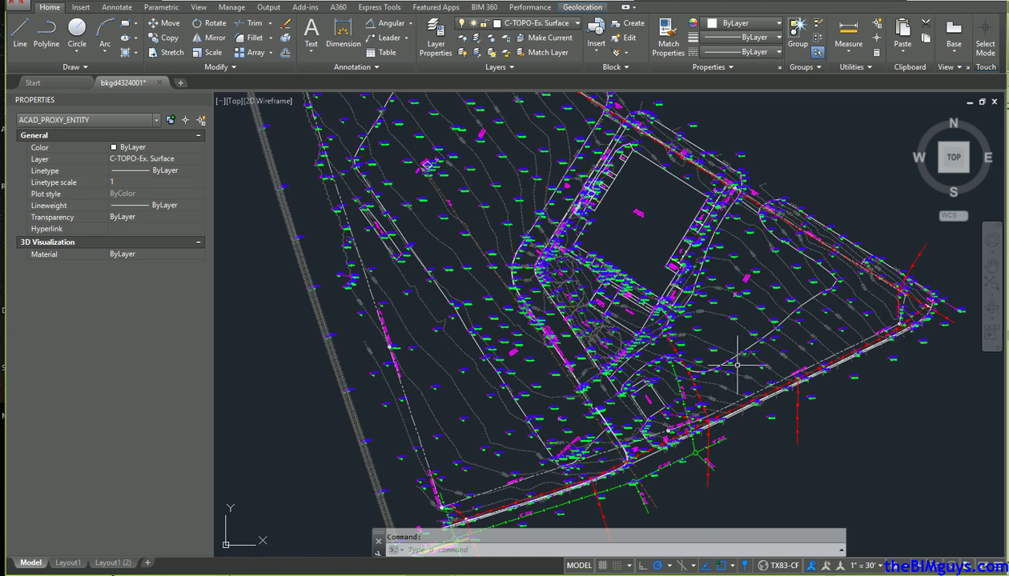
key(Escape)
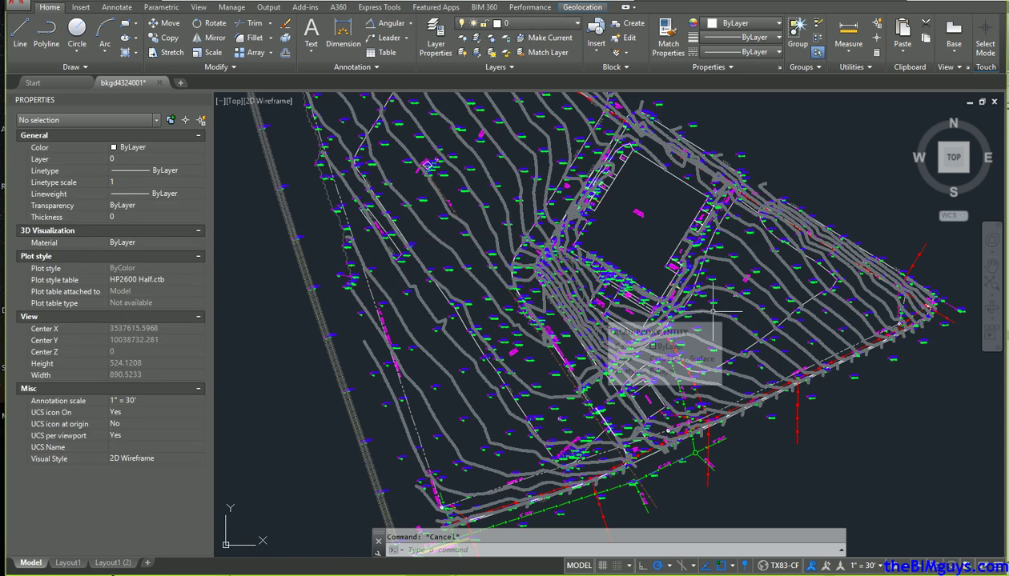
click(713, 312)
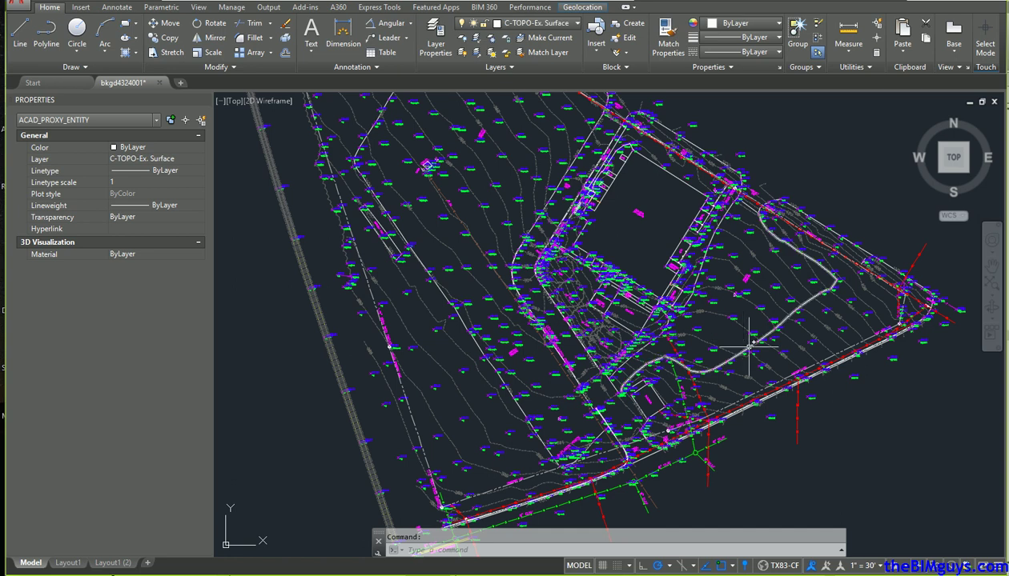
- Examine the survey in 3D, comparing the elevations of the contours and spot points with the flat site linework
click(915, 120)
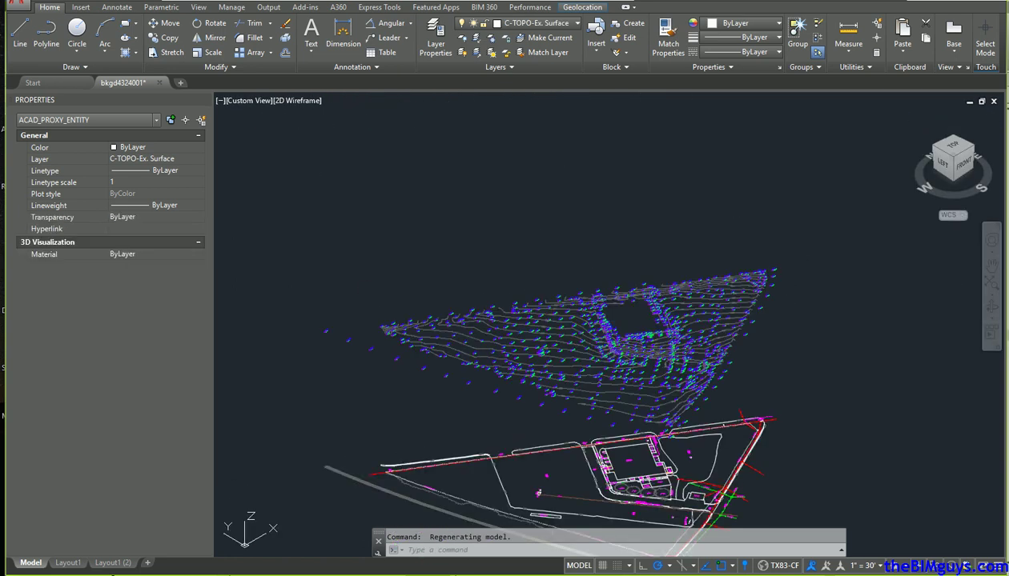
shift+middle_drag(789, 394, 765, 375)
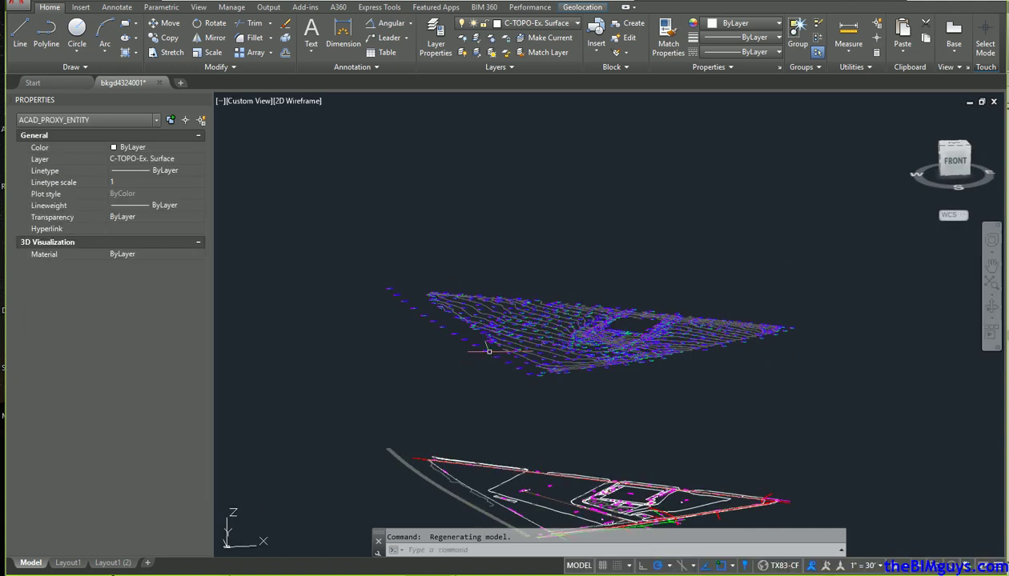
middle_drag(582, 401, 550, 250)
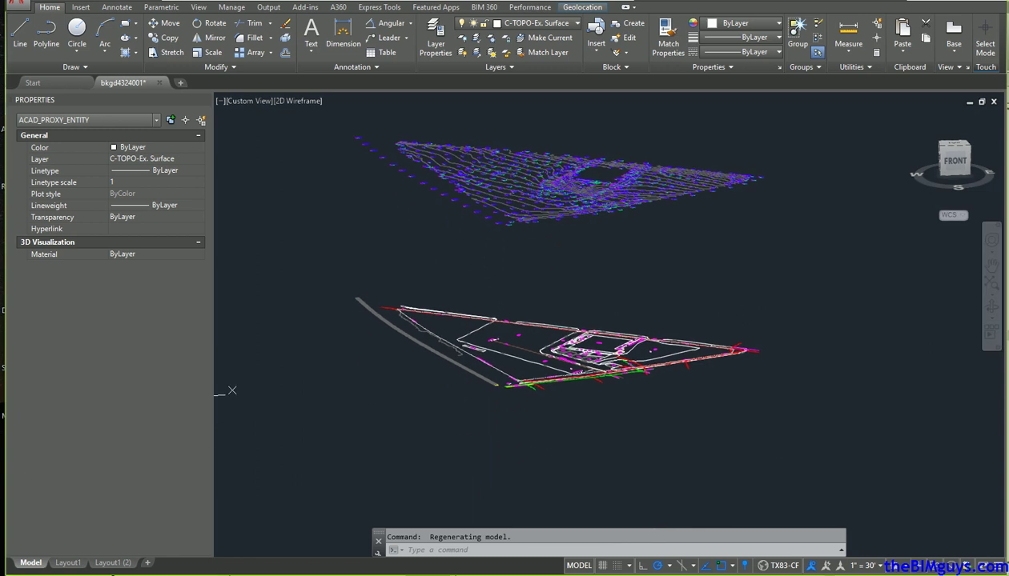
scroll(514, 218, up, 10)
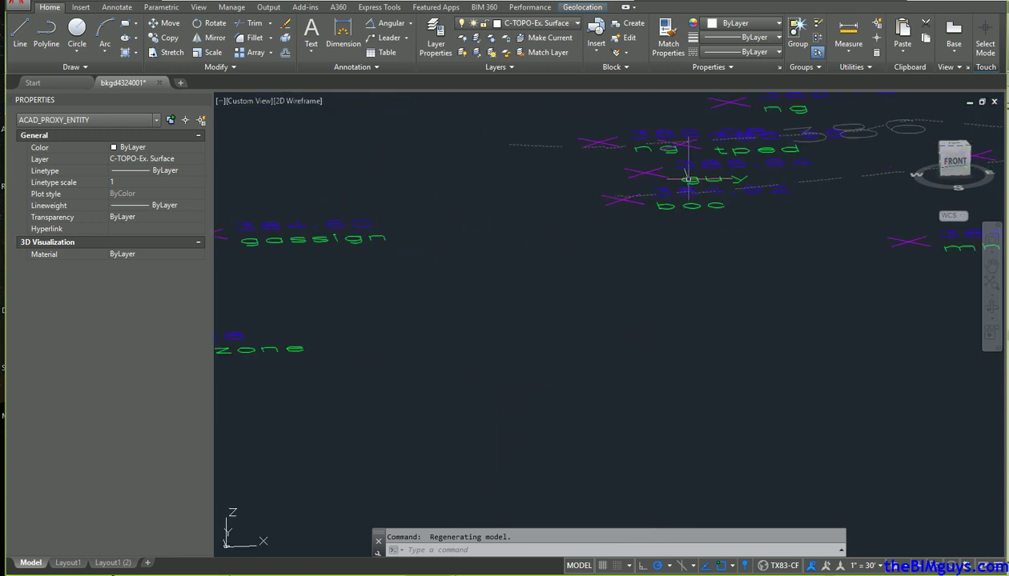
scroll(671, 232, down, 8)
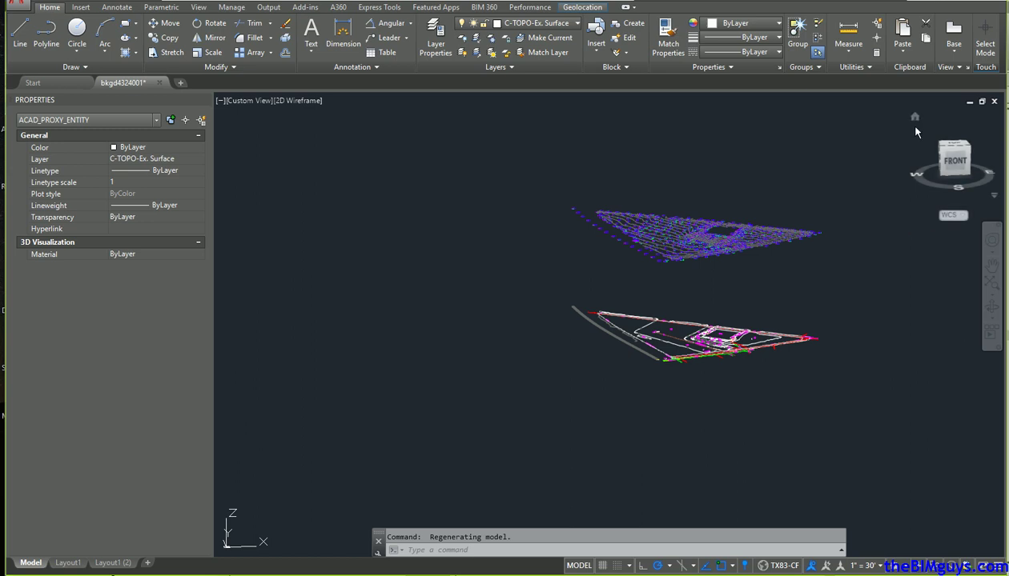
- Return the survey drawing to the top view with north pointing up
click(954, 149)
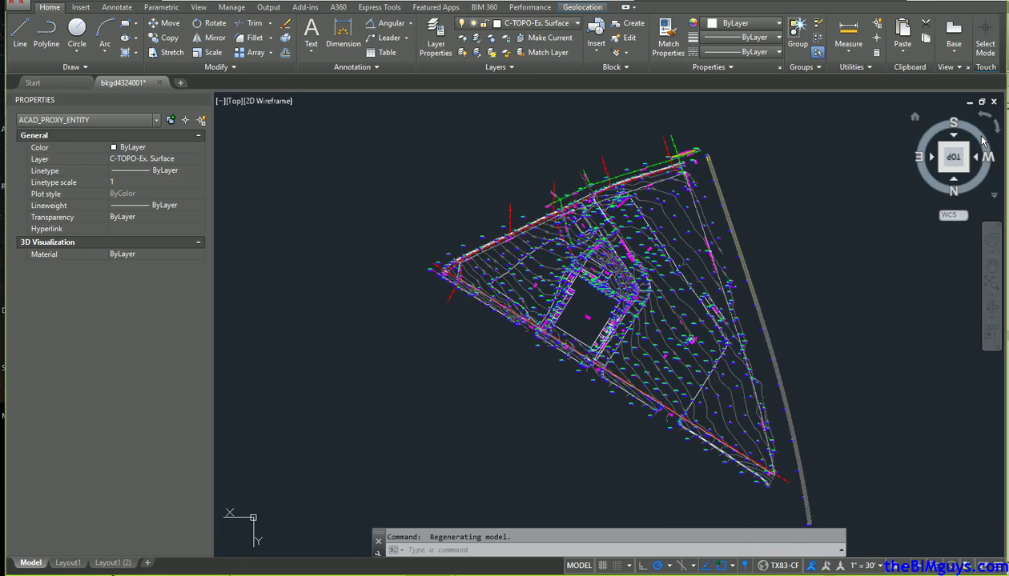
click(984, 118)
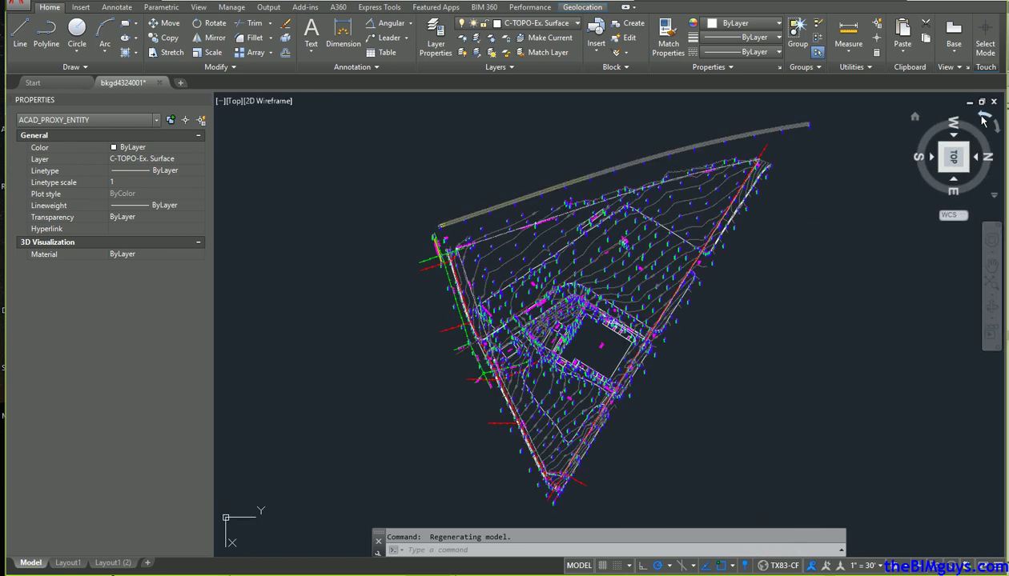
click(971, 119)
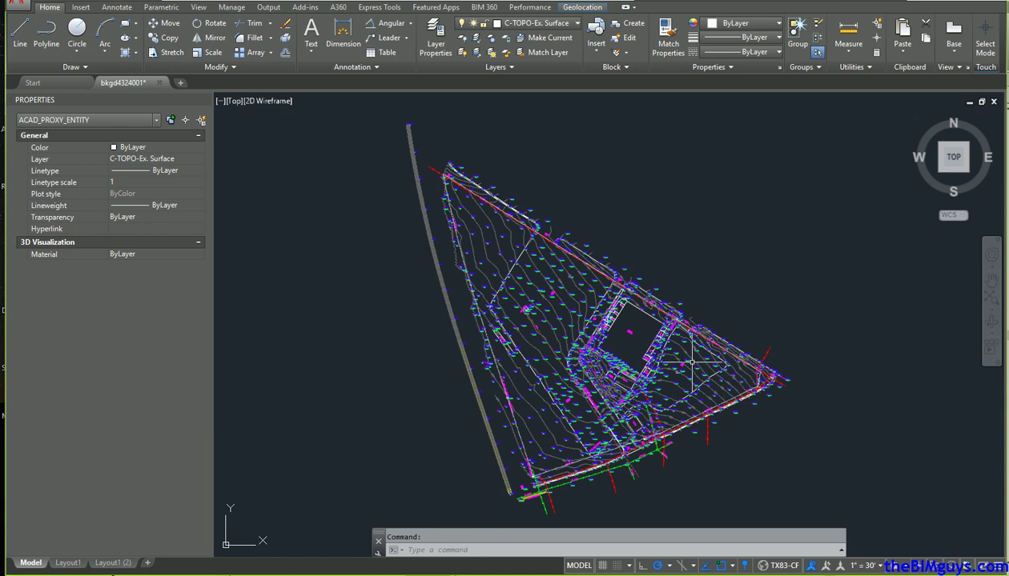
- Explode the selected contour surface into separate contour polylines
scroll(695, 362, up, 7)
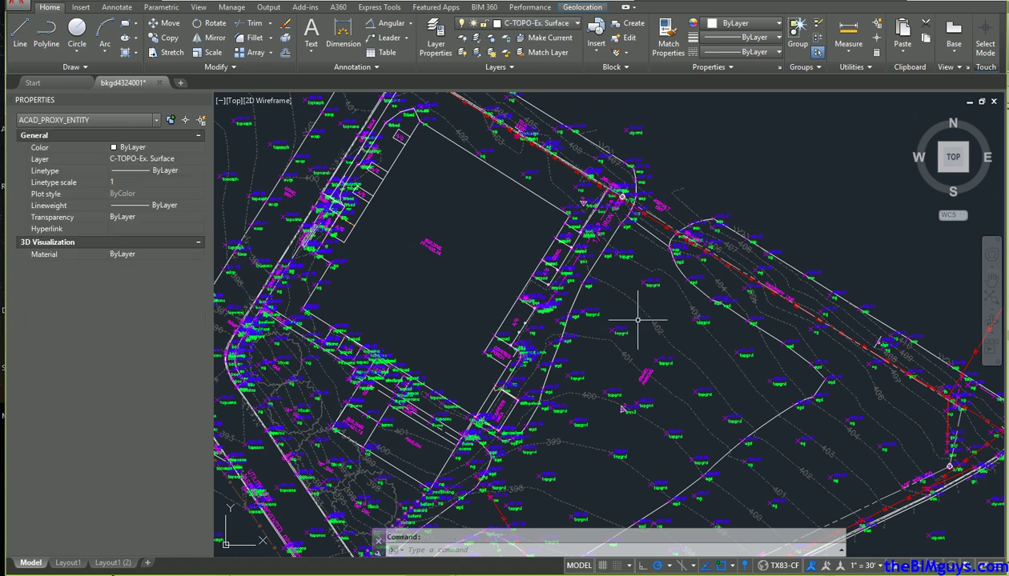
text(explode)
key(Return)
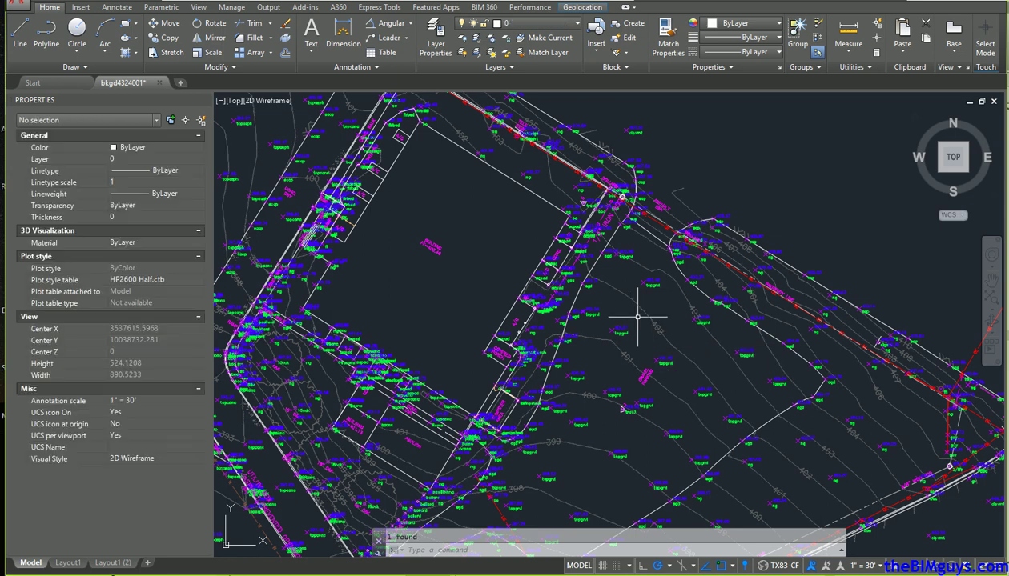
- Select every minor contour polyline on layer V-TOPO-MNR and set their elevation to 0
mouse_move(640, 308)
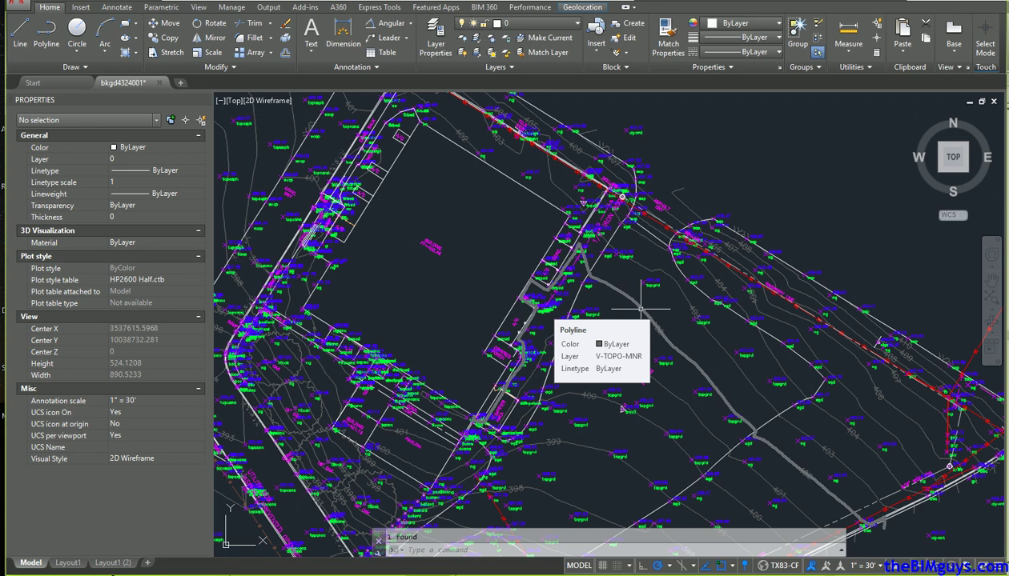
click(640, 308)
right_click(640, 309)
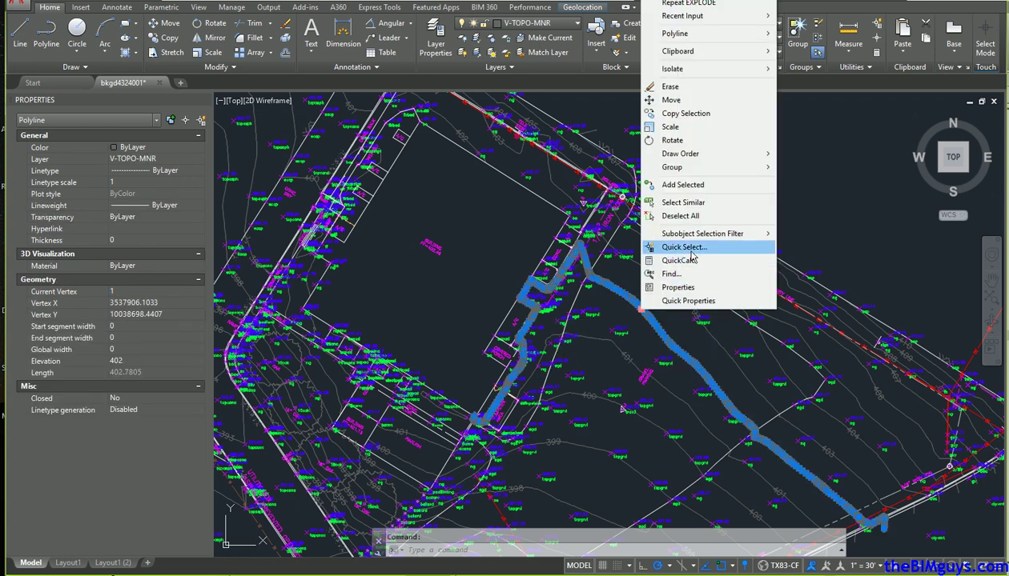
click(682, 203)
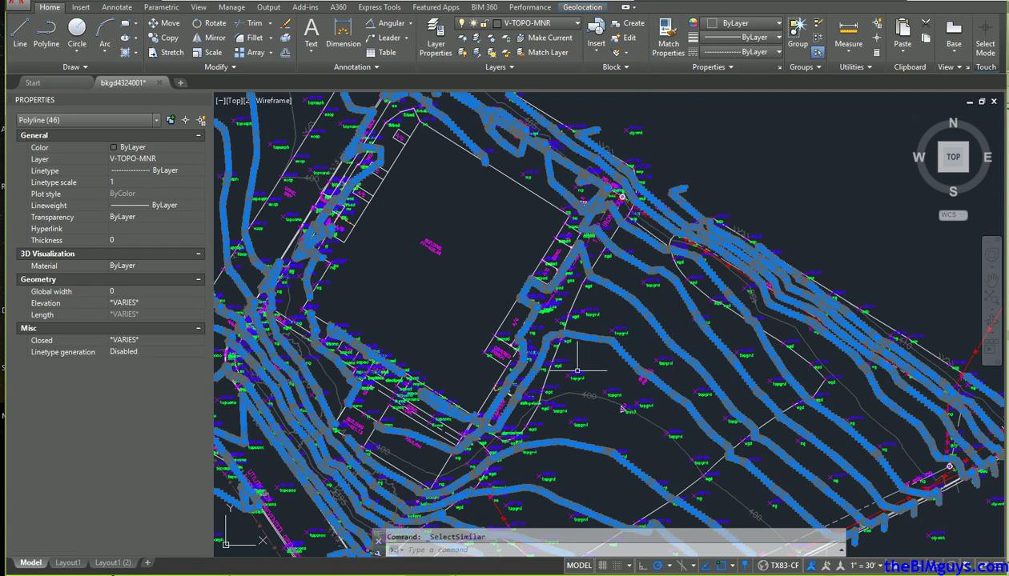
click(189, 304)
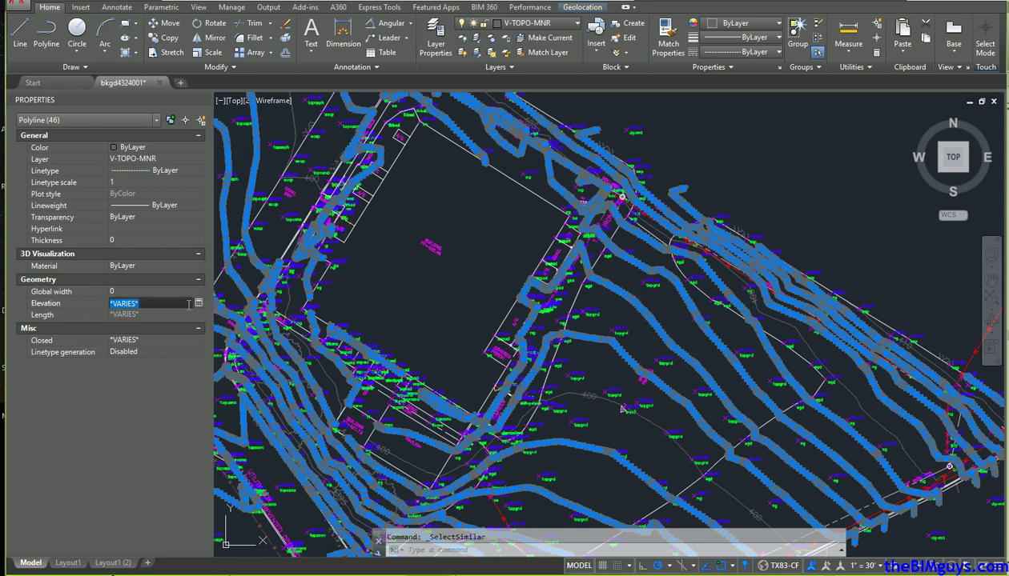
key(Return)
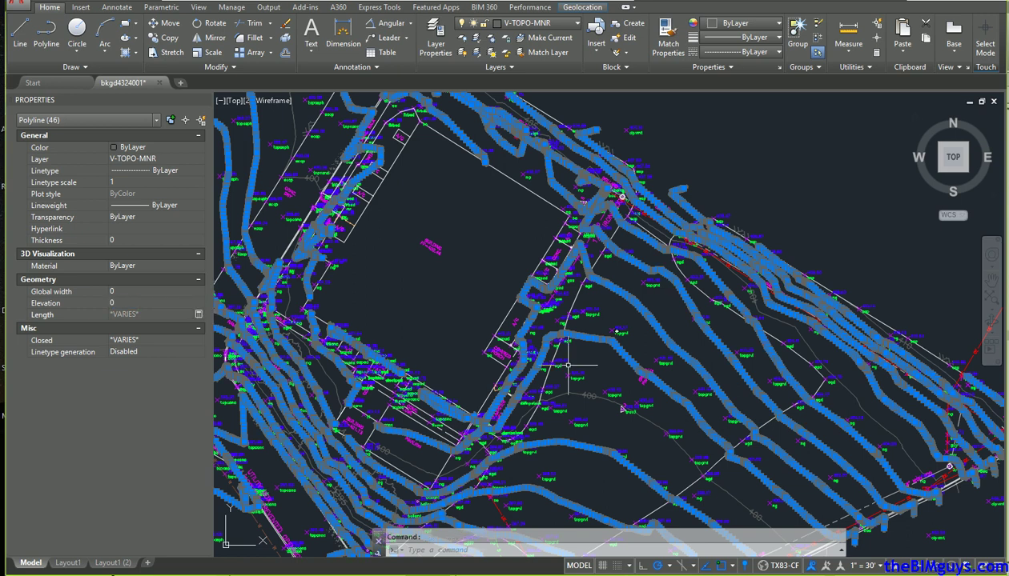
key(Escape)
- Select every major contour polyline on layer V-TOPO-MJR and set their elevation to 0
click(608, 400)
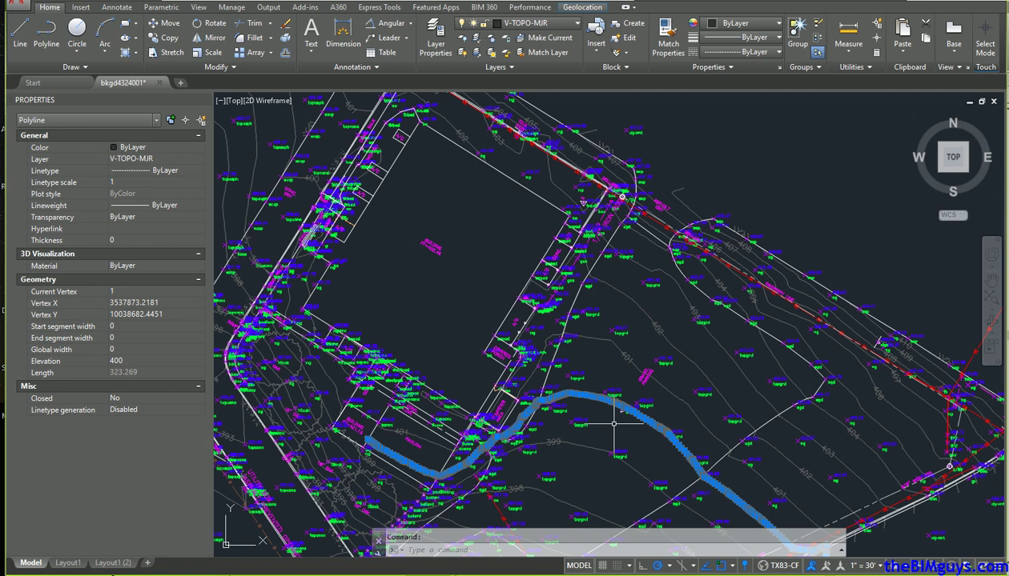
mouse_move(607, 399)
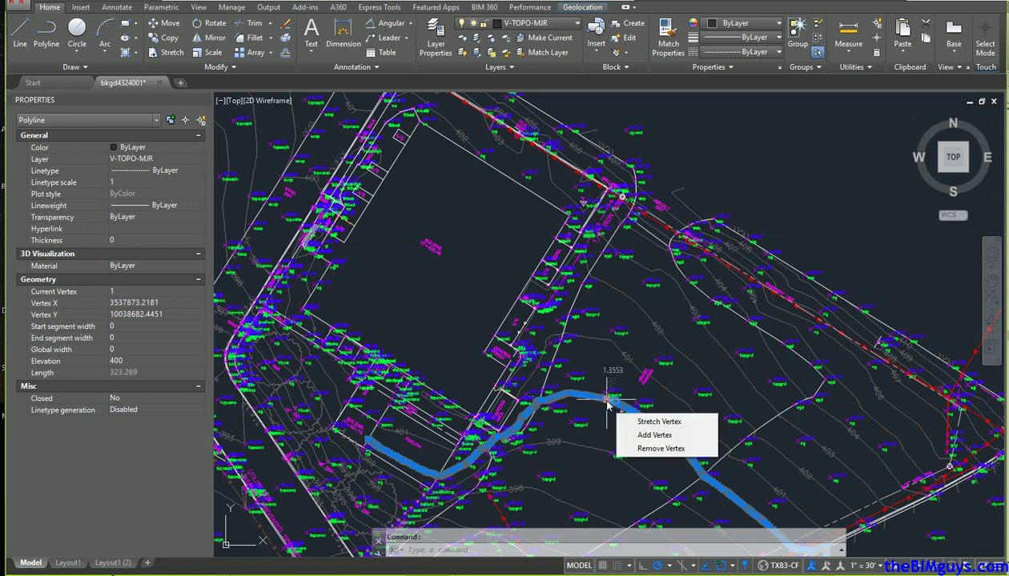
right_click(607, 401)
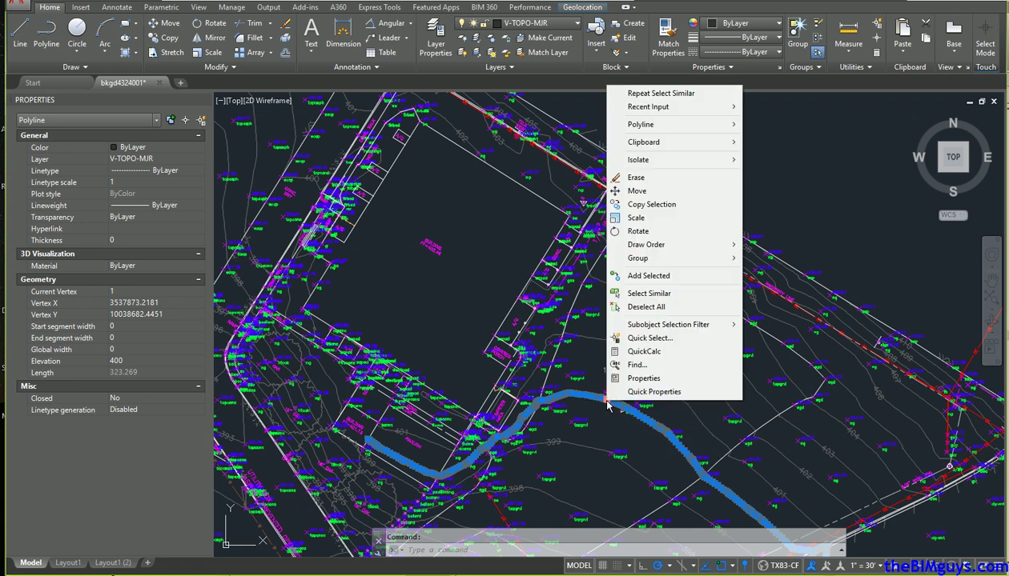
click(671, 296)
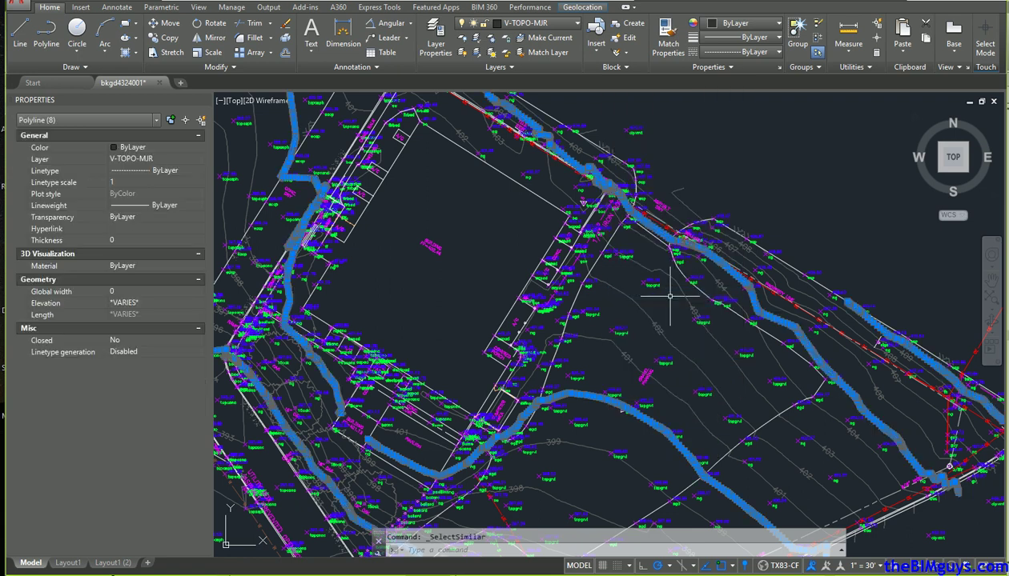
click(180, 304)
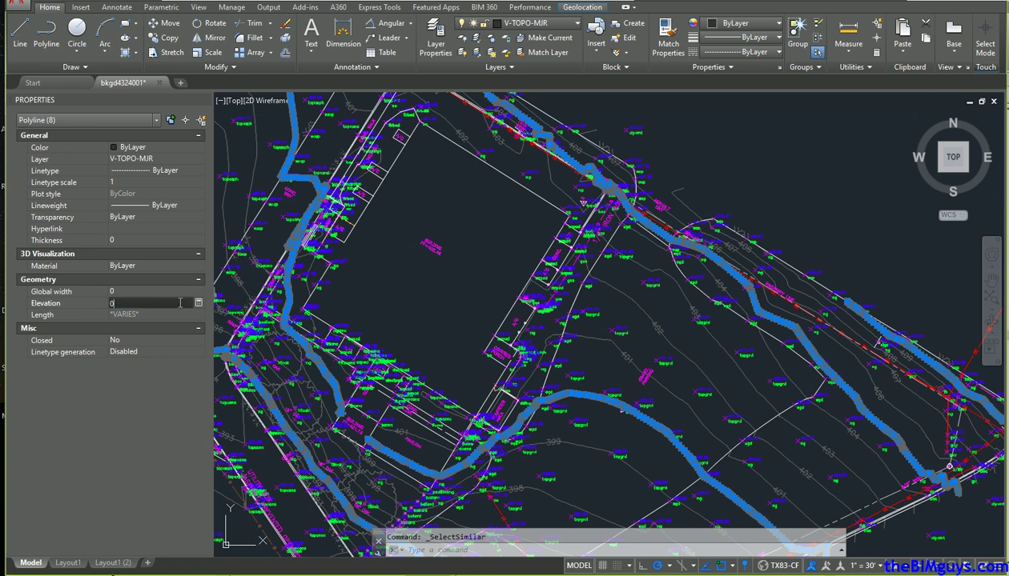
text(0)
key(Return)
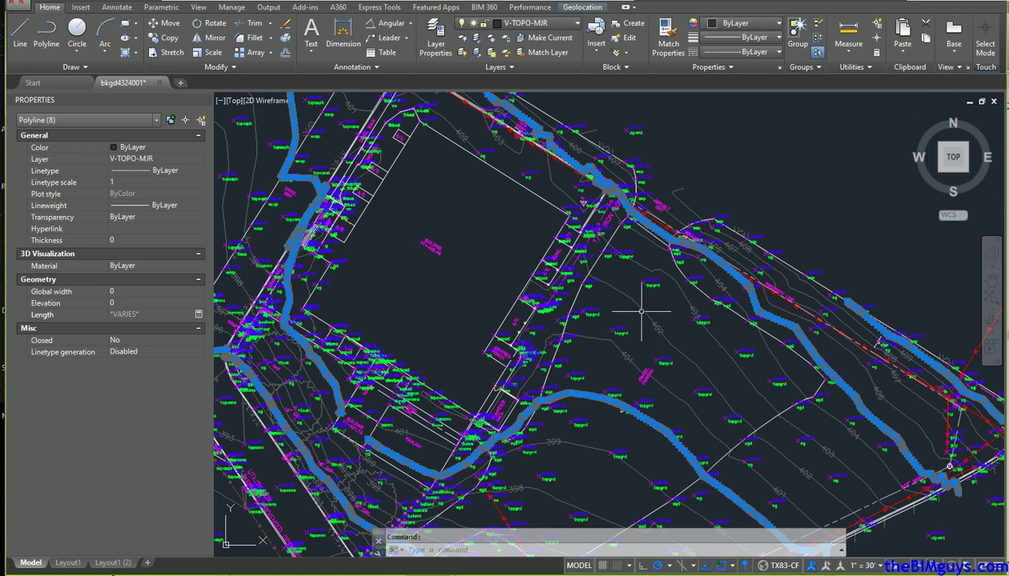
key(Escape)
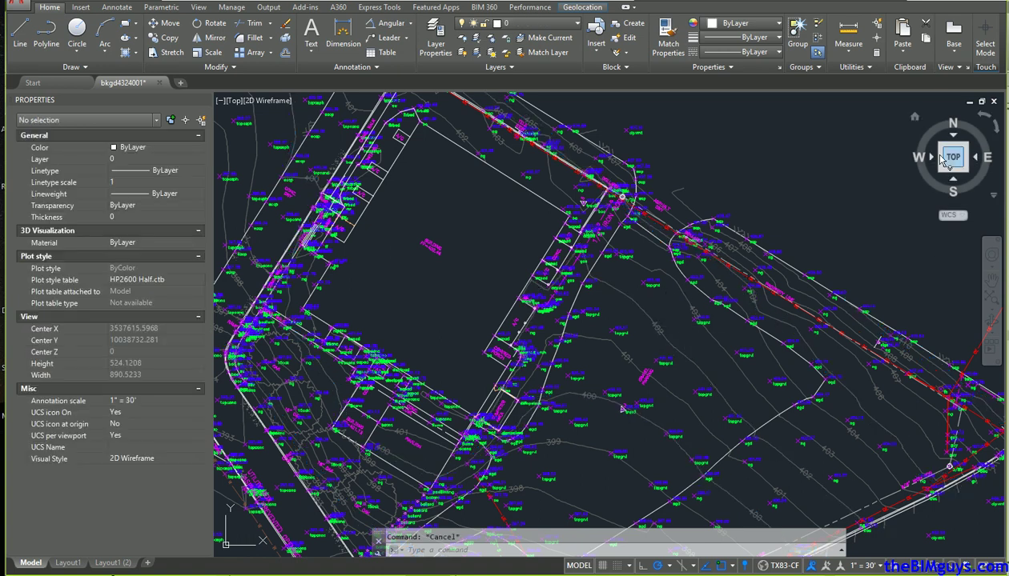
- Check the flattened contours against the spot points in a 3D view and bring the survey to the front view
click(915, 119)
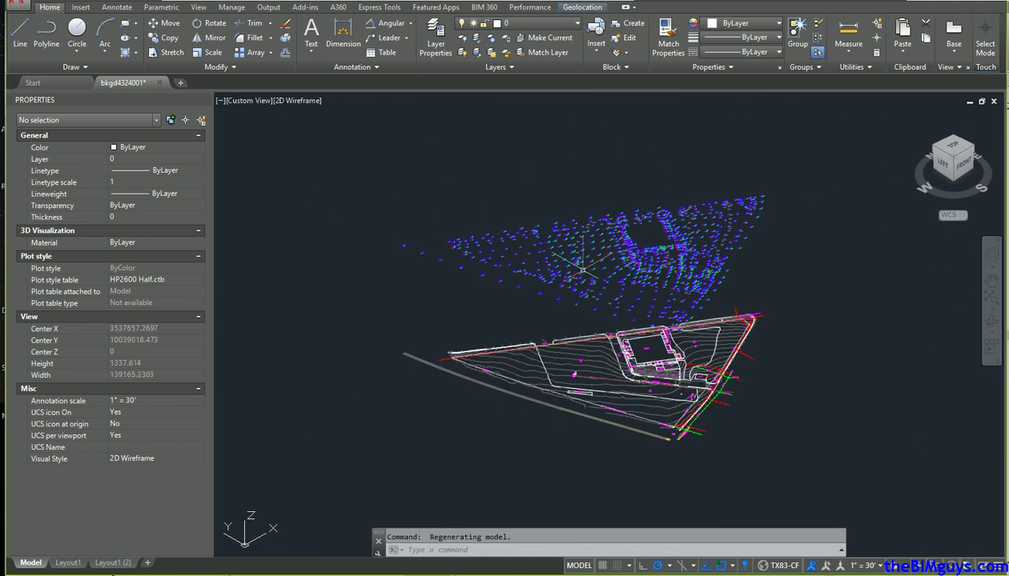
key(Escape)
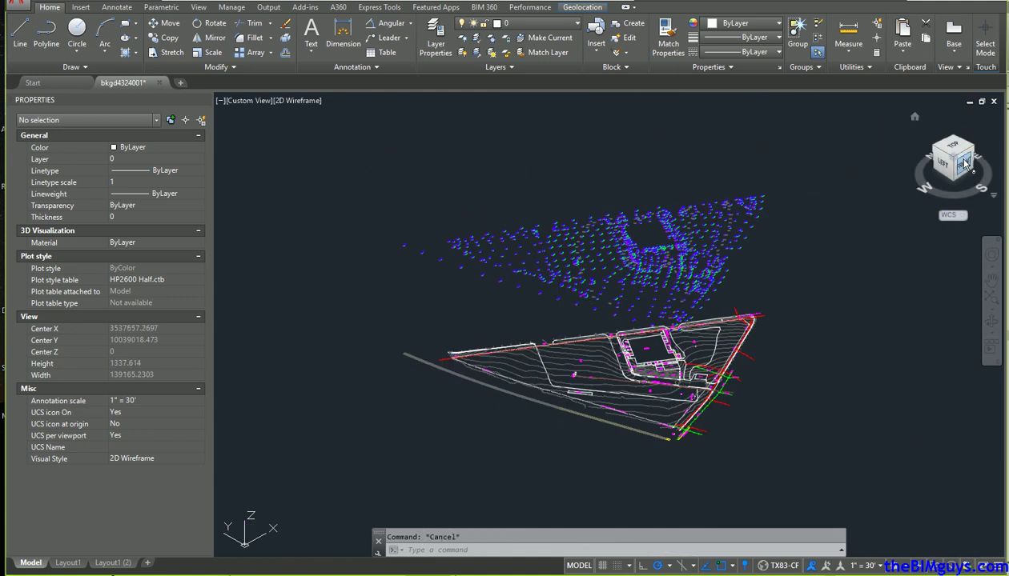
click(964, 167)
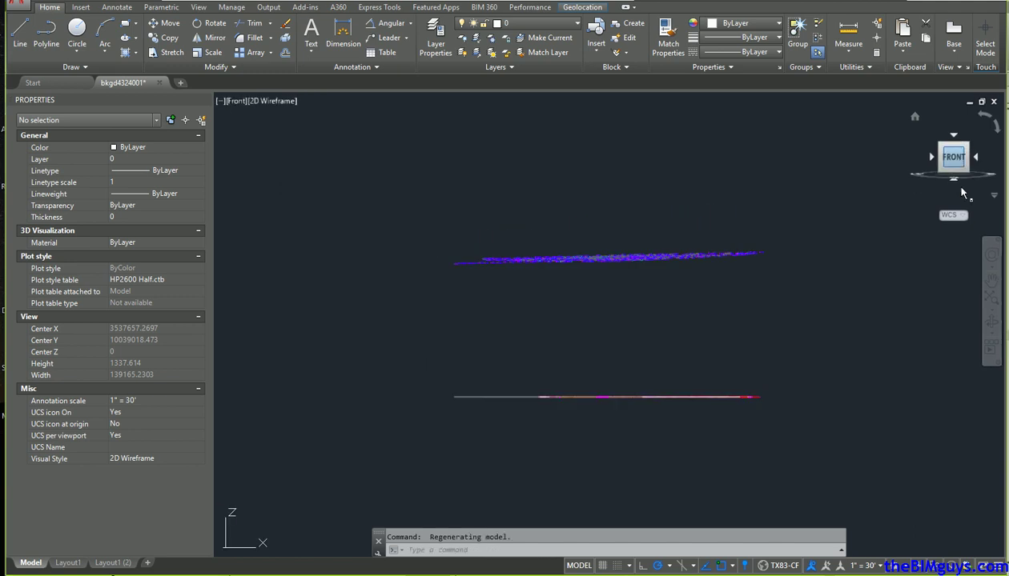
mouse_move(425, 196)
mouse_down()
mouse_move(658, 275)
mouse_move(752, 284)
mouse_move(731, 297)
mouse_move(807, 266)
mouse_up()
key(Escape)
click(805, 306)
mouse_move(653, 235)
mouse_down()
mouse_move(449, 180)
mouse_move(855, 273)
mouse_up()
key(Escape)
click(808, 289)
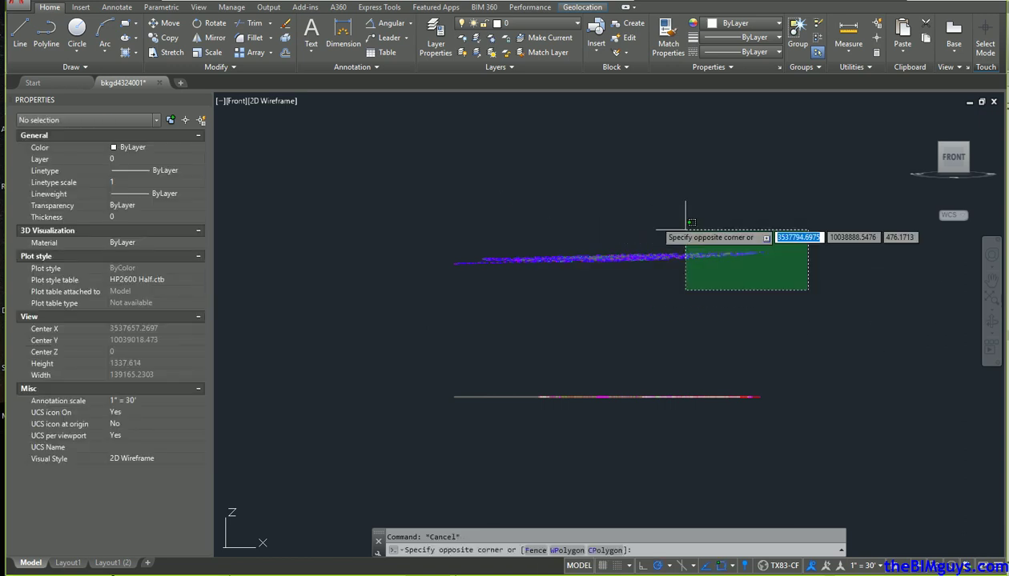
click(356, 200)
text(m)
key(Return)
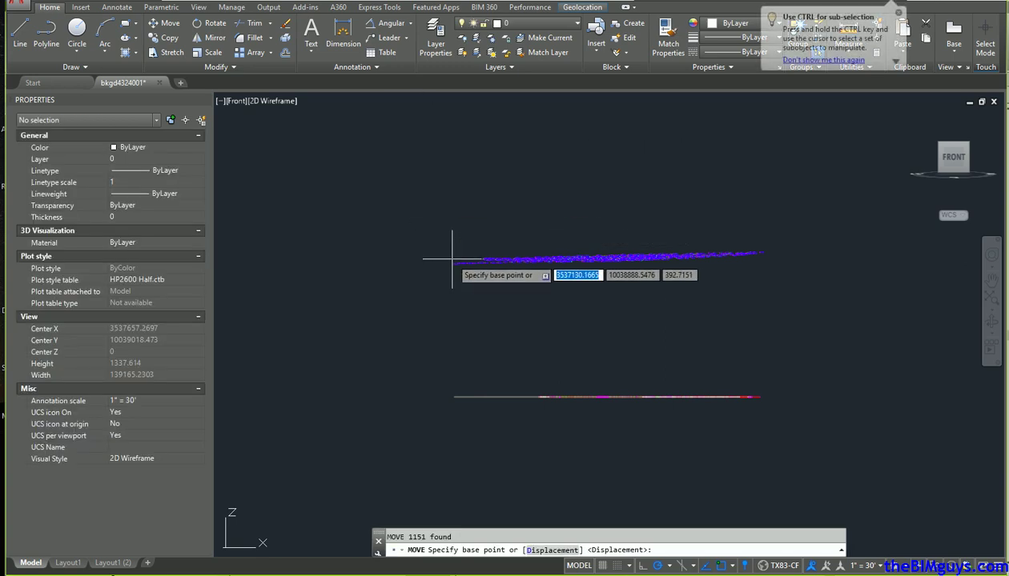
click(460, 325)
key(Escape)
key(Escape)
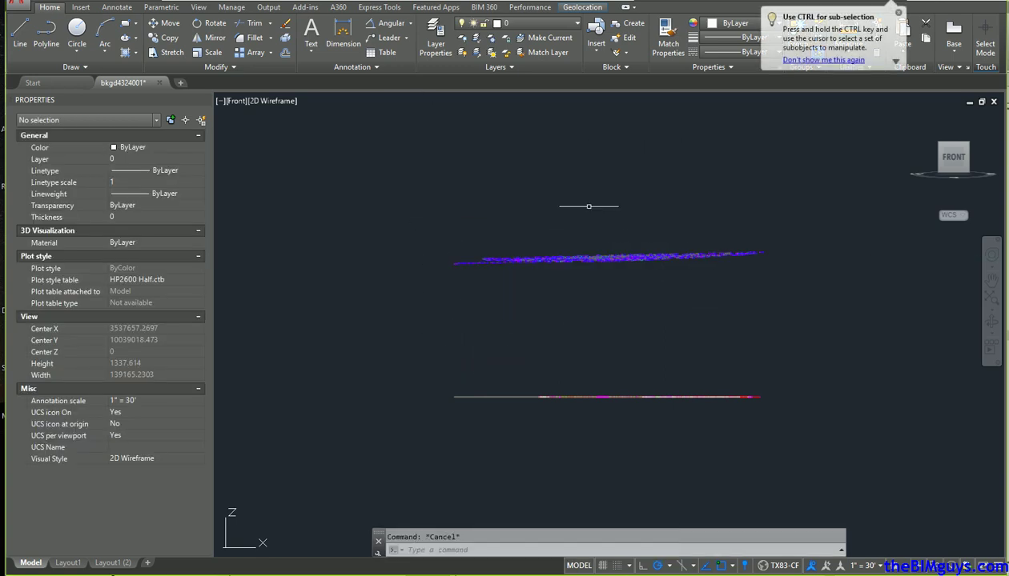
- Align the UCS with the current front view
text(ucs)
key(Return)
text(v)
key(Return)
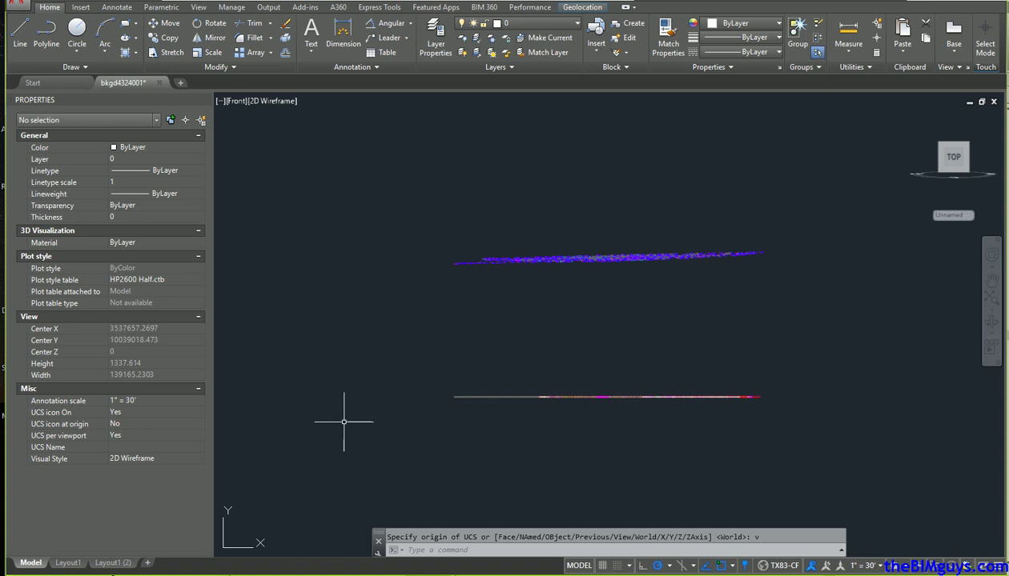
- Try to move all the raised survey points straight down to the level of the flat linework
text(m)
key(Return)
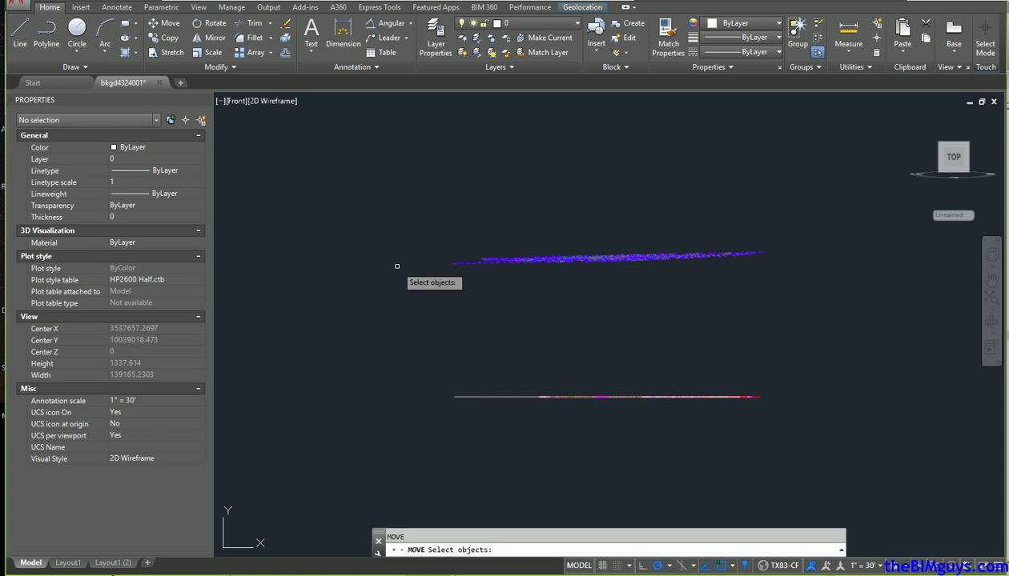
click(400, 208)
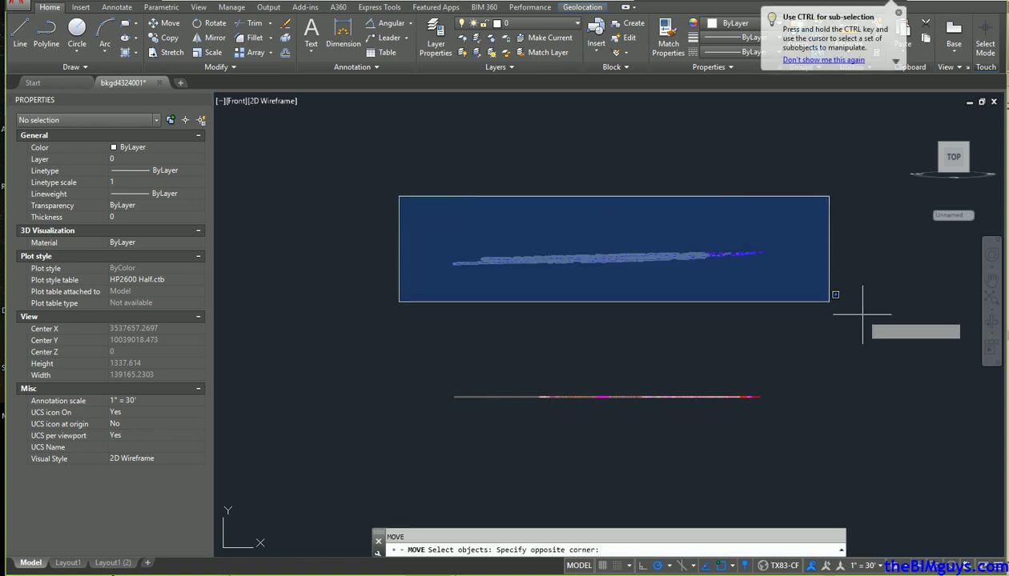
click(827, 324)
key(Return)
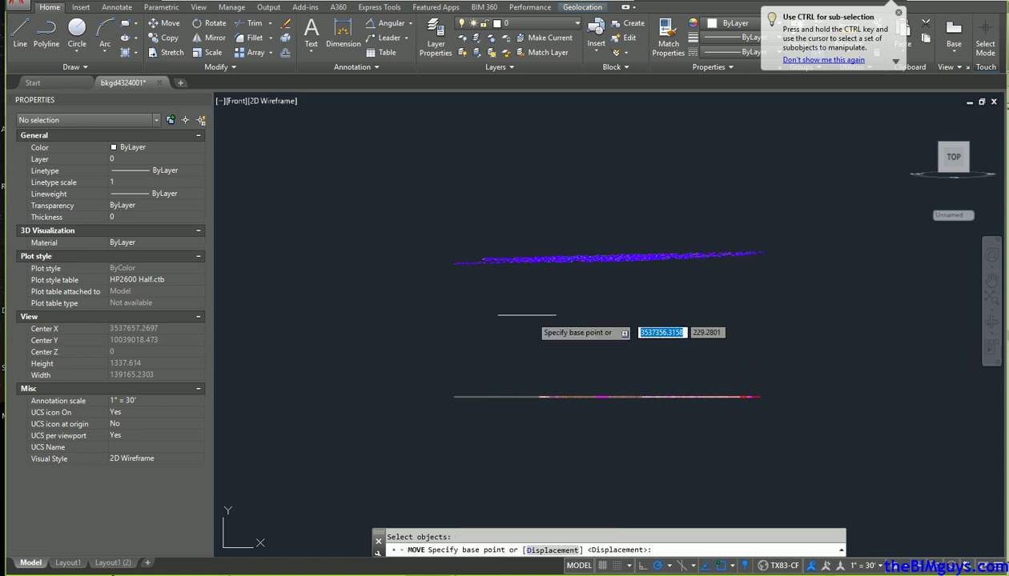
click(433, 261)
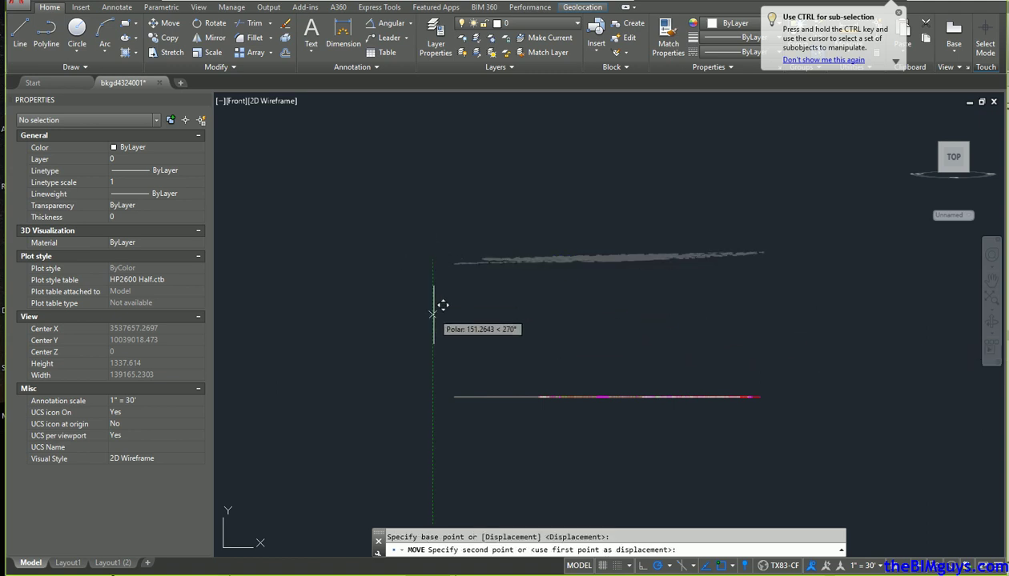
click(430, 396)
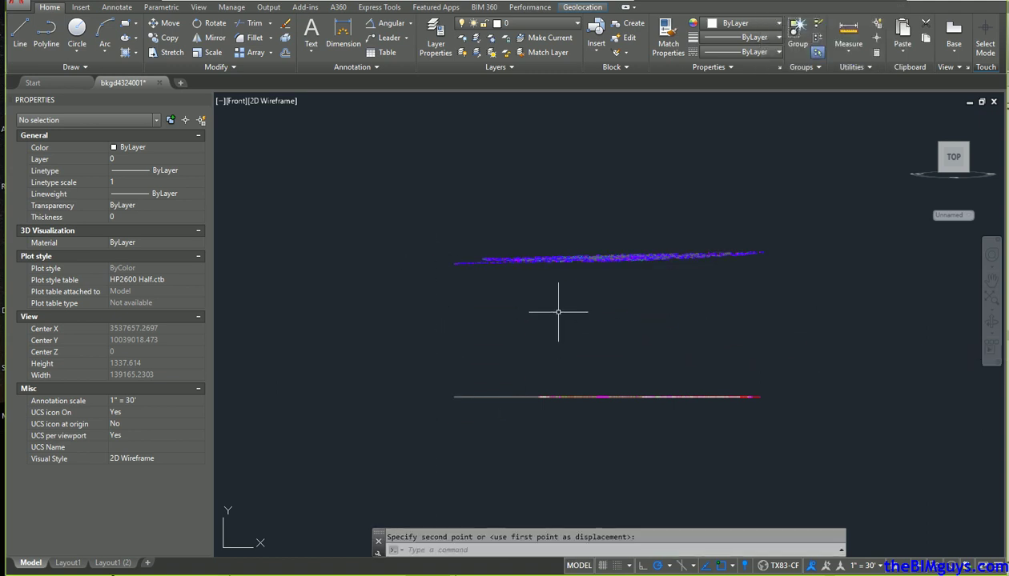
- Select a raised survey point to inspect its object type and layer
key(Escape)
click(528, 262)
key(Escape)
click(464, 260)
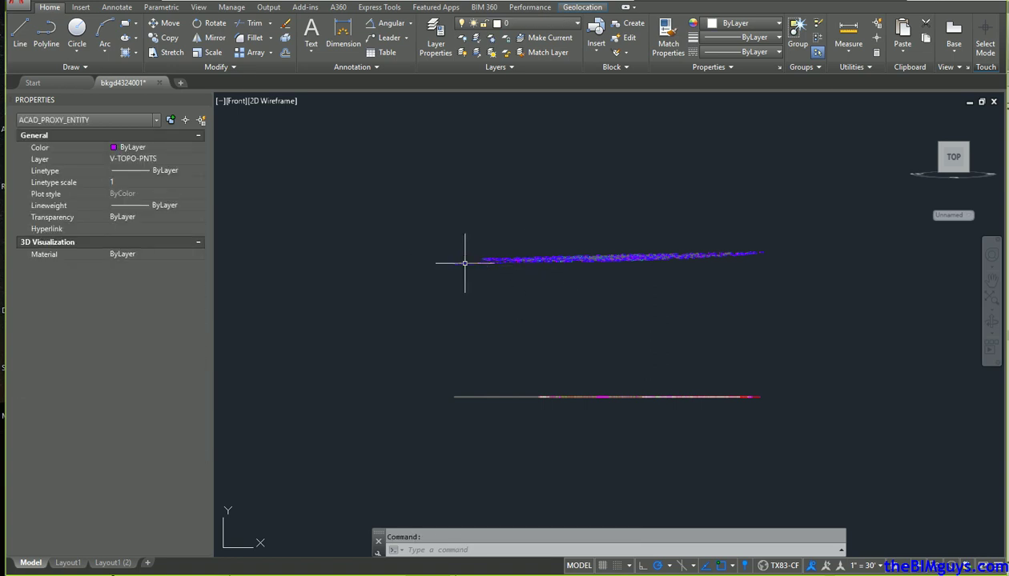
click(417, 206)
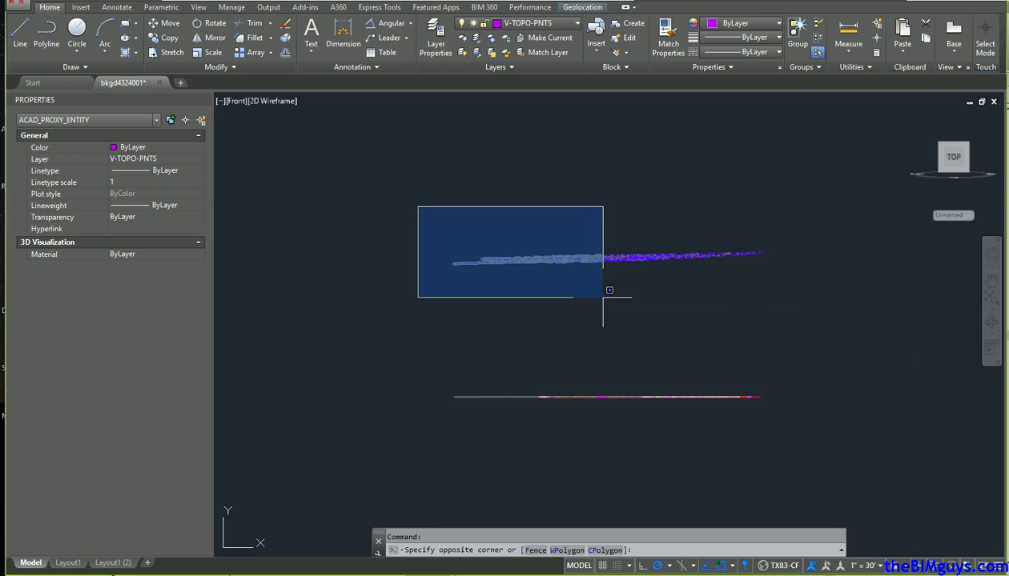
key(Escape)
mouse_move(802, 294)
mouse_down()
mouse_move(416, 177)
mouse_move(507, 225)
mouse_up()
key(Escape)
key(Escape)
- Select all the raised survey points and explode them into plain objects
click(805, 308)
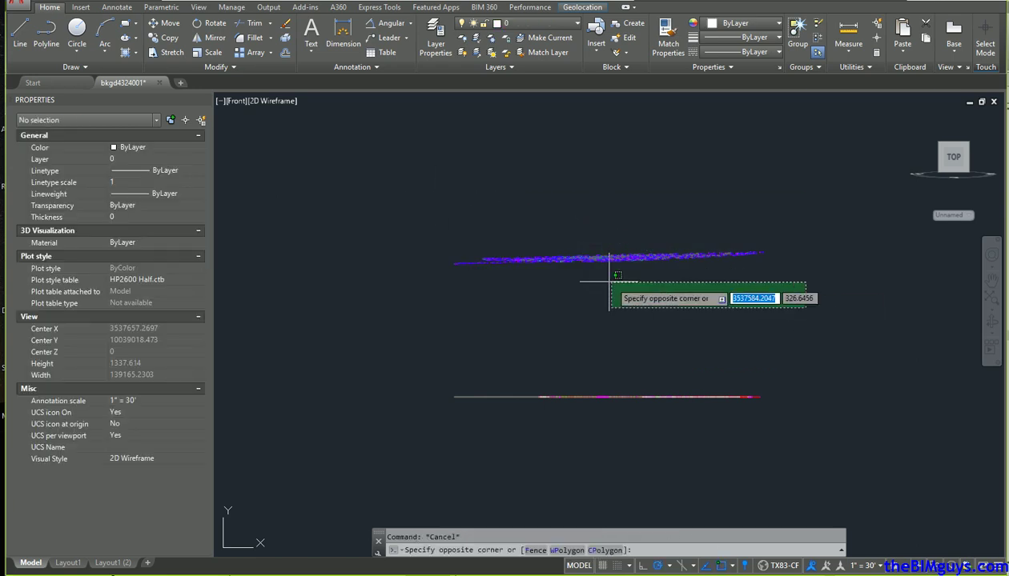
click(388, 208)
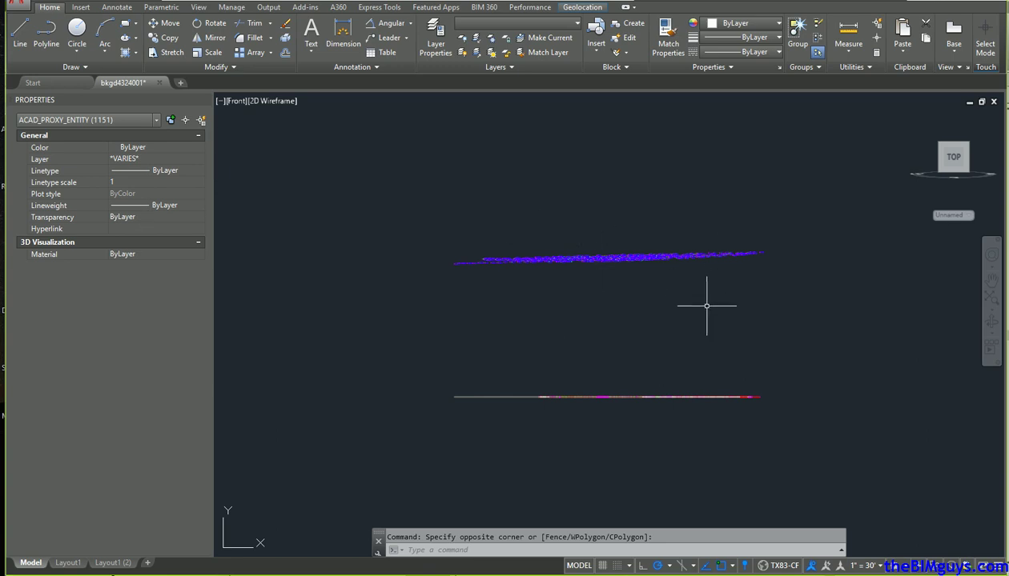
scroll(641, 268, up, 8)
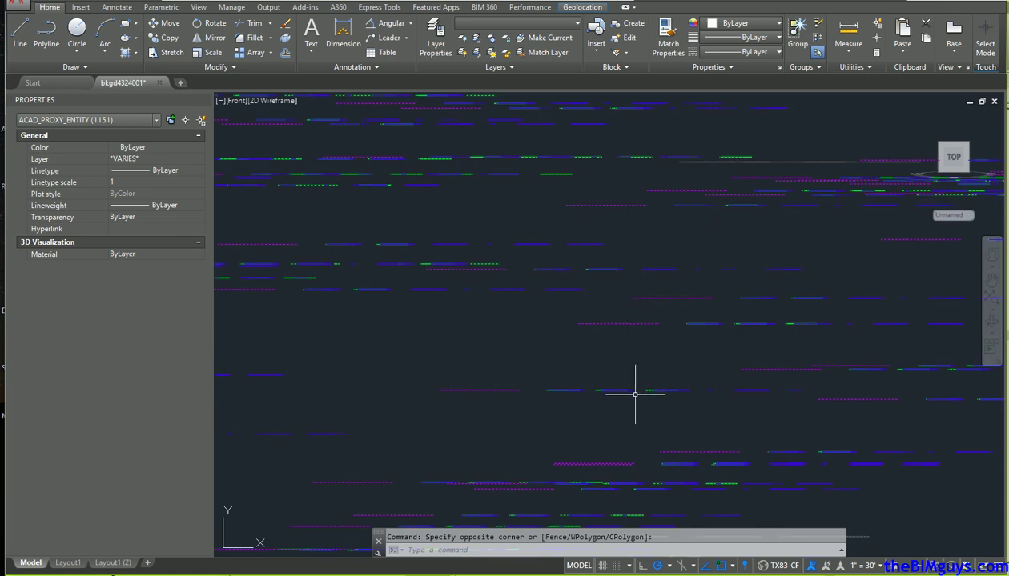
scroll(634, 394, down, 8)
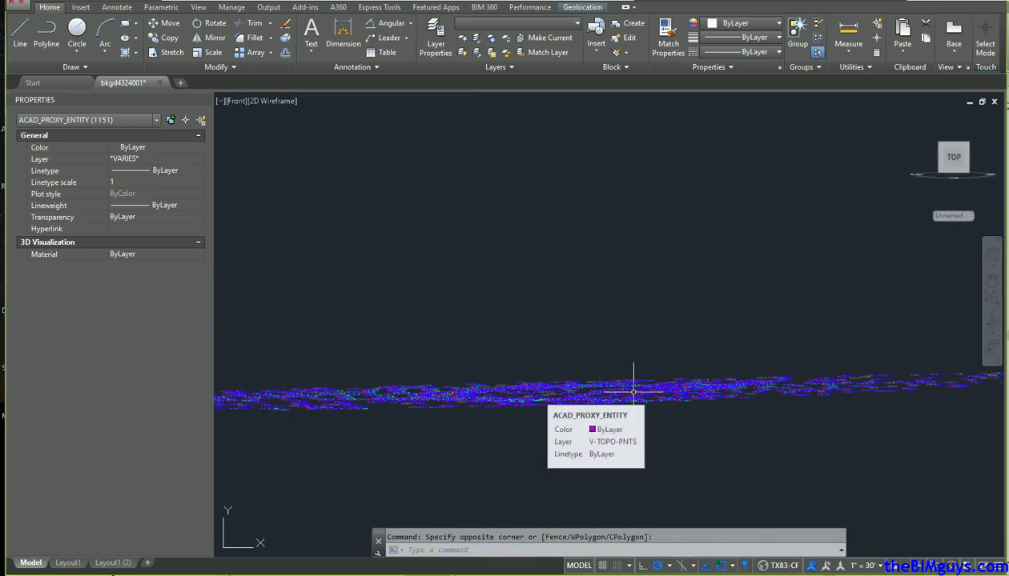
text(expl)
key(Return)
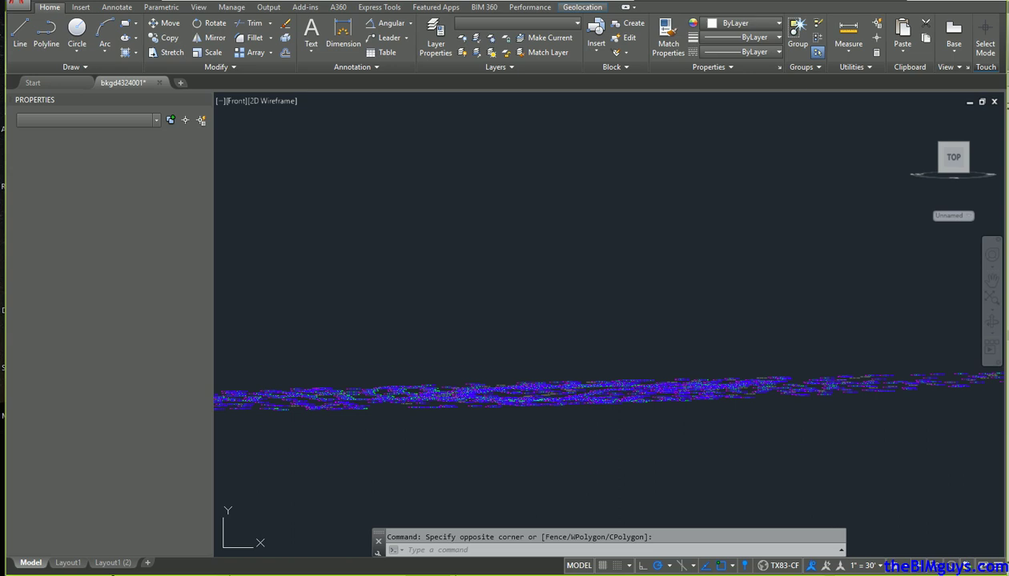
- Inspect the properties of one exploded point label and switch to the Start page
click(428, 349)
click(562, 400)
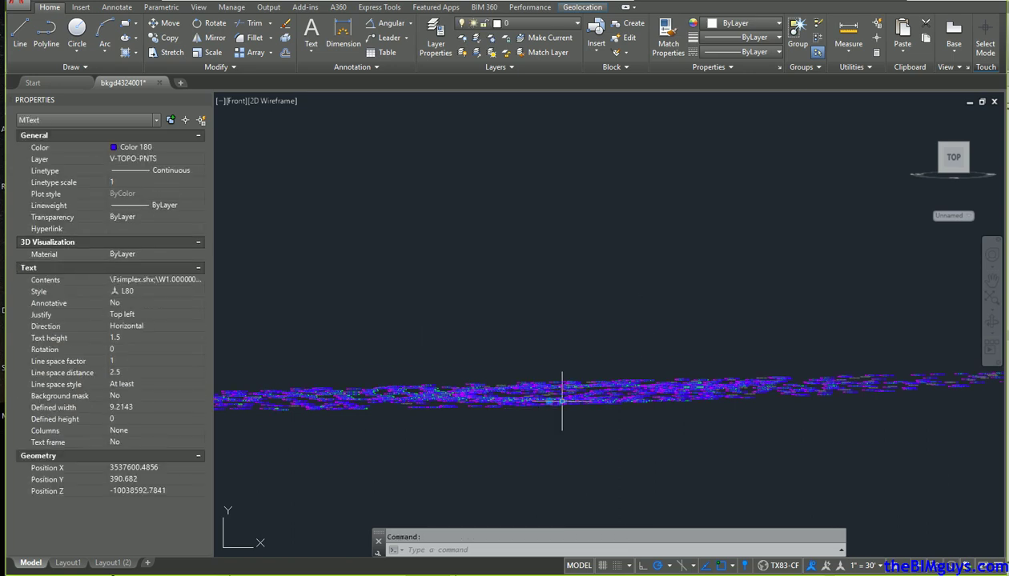
key(ctrl+Tab)
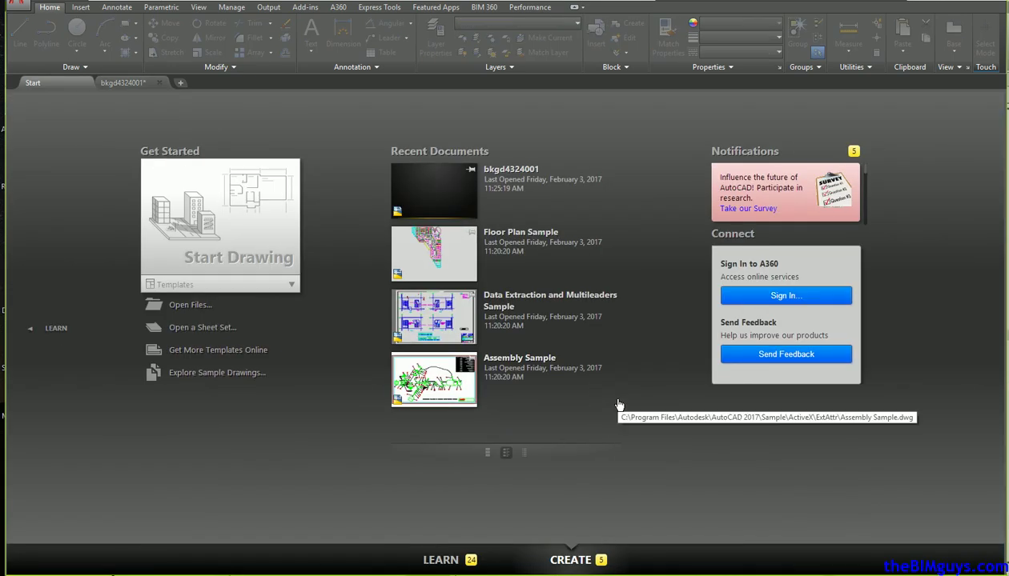
- Return to the survey drawing and move all the exploded raised survey points straight down to the level of the flat linework
key(ctrl+Tab)
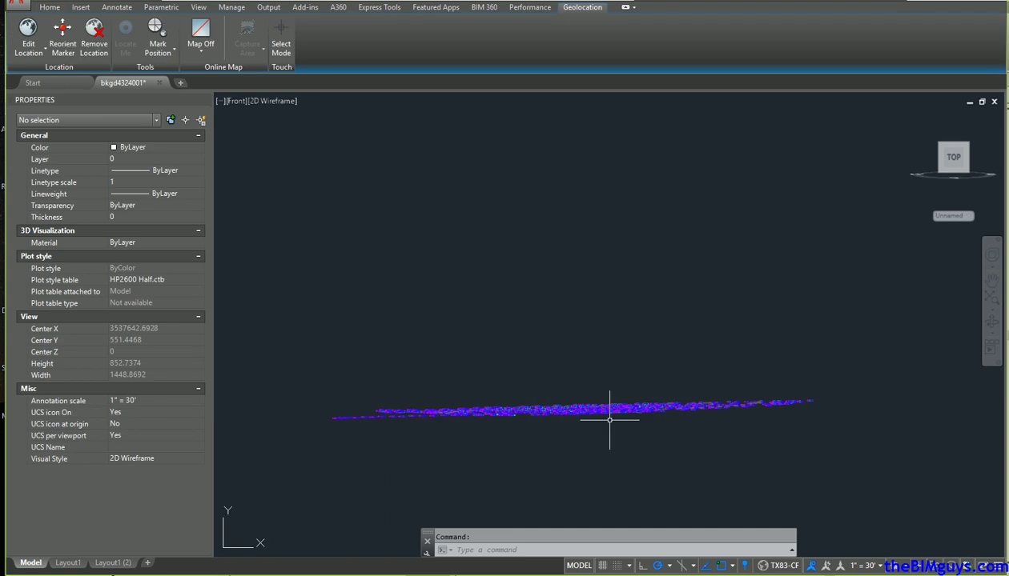
scroll(609, 420, up, 2)
middle_drag(597, 416, 602, 218)
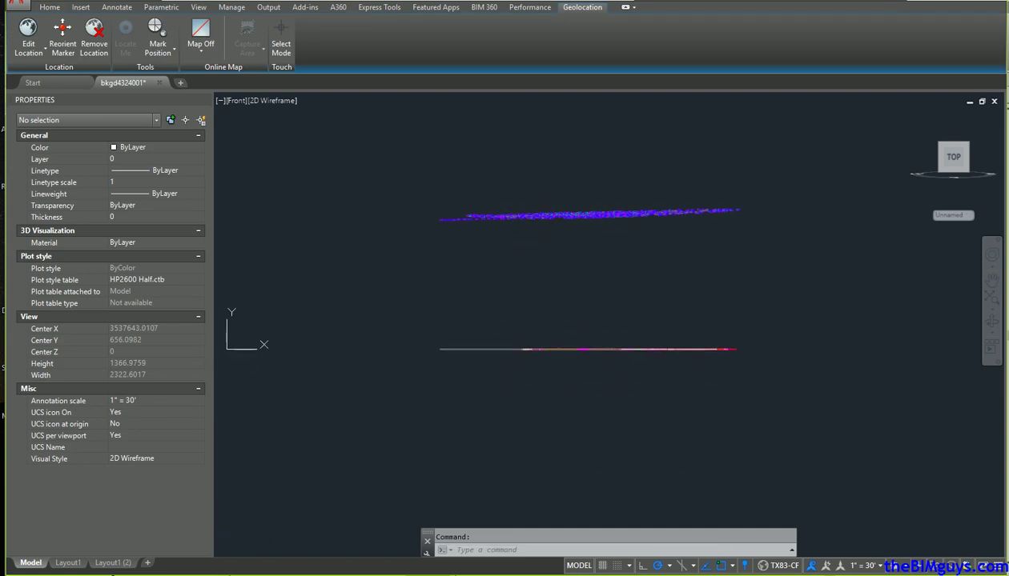
click(408, 179)
mouse_move(635, 233)
mouse_down()
mouse_move(778, 232)
mouse_move(783, 240)
mouse_up()
key(Escape)
click(839, 220)
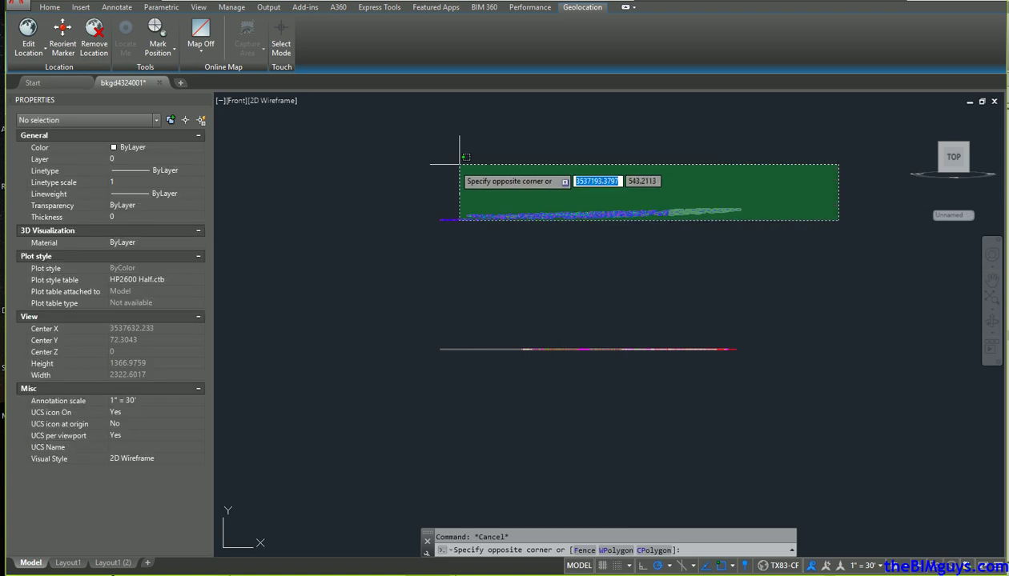
click(368, 175)
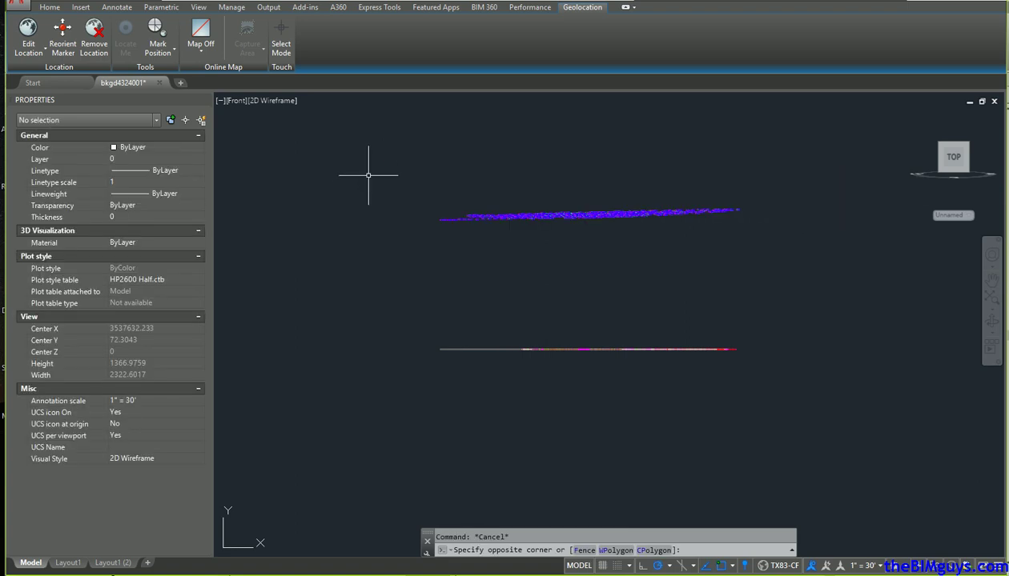
text(m)
key(Return)
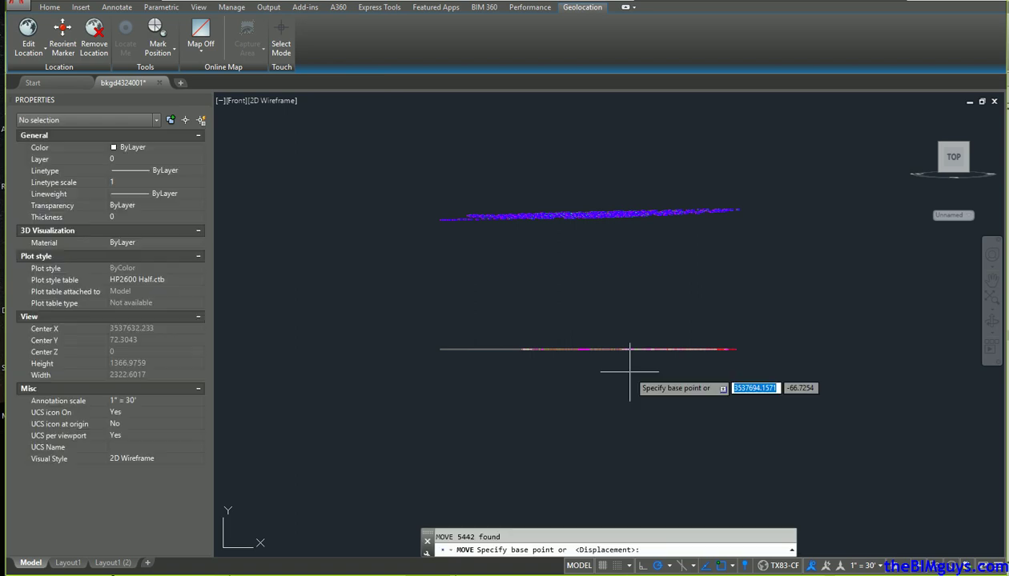
click(411, 216)
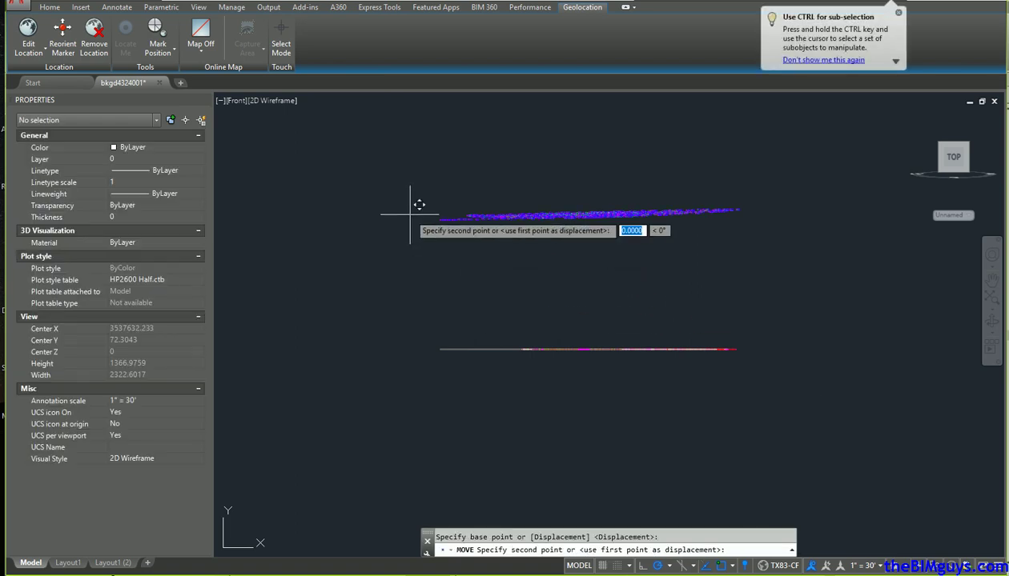
click(409, 348)
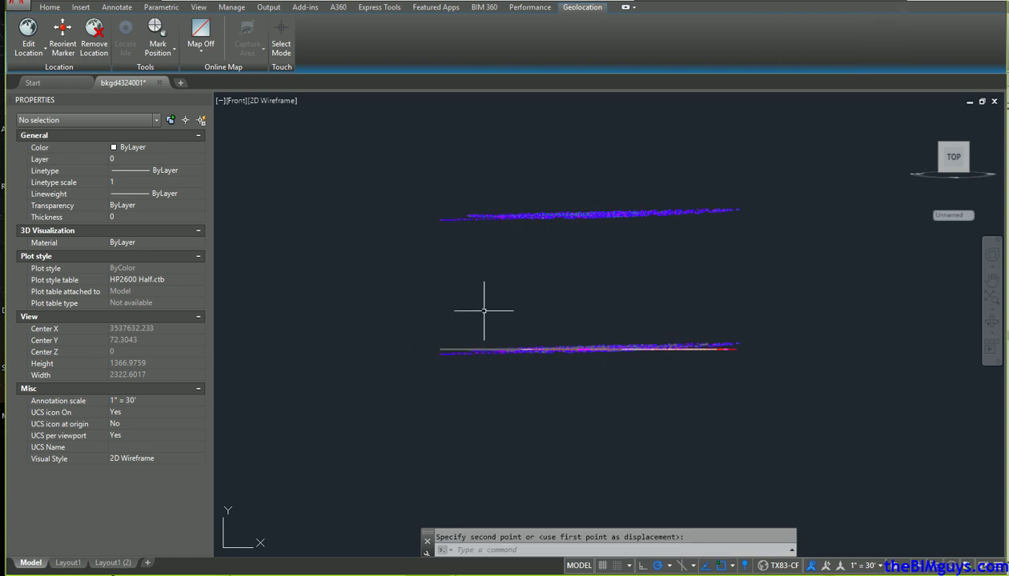
- Delete the survey points still left at the raised level above the flat linework
mouse_move(749, 247)
mouse_down()
mouse_move(641, 153)
mouse_move(383, 128)
mouse_move(404, 135)
mouse_up()
key(Escape)
click(772, 266)
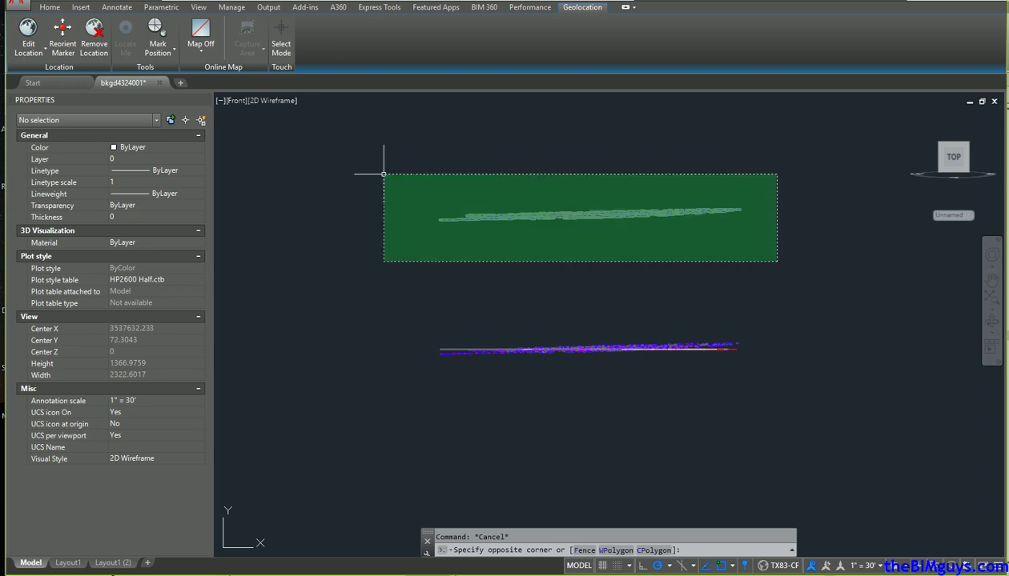
click(383, 173)
key(Delete)
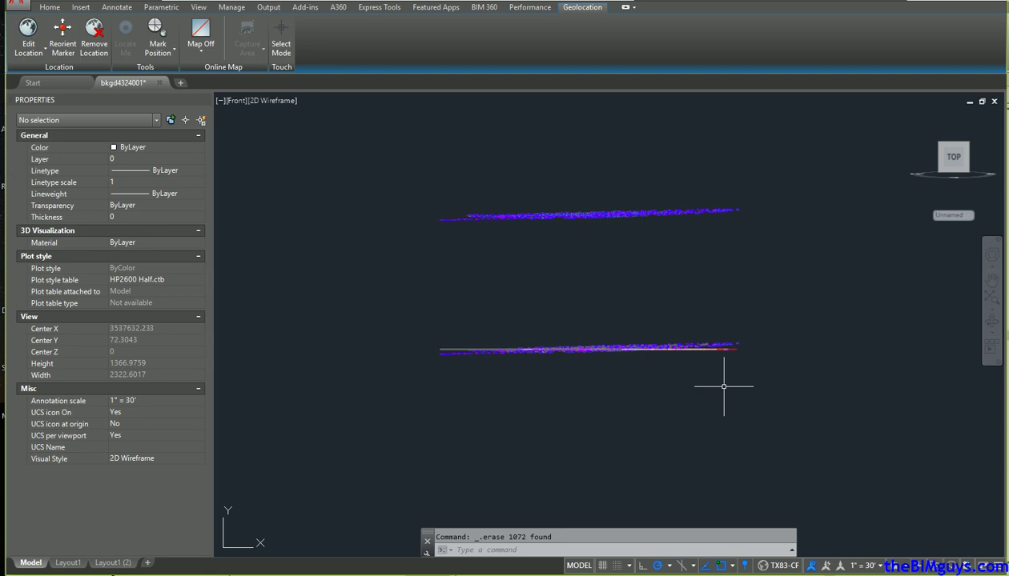
- Examine the survey in the home 3D view, checking the moved points against the contours and the objects remaining above
key(ctrl+Tab)
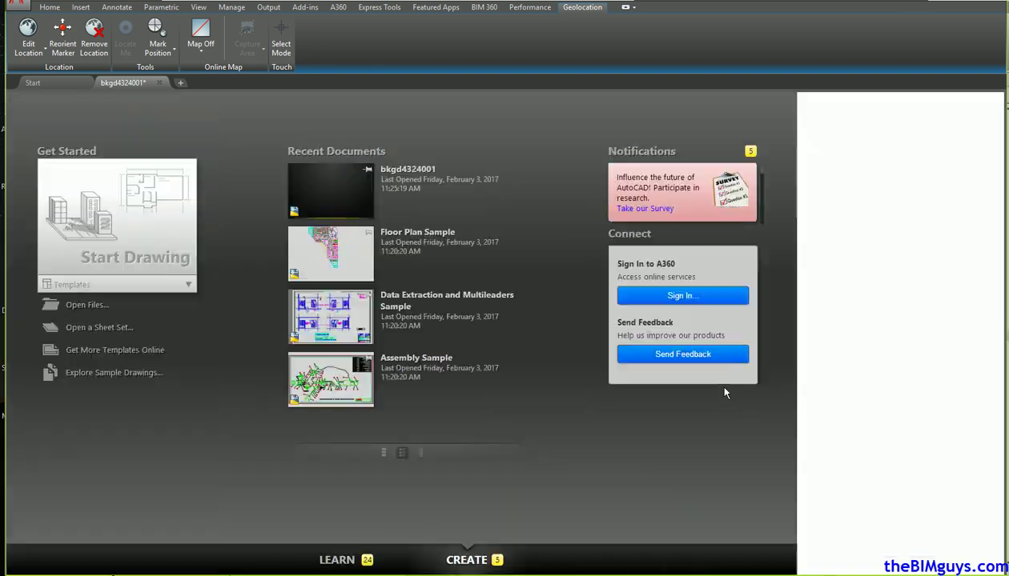
key(ctrl+Tab)
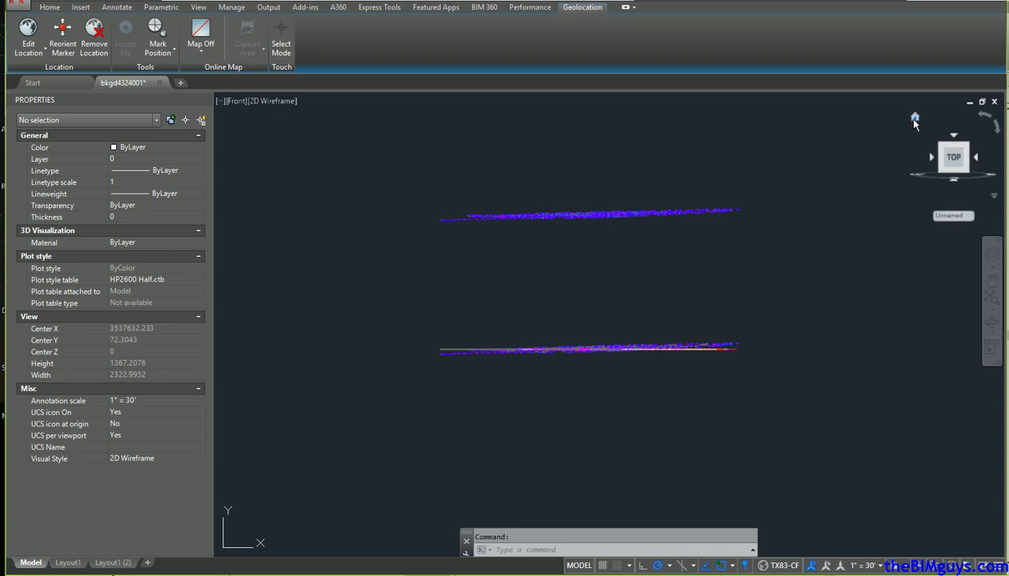
click(914, 118)
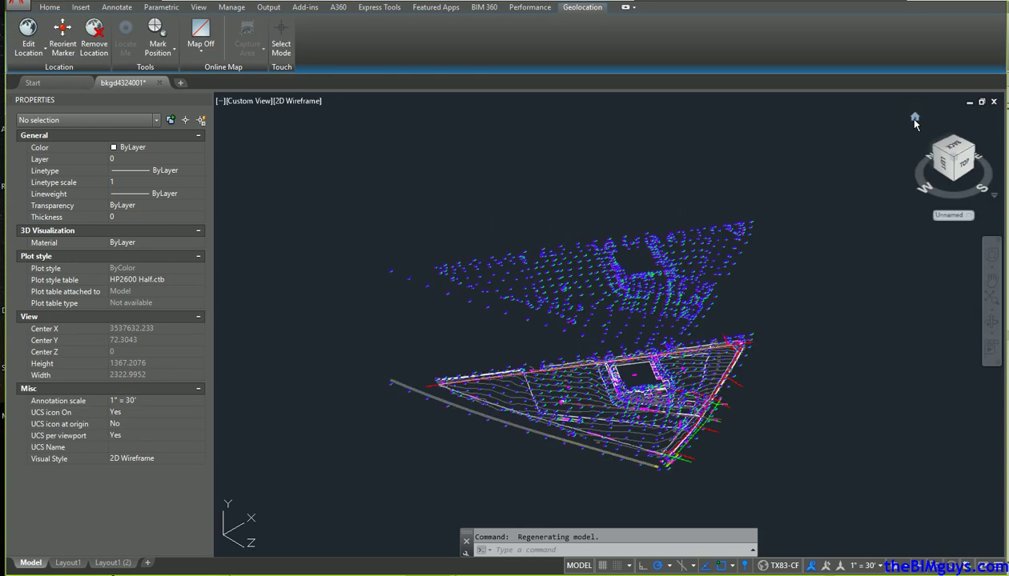
scroll(505, 404, up, 3)
scroll(505, 404, up, 5)
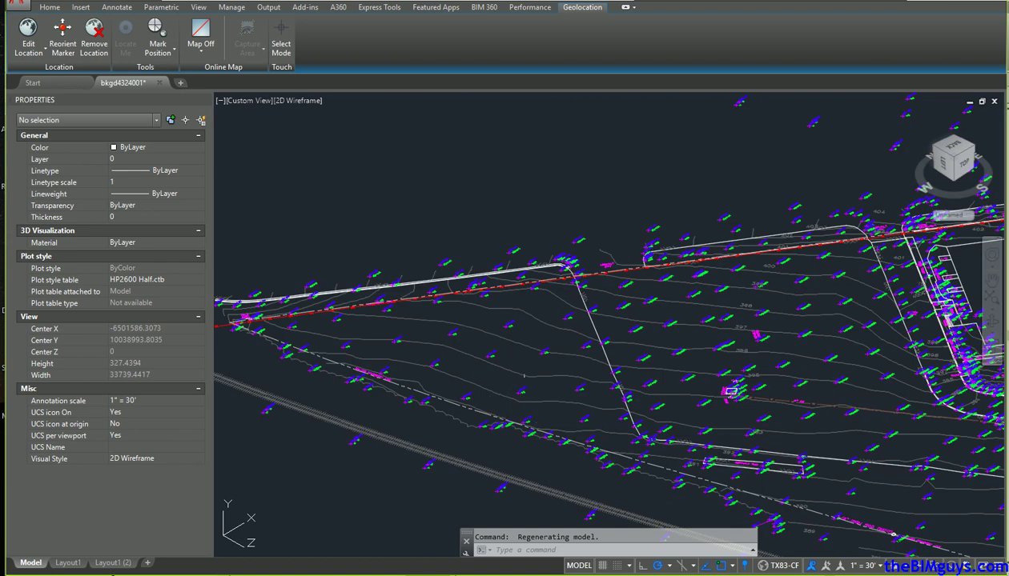
middle_drag(664, 373, 197, 282)
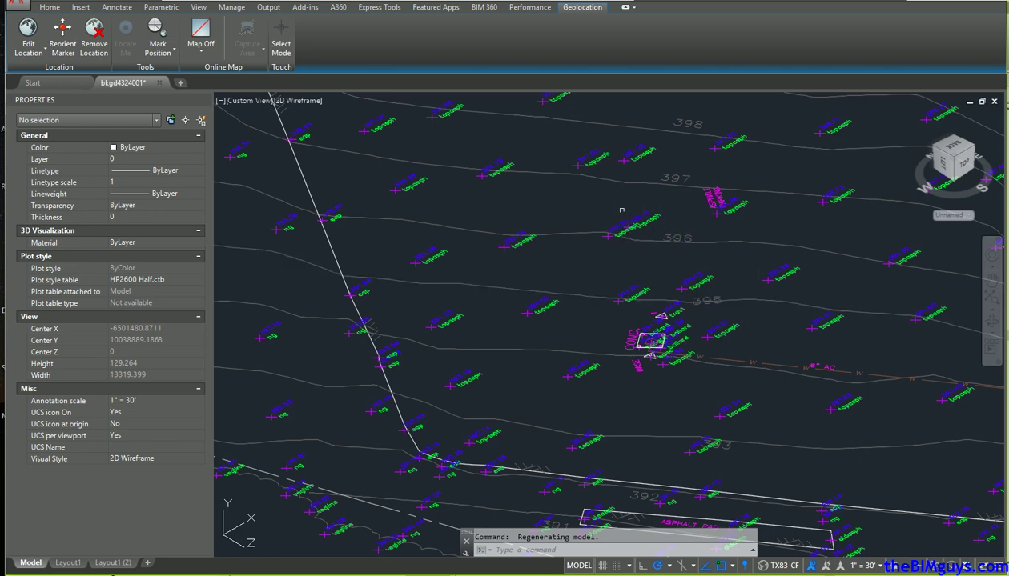
scroll(672, 276, down, 5)
scroll(673, 279, down, 3)
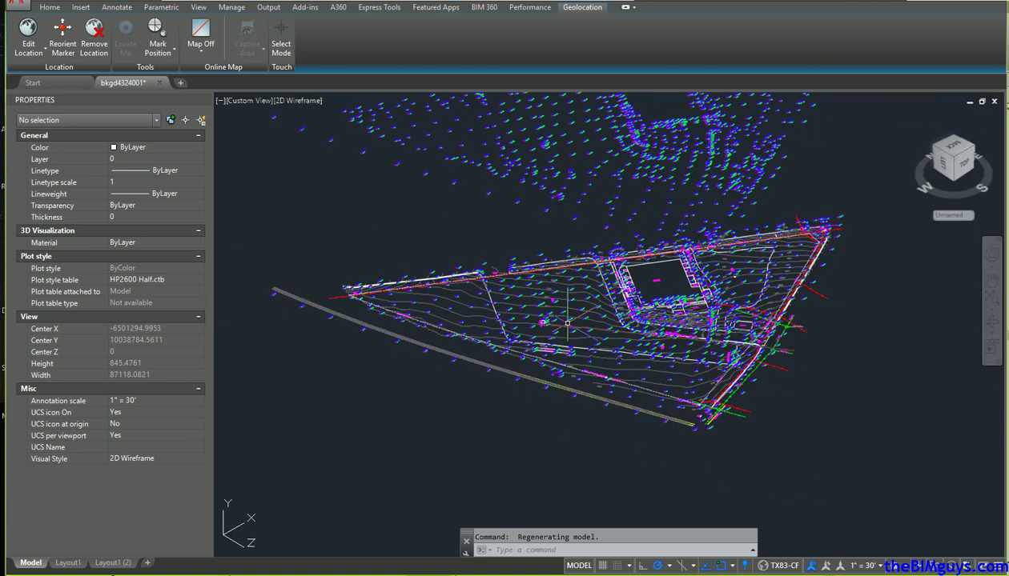
- Orient the view to look straight down on the site with north up
click(949, 147)
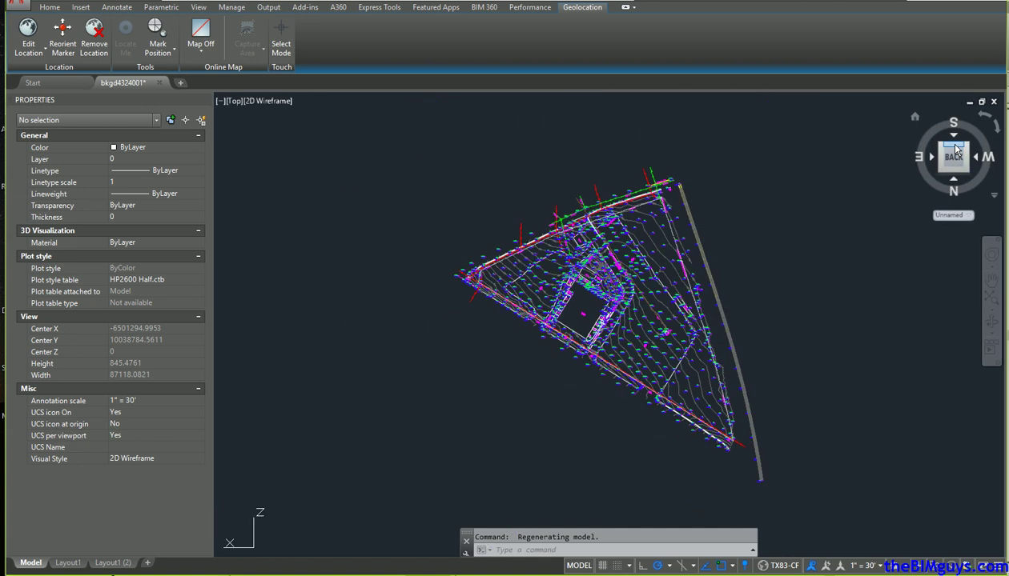
click(985, 119)
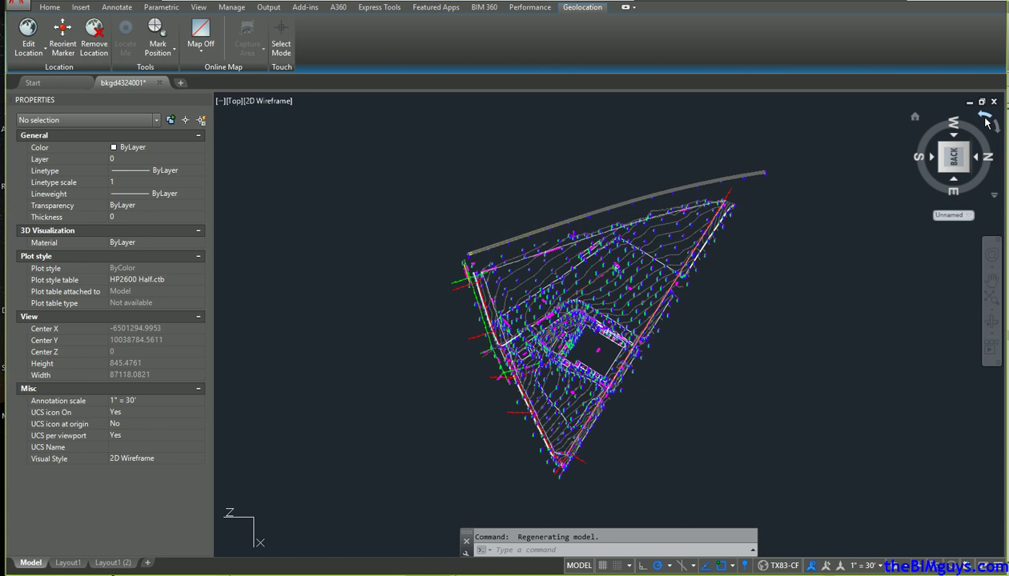
click(985, 119)
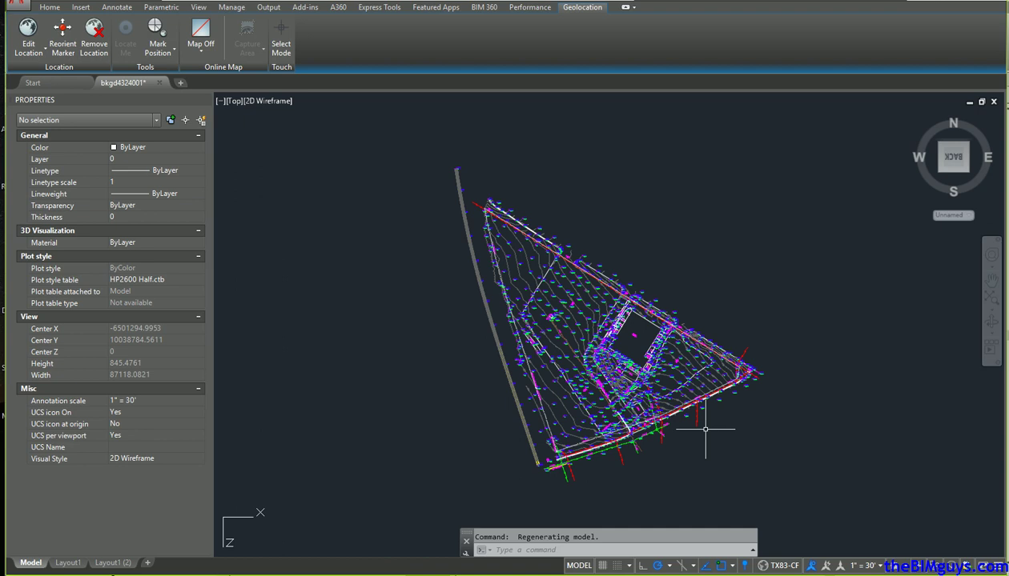
mouse_move(705, 429)
middle_down()
mouse_move(737, 444)
mouse_move(736, 416)
mouse_move(692, 413)
middle_up()
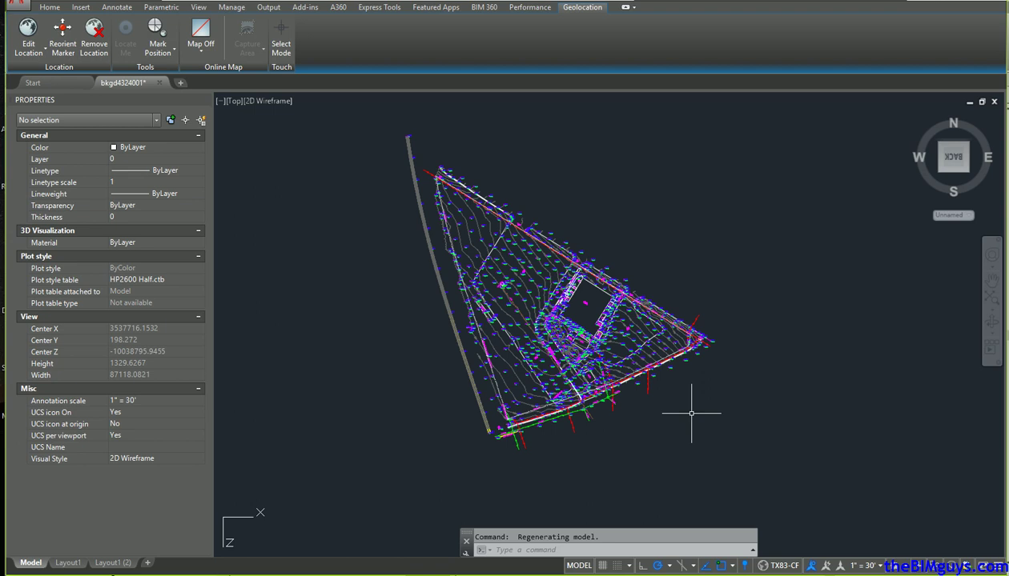
- Start the WBLOCK command with objects as the source and select the entire site survey
text(block)
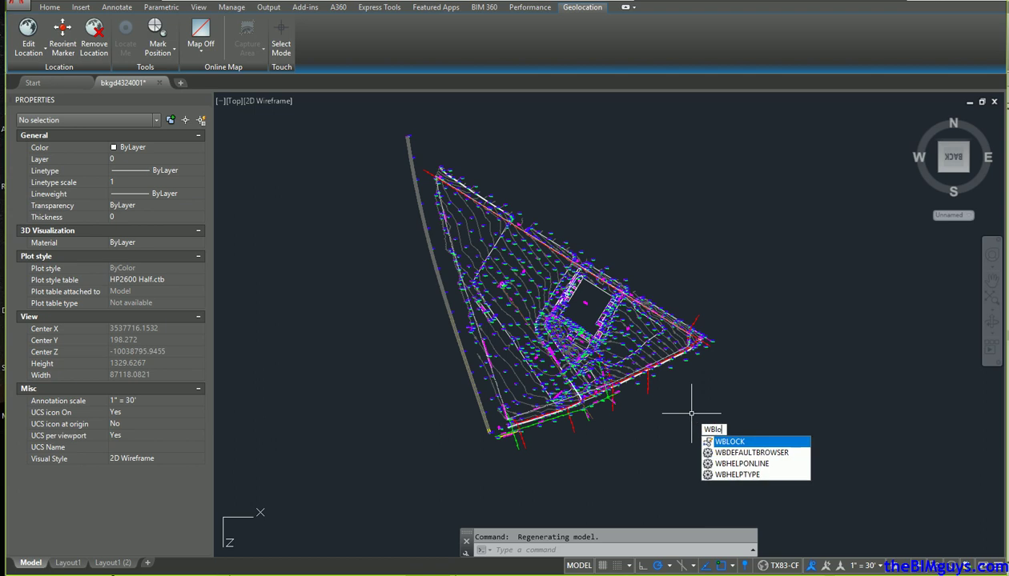
key(Return)
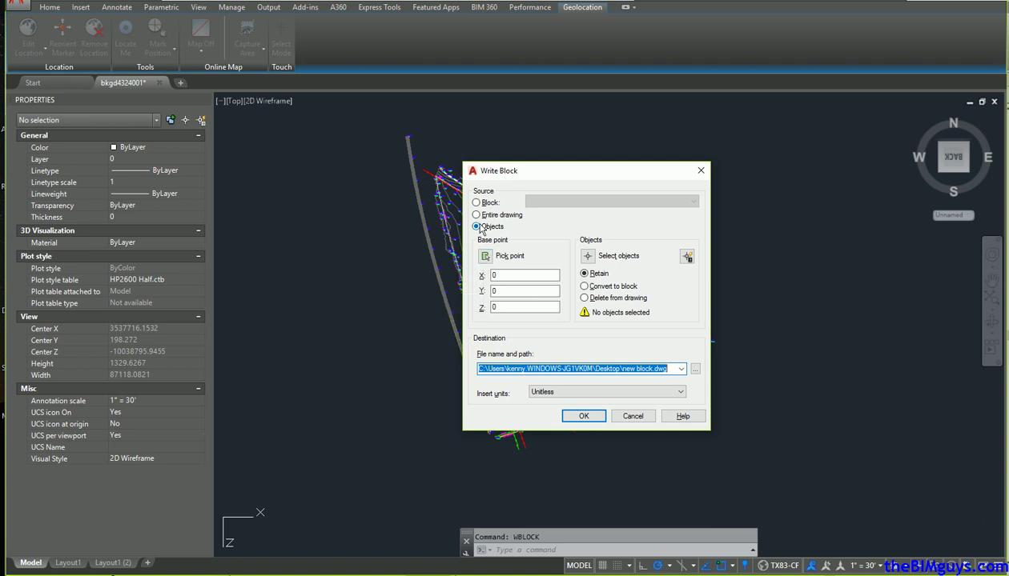
click(587, 256)
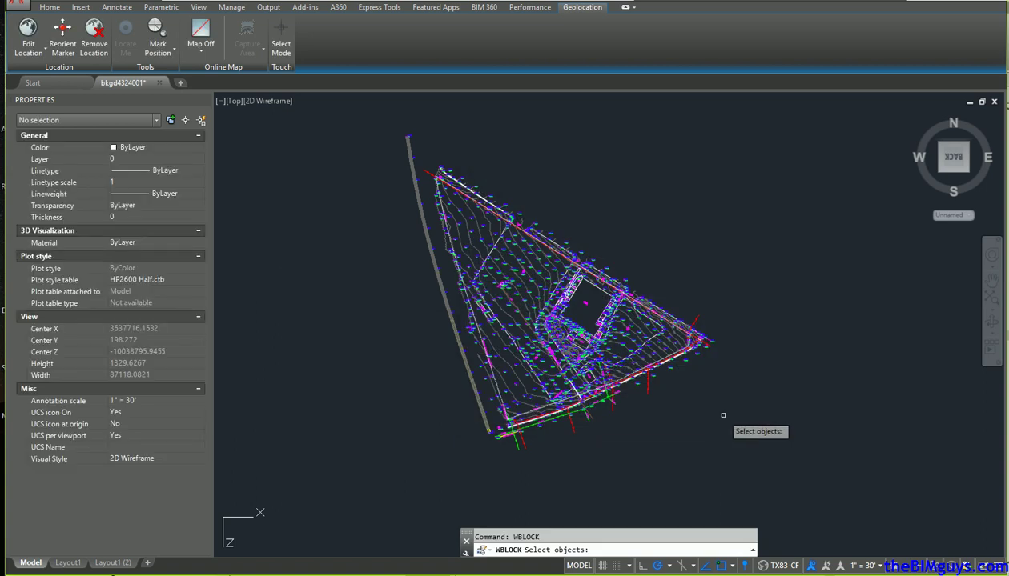
mouse_move(775, 468)
mouse_down()
mouse_move(561, 313)
mouse_move(375, 210)
mouse_move(333, 160)
mouse_up()
click(766, 478)
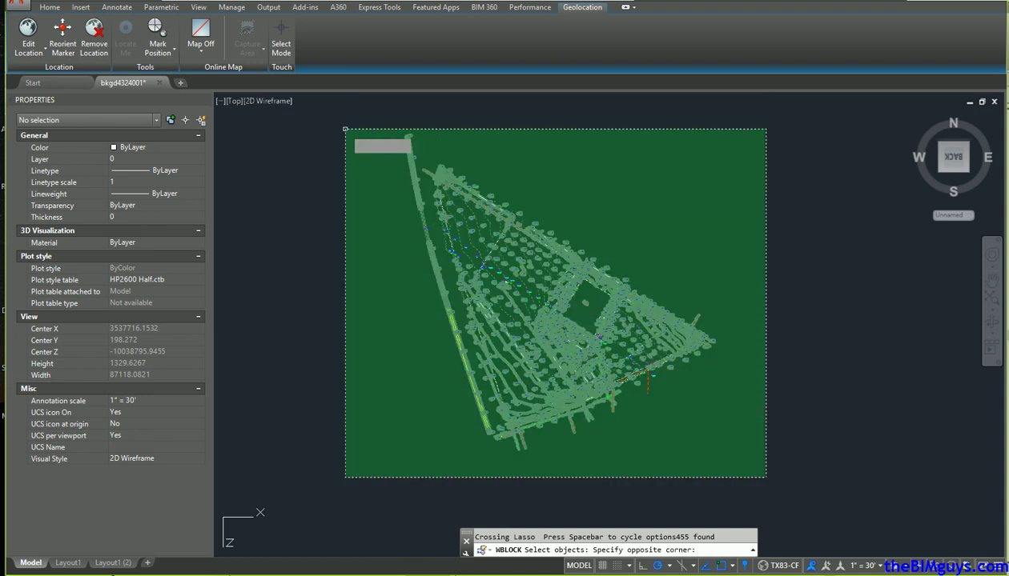
click(339, 126)
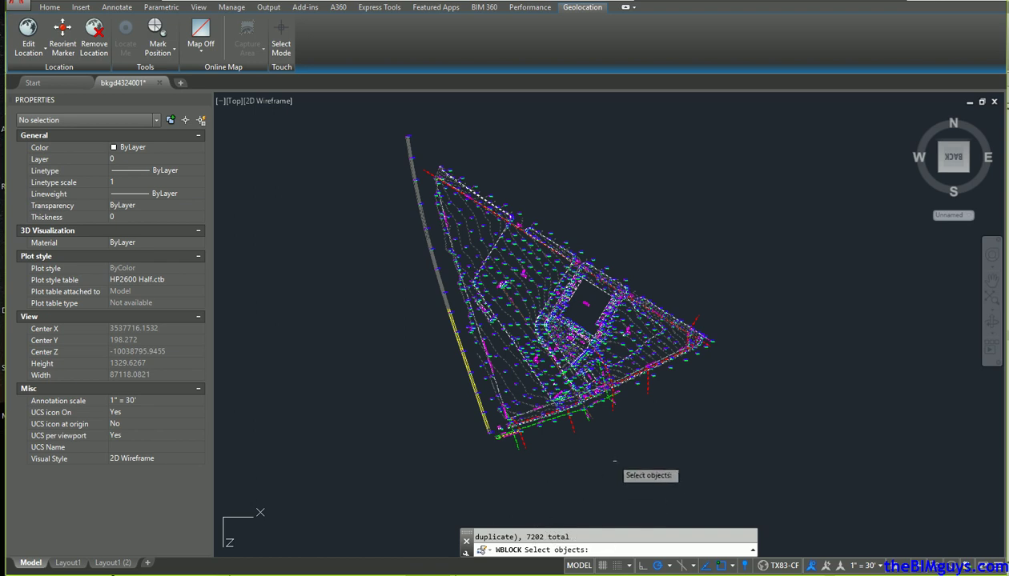
key(Return)
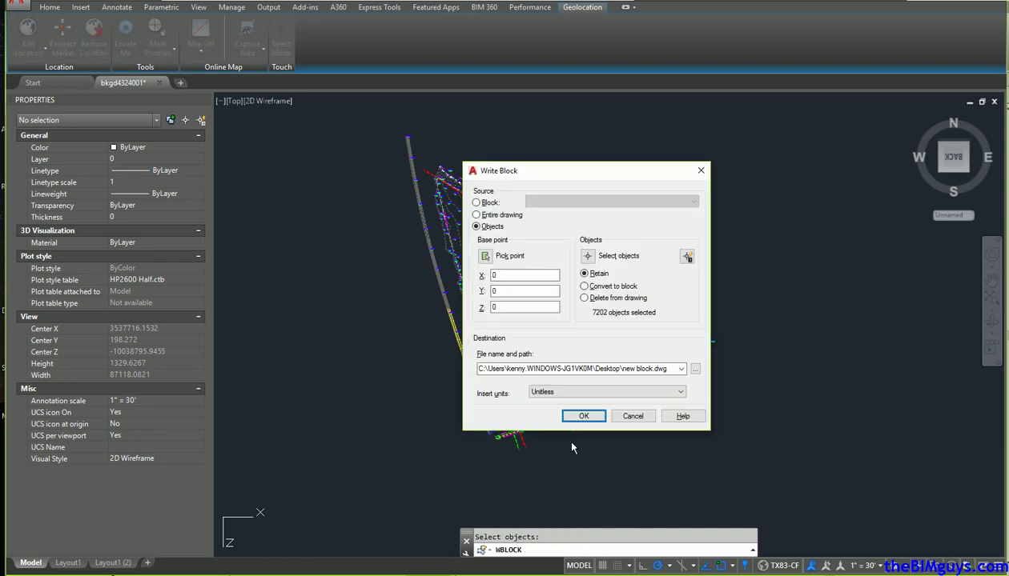
- Set the block's base point at the center of the bent iron rod marker on the site's southwest property corner
click(484, 256)
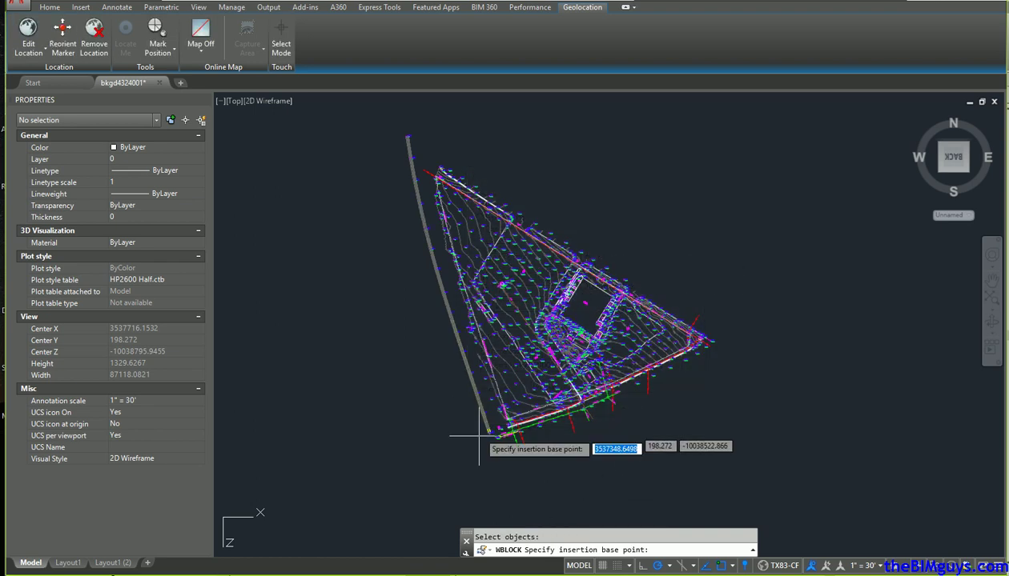
scroll(505, 426, up, 6)
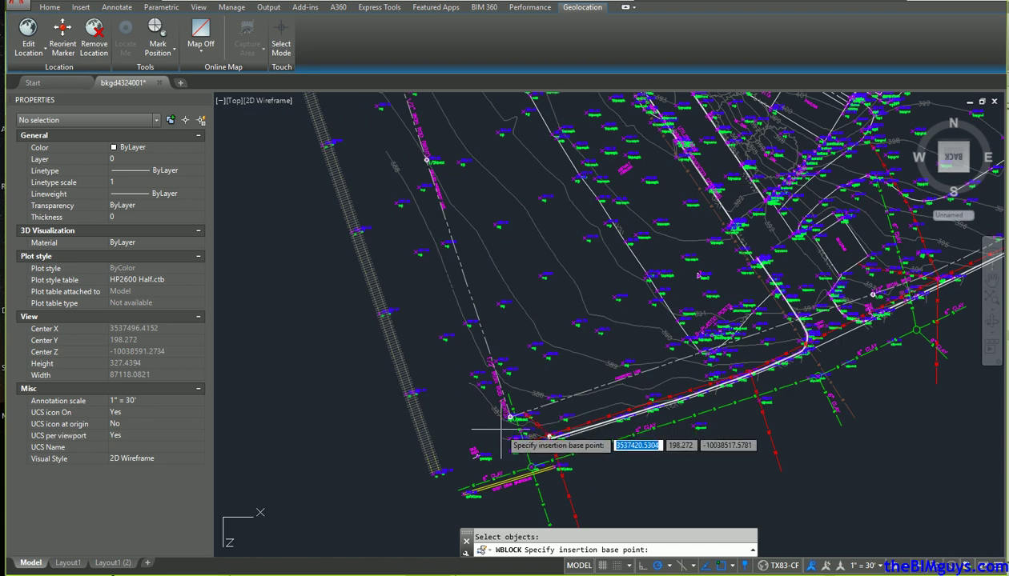
scroll(502, 429, up, 4)
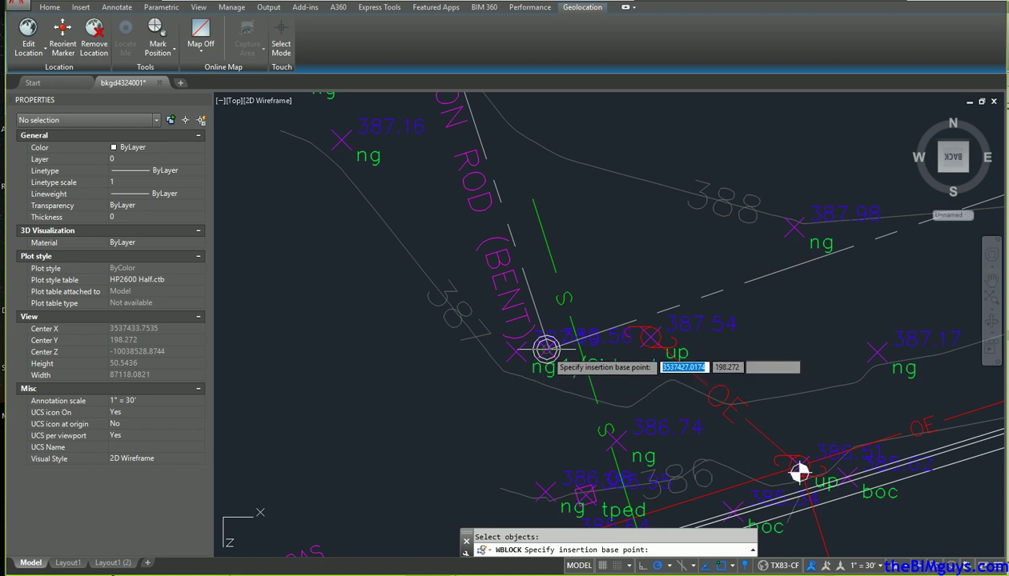
click(547, 348)
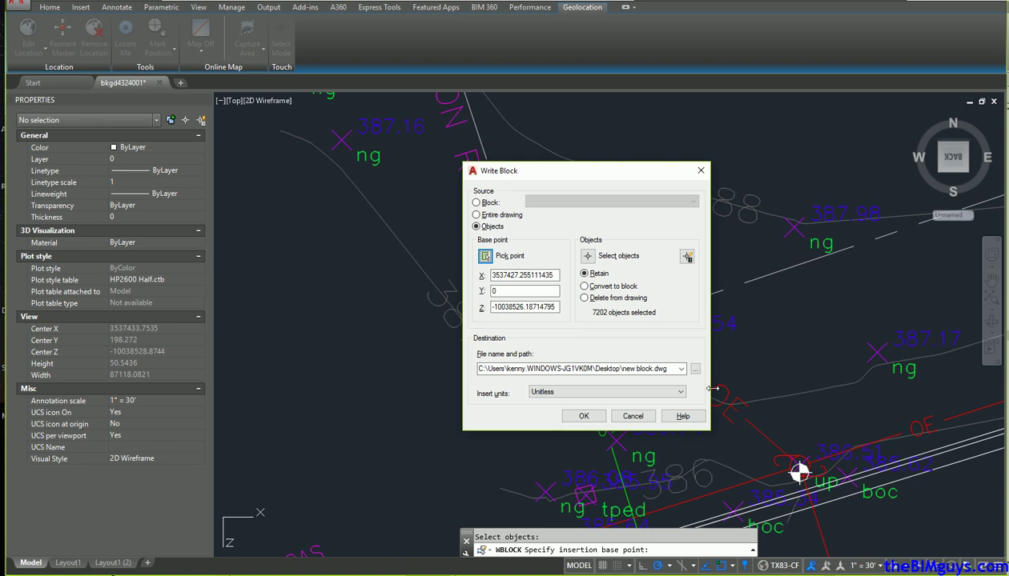
- Write the block to the Desktop as site clean.dwg, replacing the existing file
click(669, 369)
click(669, 369)
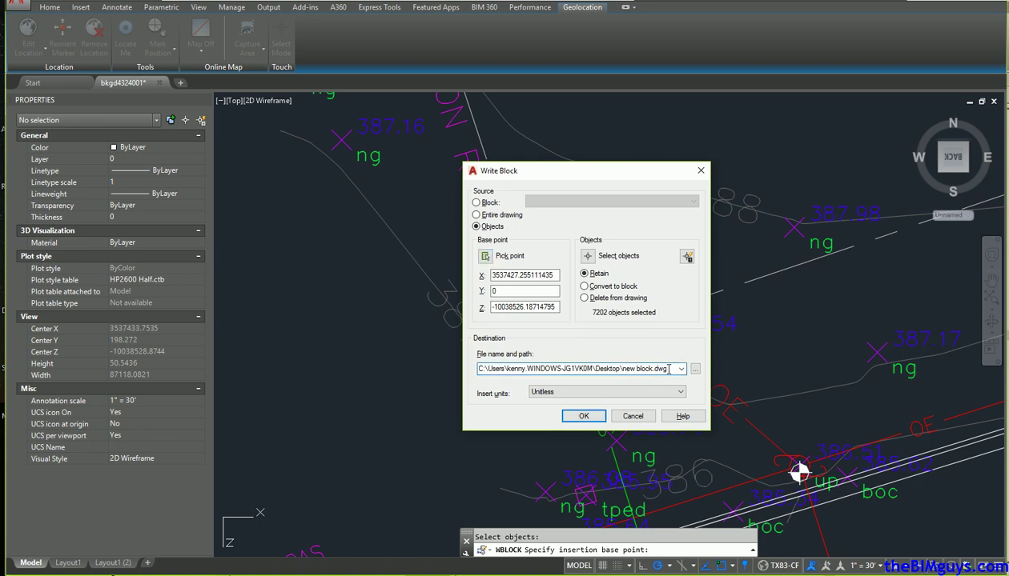
click(695, 369)
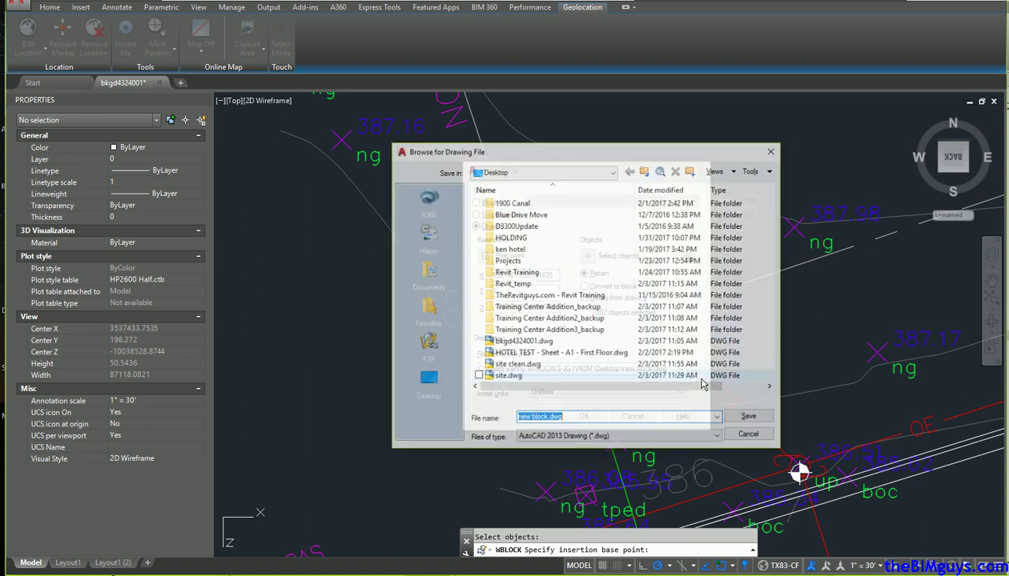
click(517, 365)
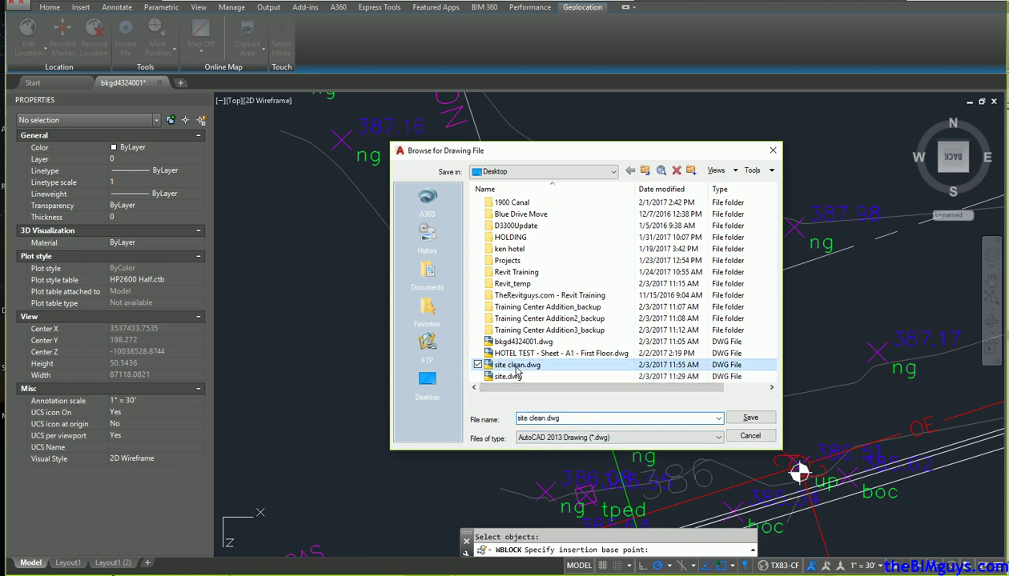
click(750, 418)
click(584, 417)
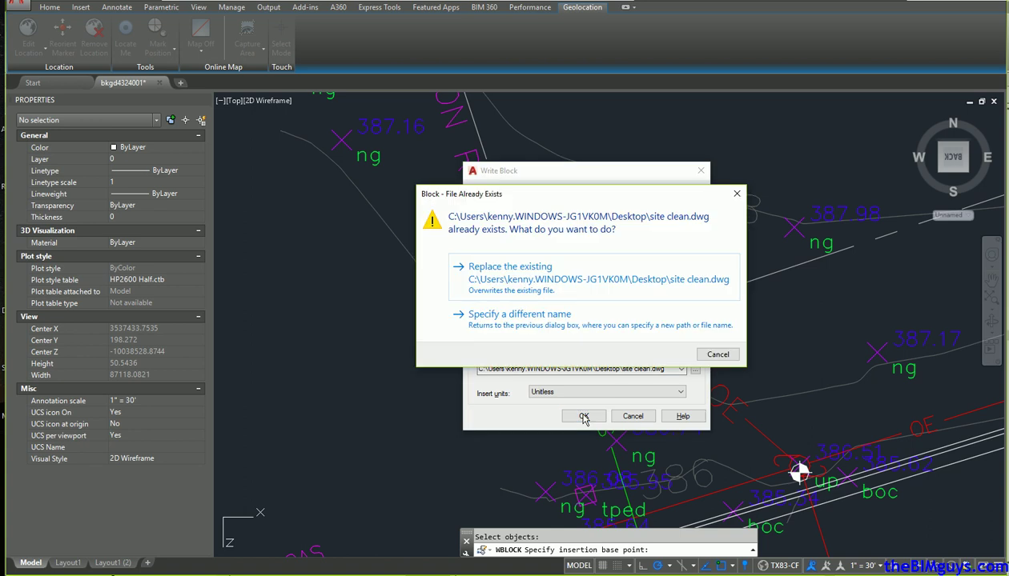
click(545, 282)
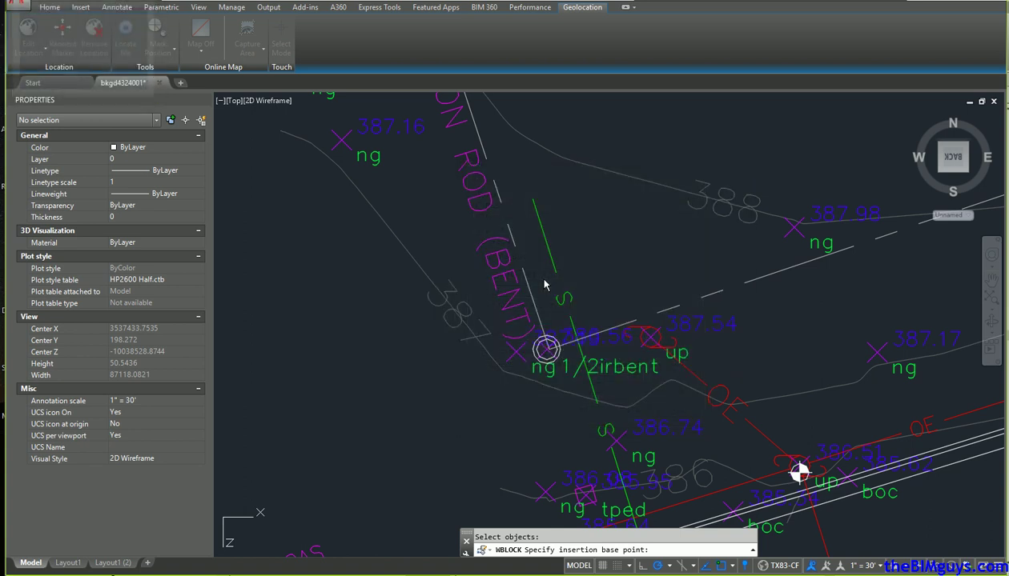
scroll(544, 278, down, 15)
middle_drag(542, 366, 496, 442)
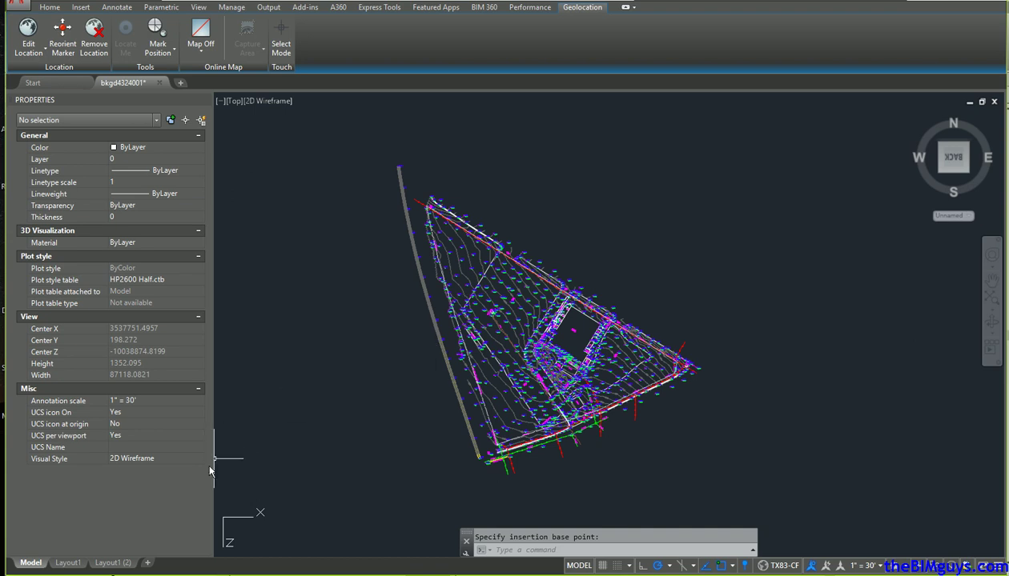
- Open Layout1 and copy the north arrow block above the 0-30-60 scale bar
click(68, 563)
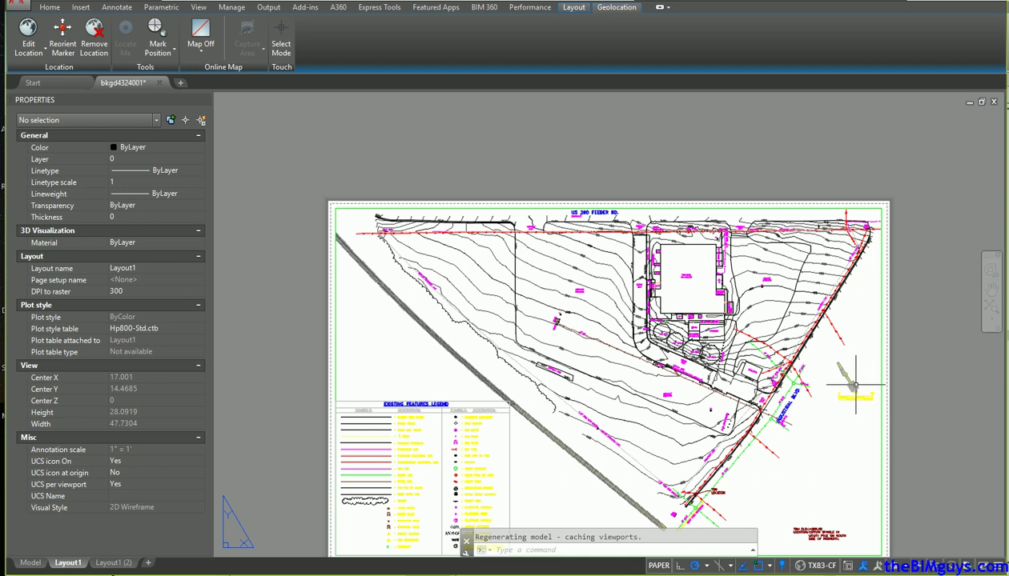
scroll(855, 387, up, 2)
scroll(856, 386, up, 2)
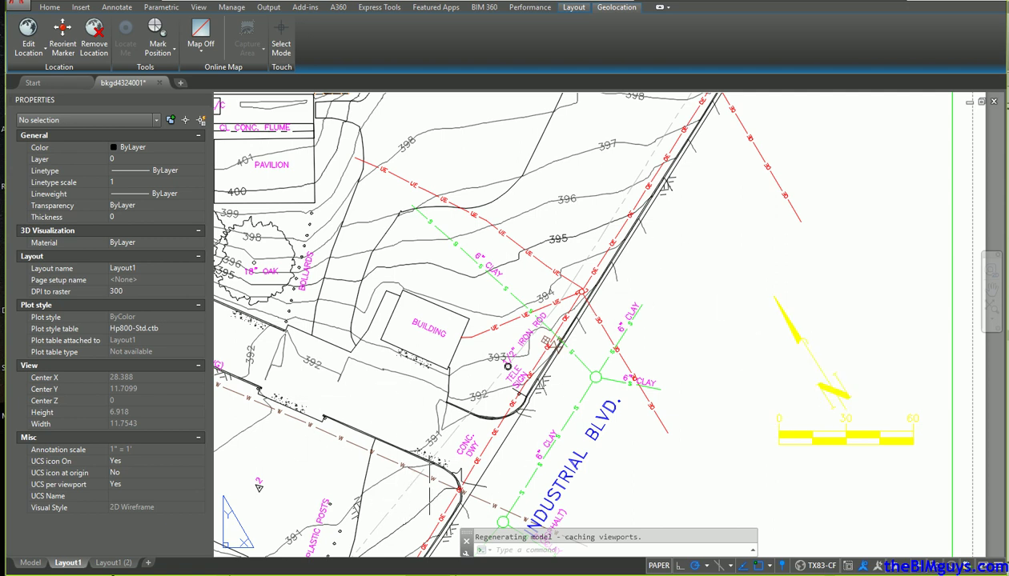
click(815, 364)
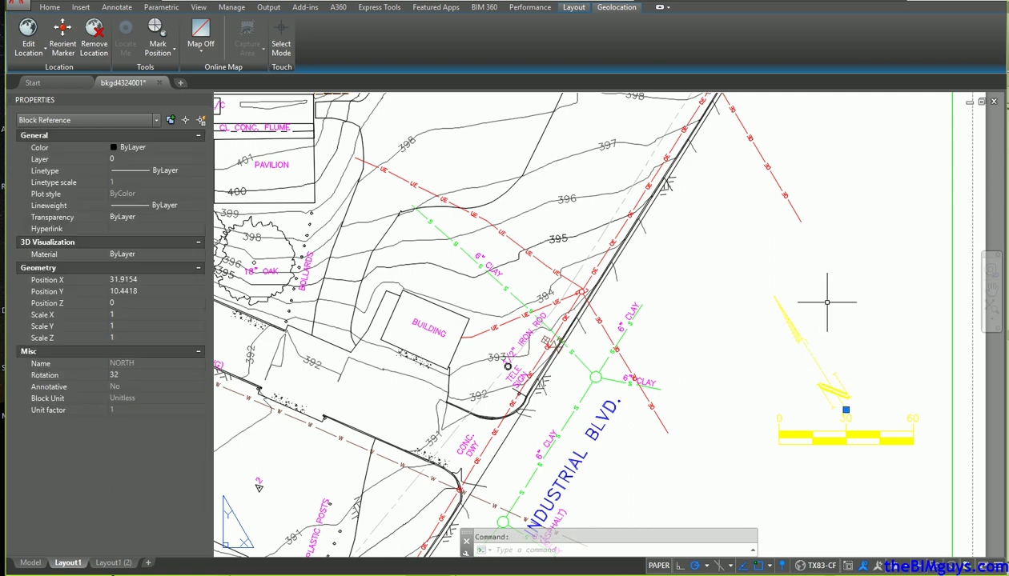
key(ctrl+c)
- Try to paste the north arrow into model space through the Layout1 viewport, near the sheet's own arrow
double_click(827, 301)
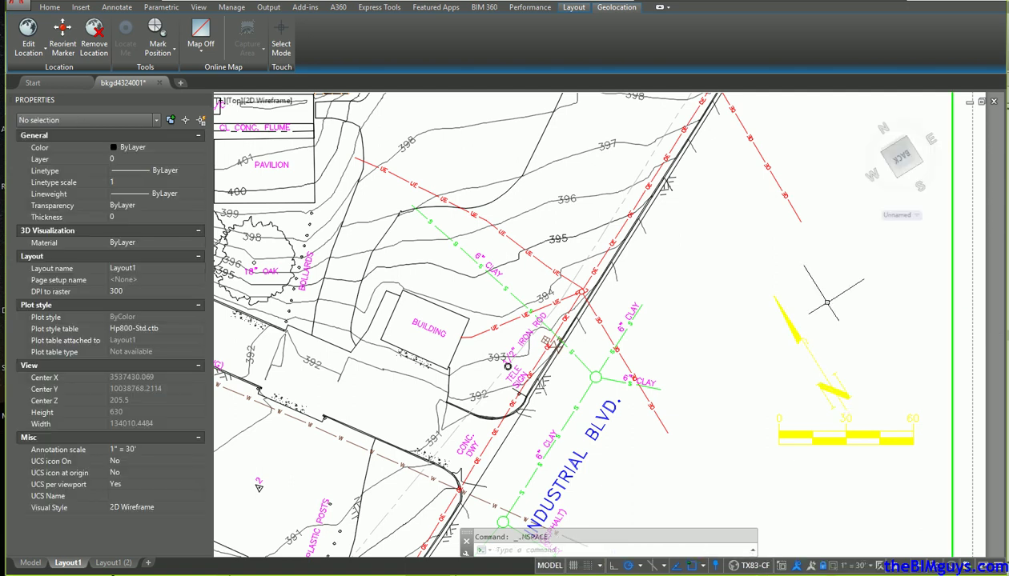
key(ctrl+v)
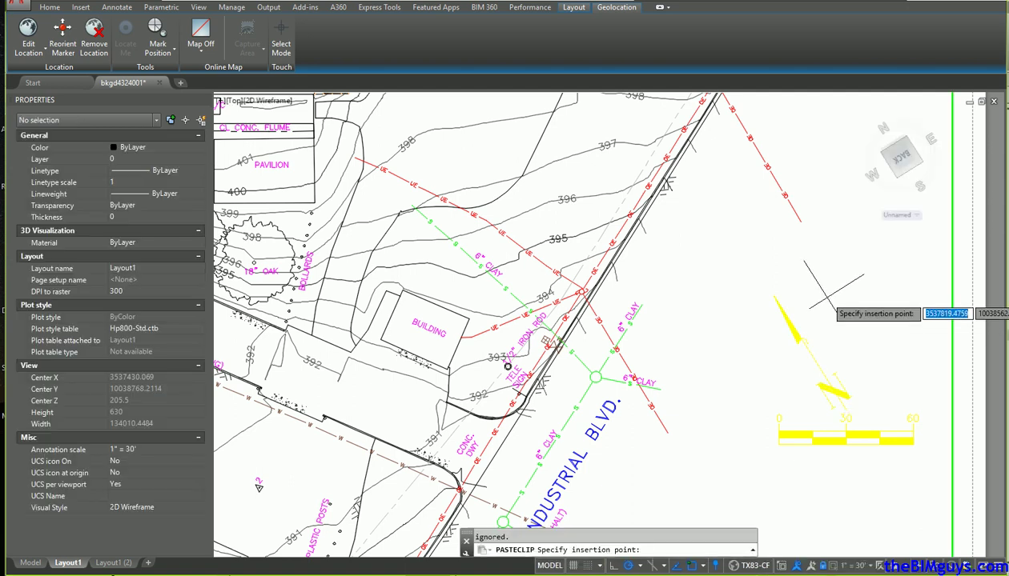
key(Escape)
scroll(830, 298, up, 5)
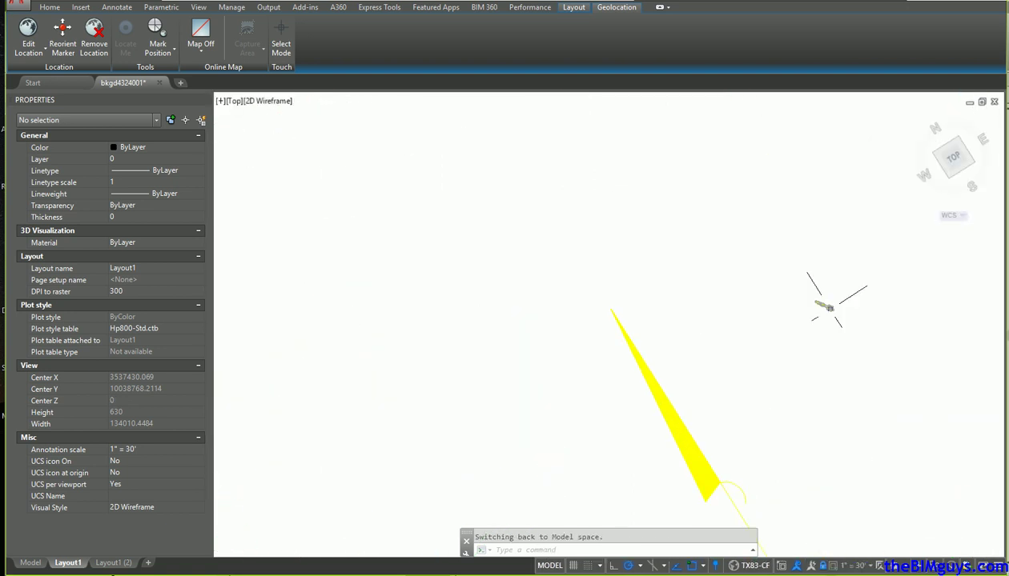
scroll(830, 322, up, 3)
scroll(830, 322, down, 6)
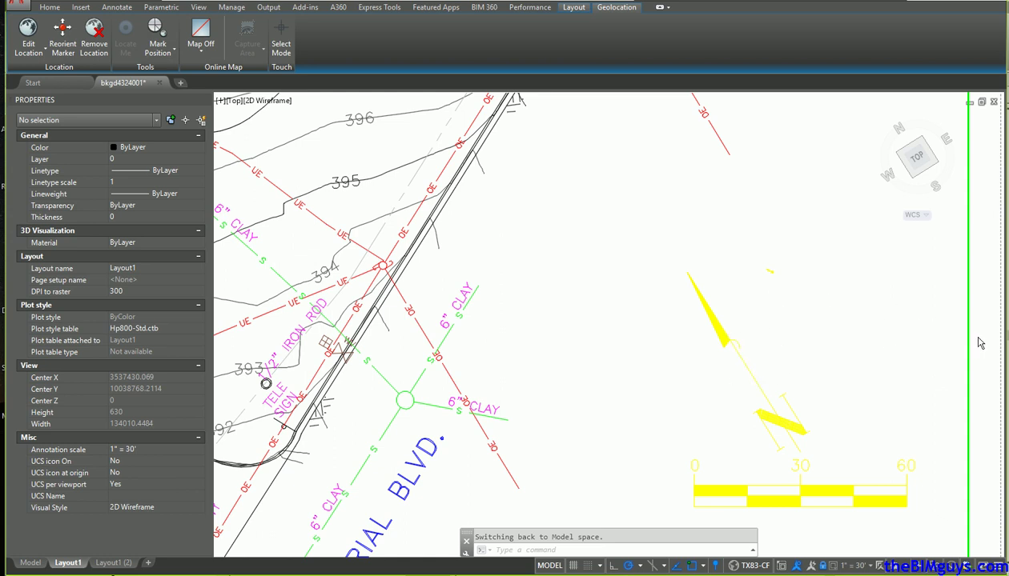
click(801, 305)
key(Escape)
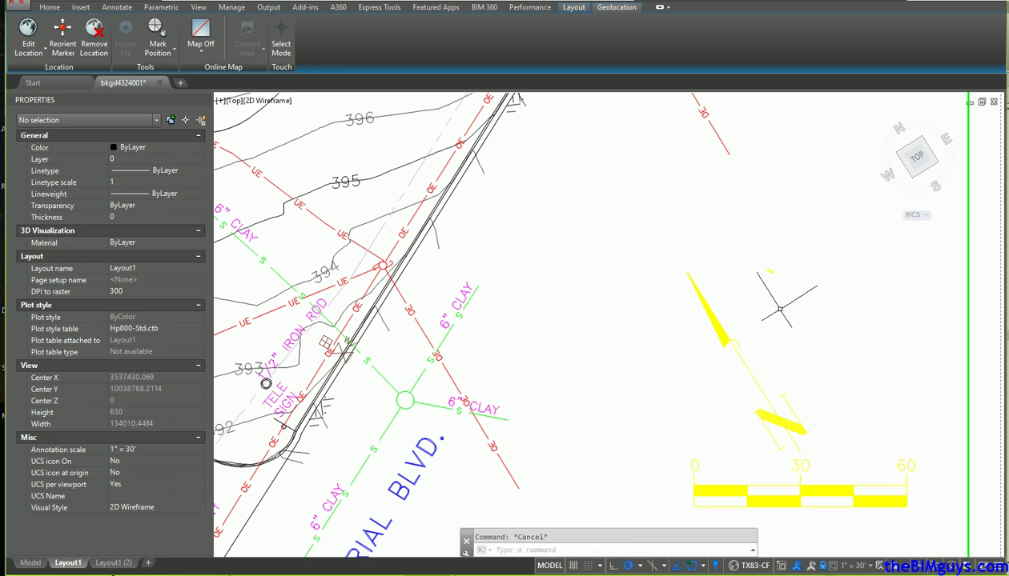
- Align the UCS of the viewport's model space with the current view
text(ucs)
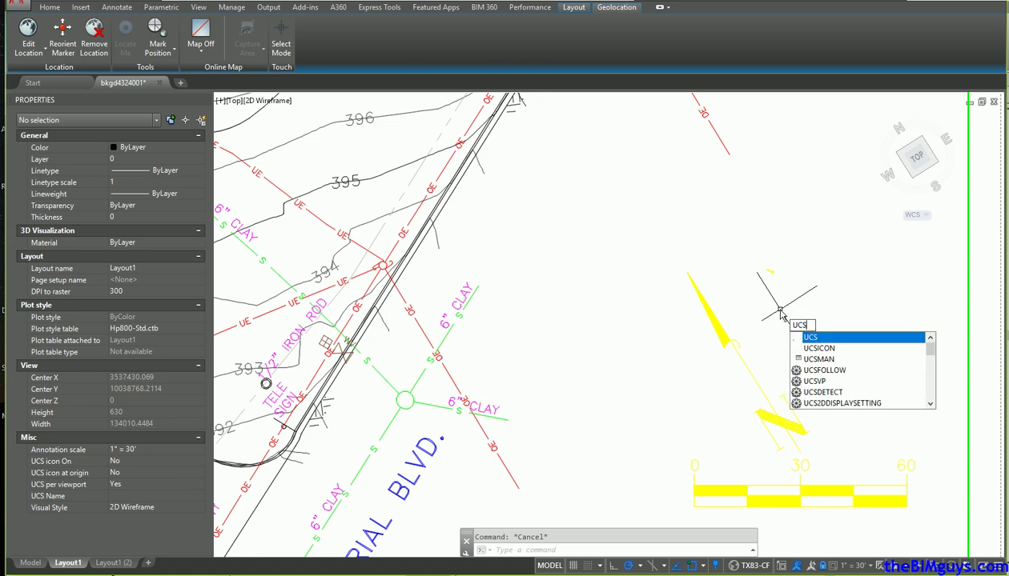
key(Return)
text(v)
key(Return)
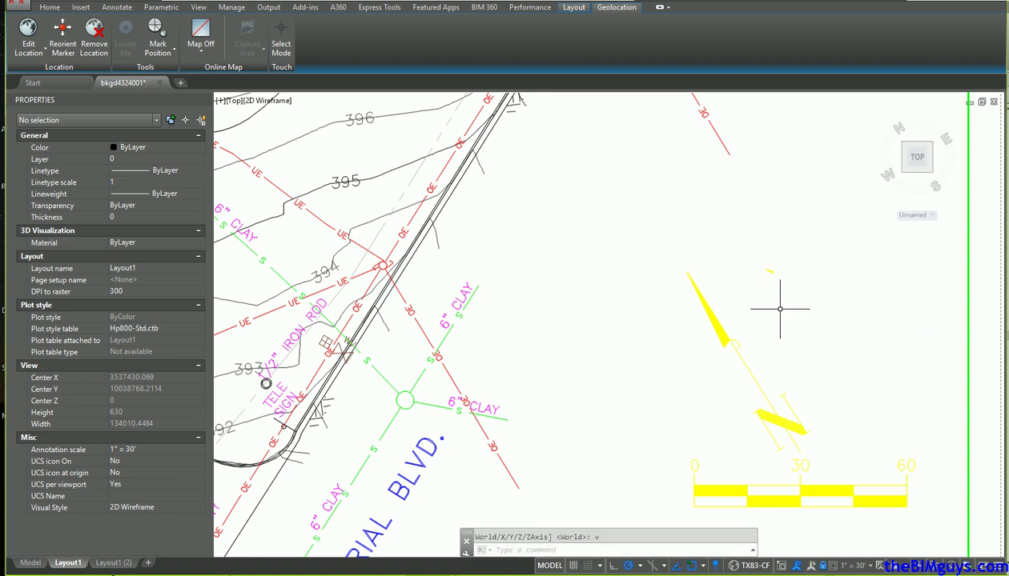
- Return to the layout's paper space and copy the north arrow block above the scale bar again
double_click(982, 341)
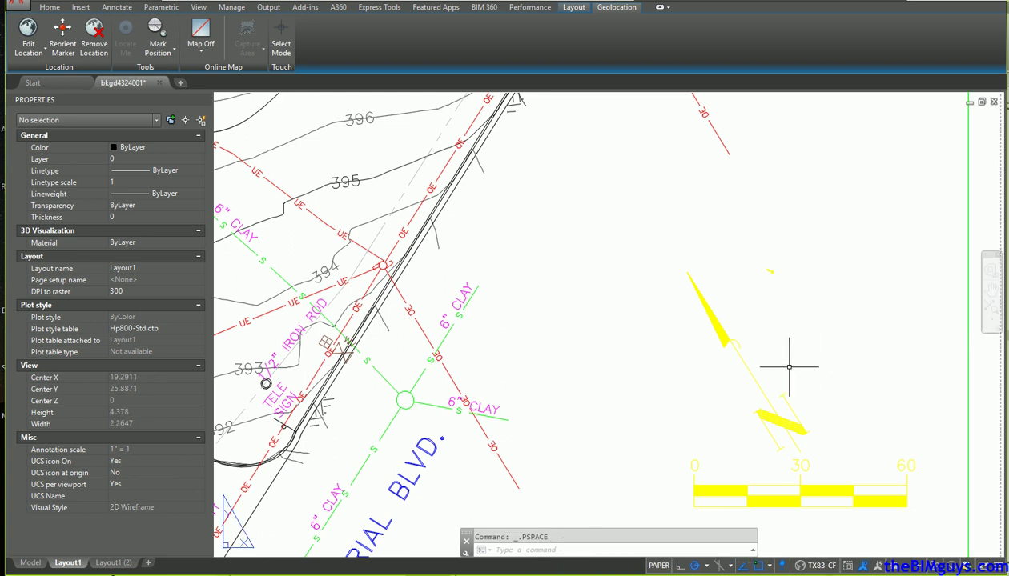
double_click(813, 298)
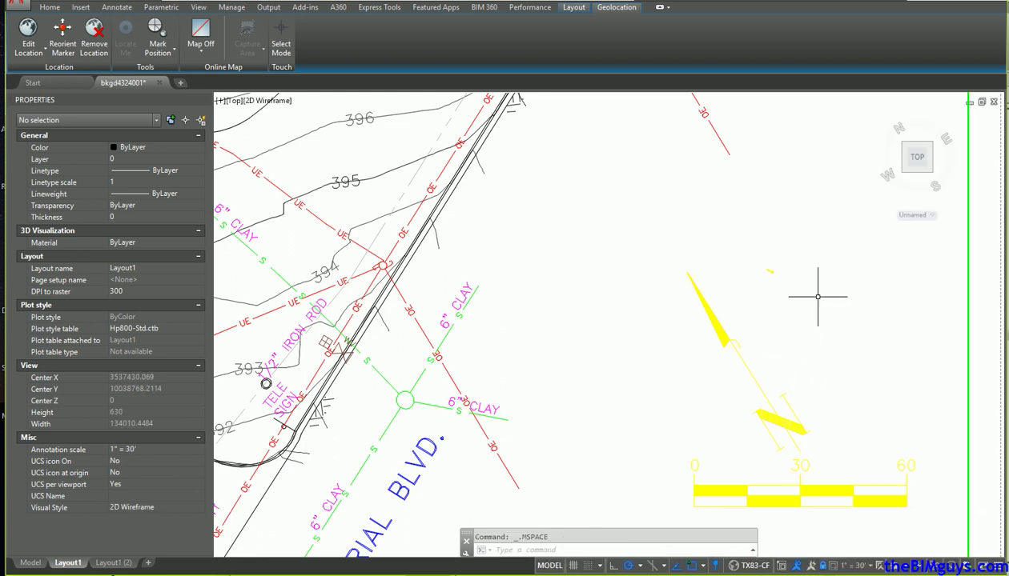
click(753, 376)
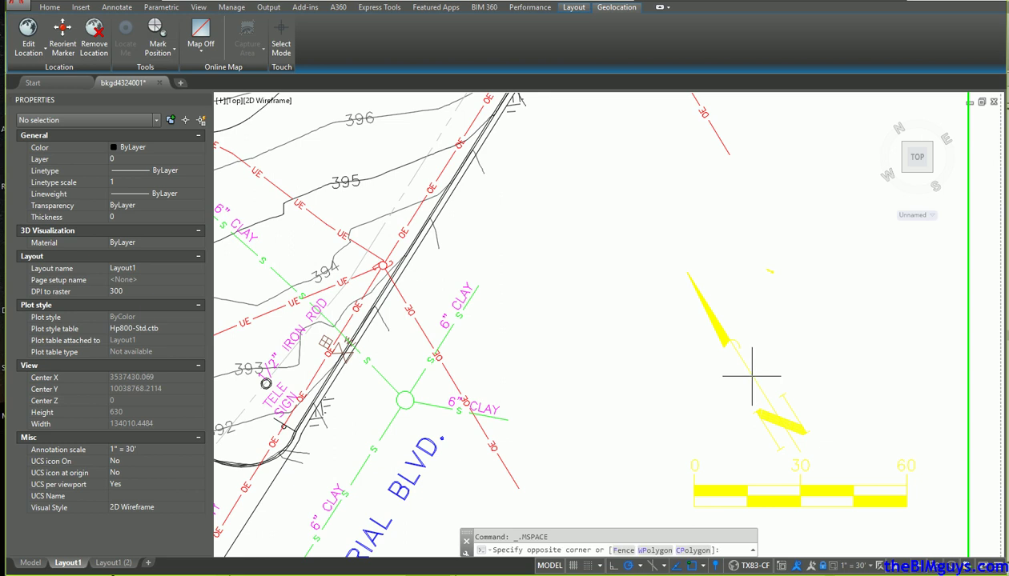
double_click(982, 366)
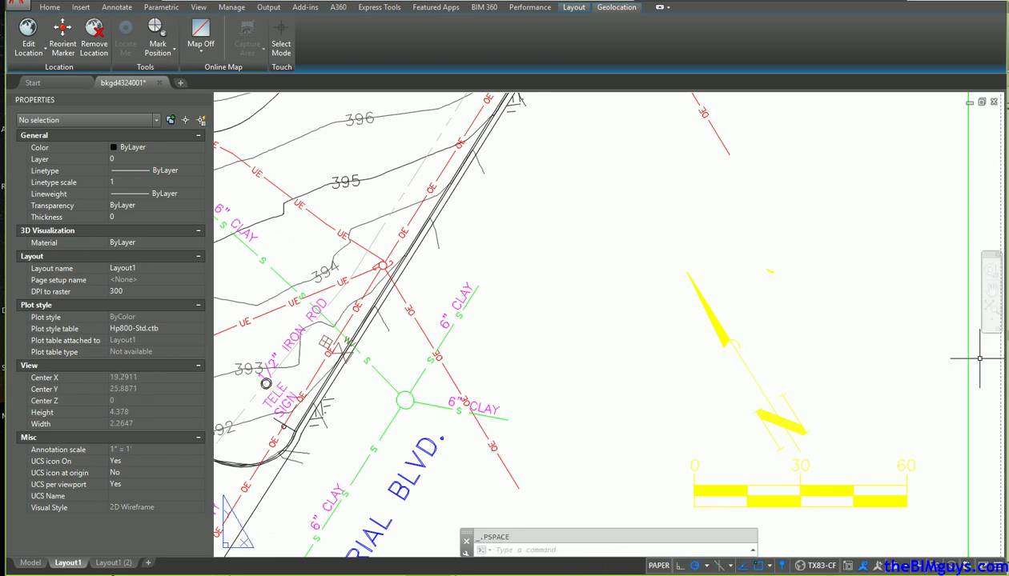
key(Escape)
click(761, 361)
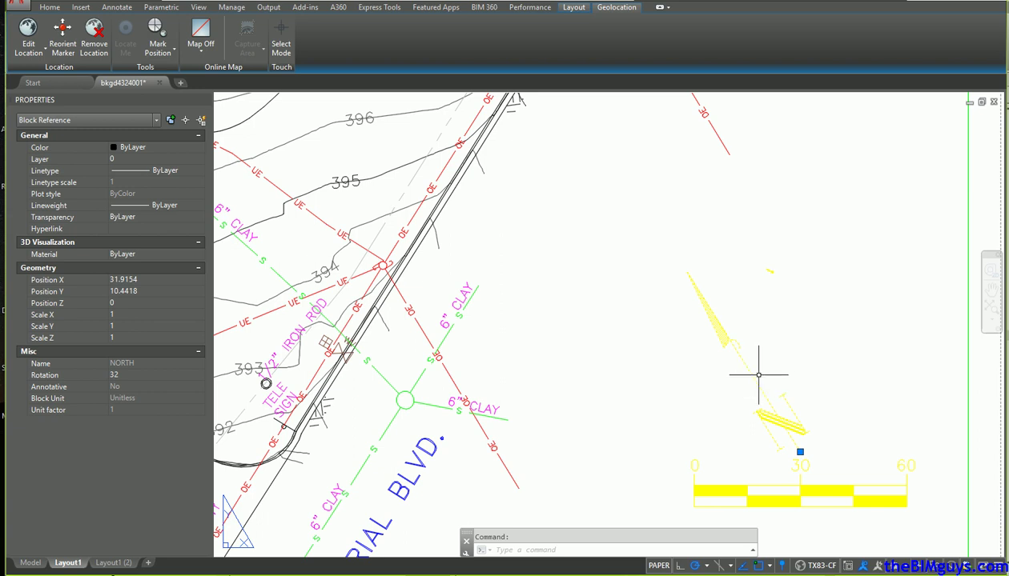
key(ctrl+c)
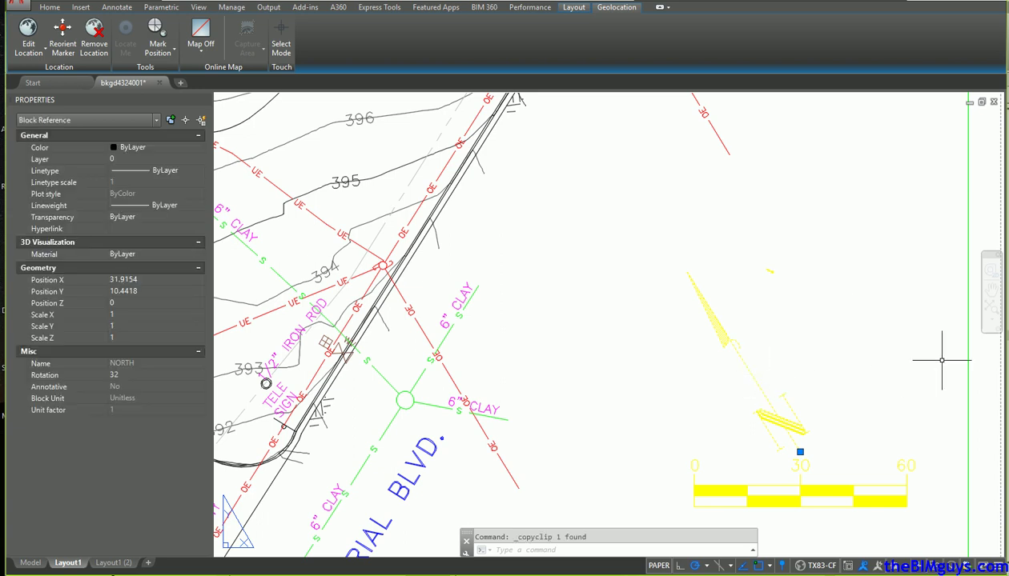
- Activate the viewport's model space and paste the north arrow beside the sheet's north arrow
double_click(880, 295)
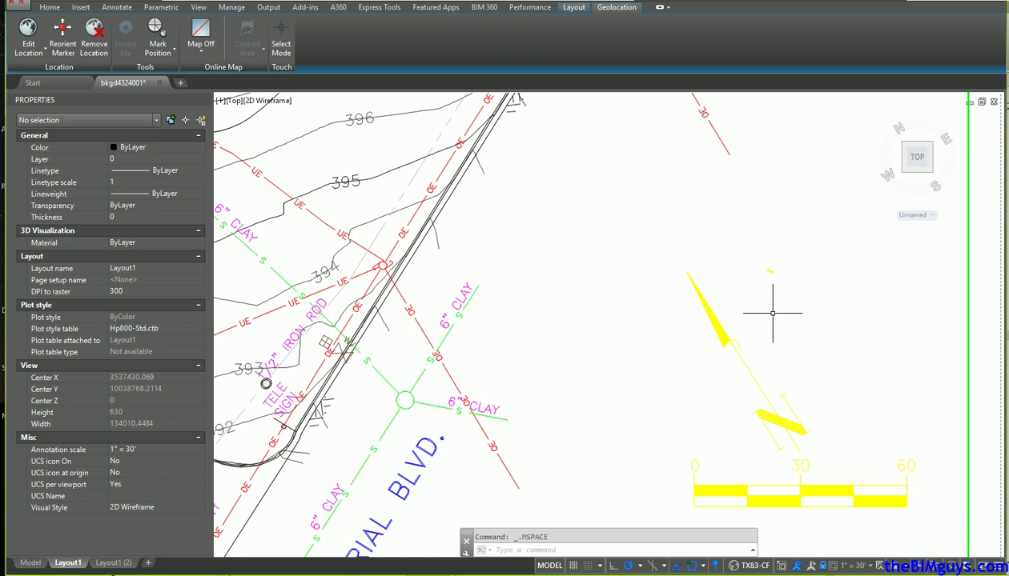
key(ctrl+v)
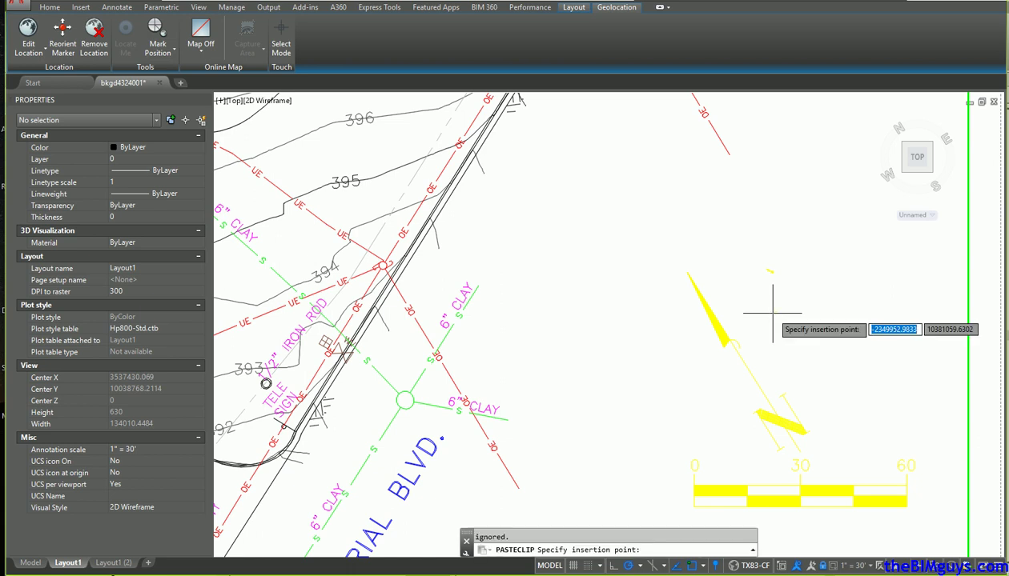
click(781, 330)
scroll(782, 320, up, 10)
scroll(783, 321, down, 4)
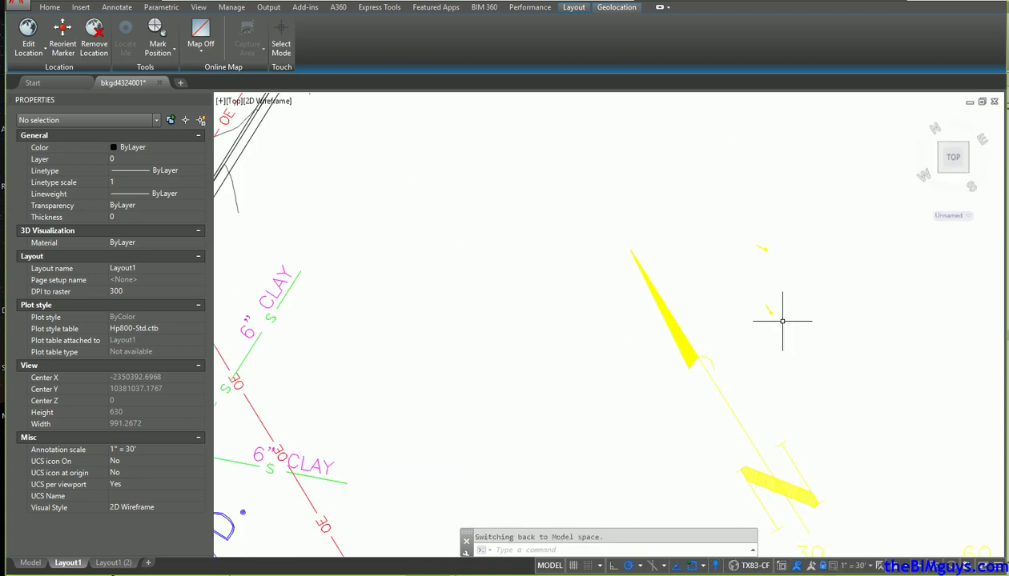
- Scale up the newly pasted north arrow from its insertion point to roughly match the sheet's north arrow
click(768, 309)
text(scal)
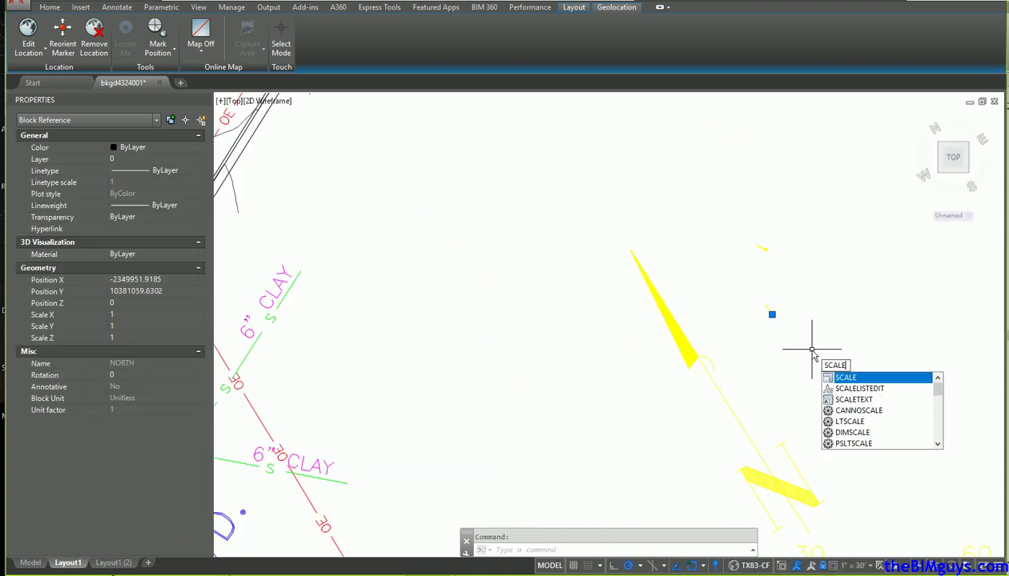
key(Return)
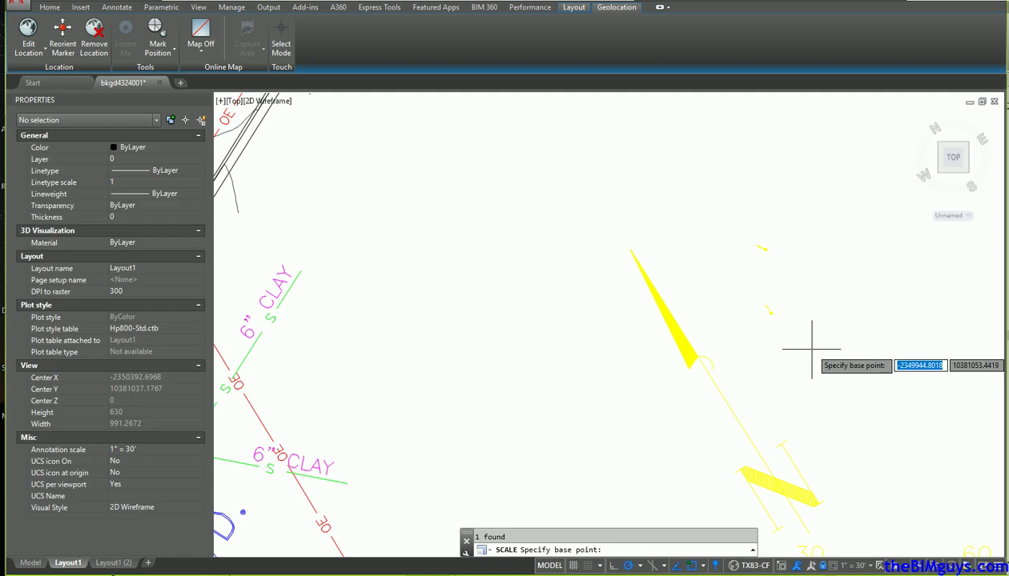
click(771, 314)
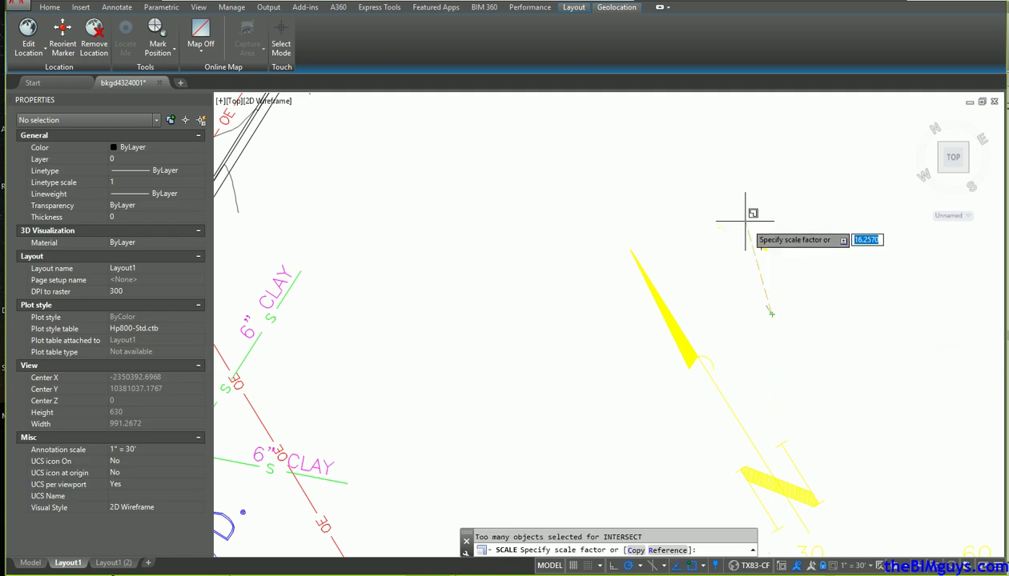
click(766, 144)
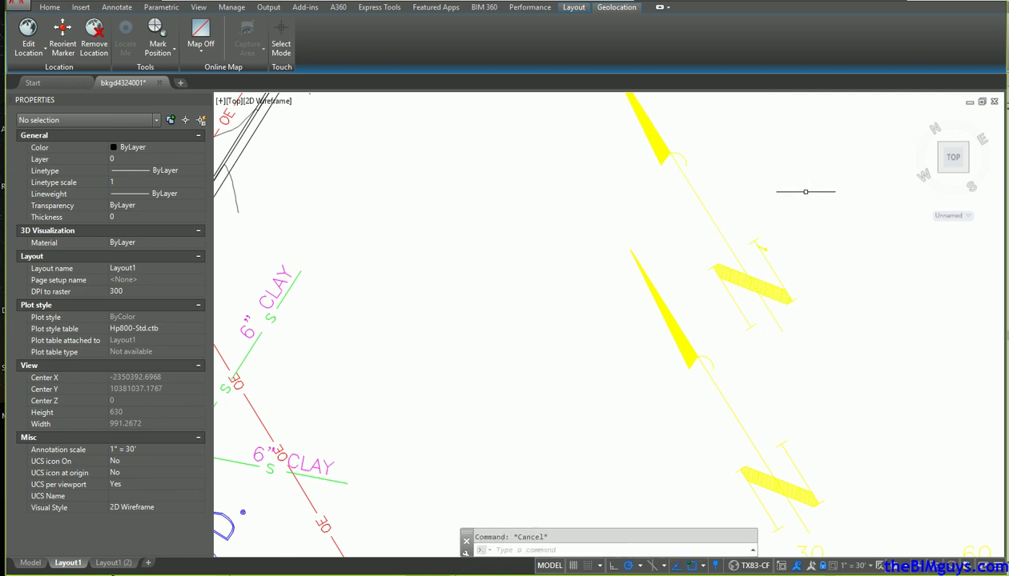
key(Escape)
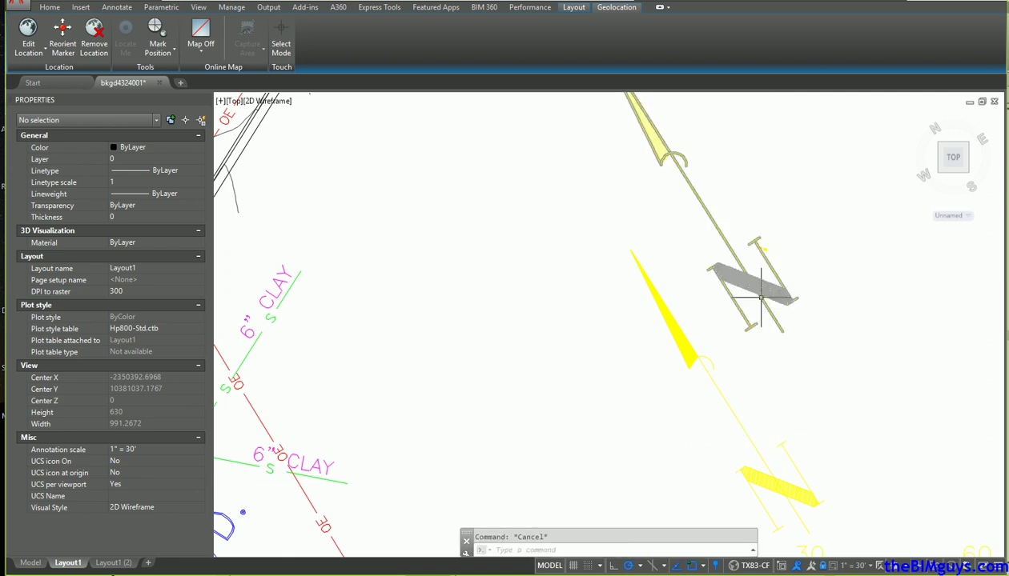
- Erase the small misaligned copy of the north arrow and return to the drawing's Model space
scroll(788, 238, up, 2)
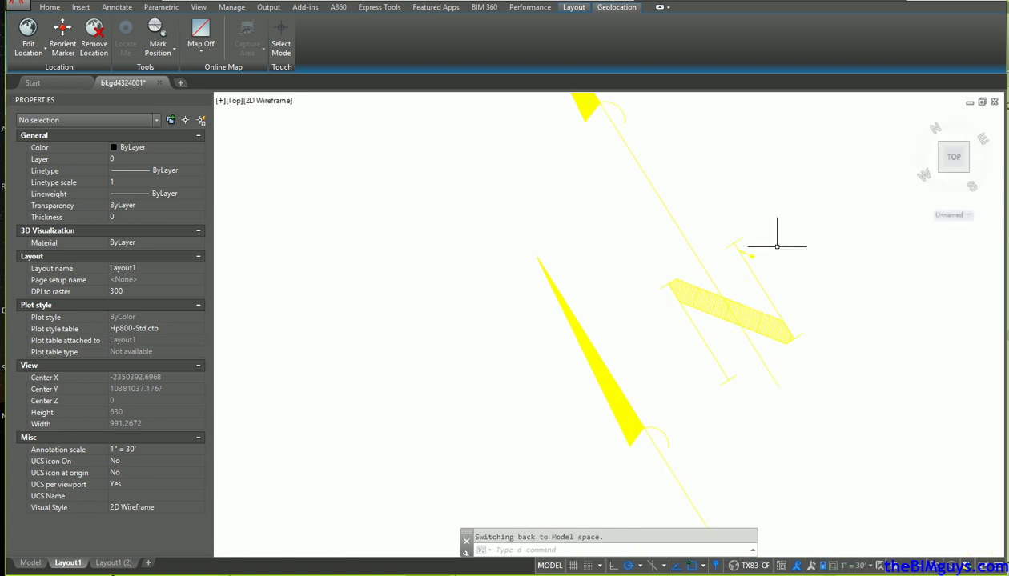
click(772, 270)
key(Escape)
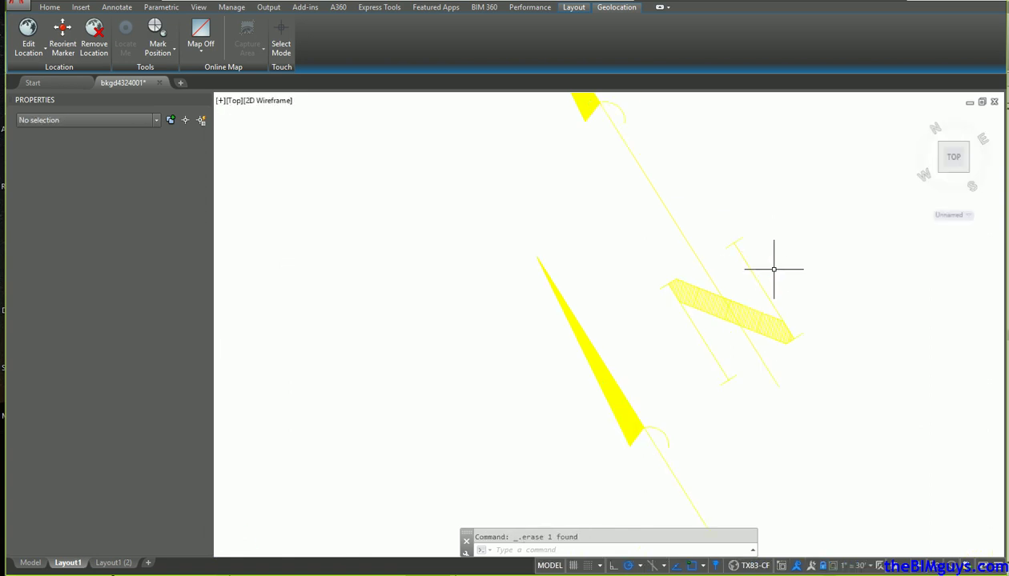
scroll(775, 266, down, 5)
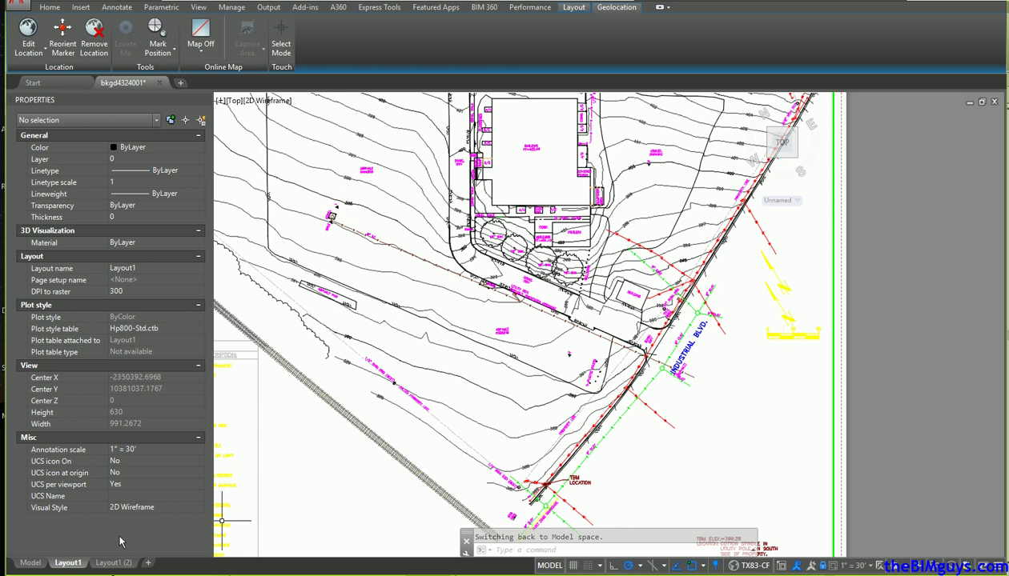
click(37, 565)
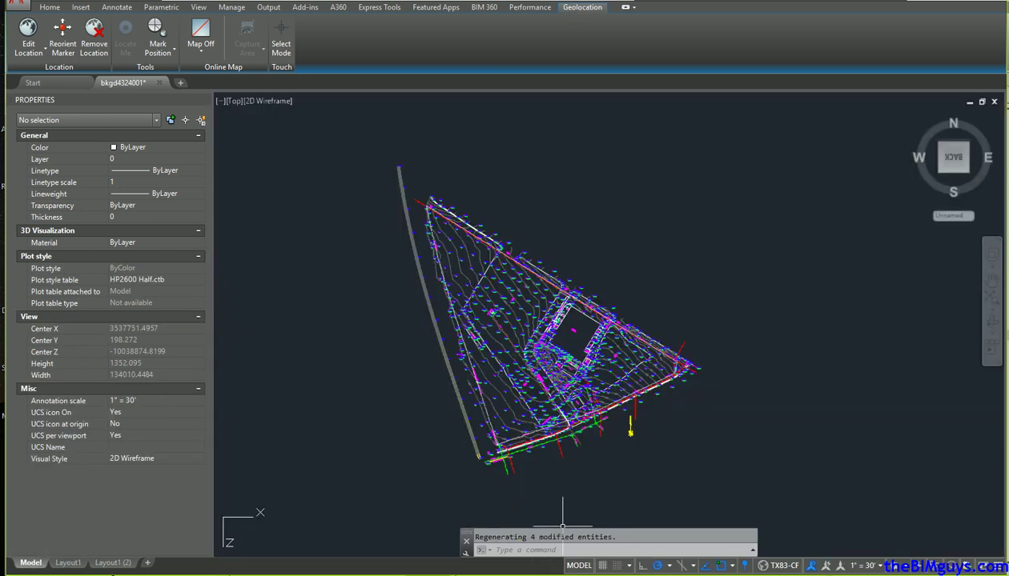
- Start the WBLOCK command and set the base point at the center of the bent iron rod marker on the southwest property corner
scroll(630, 434, up, 10)
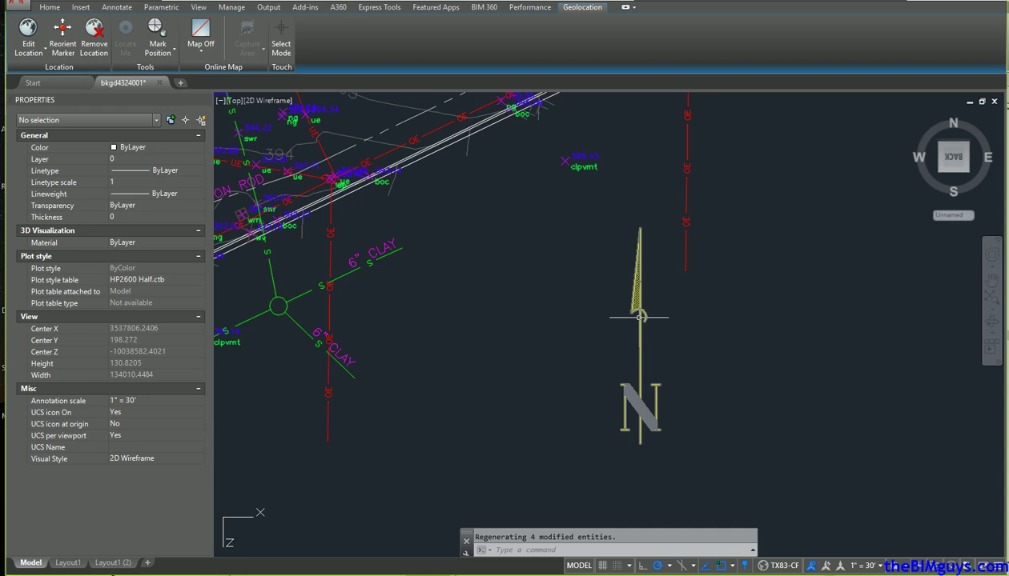
scroll(639, 317, down, 10)
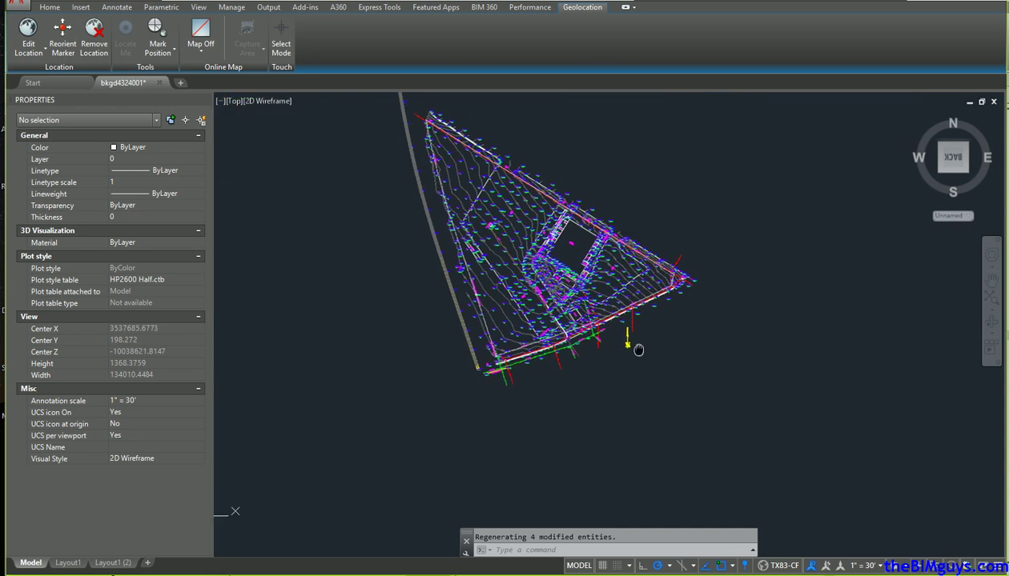
middle_drag(642, 350, 586, 379)
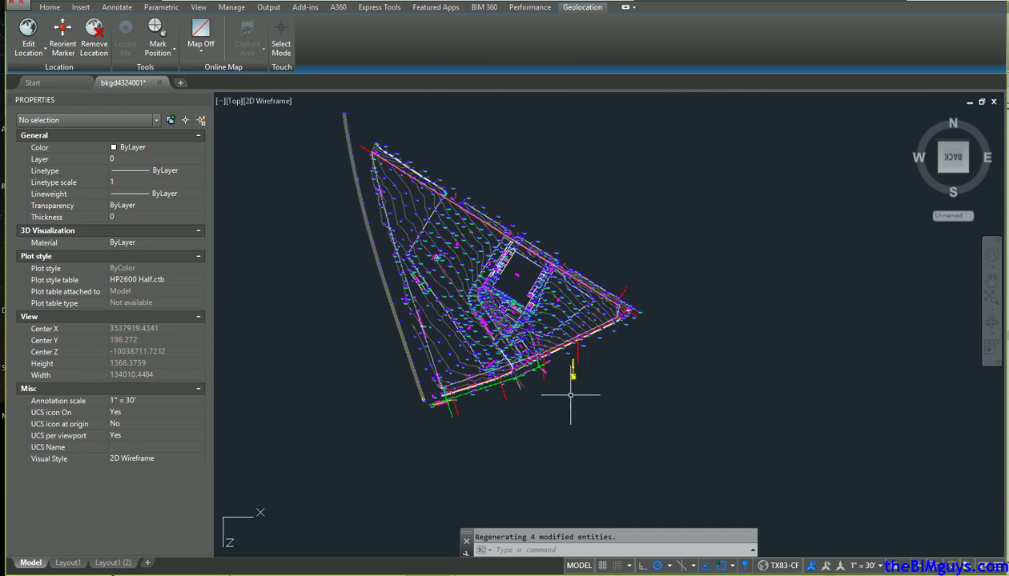
middle_drag(558, 400, 585, 427)
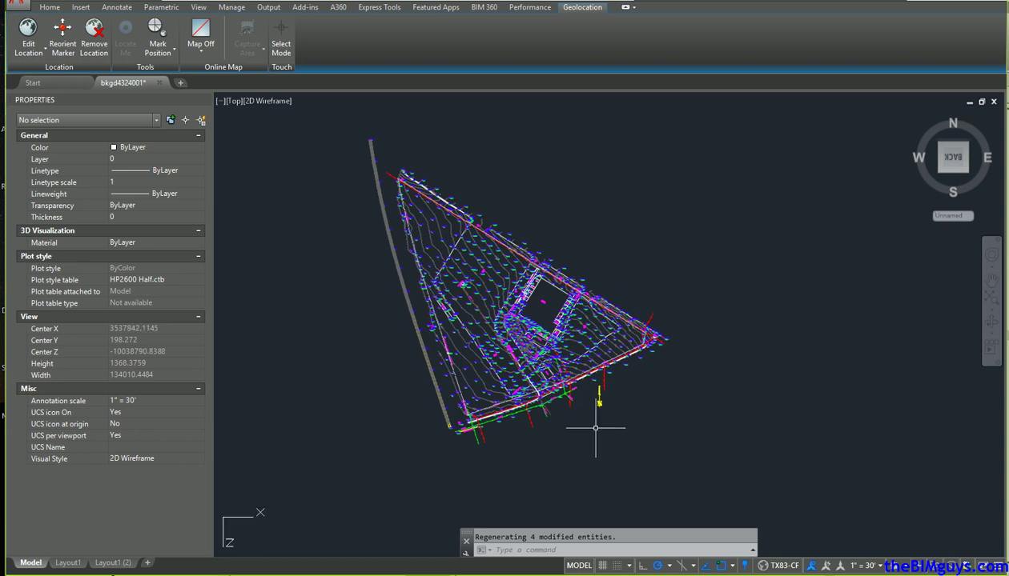
text(wb)
key(Return)
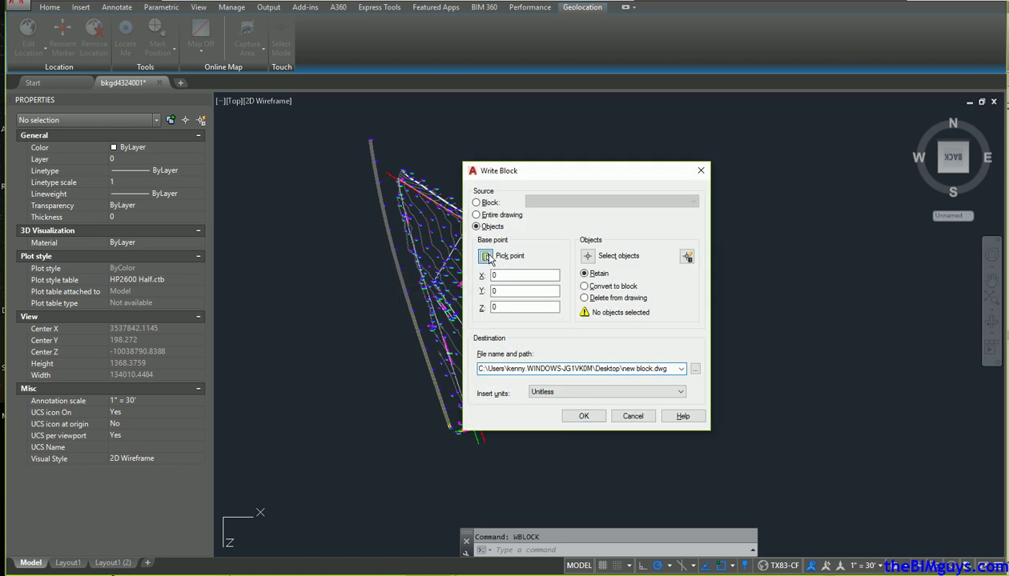
click(490, 255)
scroll(481, 265, up, 10)
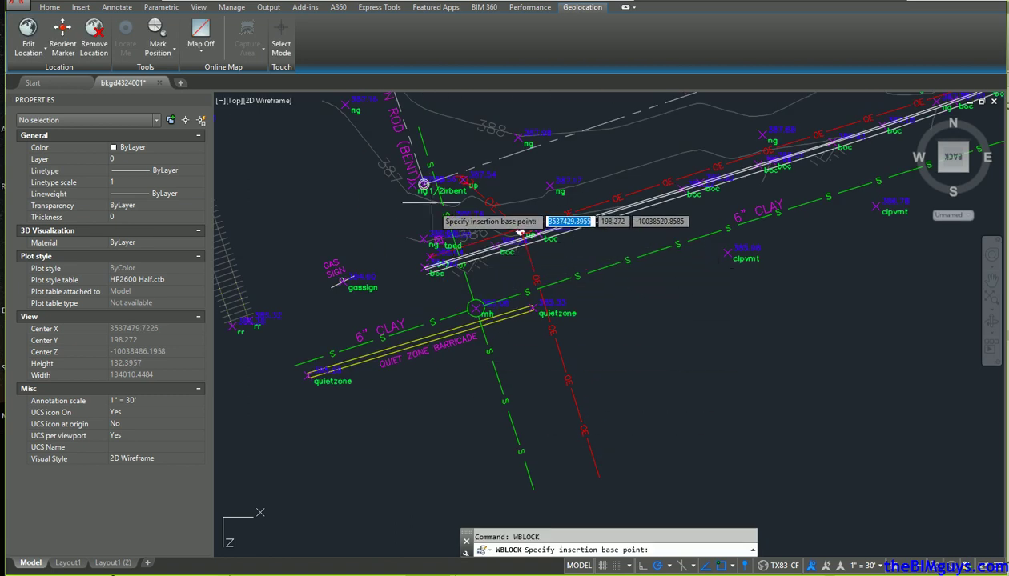
scroll(414, 171, up, 6)
click(415, 170)
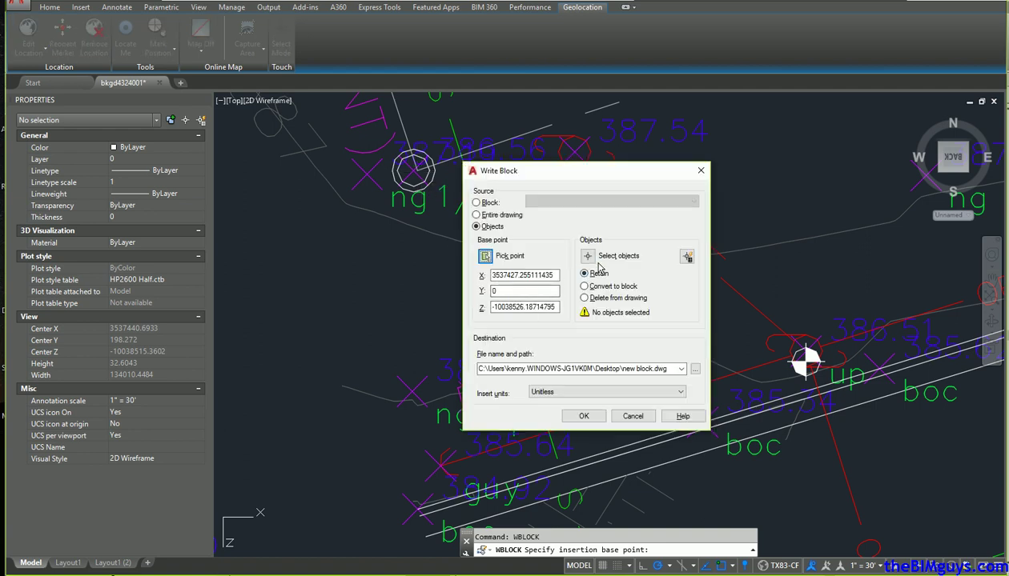
- Select the entire survey drawing, including the north arrow, as the objects for the written block
click(590, 256)
scroll(532, 258, down, 15)
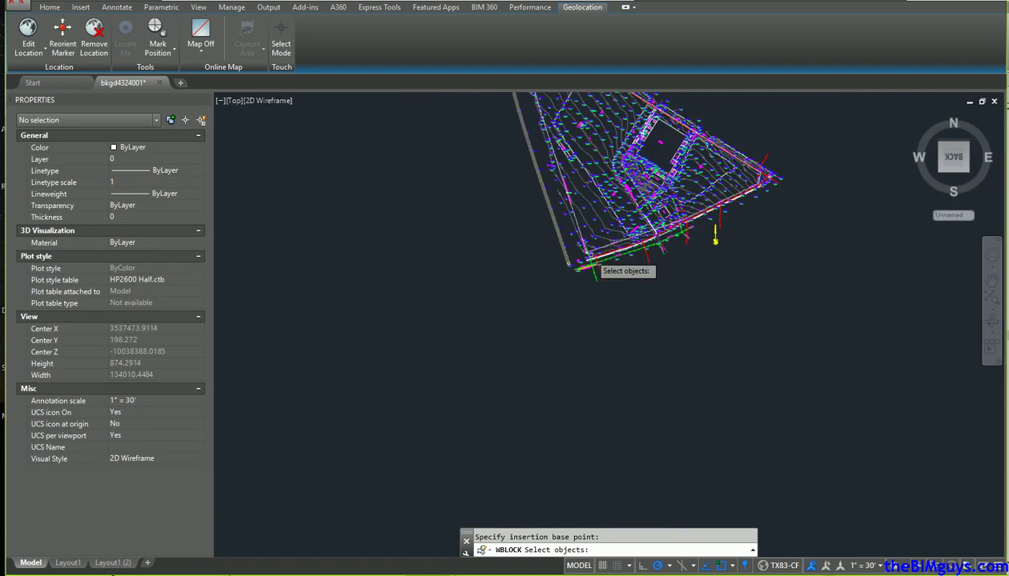
click(731, 285)
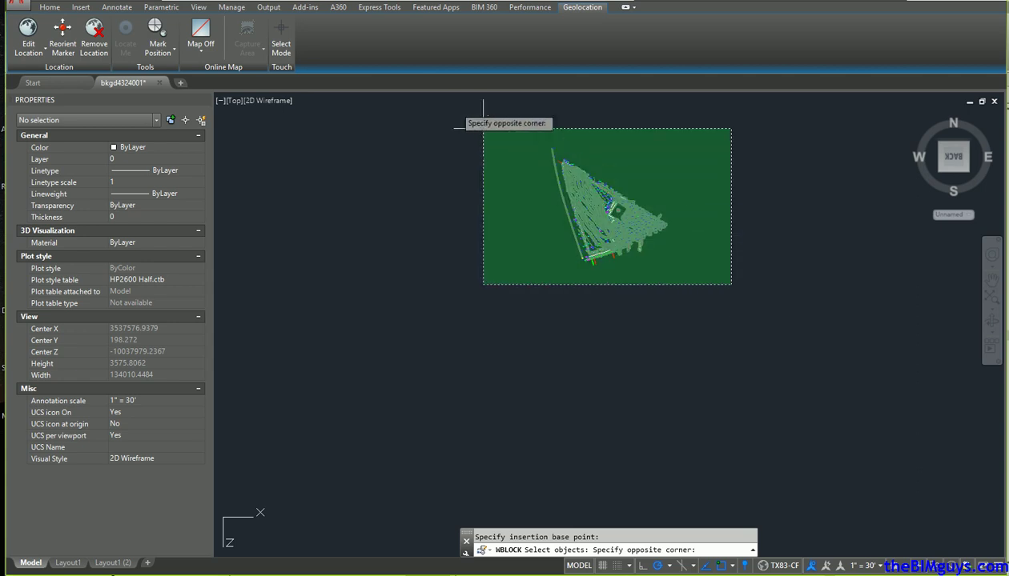
click(461, 115)
key(Return)
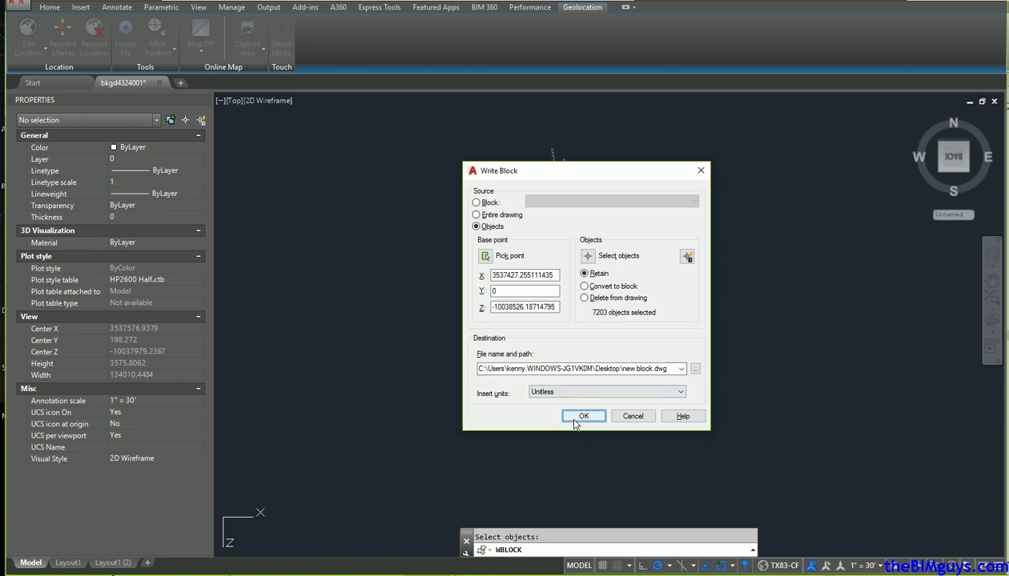
- Set the block's destination to the existing site clean.dwg on the Desktop and write the block, replacing that file
click(695, 369)
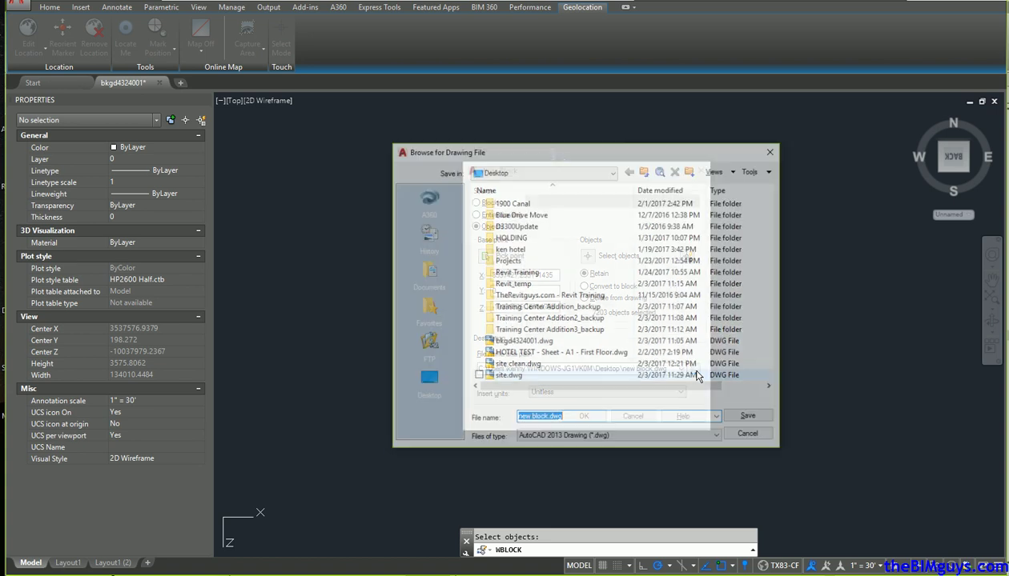
click(562, 365)
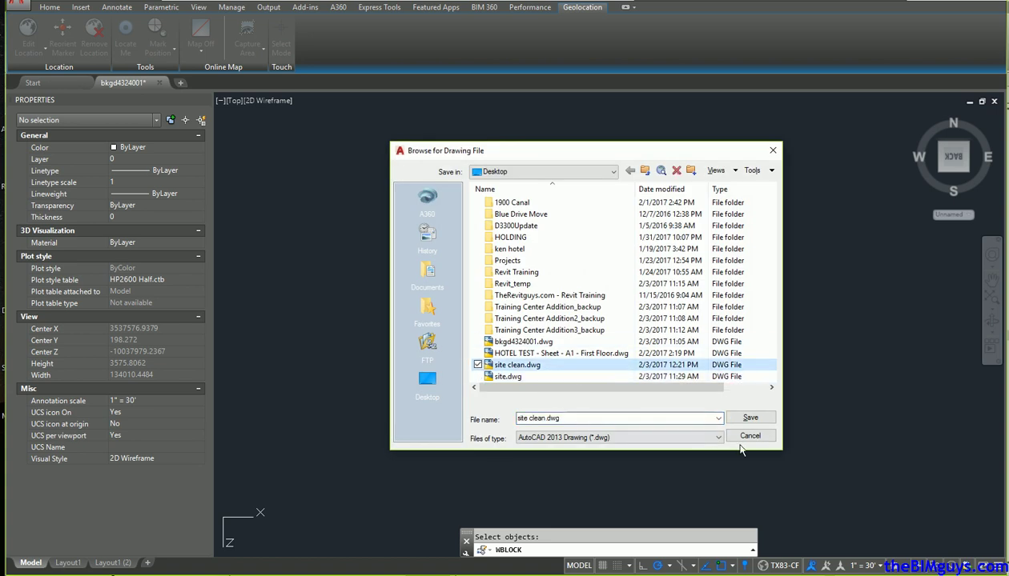
click(750, 418)
click(595, 418)
click(549, 275)
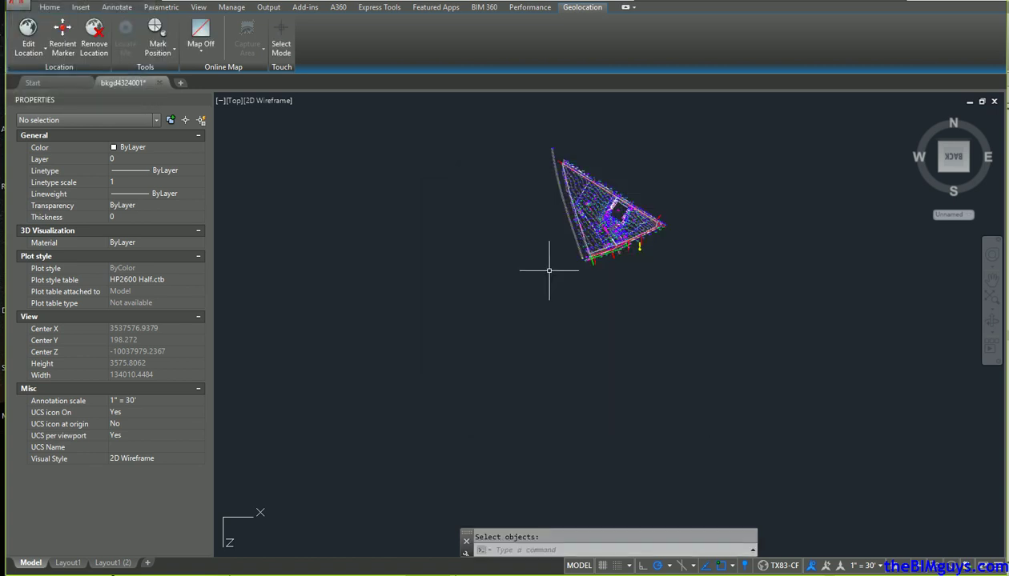
scroll(638, 208, up, 8)
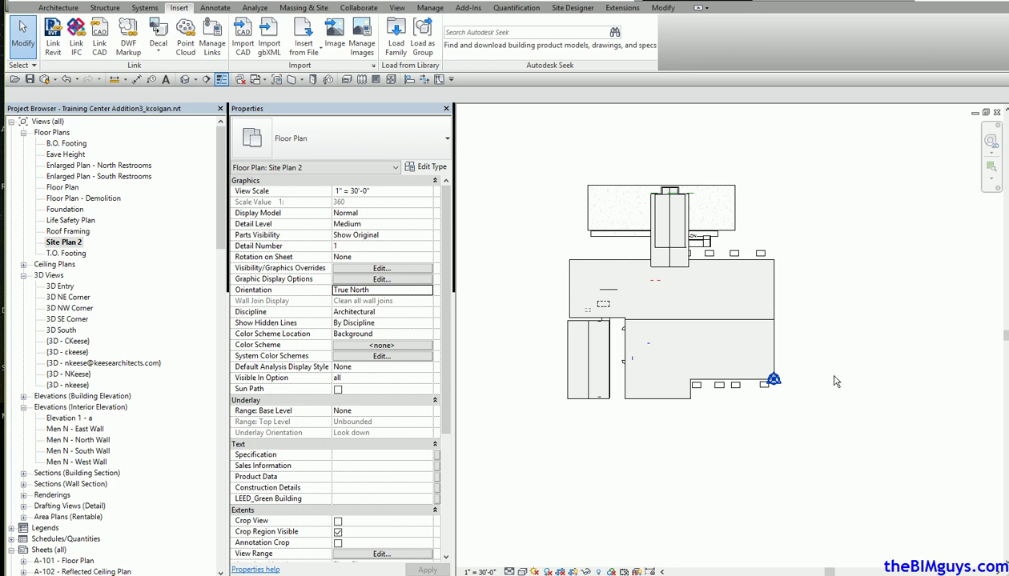
click(851, 540)
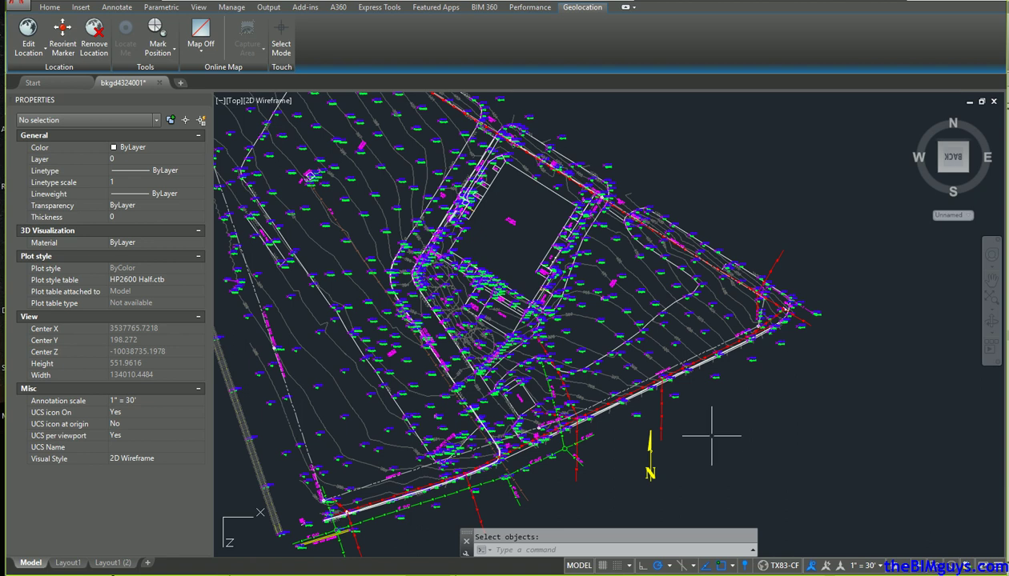
key(Return)
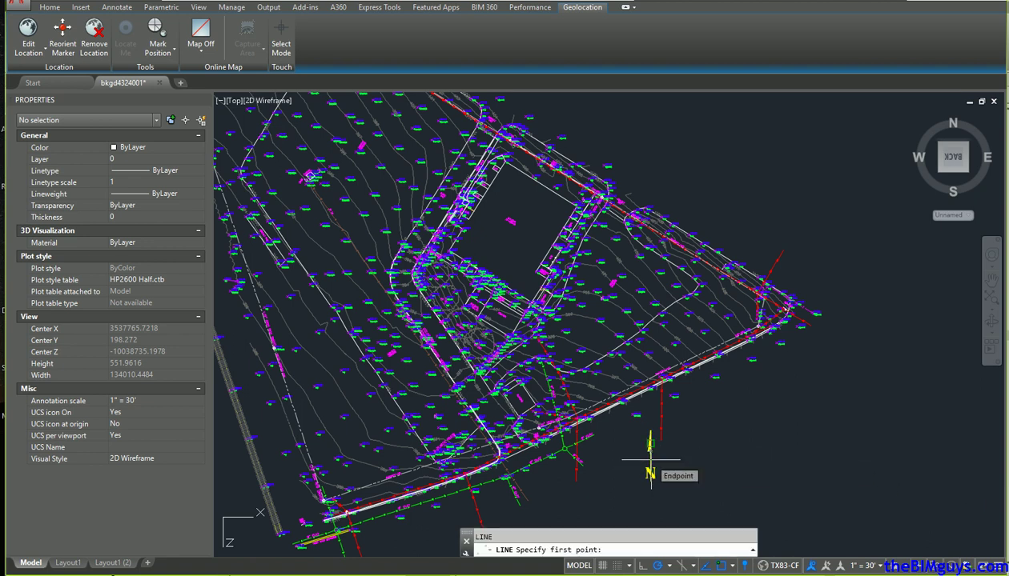
click(655, 446)
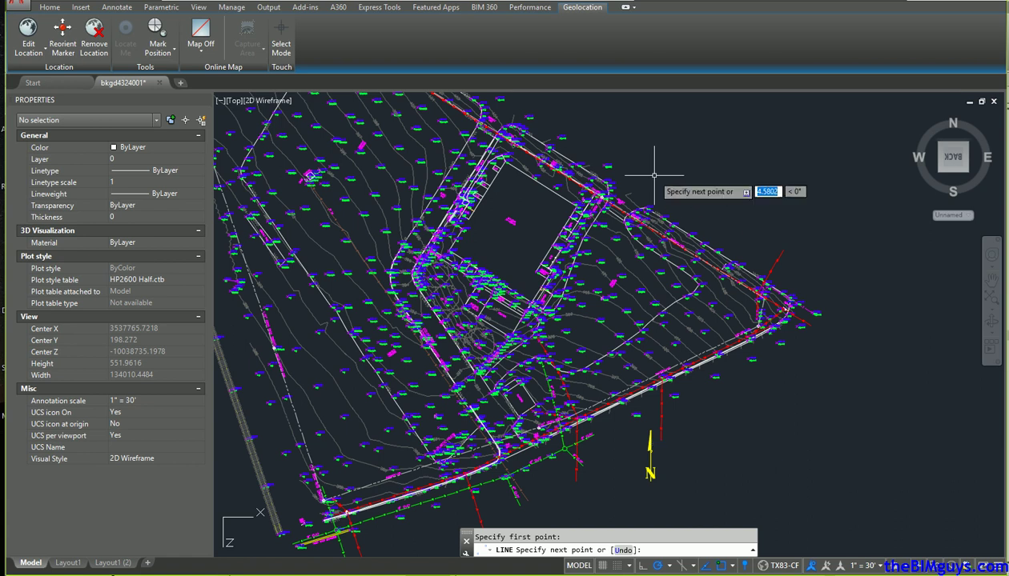
key(Escape)
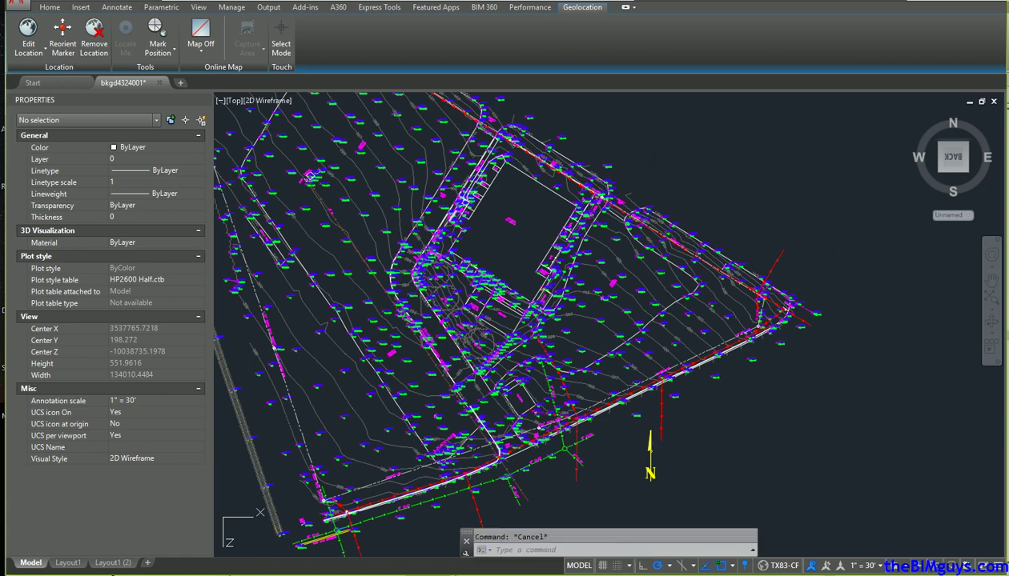
- Align the user coordinate system with the current view using the UCS View option
key(Return)
text(v)
key(Return)
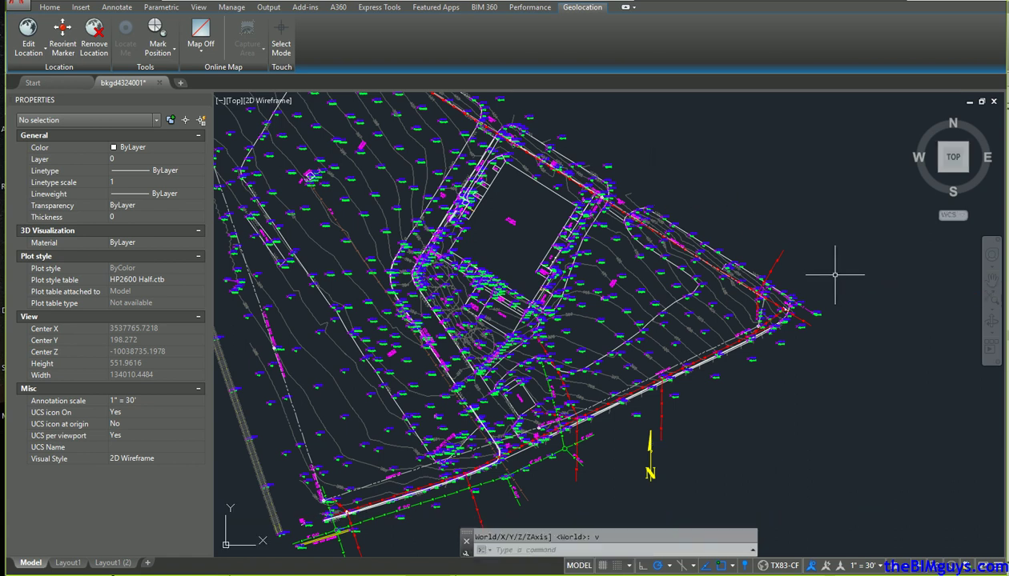
text(l)
key(Return)
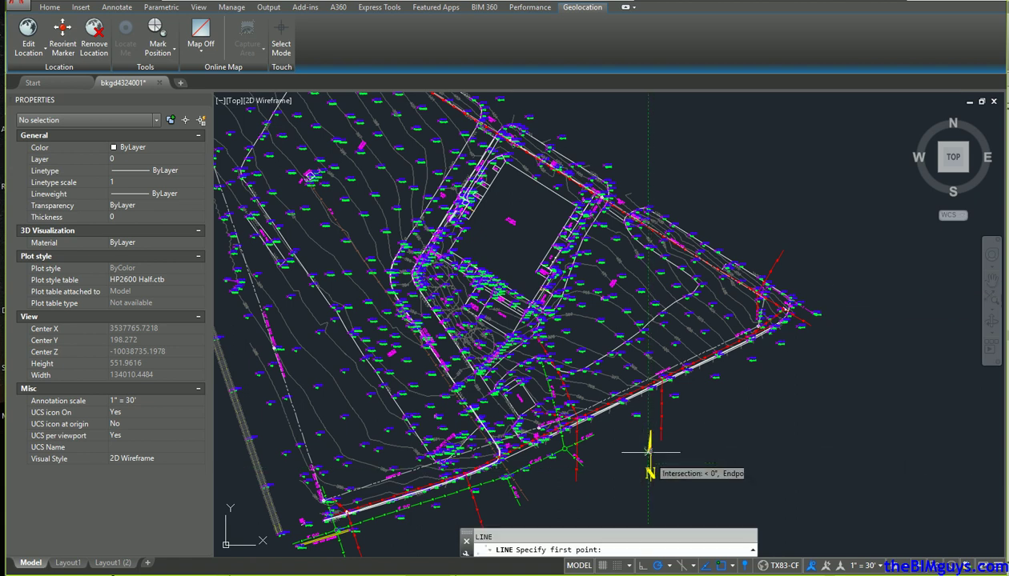
key(Escape)
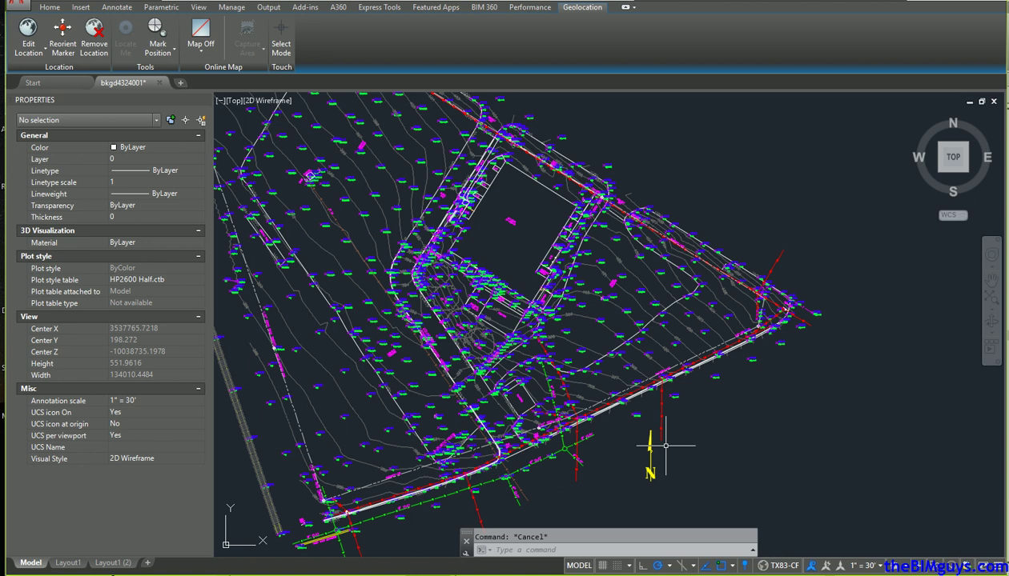
key(Return)
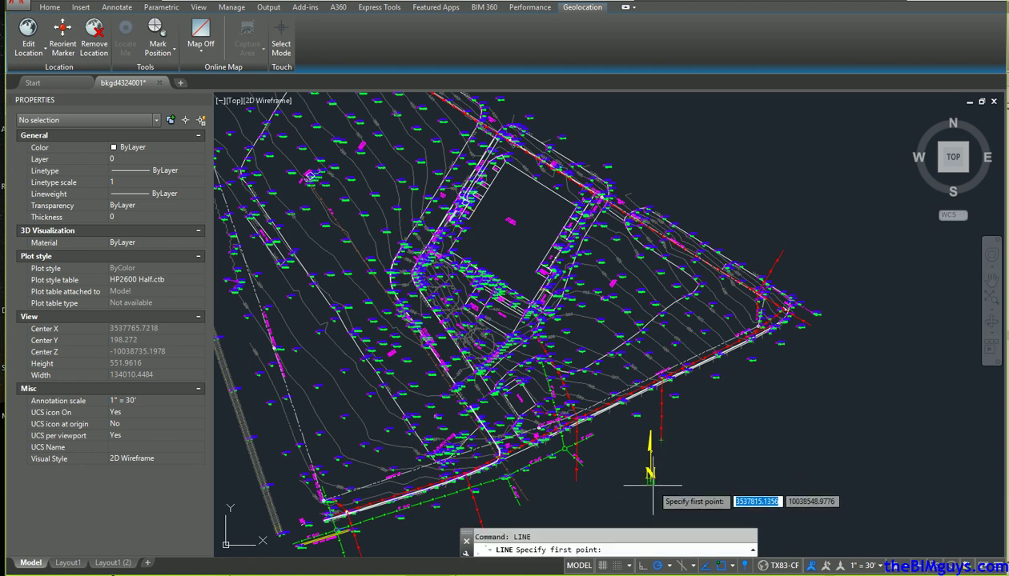
click(650, 481)
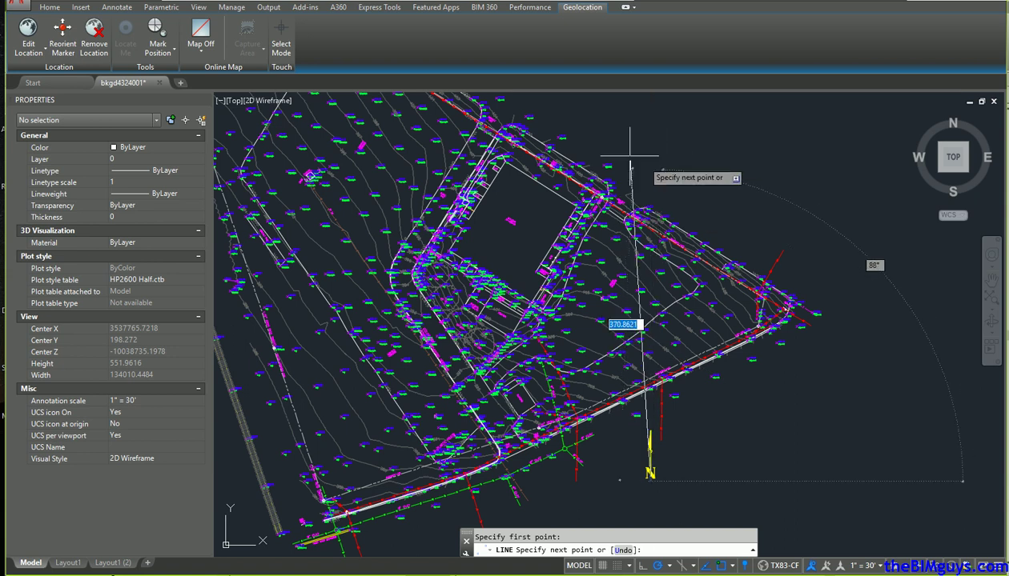
key(super+p)
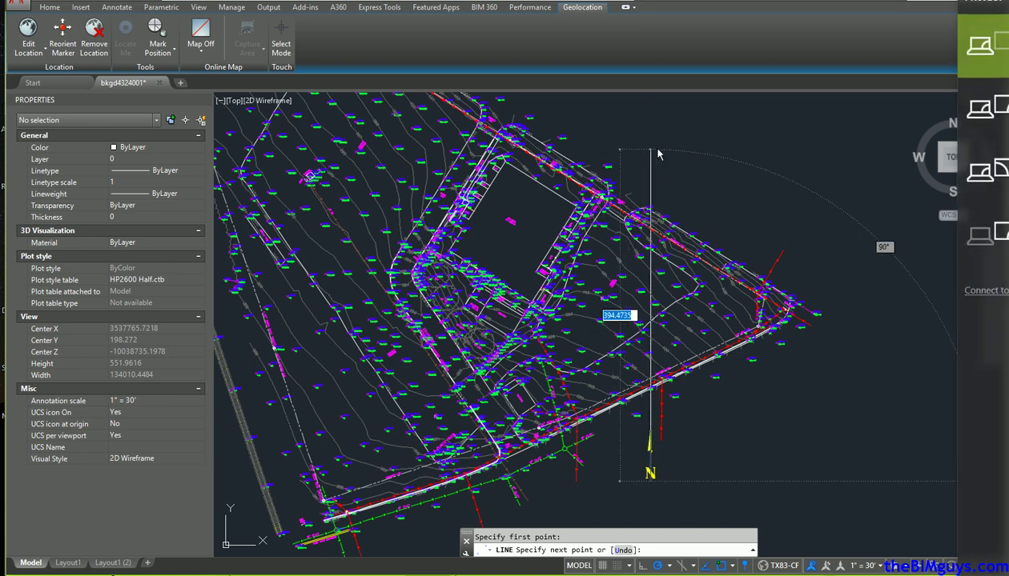
key(Escape)
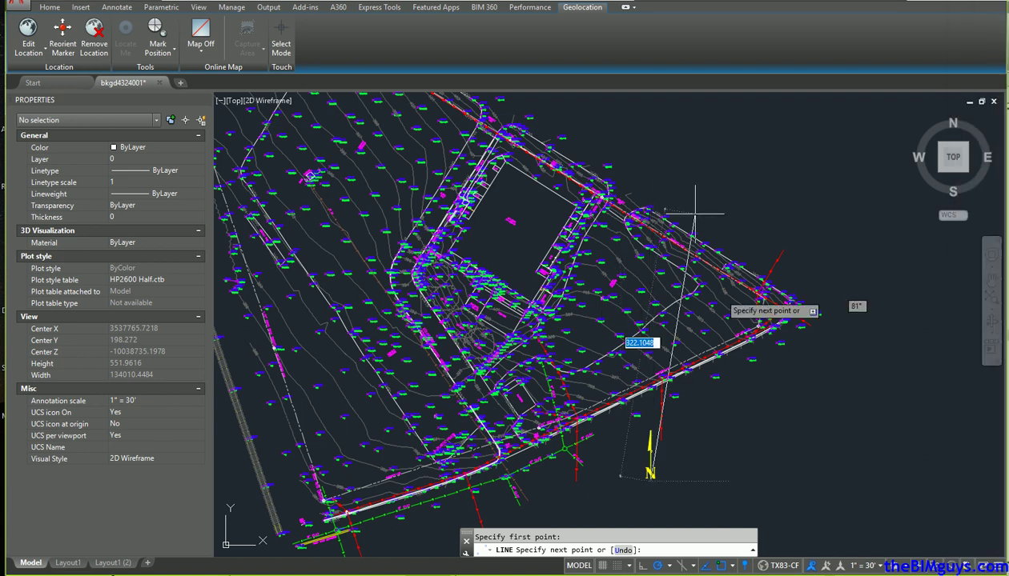
key(Escape)
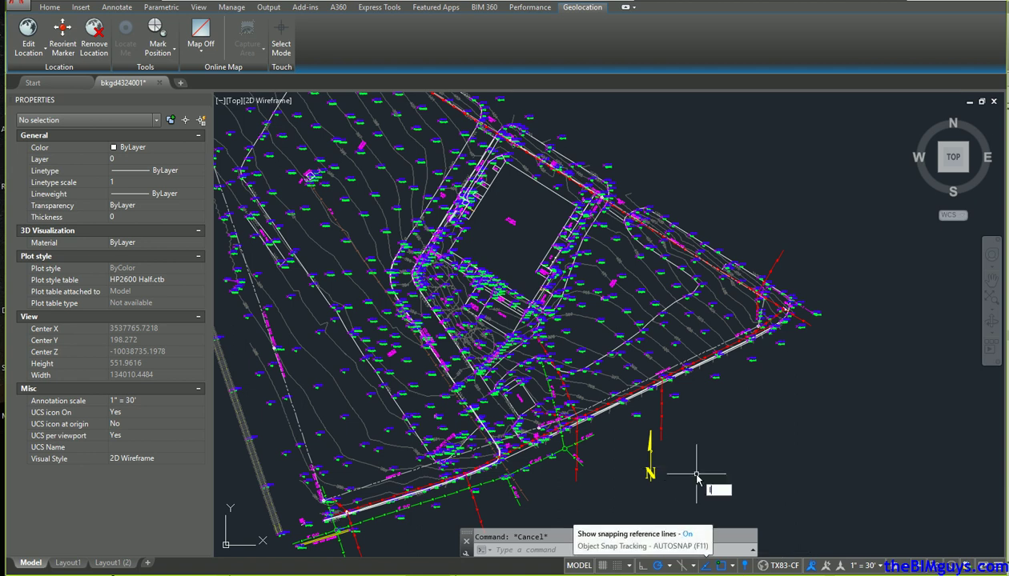
- Draw a vertical reference line from the base of the north arrow up past the property's northeast boundary
key(Return)
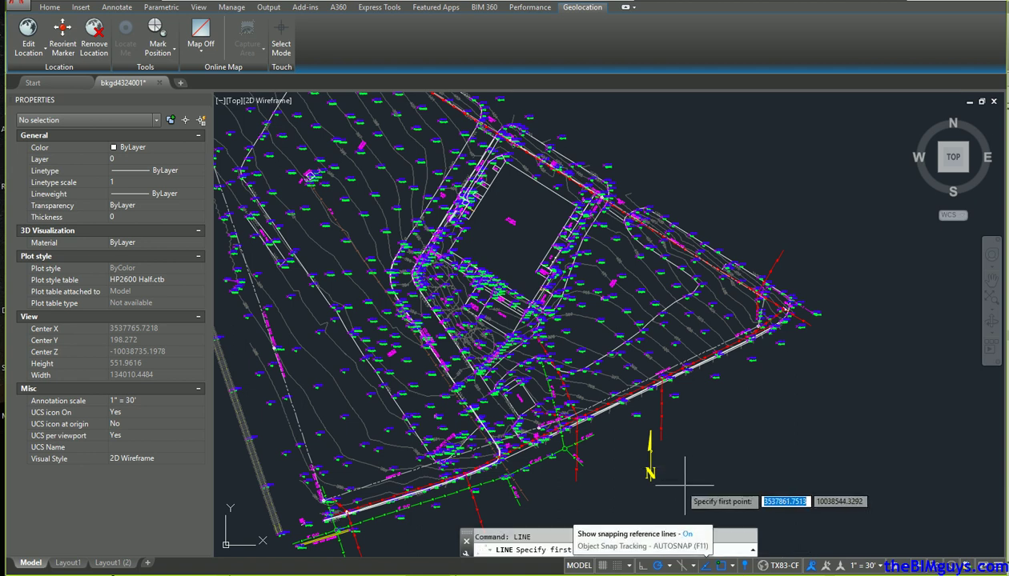
click(651, 478)
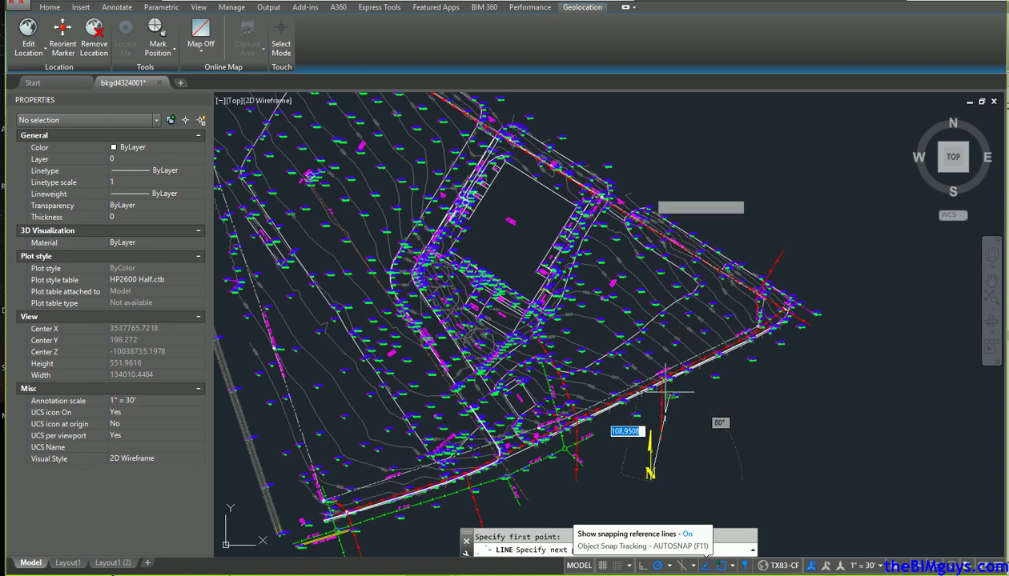
click(651, 134)
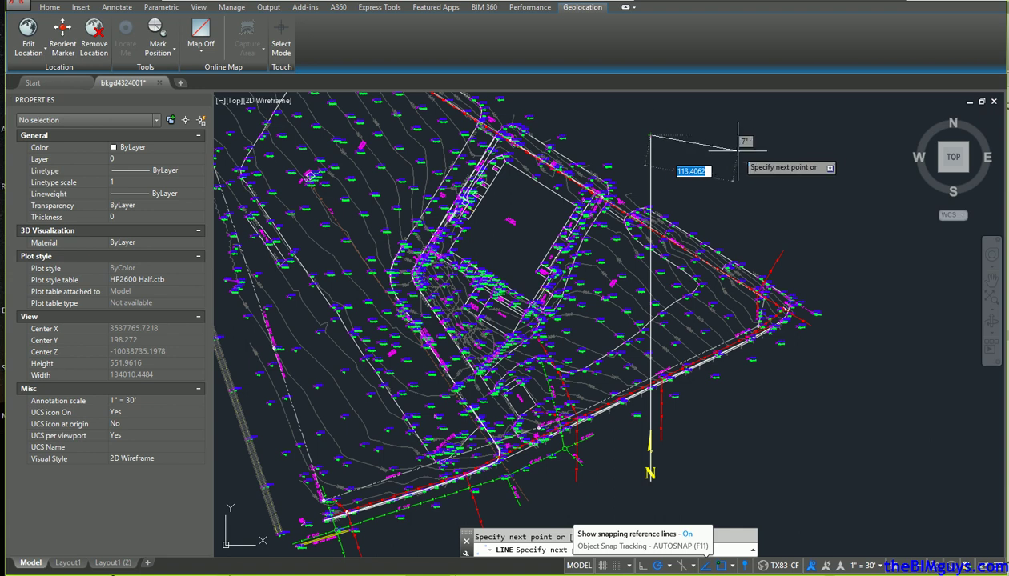
key(Escape)
- Add an angular dimension between the vertical north line and the building's northeast edge
scroll(642, 141, up, 5)
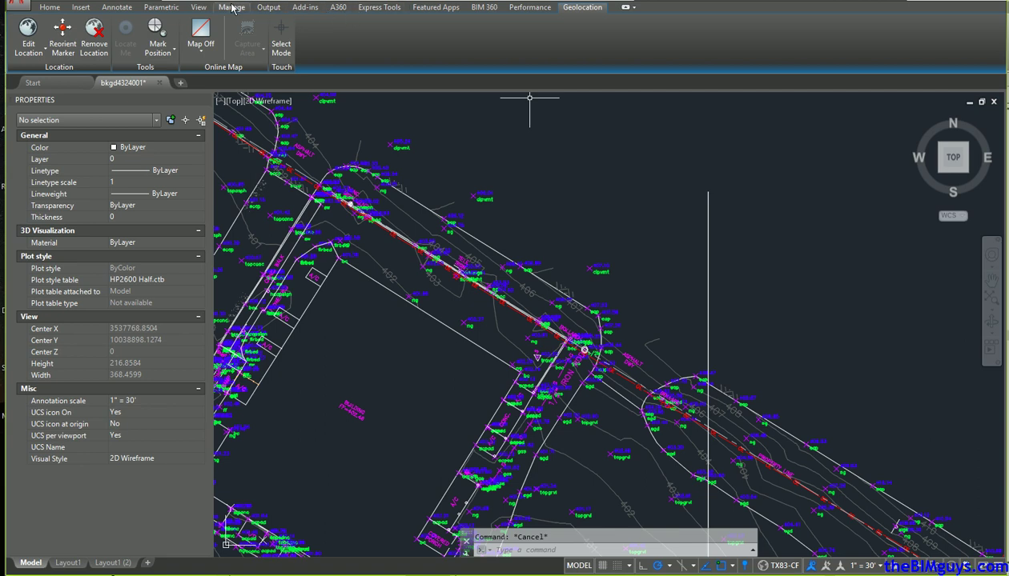
click(53, 8)
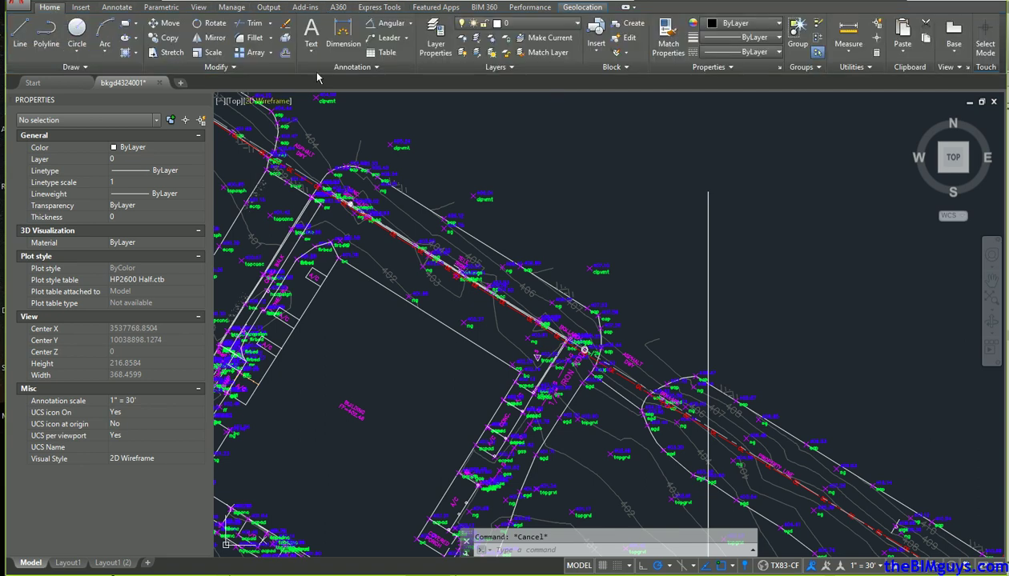
click(387, 23)
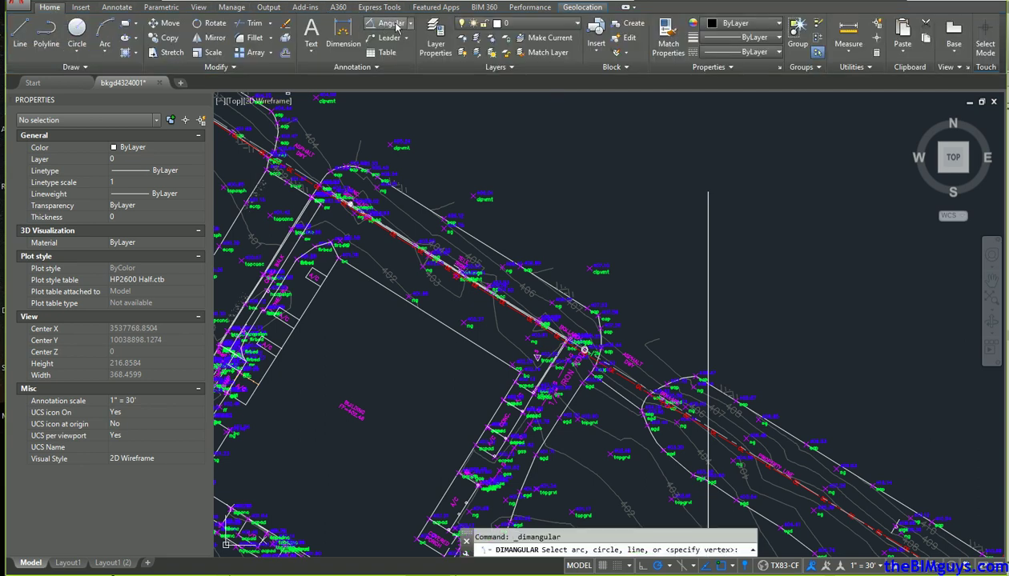
click(707, 238)
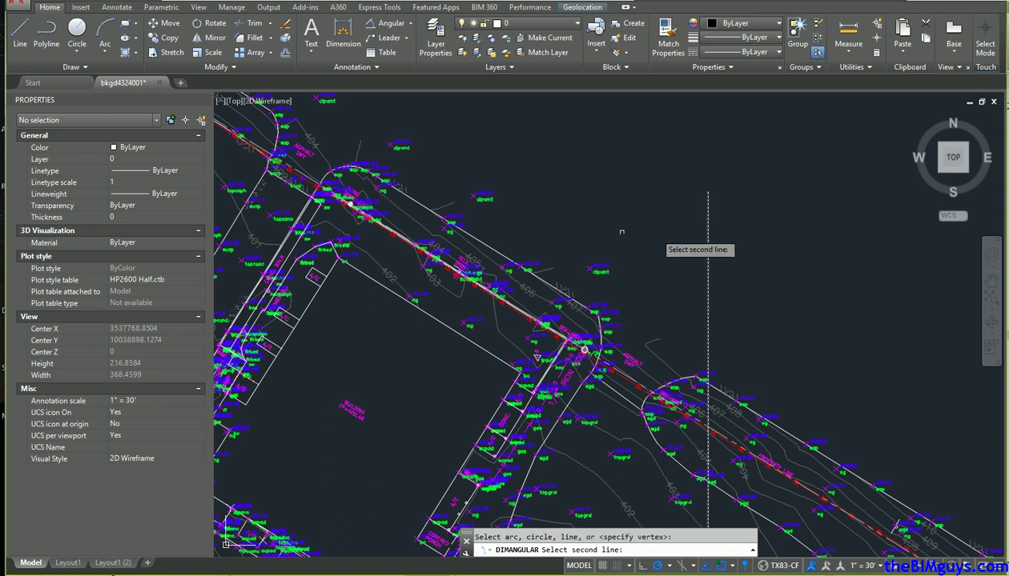
click(467, 338)
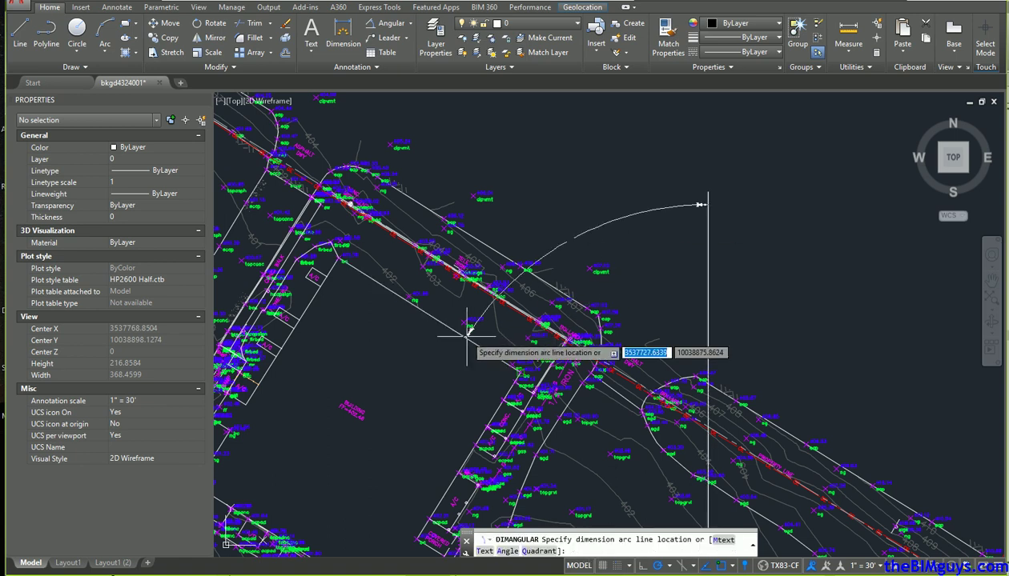
click(577, 226)
key(Escape)
scroll(524, 159, up, 12)
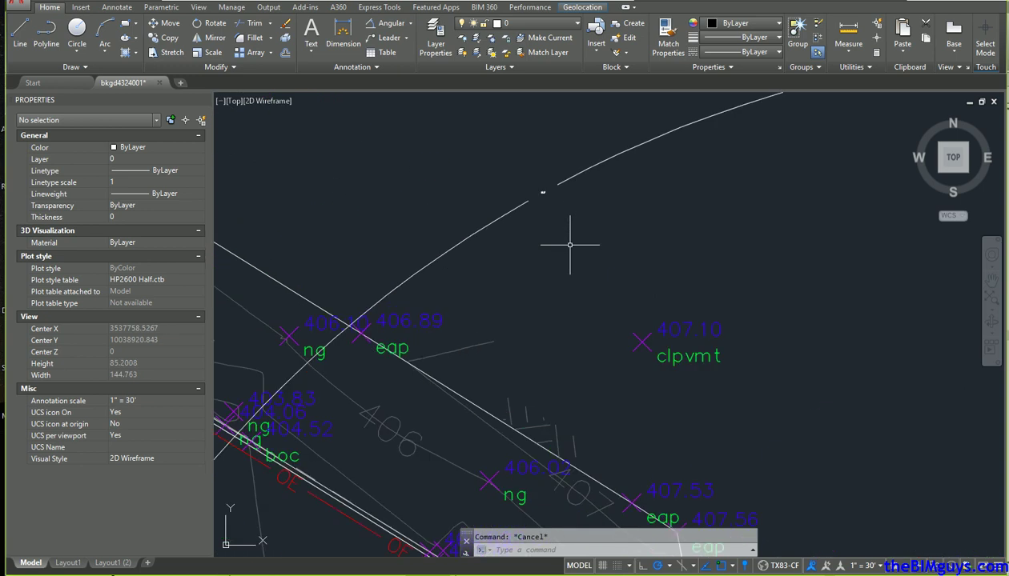
scroll(496, 204, up, 8)
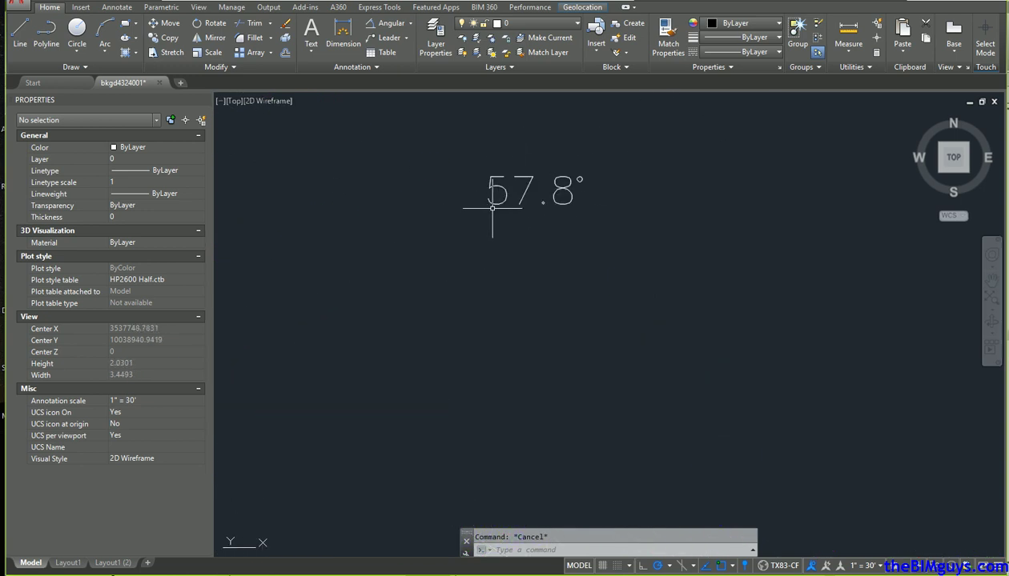
- Open the Standard dimension style for modification in the Dimension Style Manager
scroll(492, 208, down, 15)
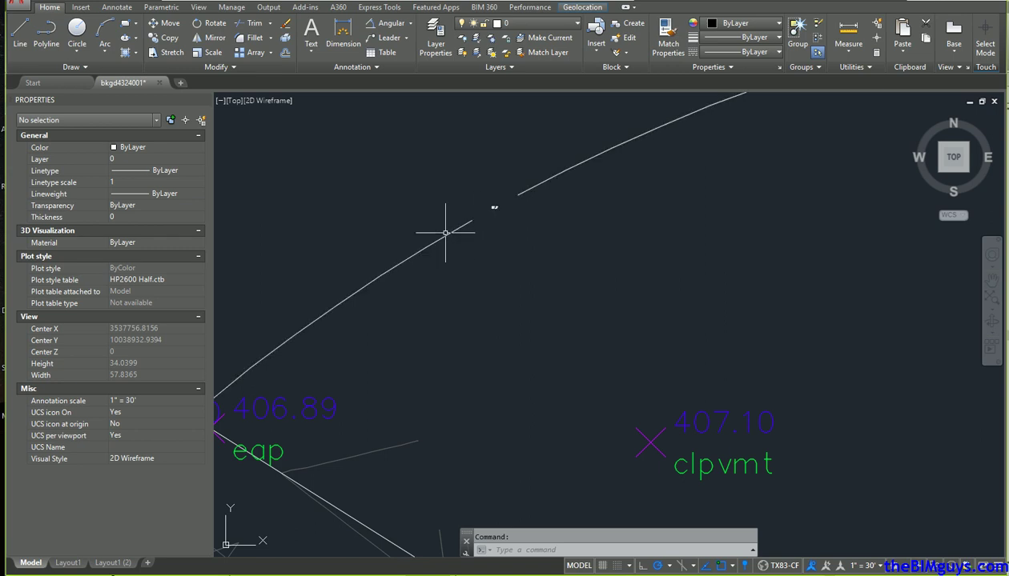
scroll(489, 197, up, 6)
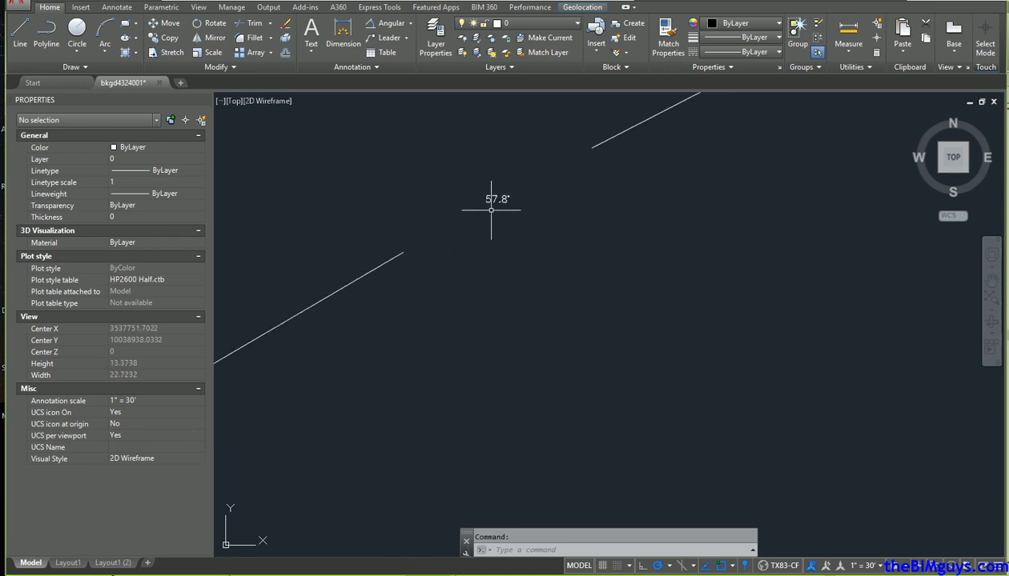
scroll(486, 206, down, 4)
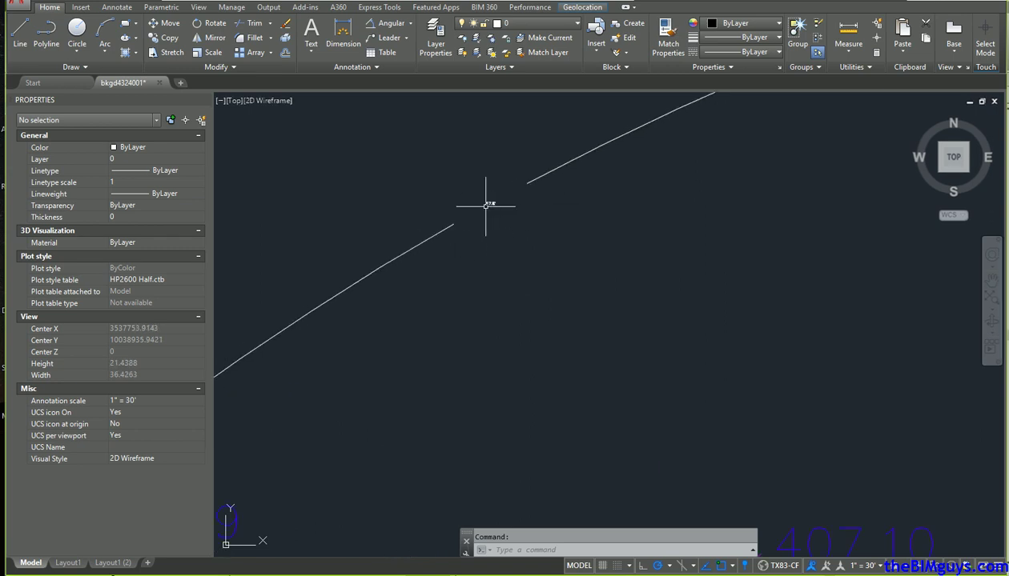
click(357, 68)
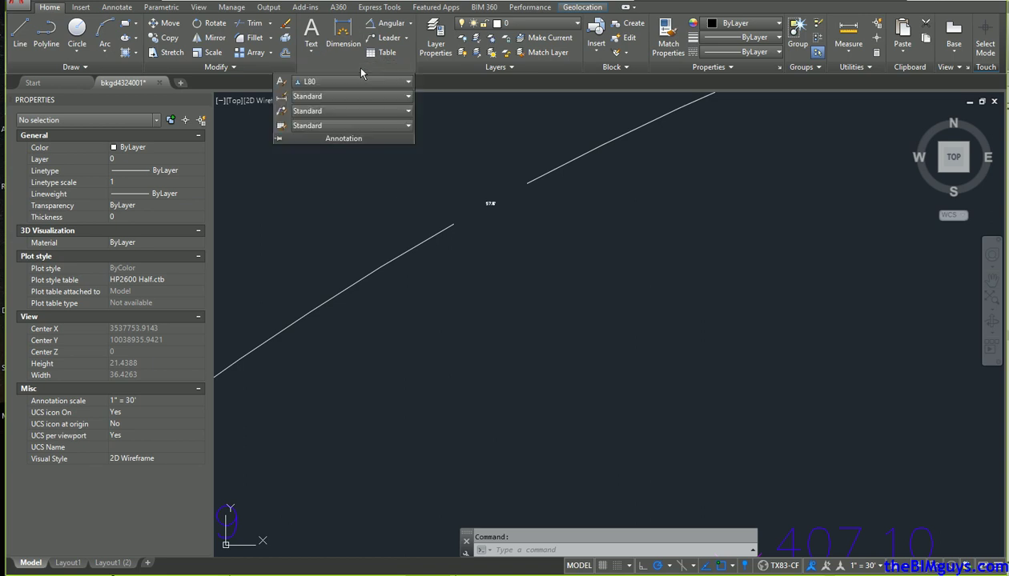
click(323, 98)
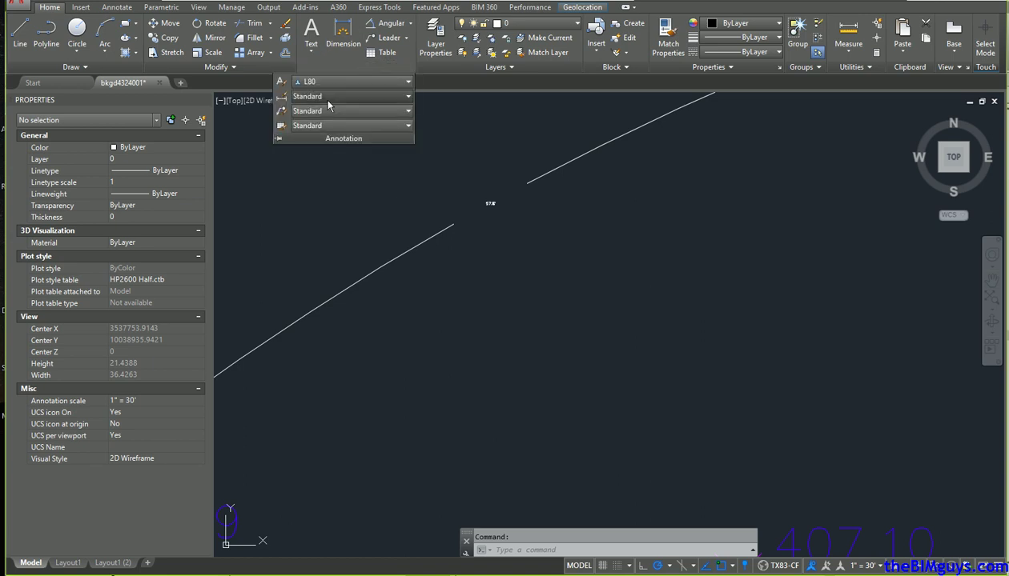
click(313, 171)
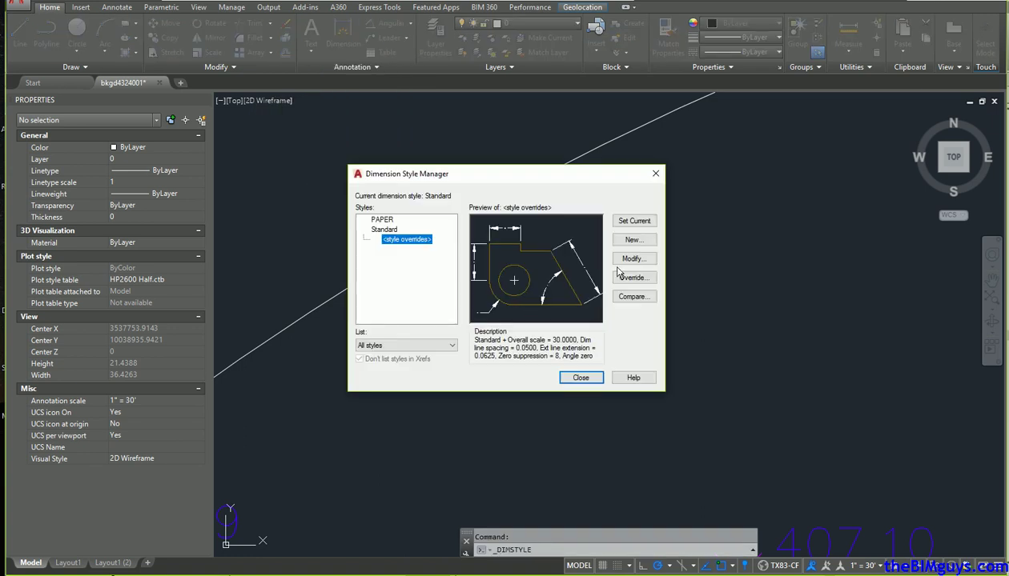
click(384, 231)
click(638, 261)
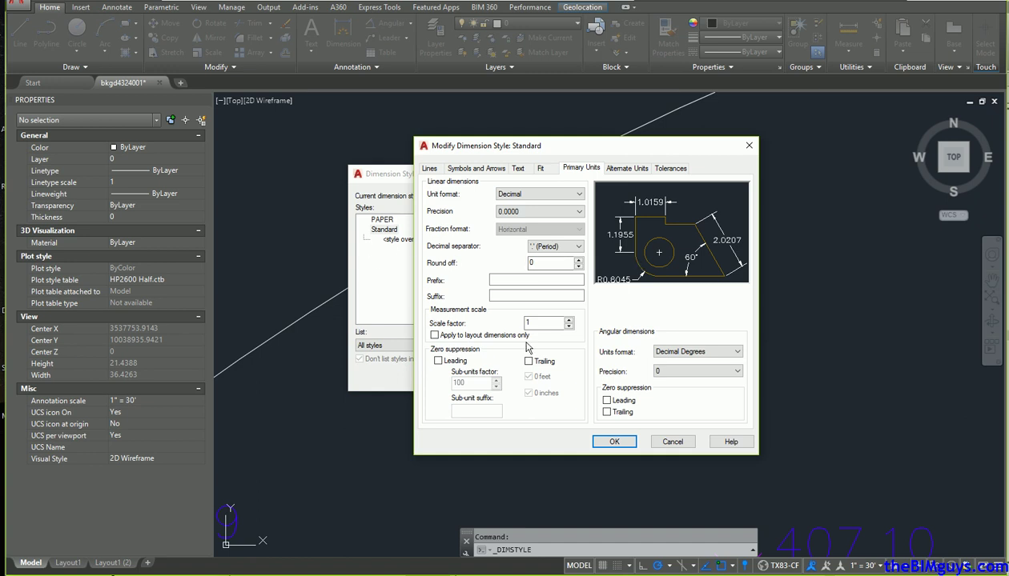
- Set the Standard style's angular dimensions to Degrees Minutes Seconds with precision 0d00'00.000", apply the change, and check the north angle dimension
click(738, 352)
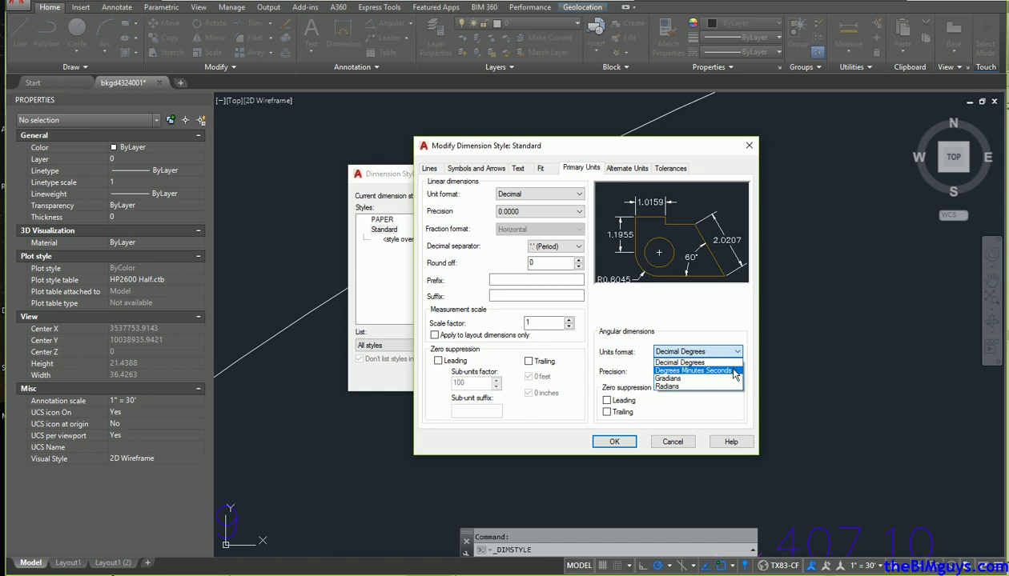
click(735, 371)
click(737, 373)
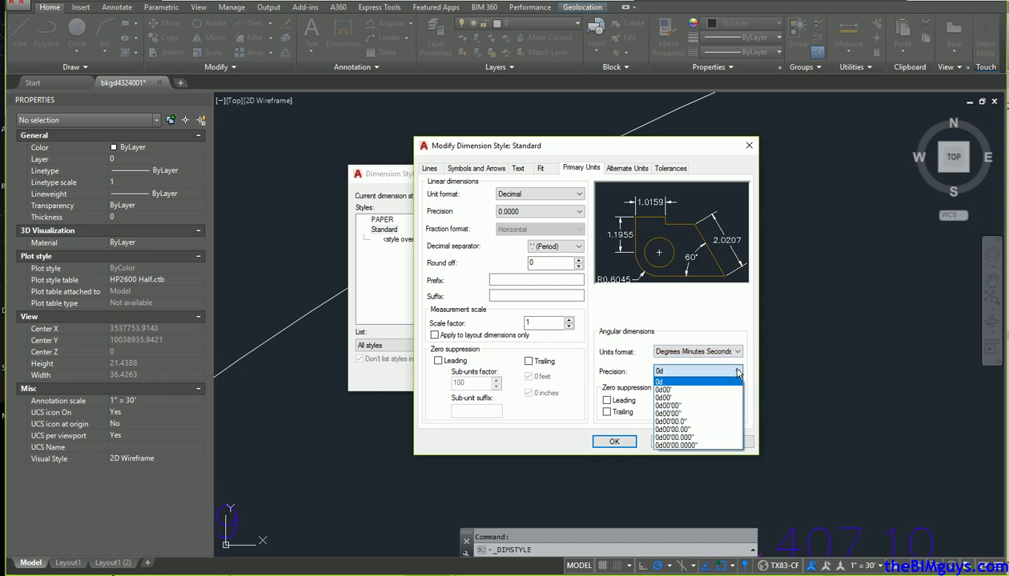
click(736, 438)
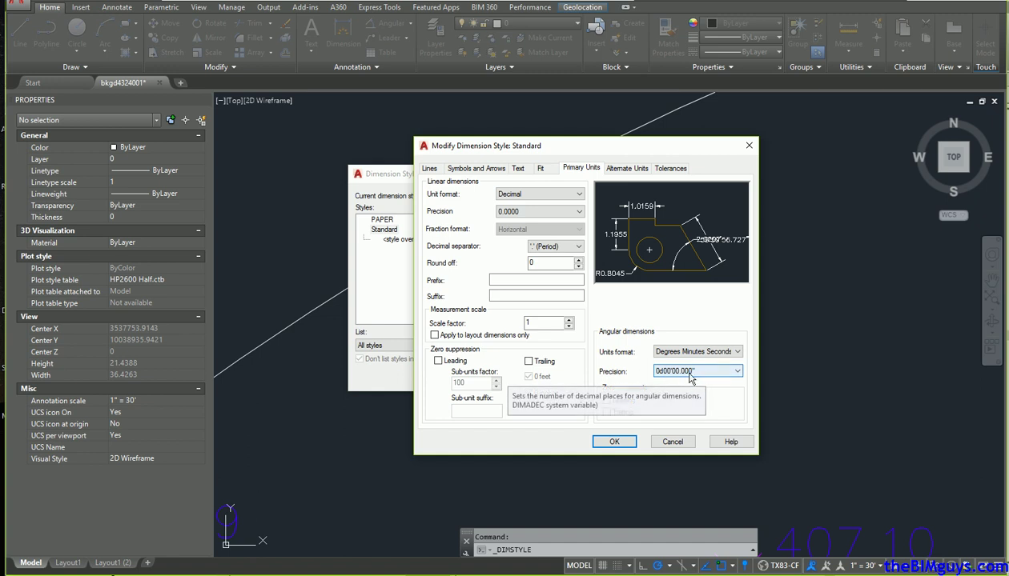
click(612, 442)
click(581, 377)
scroll(488, 212, up, 10)
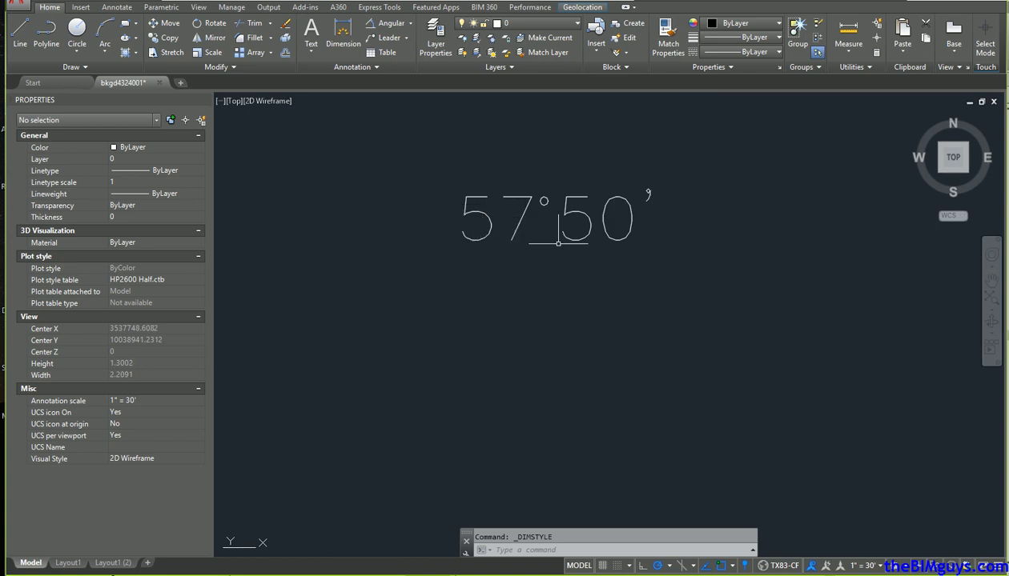
scroll(588, 319, down, 20)
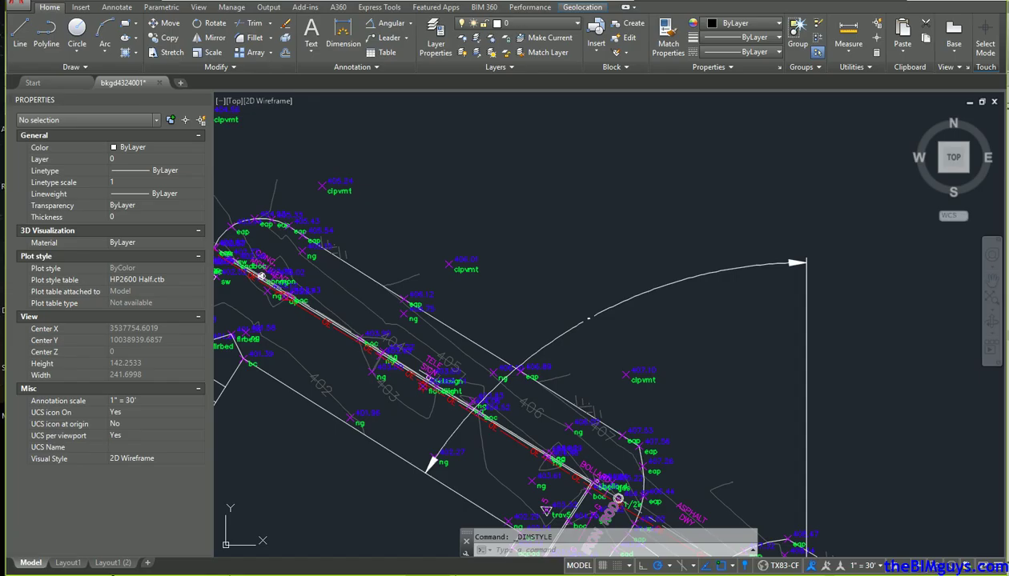
scroll(615, 362, up, 15)
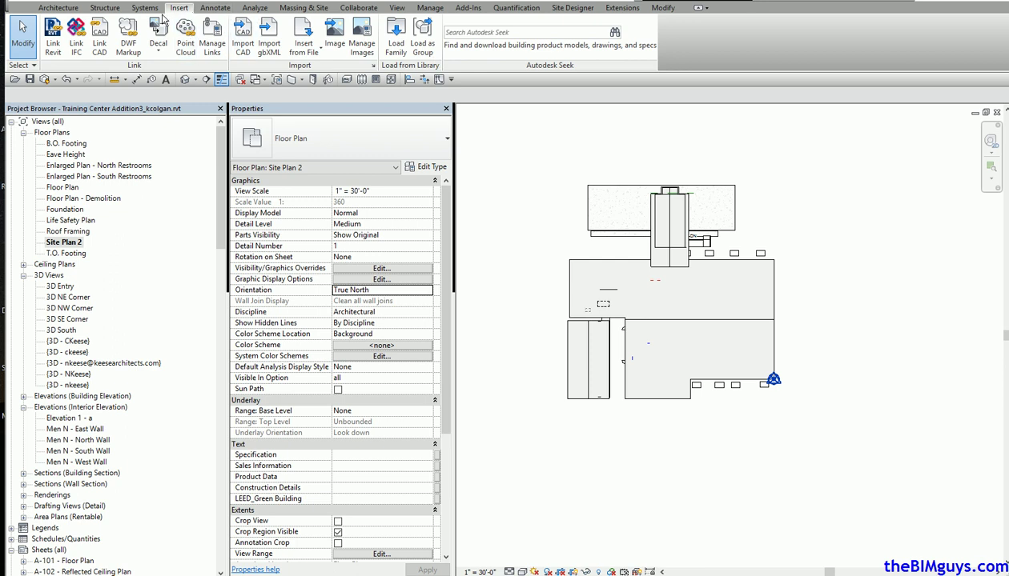
- Switch to Revit and start Rotate True North in Site Plan 2, saving the project but declining synchronization with central
click(430, 7)
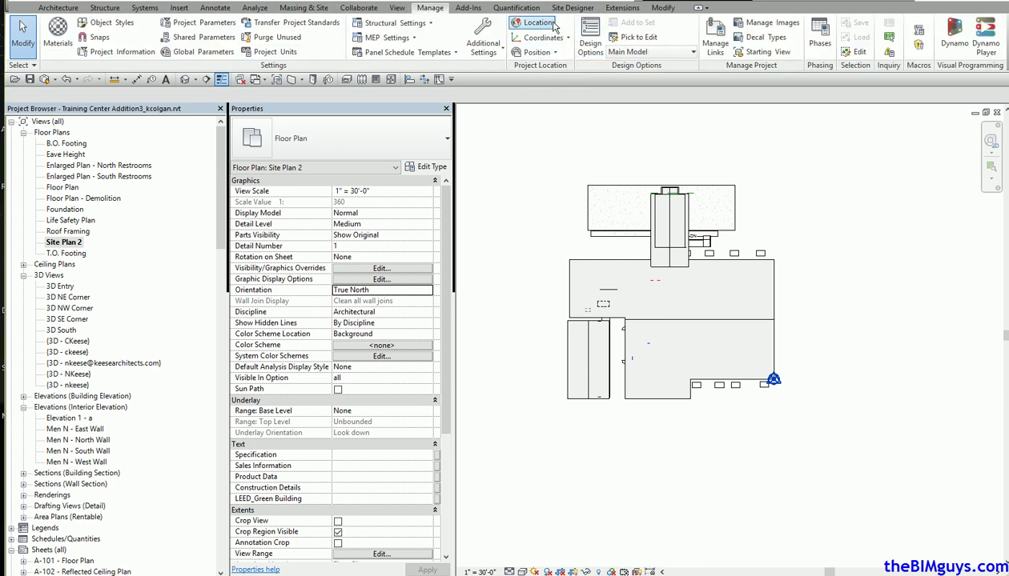
click(568, 38)
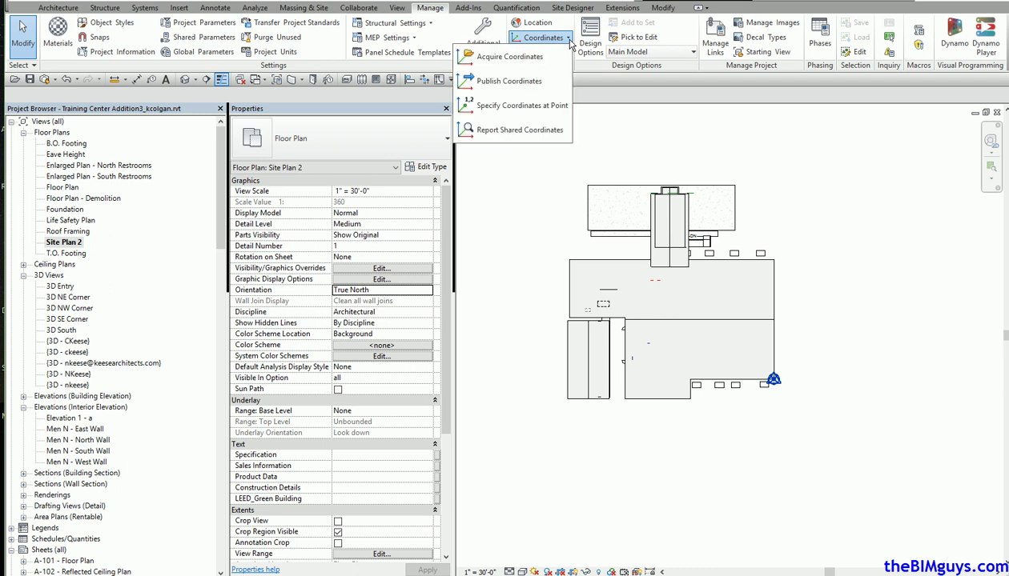
click(569, 38)
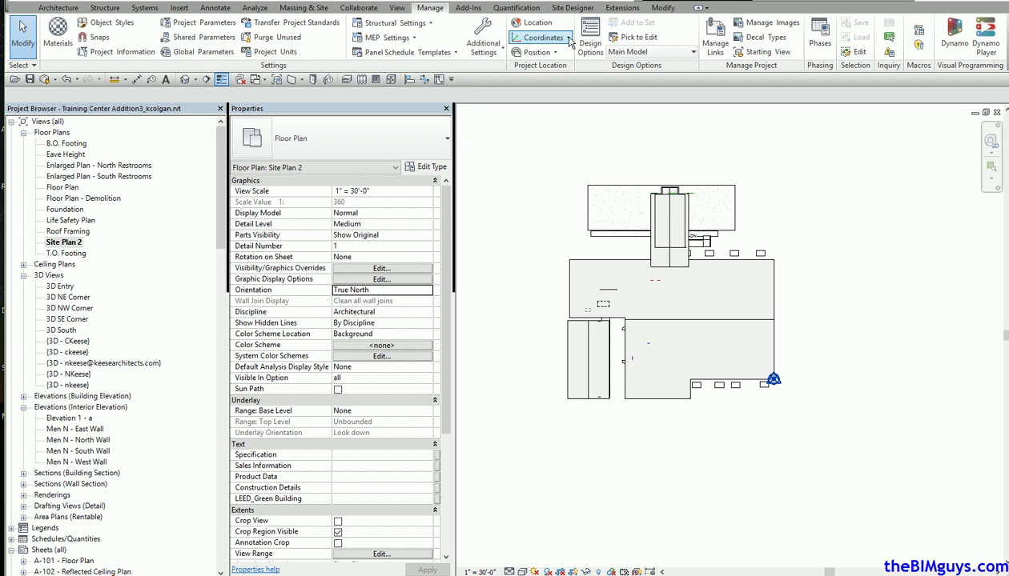
click(555, 53)
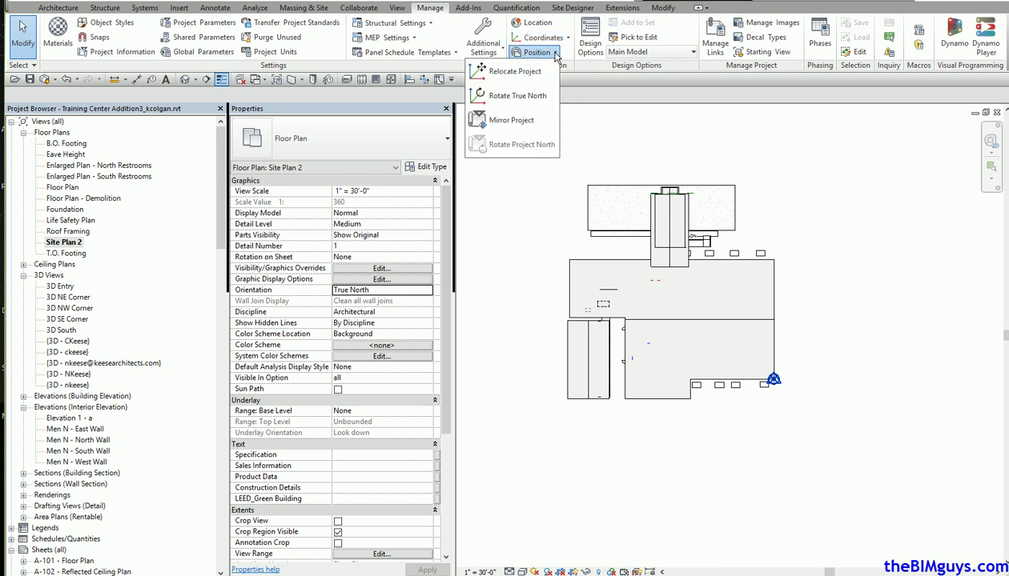
click(532, 96)
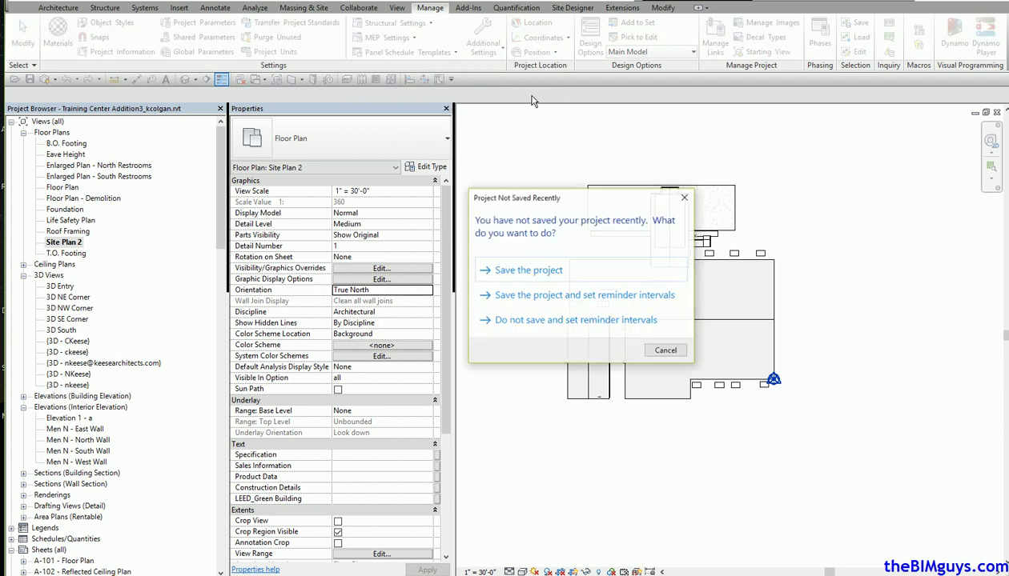
click(544, 273)
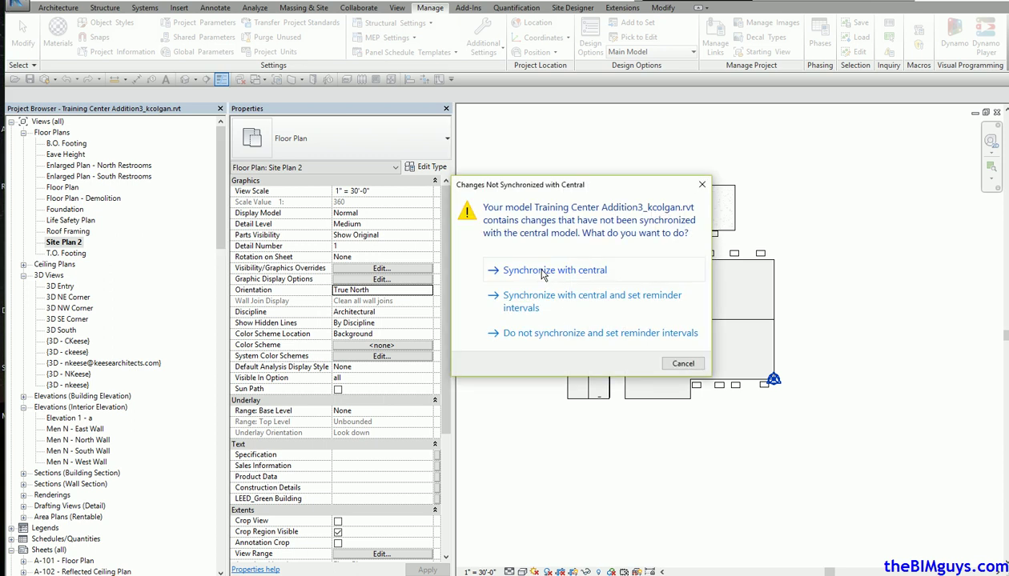
click(682, 365)
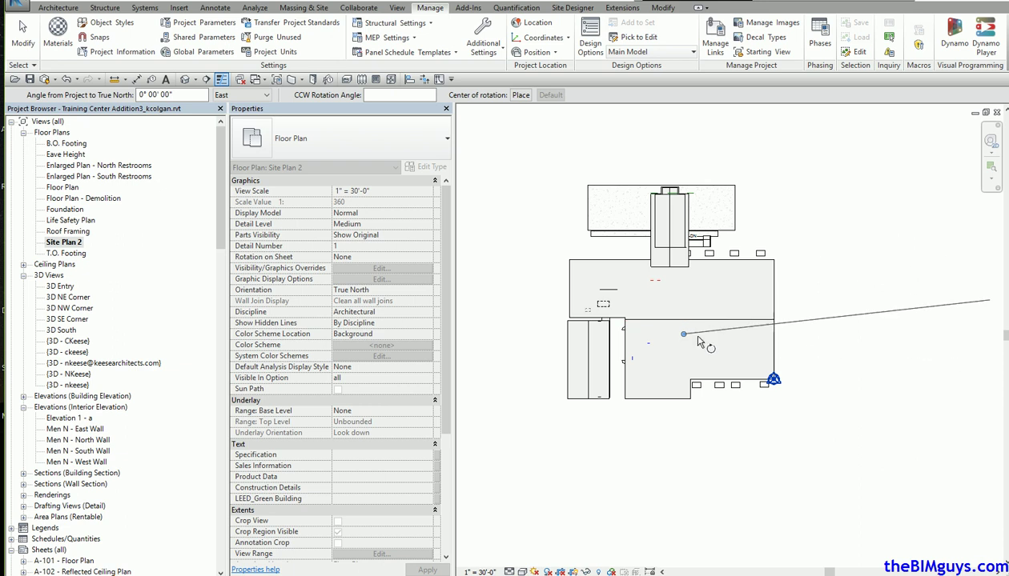
- Place the True North rotation center on the base point symbol at the building's southeast corner
scroll(740, 362, up, 2)
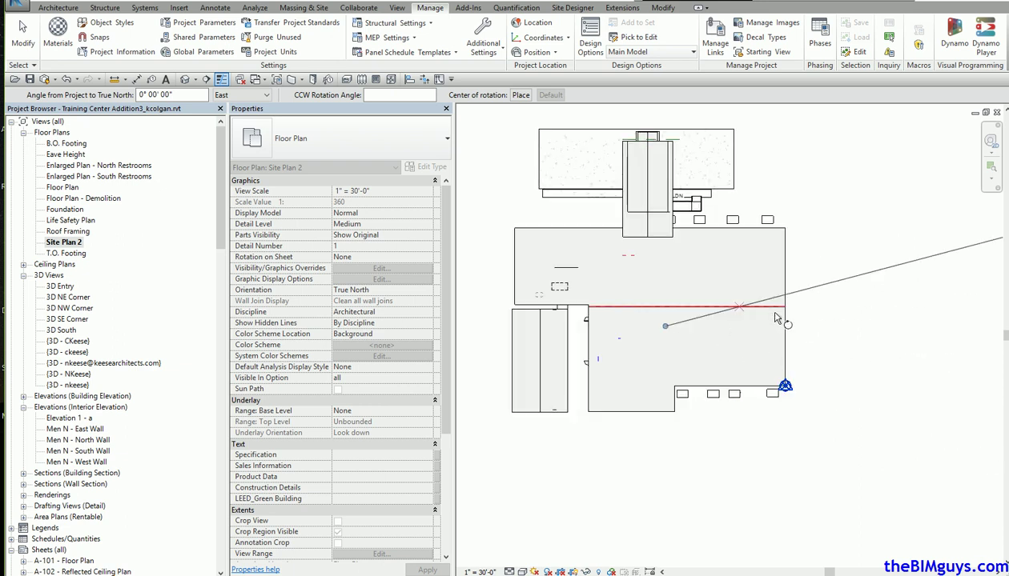
click(521, 96)
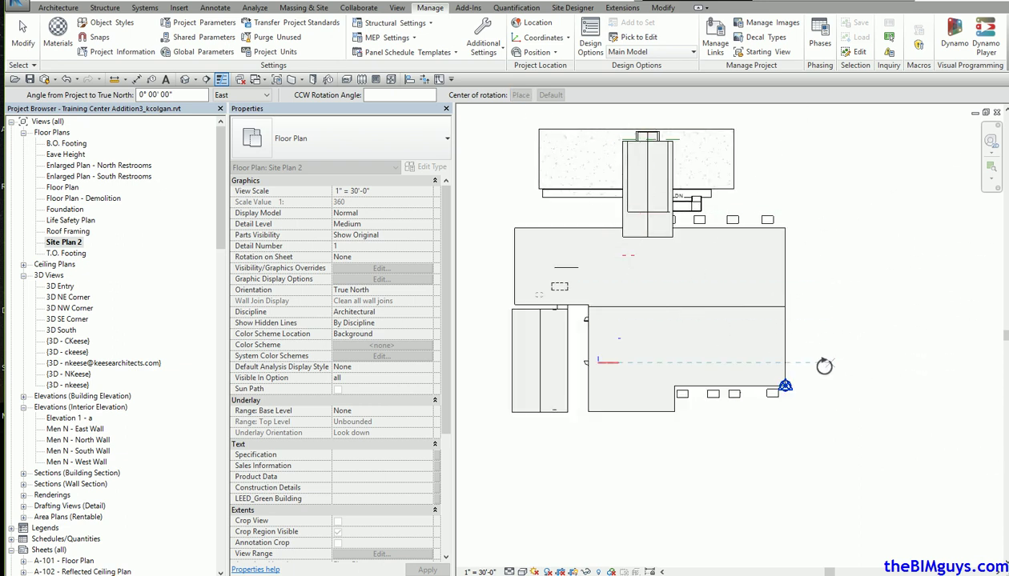
click(783, 386)
scroll(785, 386, up, 1)
scroll(783, 388, up, 2)
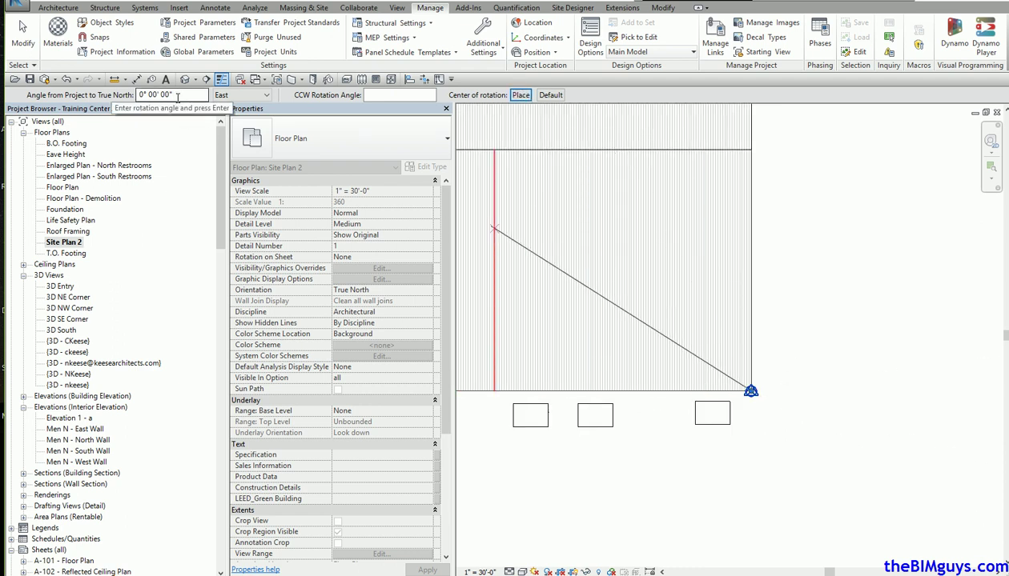
- Switch to AutoCAD and examine the angular dimension between the vertical north line and the building's northeast edge
mouse_move(589, 565)
click(588, 524)
scroll(640, 391, down, 4)
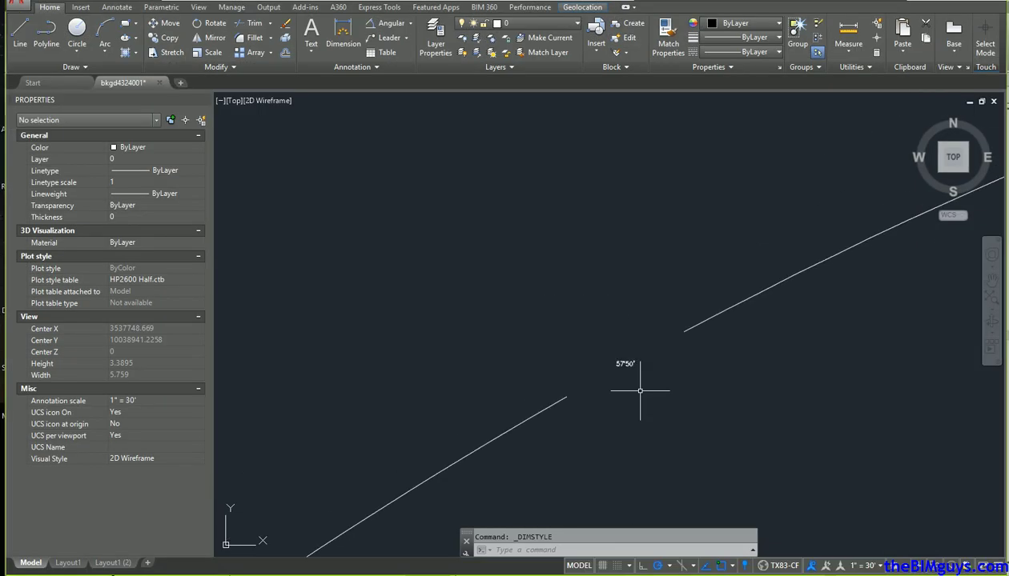
scroll(640, 391, down, 5)
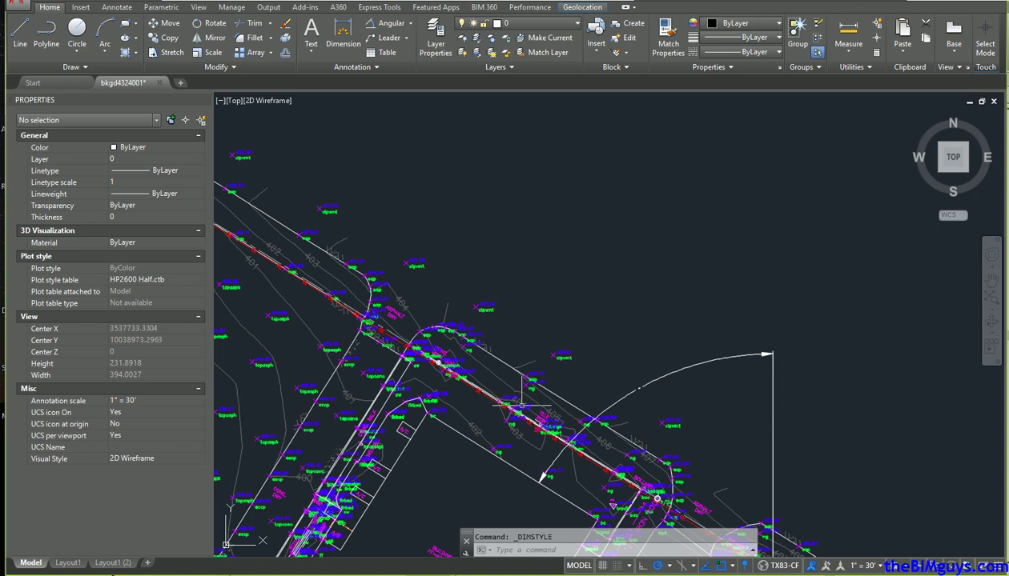
scroll(658, 408, up, 2)
scroll(658, 408, up, 3)
scroll(491, 277, up, 3)
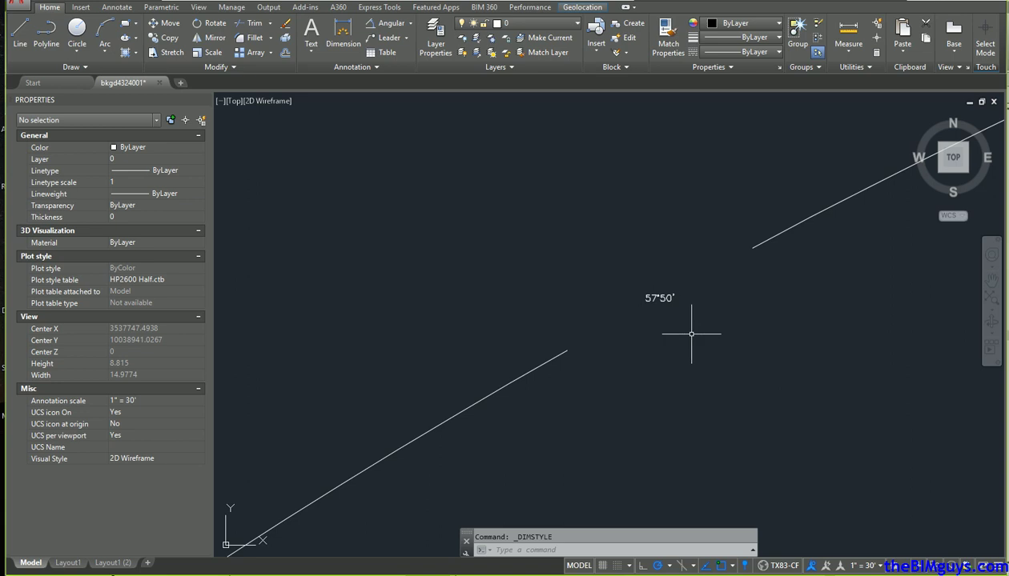
scroll(691, 334, down, 3)
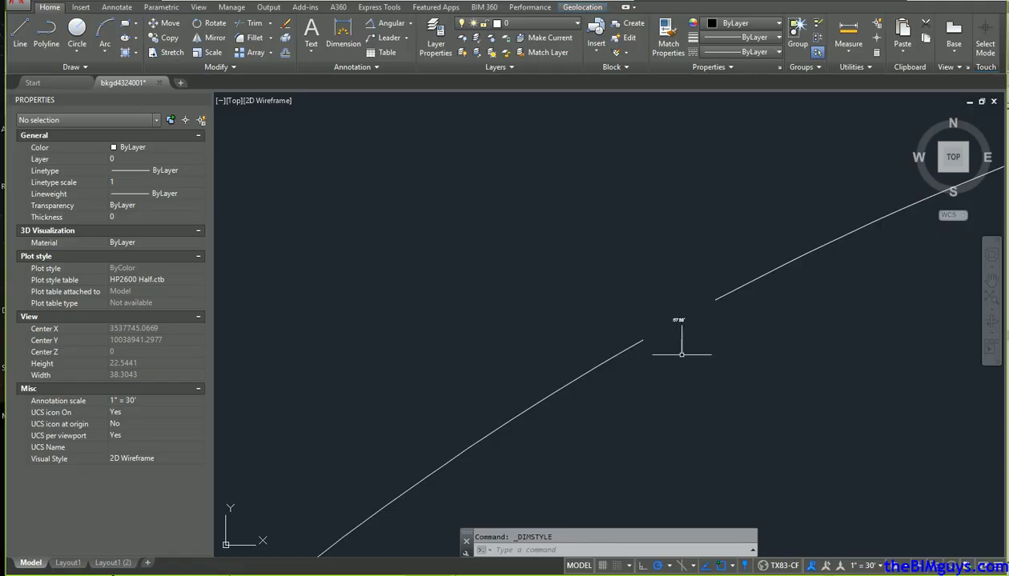
scroll(692, 310, up, 5)
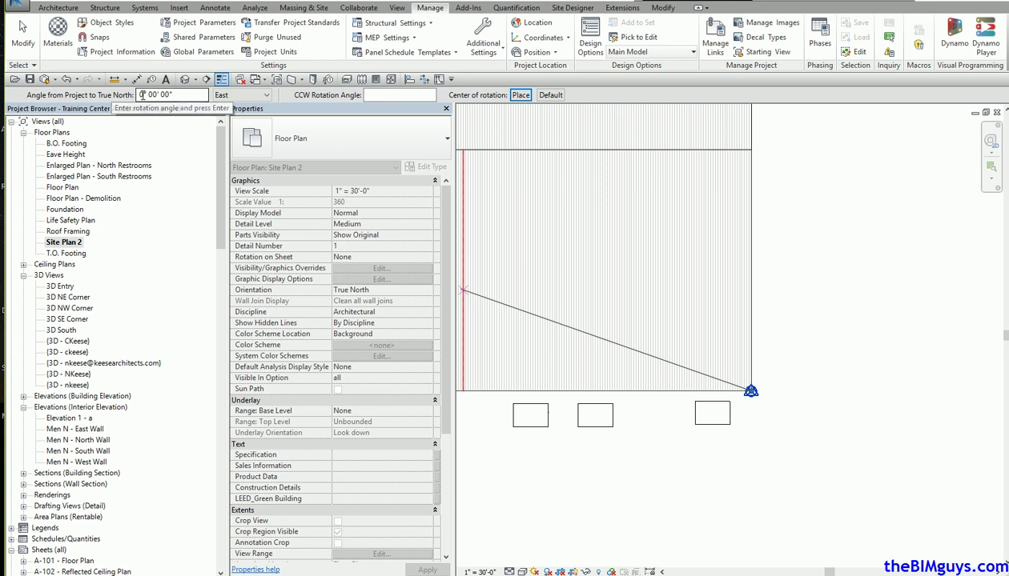
- Switch back to Revit and rotate True North by setting the angle from project to true north to 57° 50' 00" East
double_click(140, 94)
text(57)
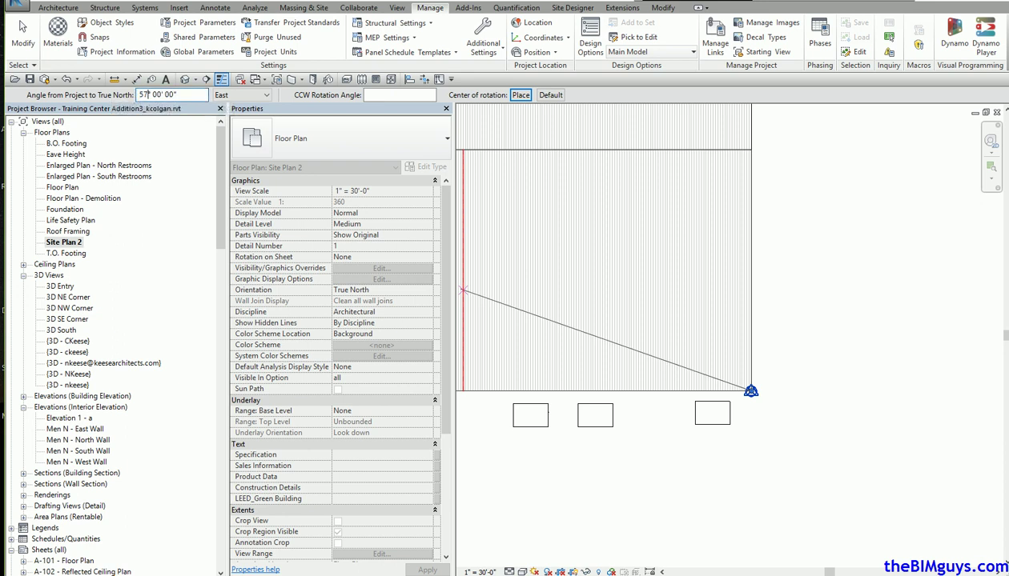
double_click(157, 94)
text(5)
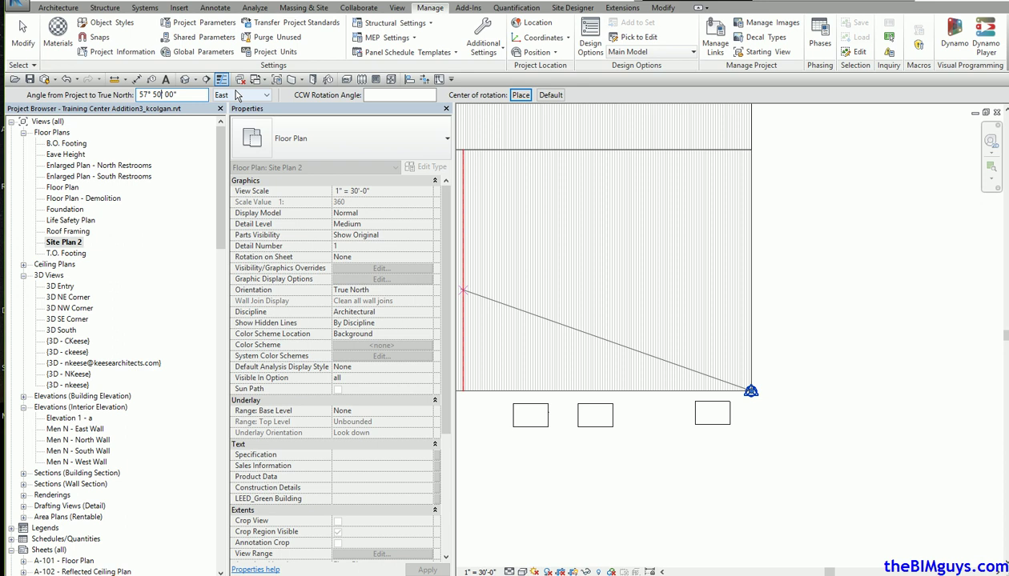
click(190, 95)
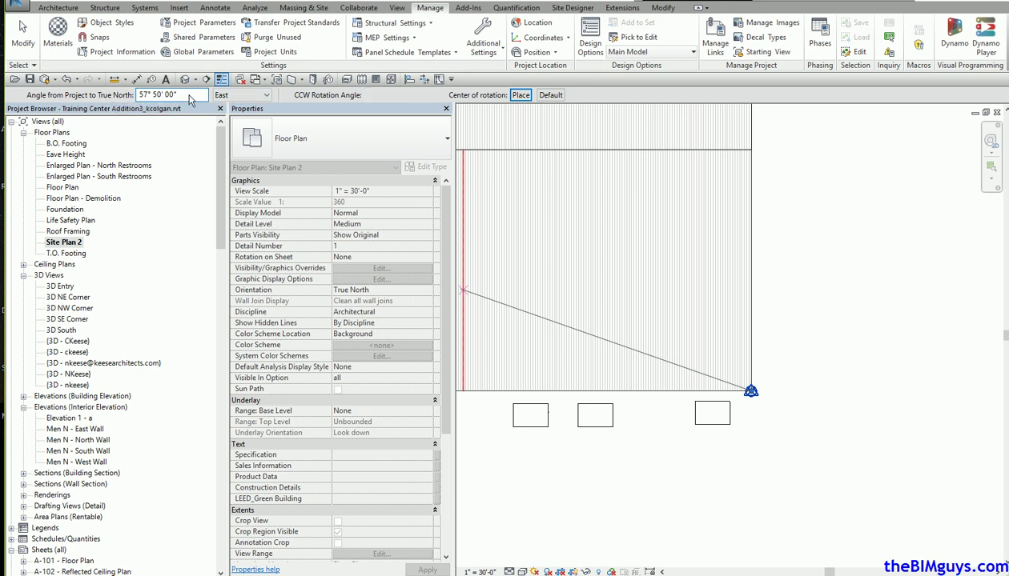
key(Return)
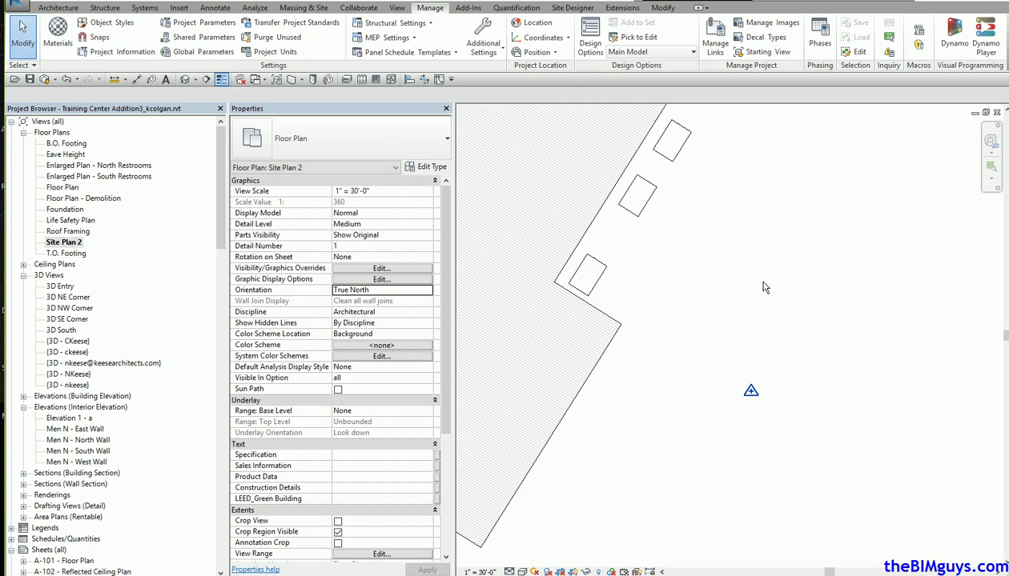
- Select the project base point at the building's corner in Site Plan 2 and set its N/S coordinate to 0
scroll(771, 290, down, 3)
scroll(773, 295, down, 1)
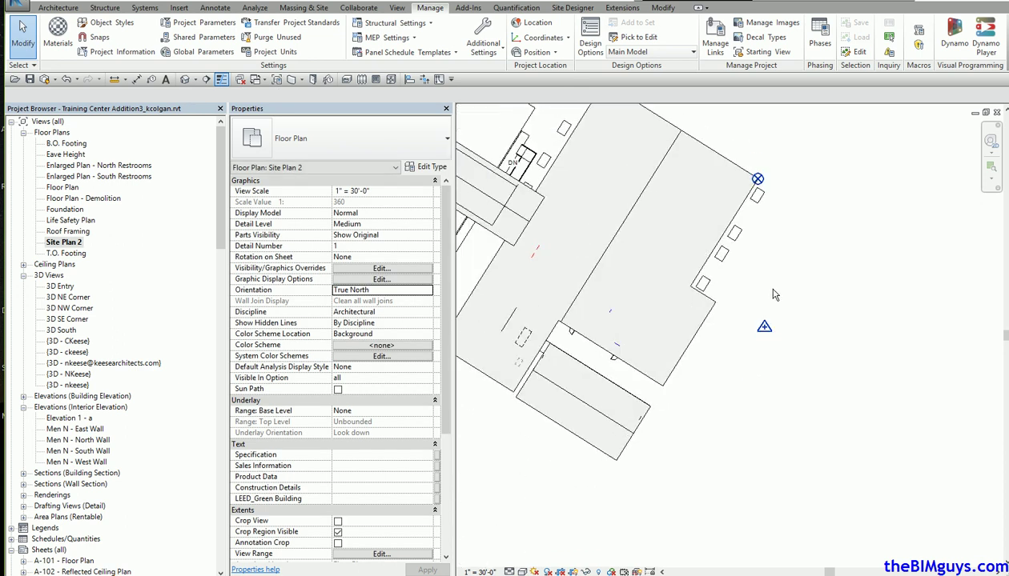
middle_drag(770, 293, 622, 420)
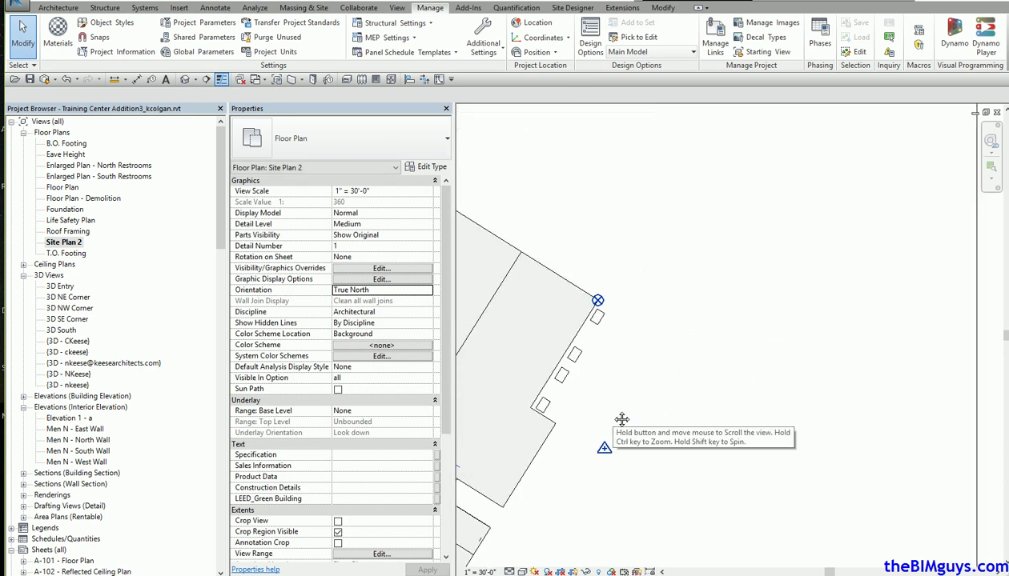
click(598, 301)
click(718, 271)
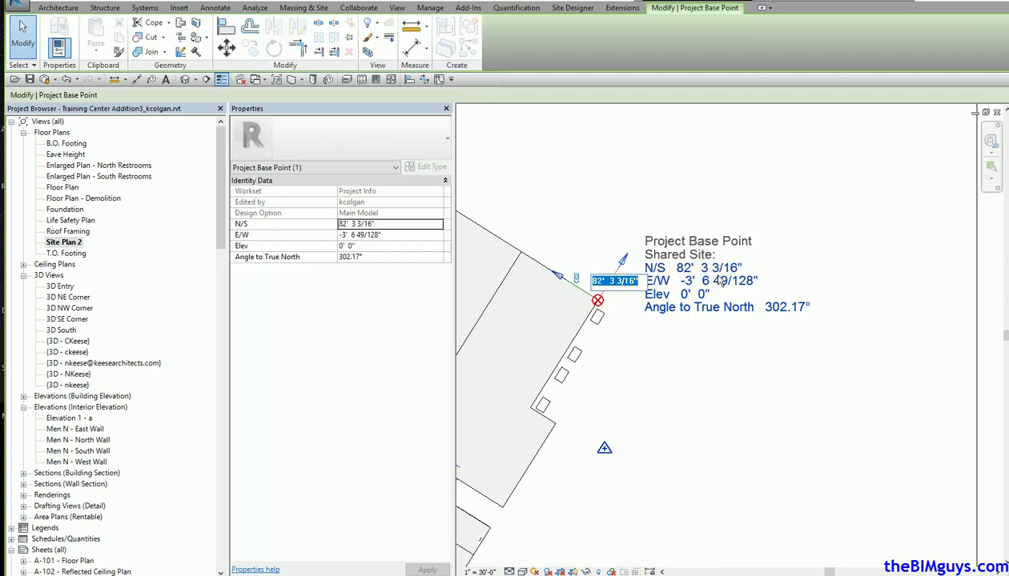
text(0)
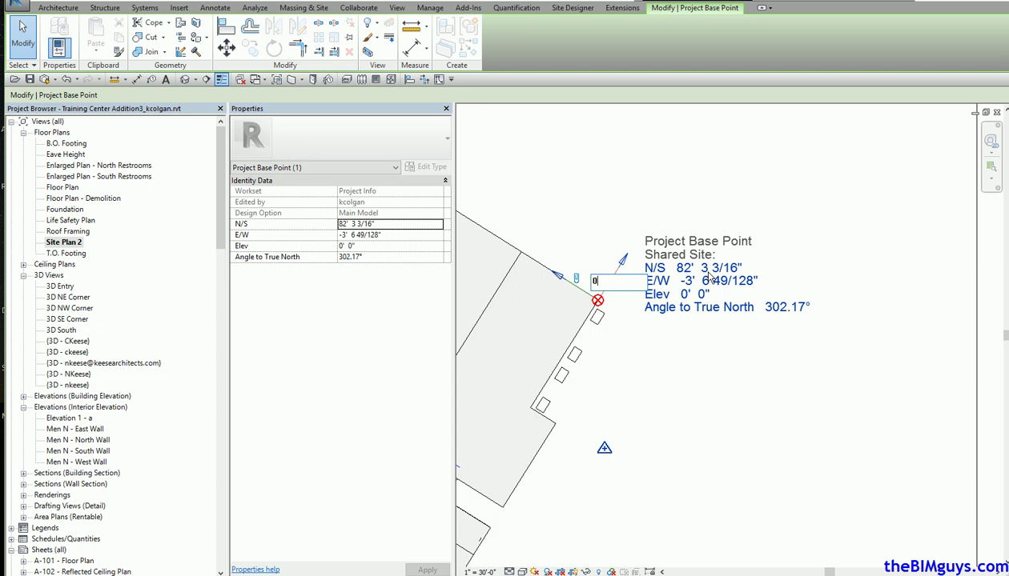
key(Return)
- Set the project base point's E/W coordinate to 0 and clear the selection
click(727, 431)
text(0)
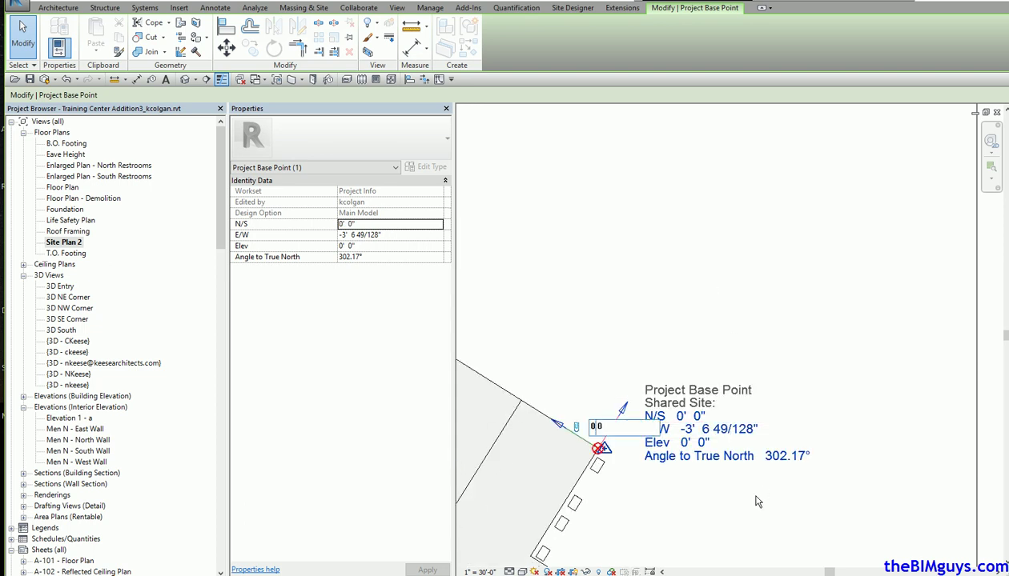
key(Return)
scroll(615, 324, down, 3)
scroll(817, 292, down, 4)
scroll(781, 357, up, 2)
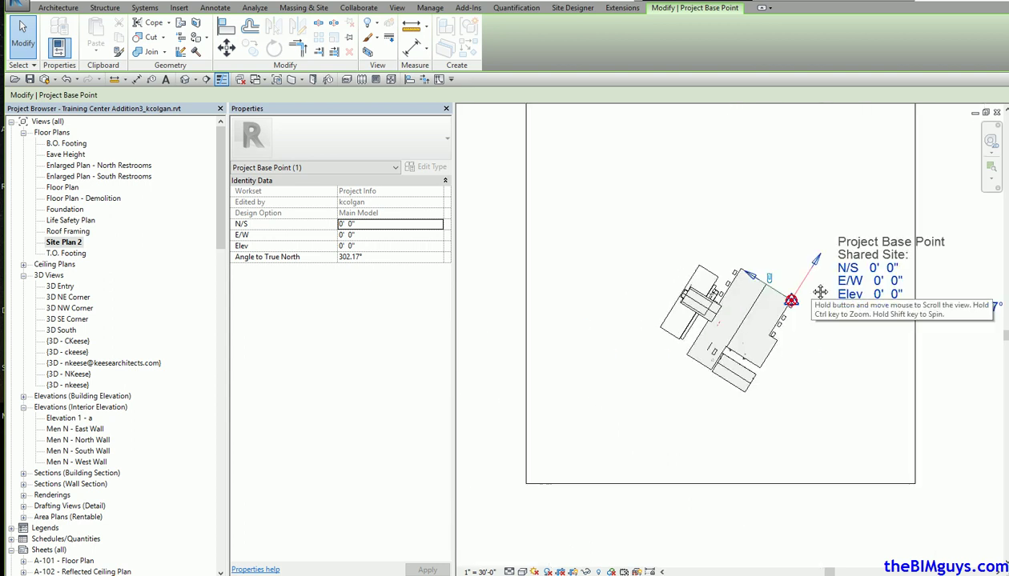
click(828, 403)
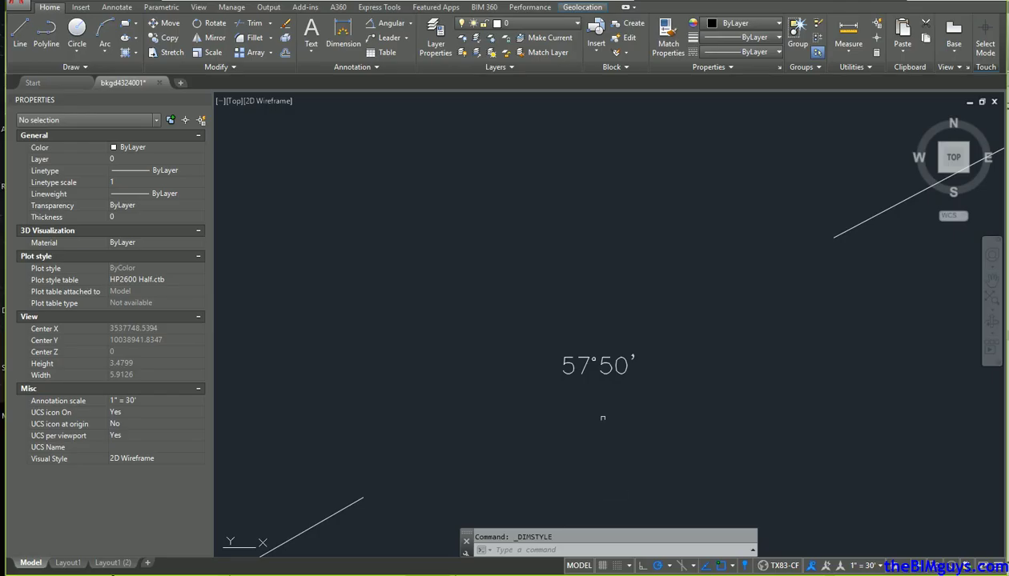
- Switch to AutoCAD and view the whole survey drawing
scroll(602, 417, down, 10)
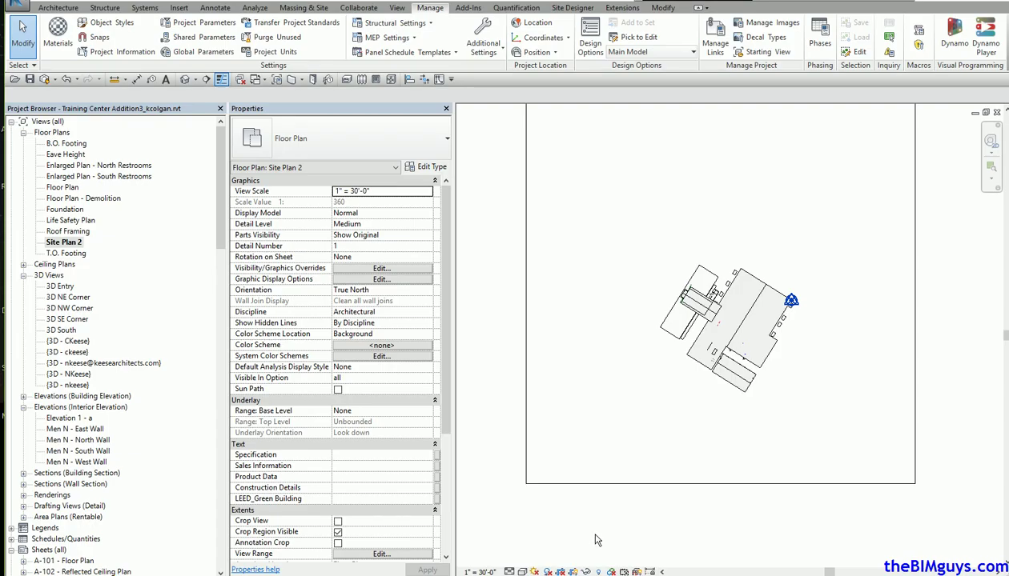
- Switch back to Revit and try to display the sun path in Site Plan 2, turning it off again
click(535, 572)
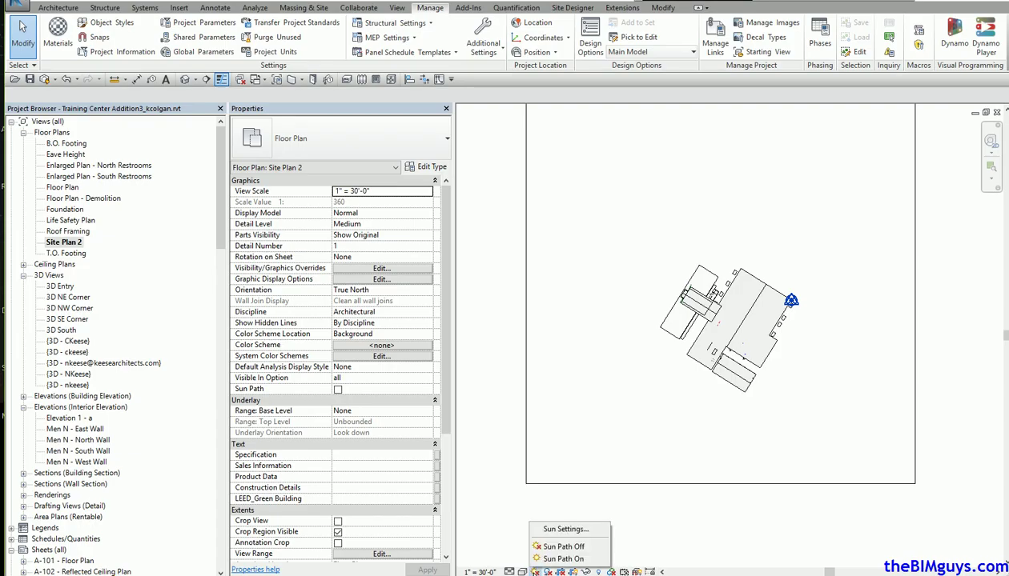
click(542, 559)
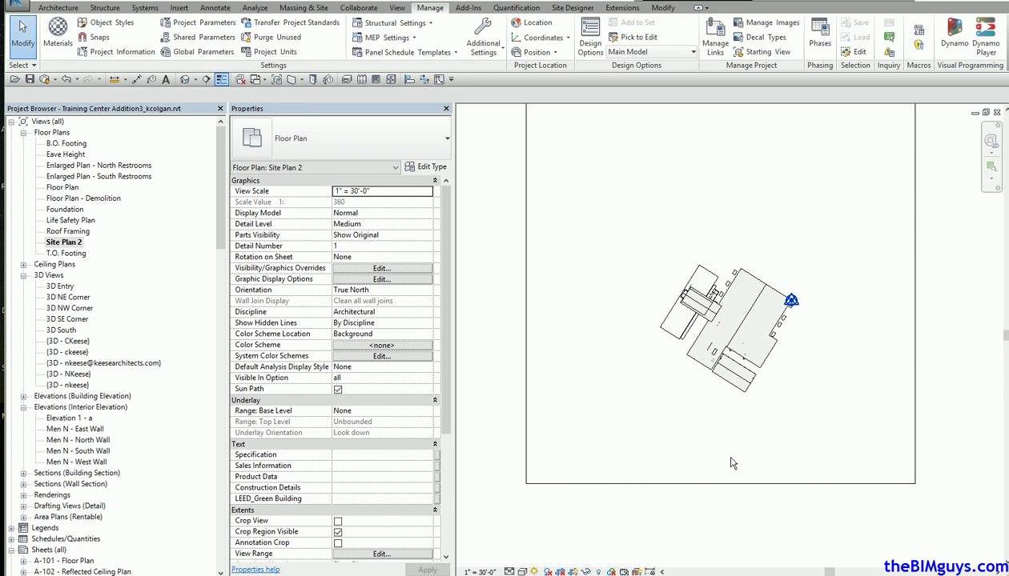
click(534, 571)
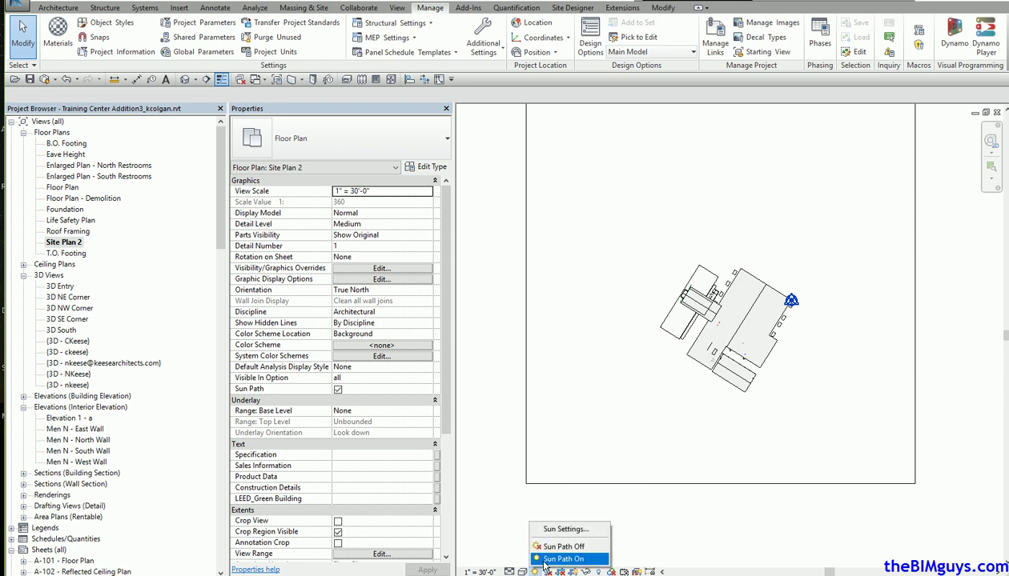
click(549, 559)
scroll(617, 406, down, 3)
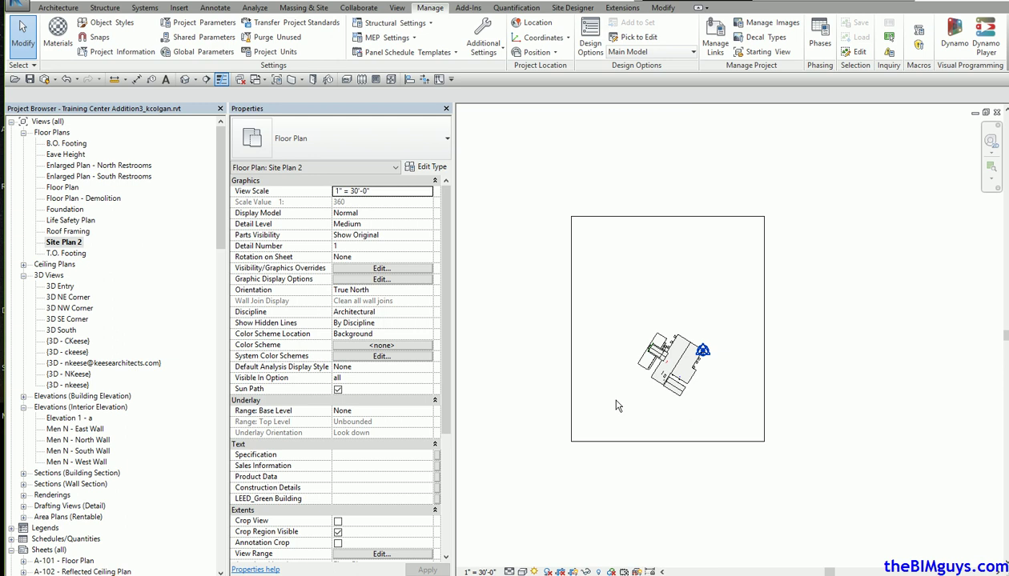
scroll(617, 406, up, 2)
click(534, 571)
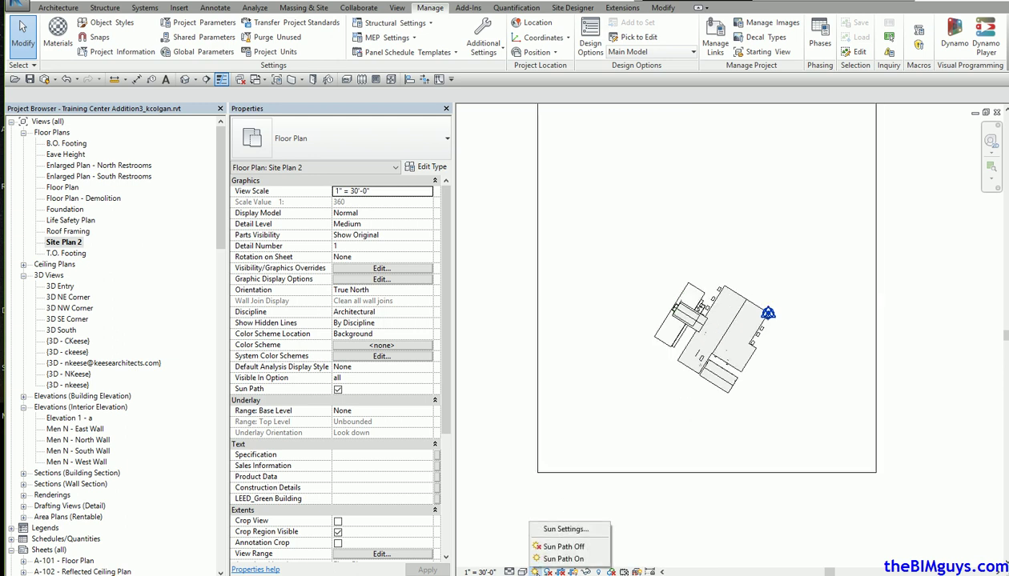
click(560, 547)
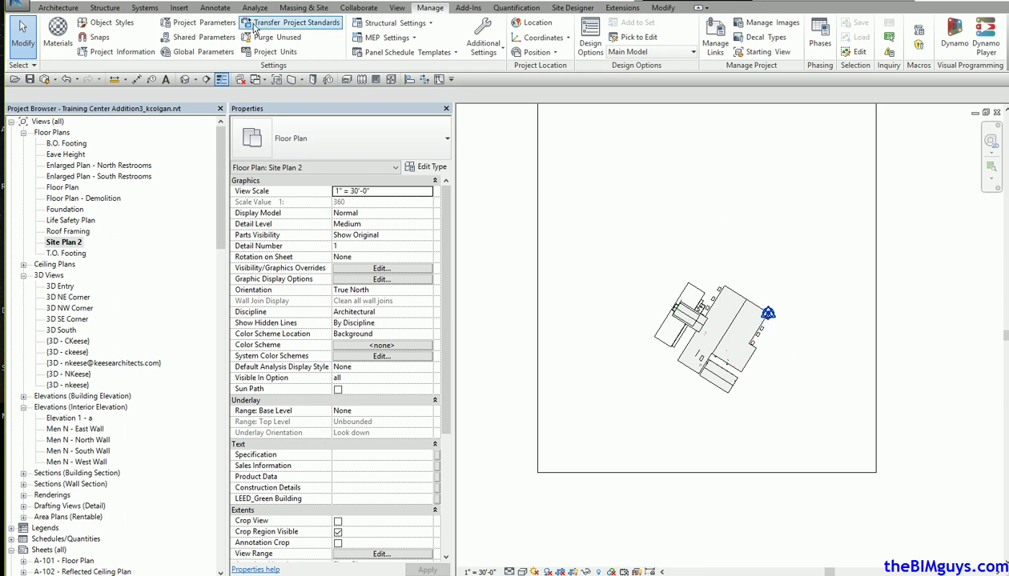
- Link site clean.dwg from the Desktop with preserved colors, feet as import units and Auto - Center to Center positioning
click(186, 9)
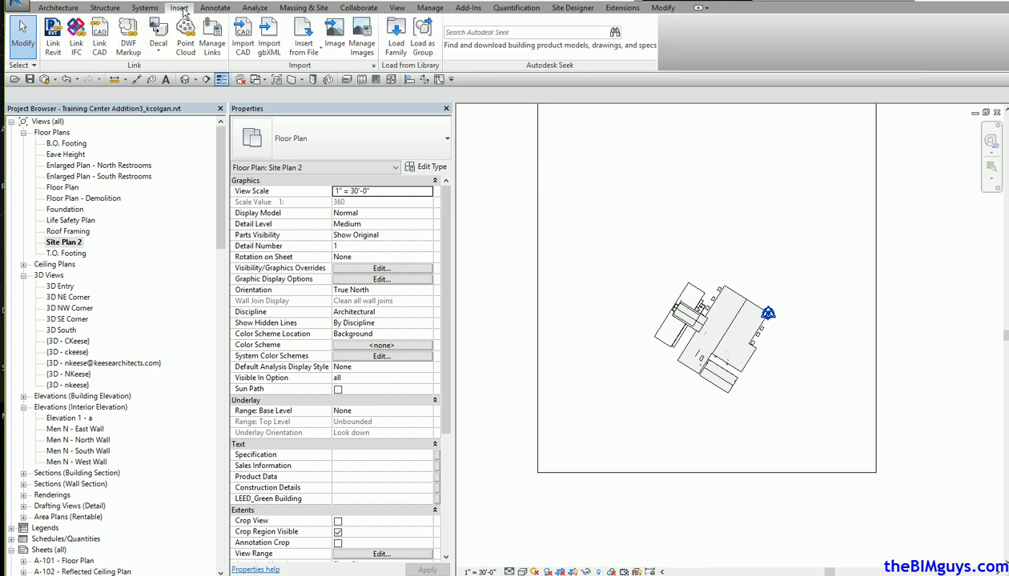
click(100, 44)
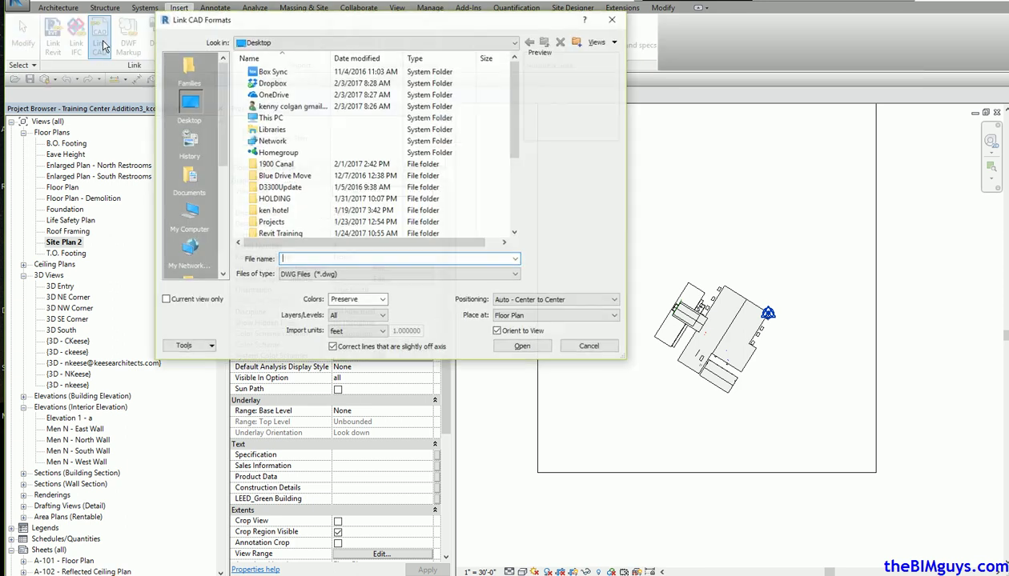
drag(516, 155, 522, 221)
click(276, 210)
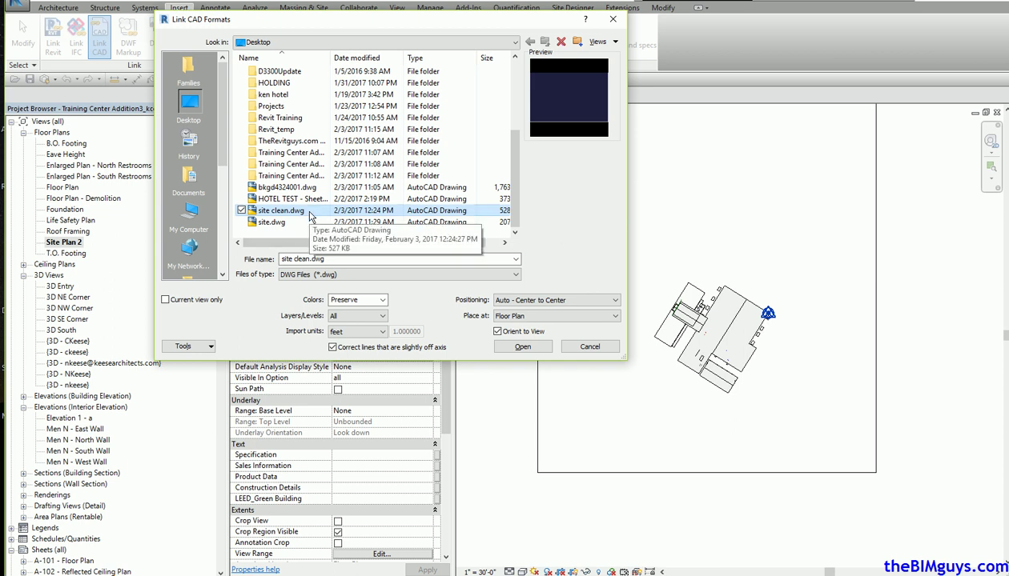
click(383, 300)
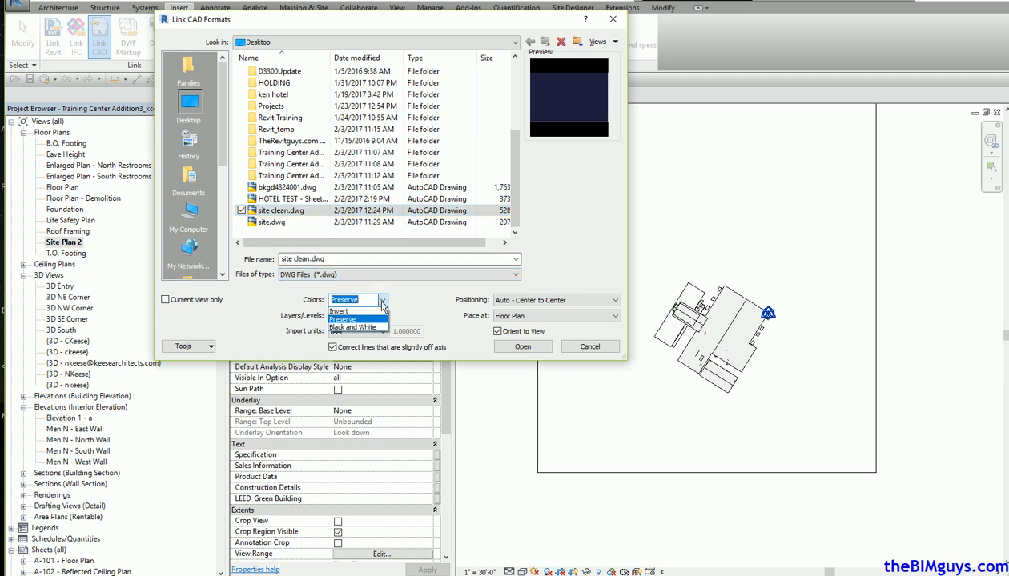
click(383, 300)
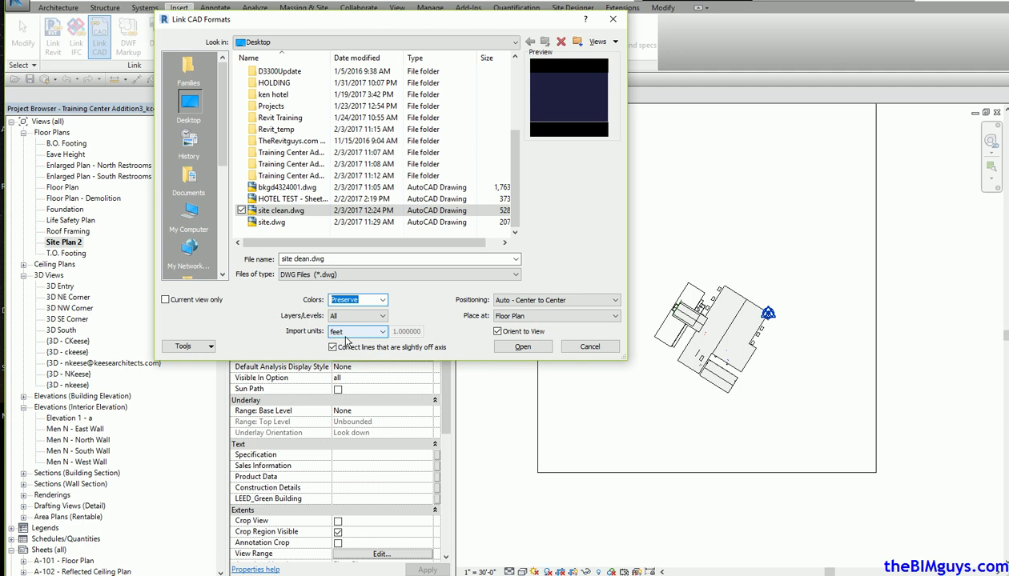
click(382, 333)
click(382, 332)
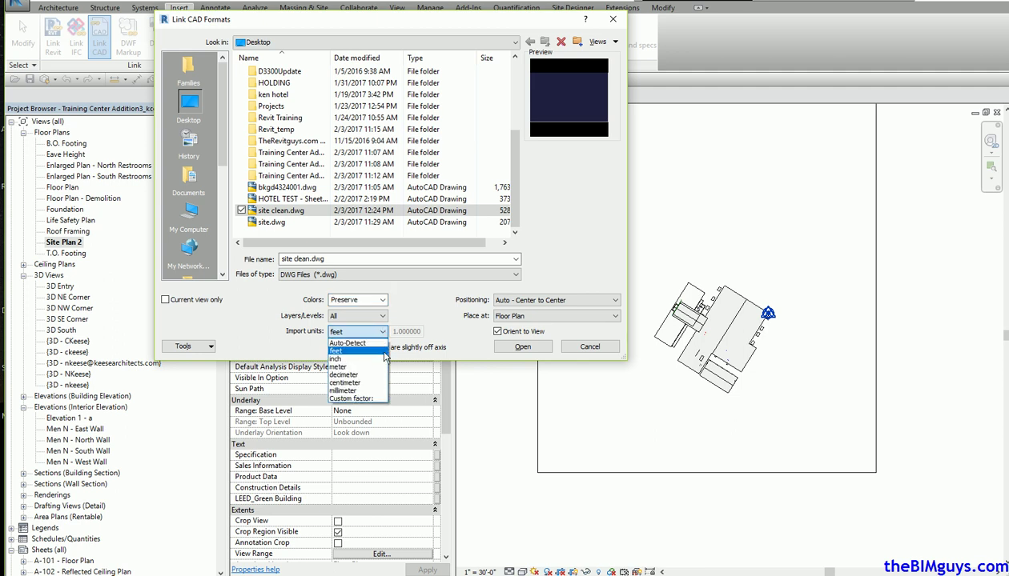
click(383, 352)
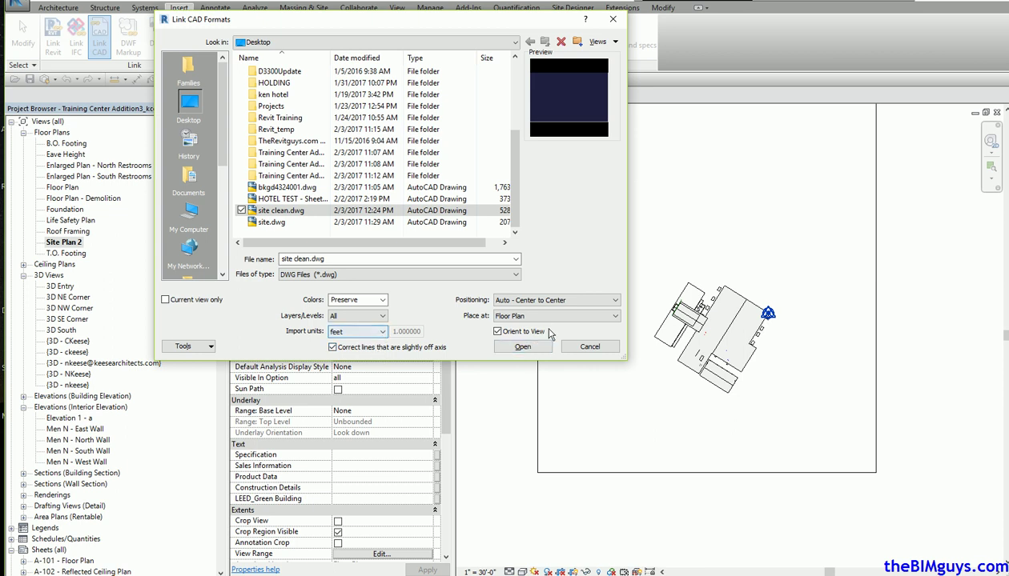
click(521, 350)
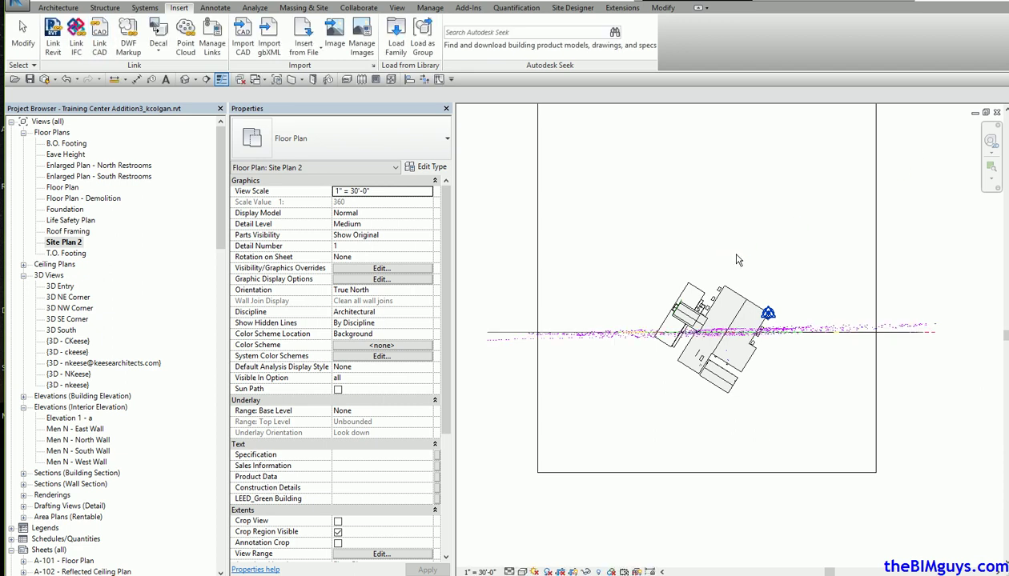
- Check how the linked site clean.dwg sits against the building and delete the link from Site Plan 2
scroll(733, 400, down, 3)
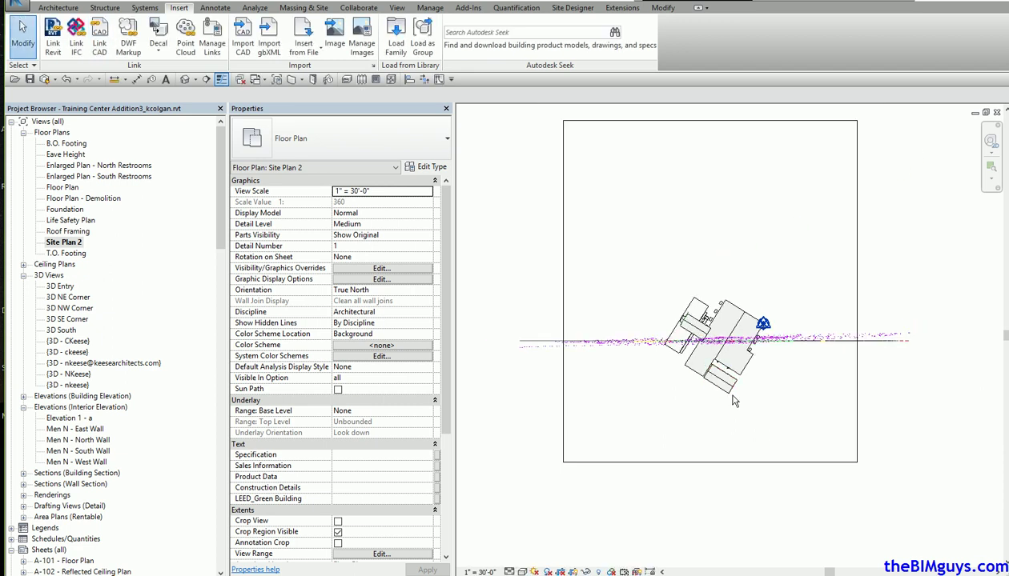
scroll(734, 402, down, 1)
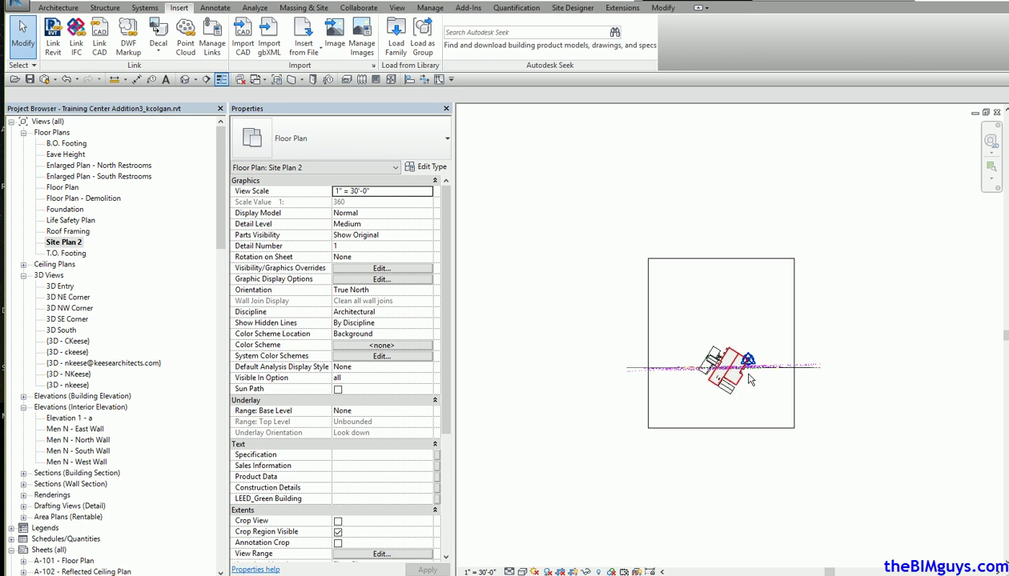
scroll(759, 375, up, 5)
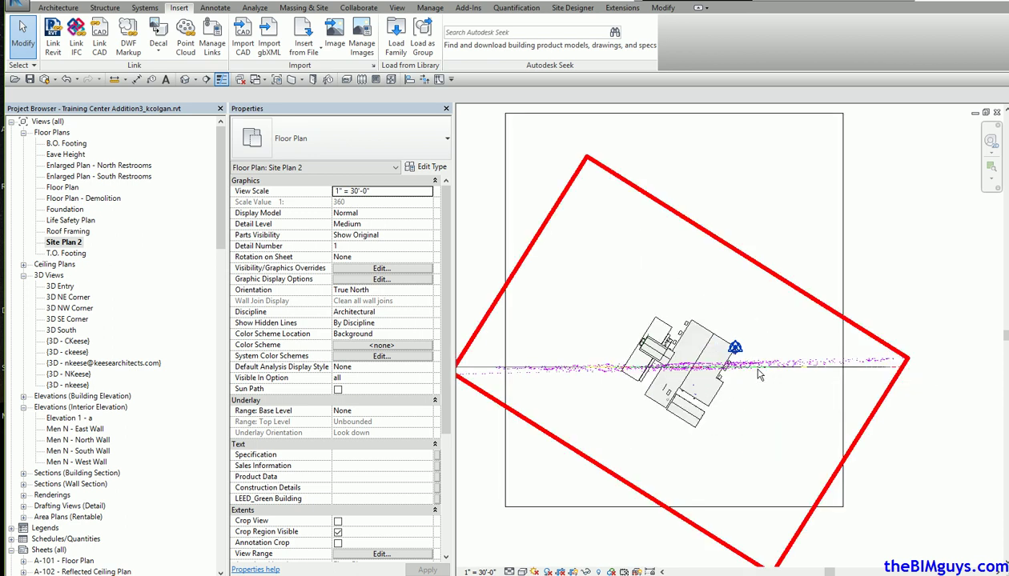
scroll(759, 374, up, 2)
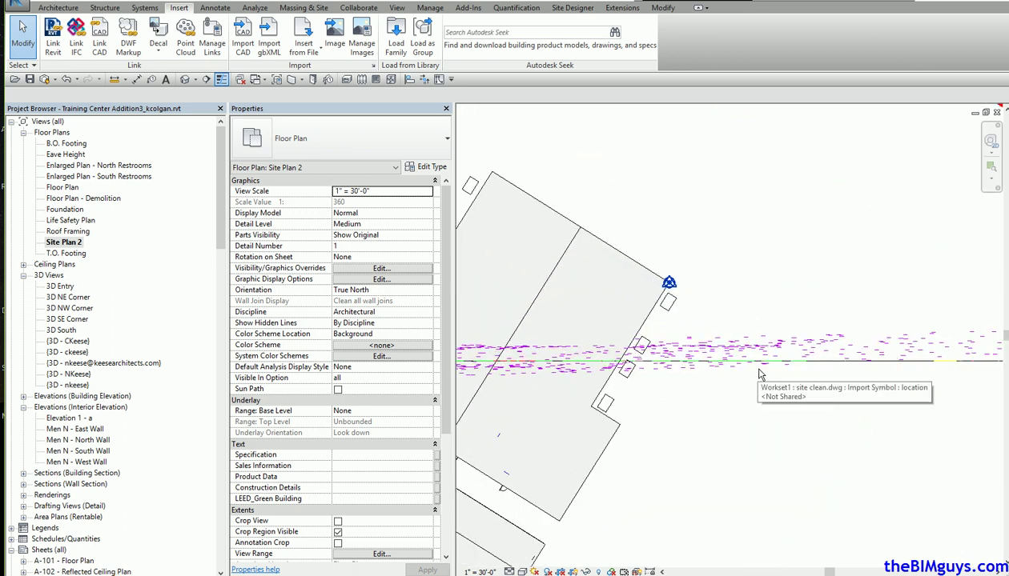
scroll(761, 375, down, 2)
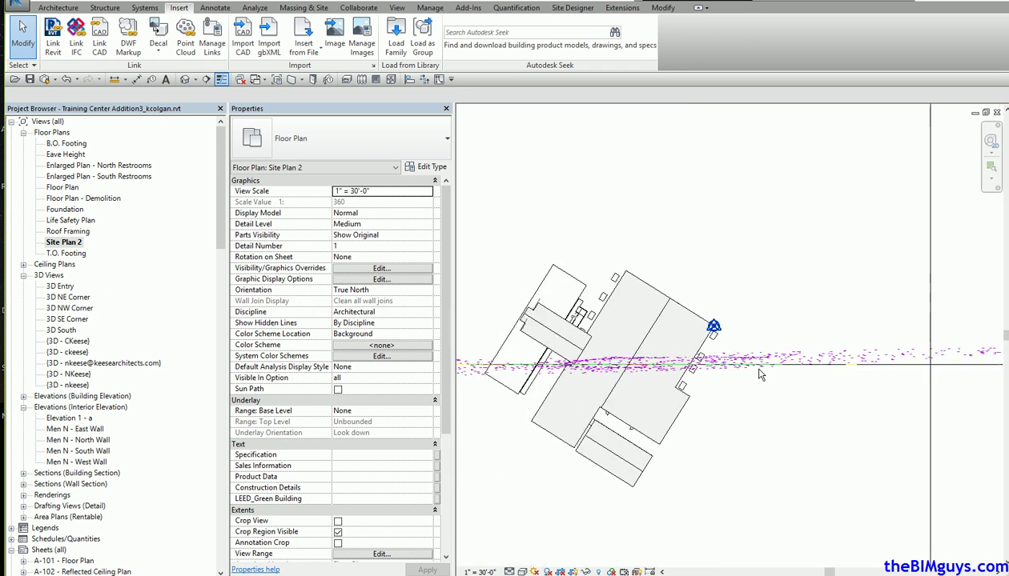
scroll(760, 375, down, 3)
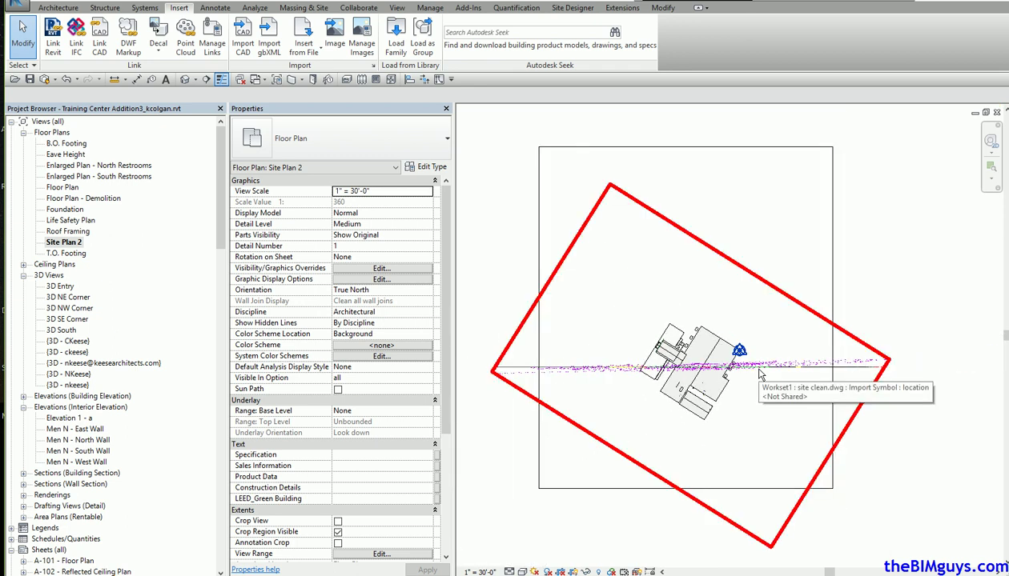
click(764, 376)
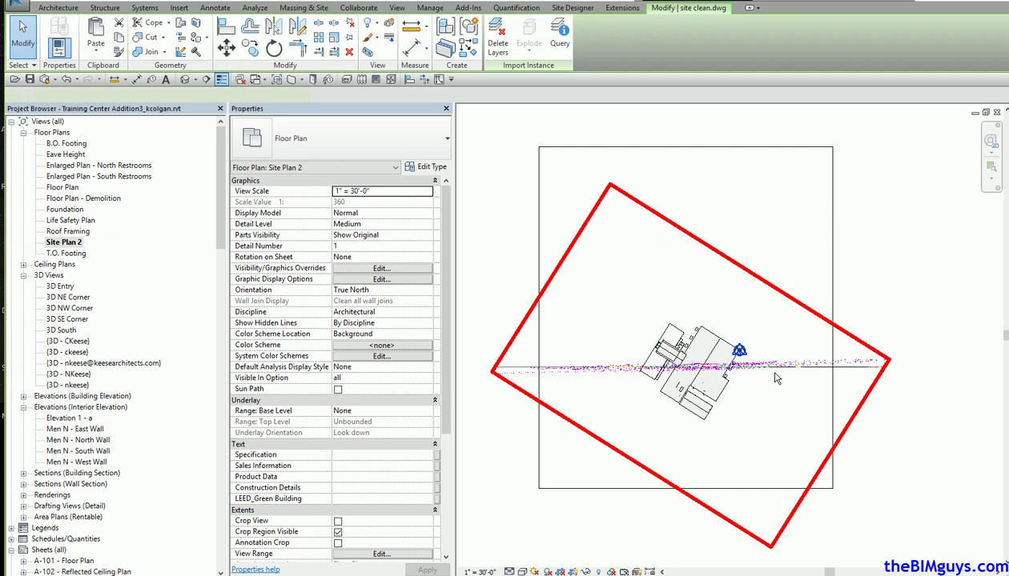
key(Delete)
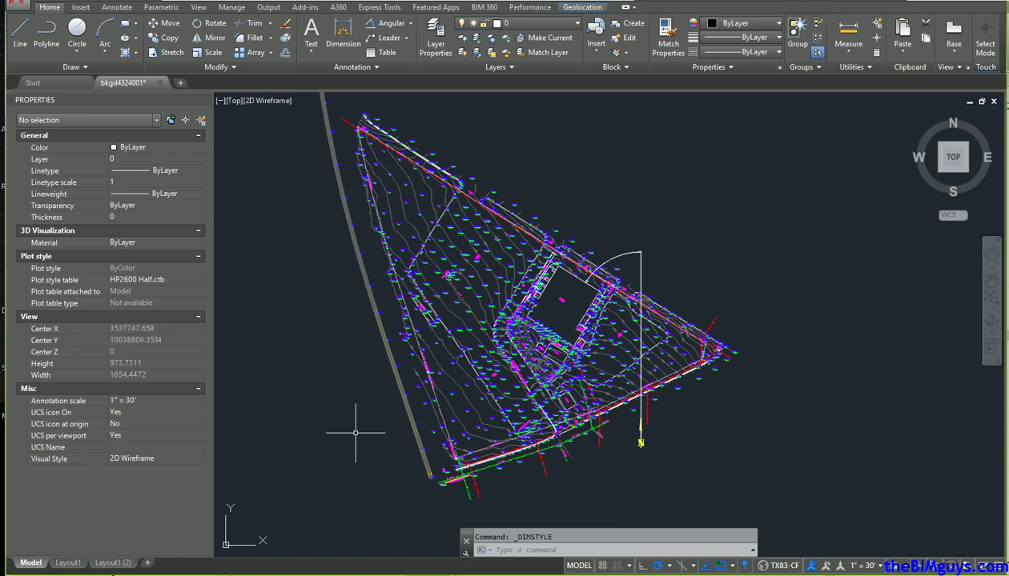
- Switch to AutoCAD and reset the survey drawing's UCS to World
text(ucs)
key(Return)
text(w)
key(Return)
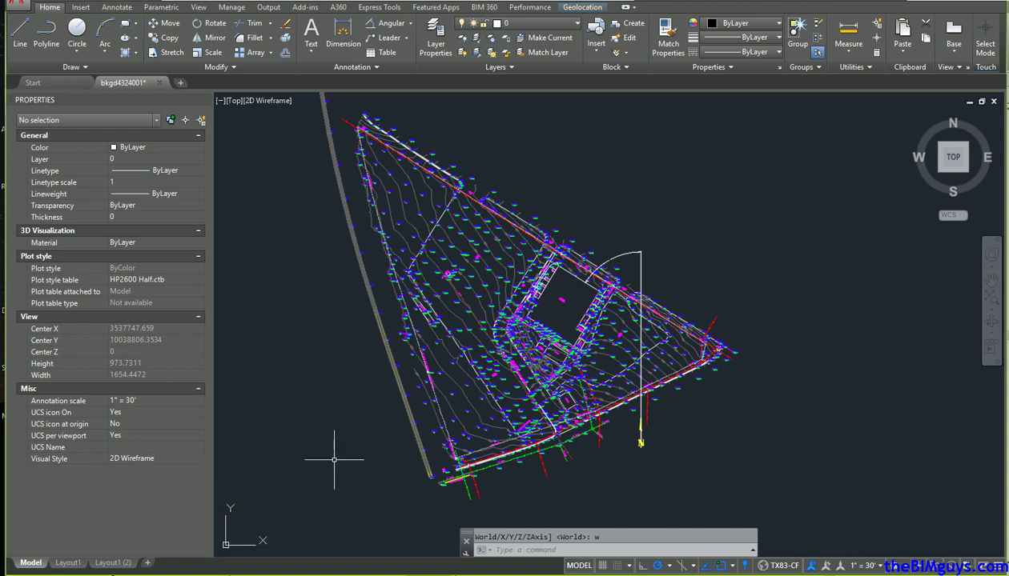
text(ucs)
key(Return)
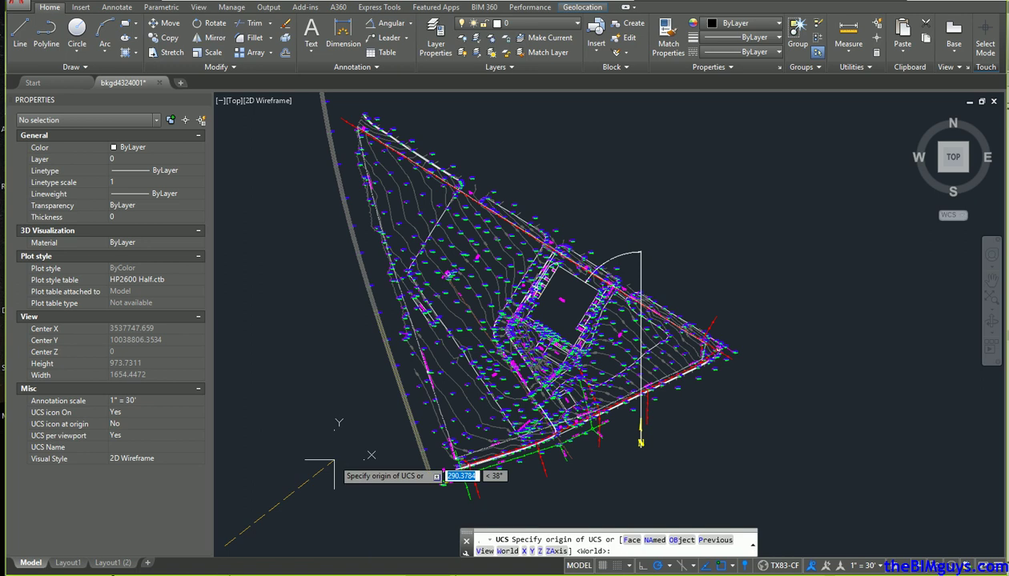
text(w)
key(Return)
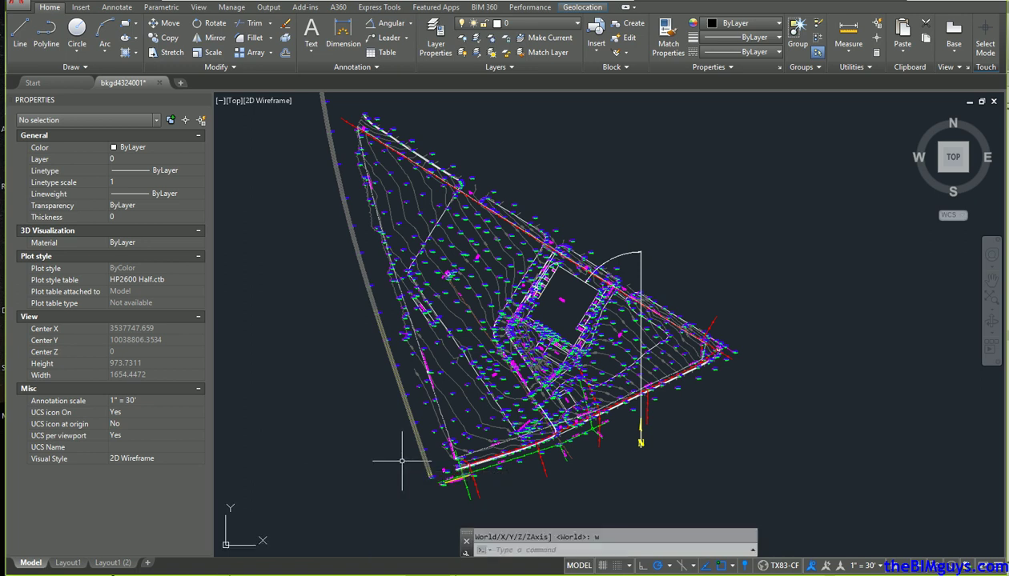
- Start a Write Block export of the survey and pick its base point at the bent 1/2" iron rod on the southwest property corner
scroll(402, 461, down, 2)
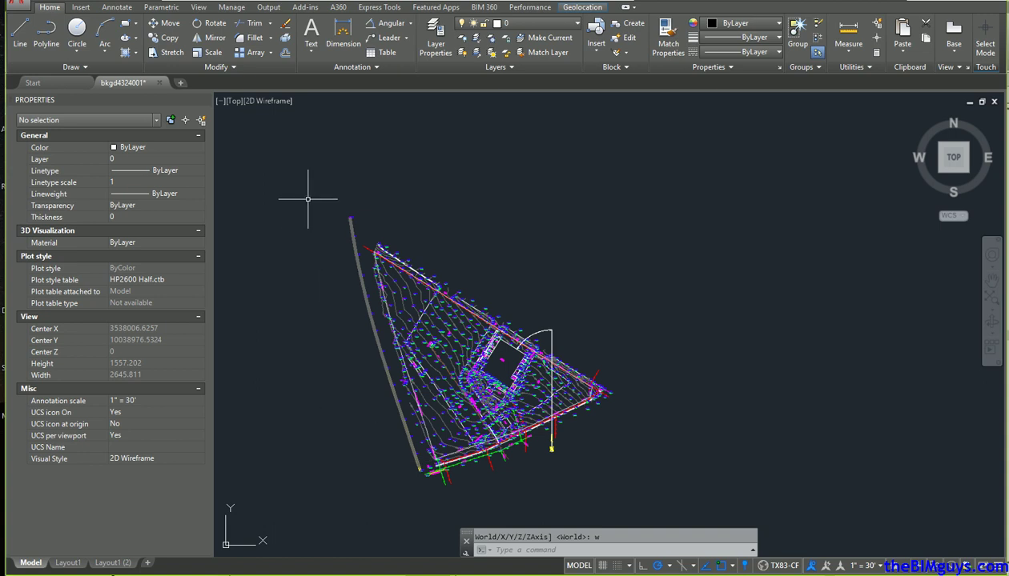
text(WBLOCK)
key(Return)
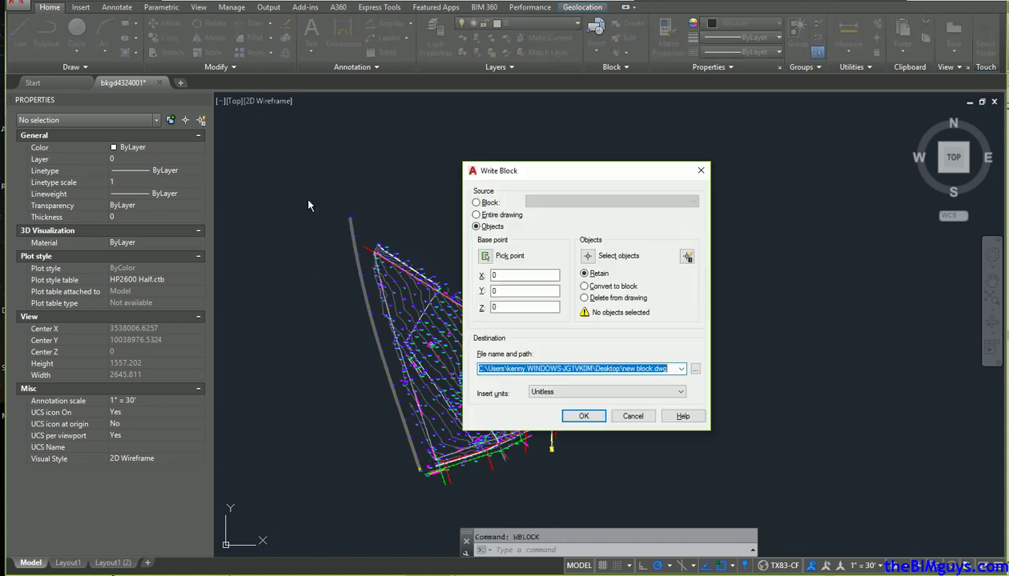
click(485, 257)
scroll(363, 358, up, 15)
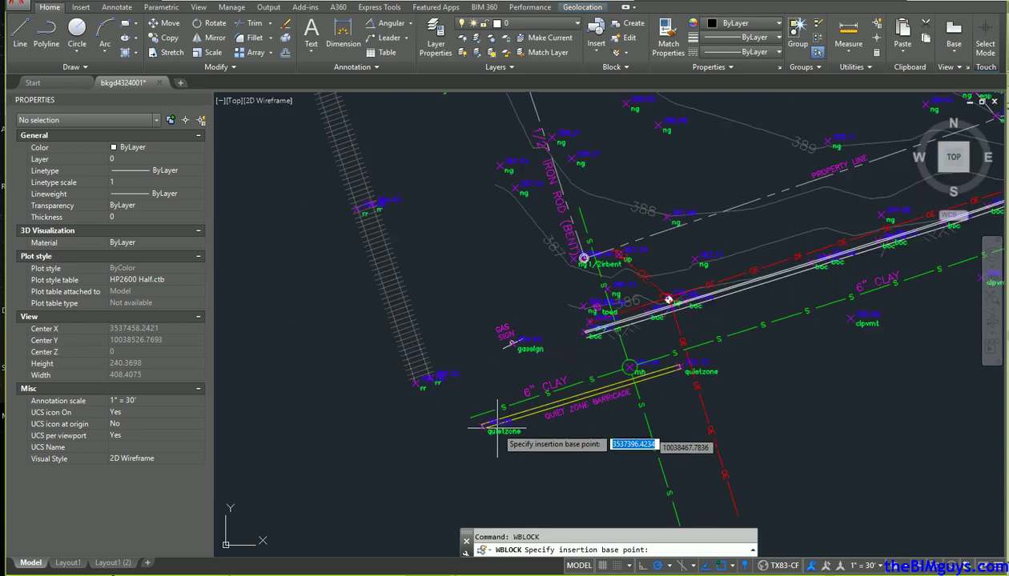
scroll(716, 228, down, 4)
scroll(497, 233, up, 4)
click(497, 233)
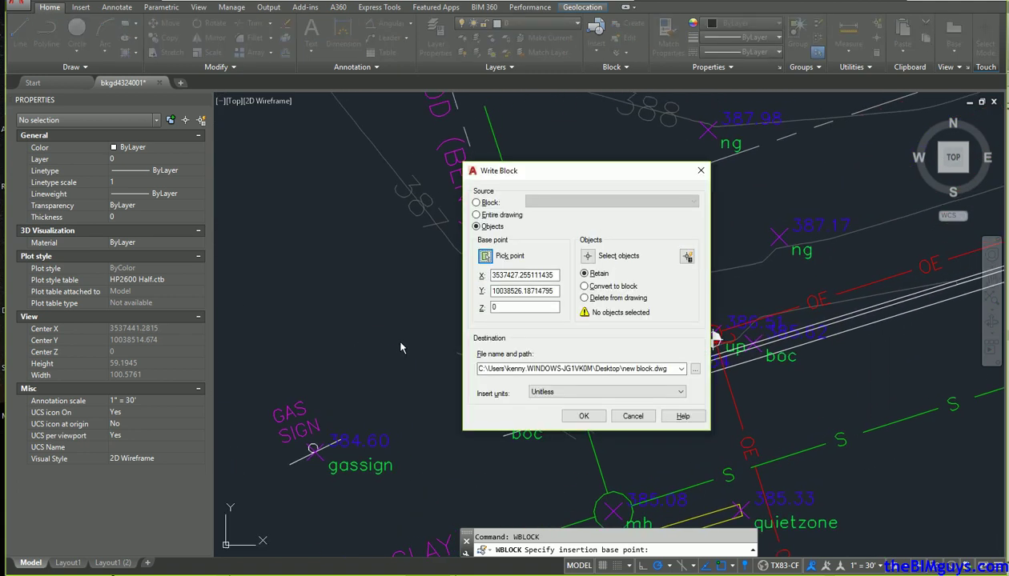
- Select all of the survey's linework, points and labels as the objects for the Write Block export
click(587, 255)
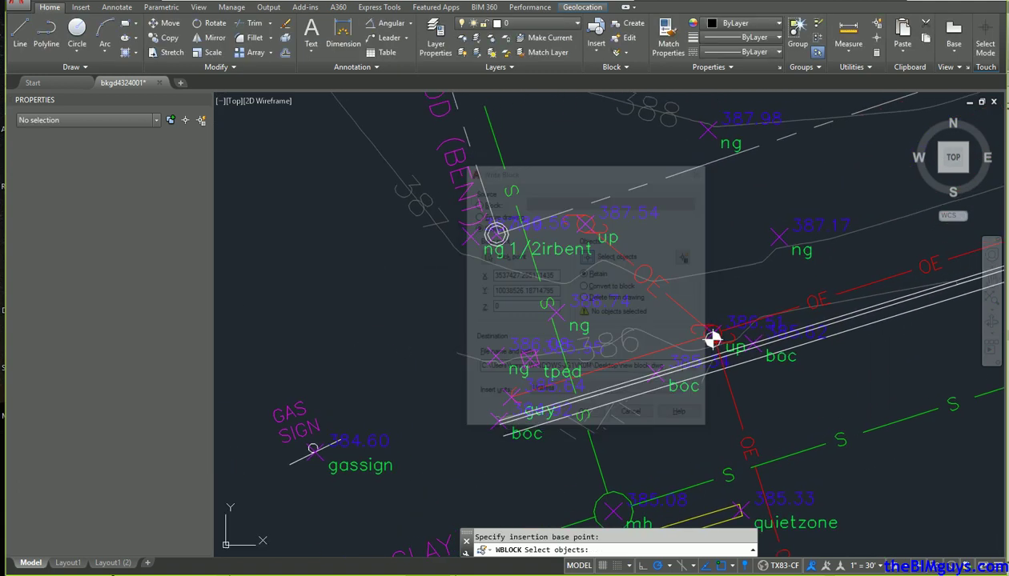
scroll(710, 338, down, 10)
middle_drag(596, 356, 539, 374)
mouse_move(474, 253)
mouse_down()
mouse_move(580, 341)
mouse_move(639, 408)
mouse_up()
drag(652, 377, 654, 375)
click(668, 409)
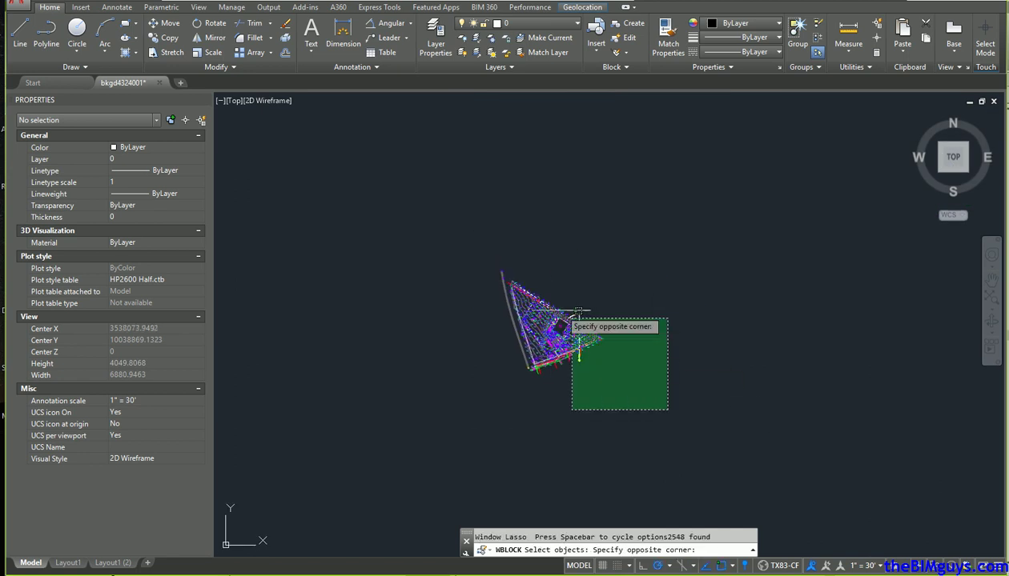
click(449, 244)
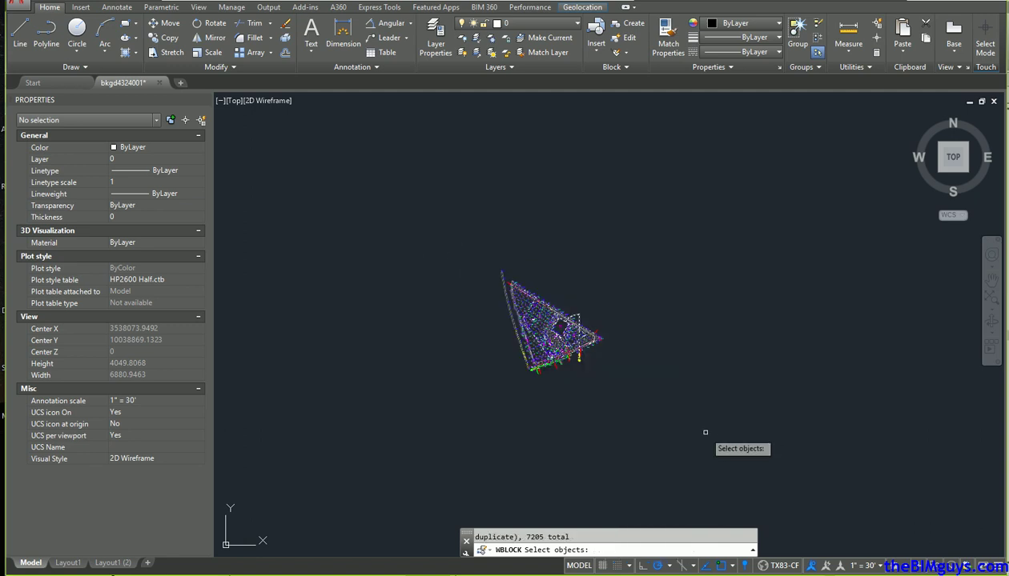
key(Return)
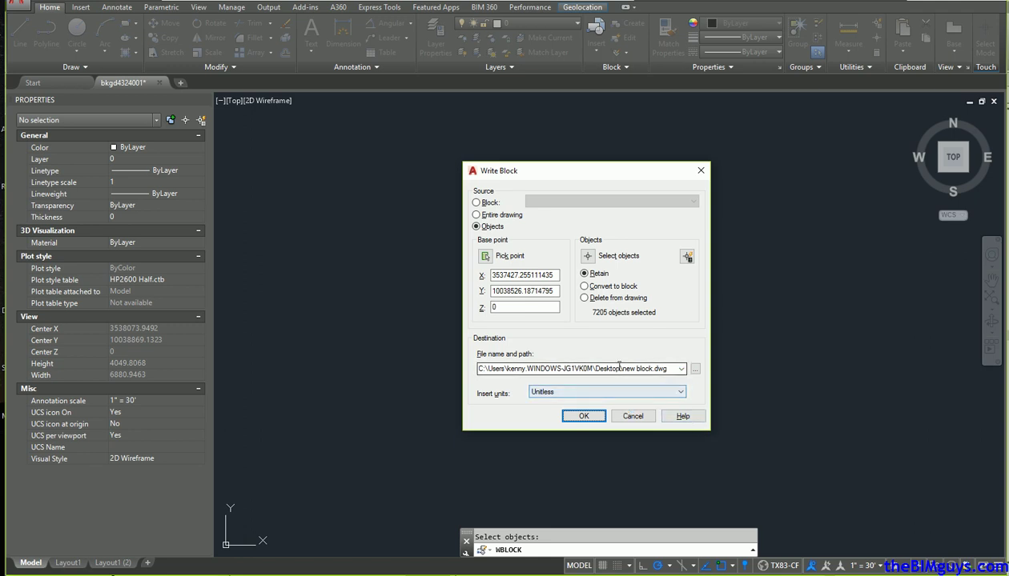
- Set the export destination to site clean 2.dwg on the Desktop and write the block file
click(652, 368)
drag(650, 369, 621, 369)
click(695, 369)
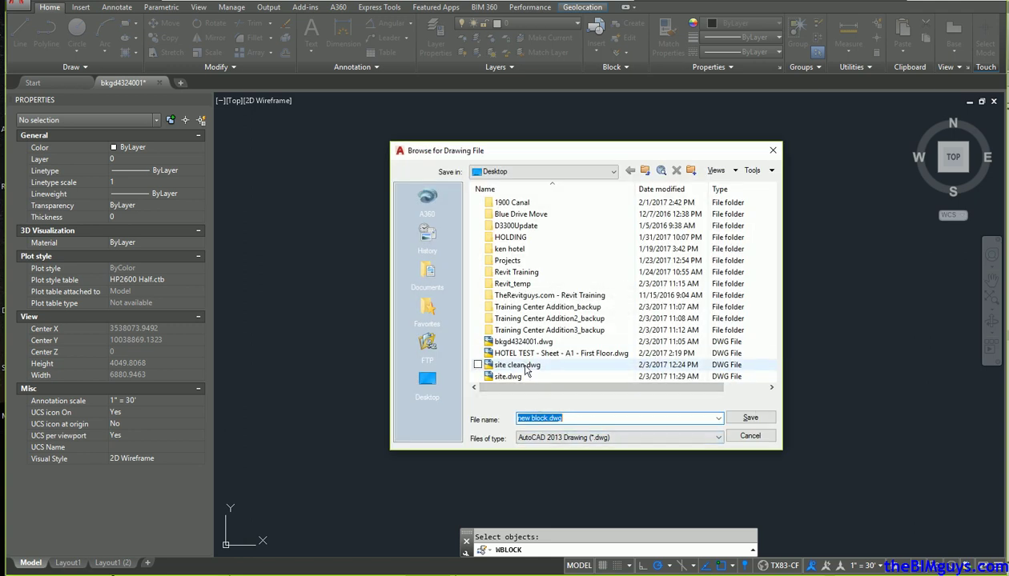
click(519, 365)
click(546, 418)
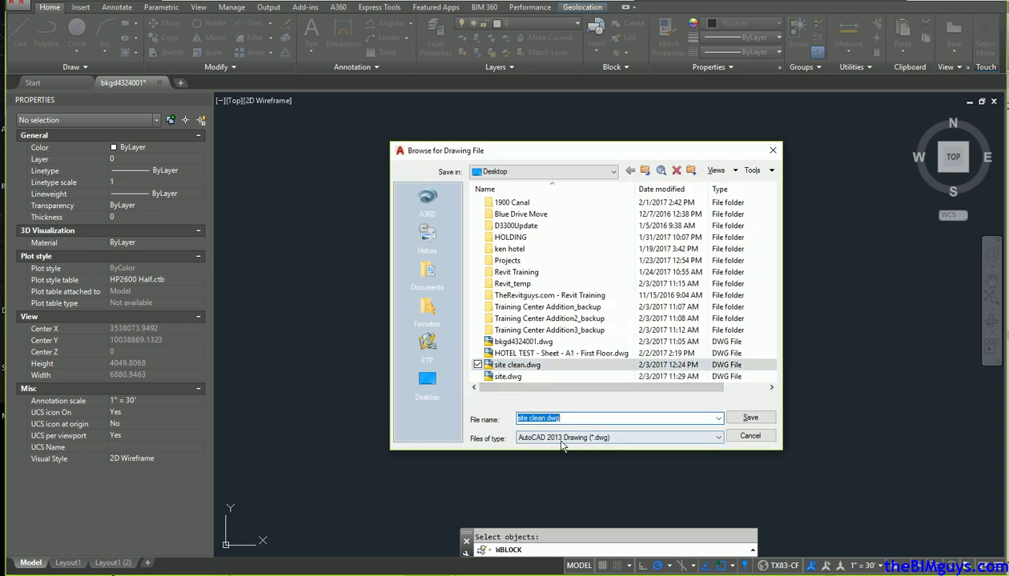
click(545, 418)
text(2)
click(751, 419)
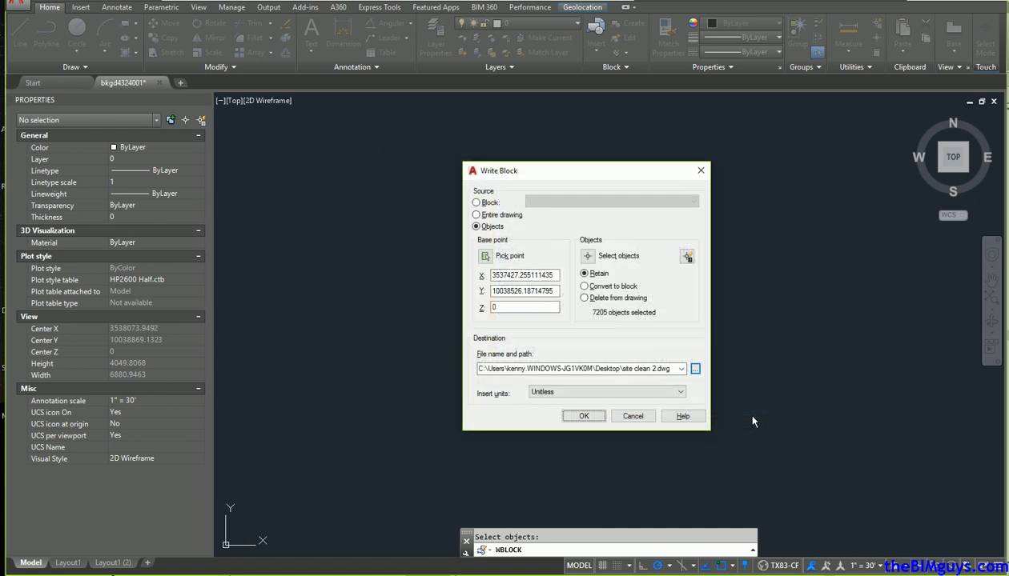
click(575, 413)
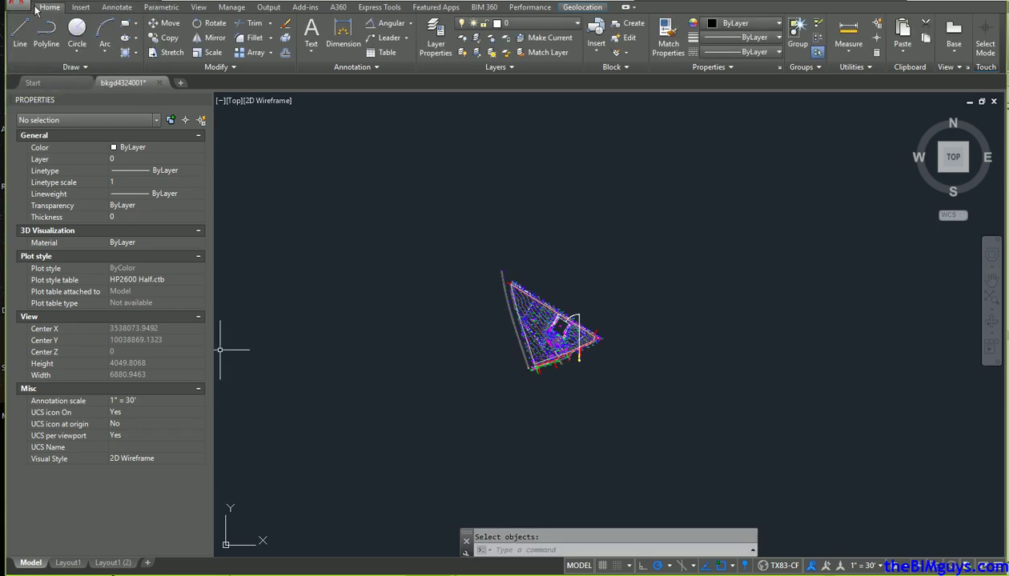
- Open site clean 2.dwg from the Desktop to check the exported survey, and turn object snap off
click(16, 8)
mouse_move(28, 95)
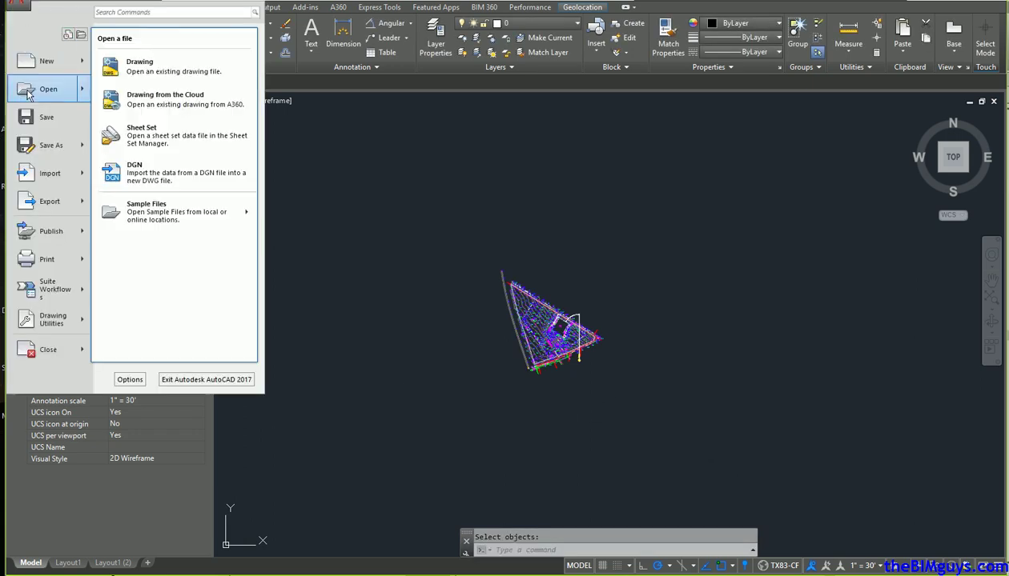
click(153, 69)
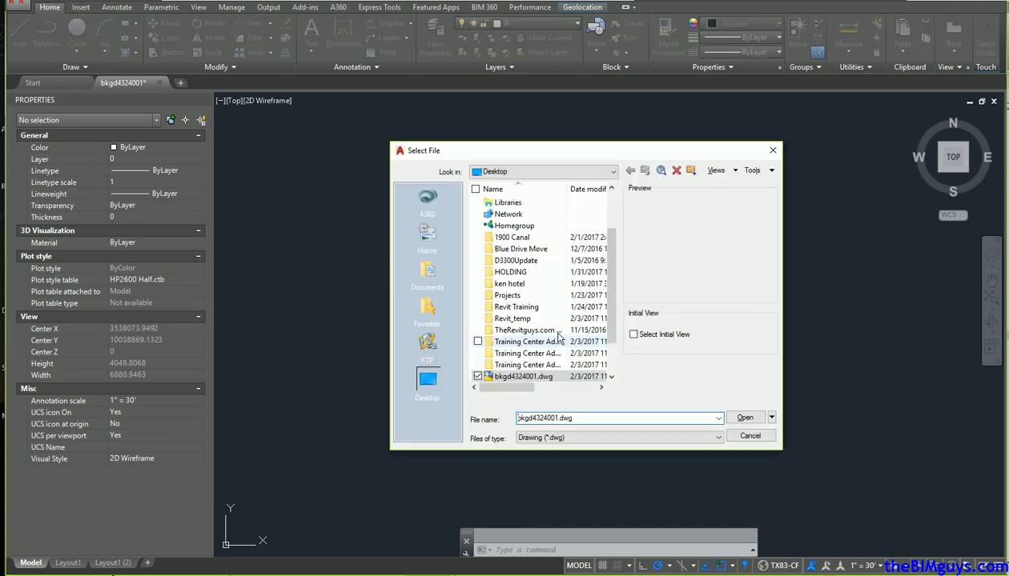
drag(610, 337, 609, 363)
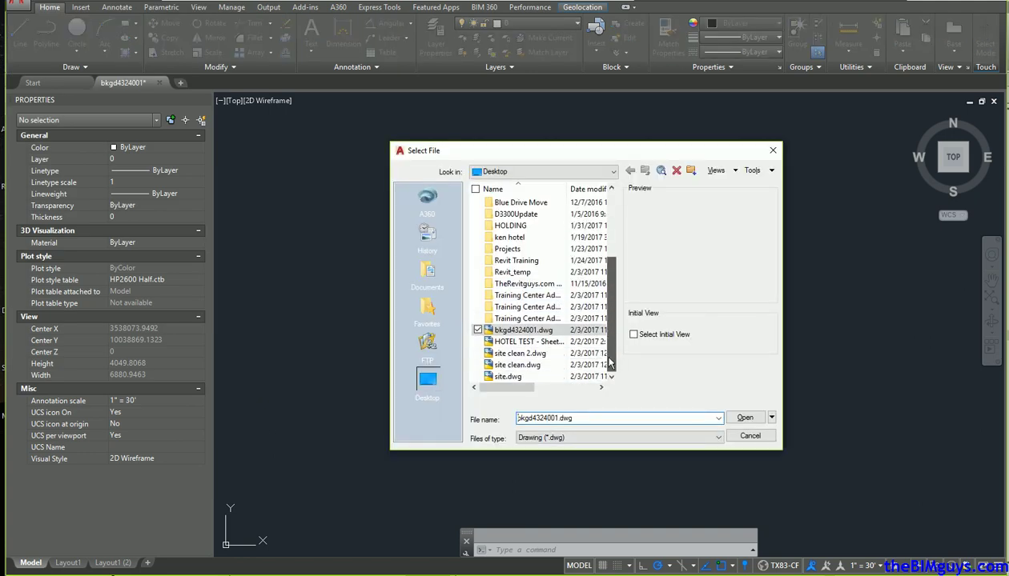
click(509, 353)
click(744, 418)
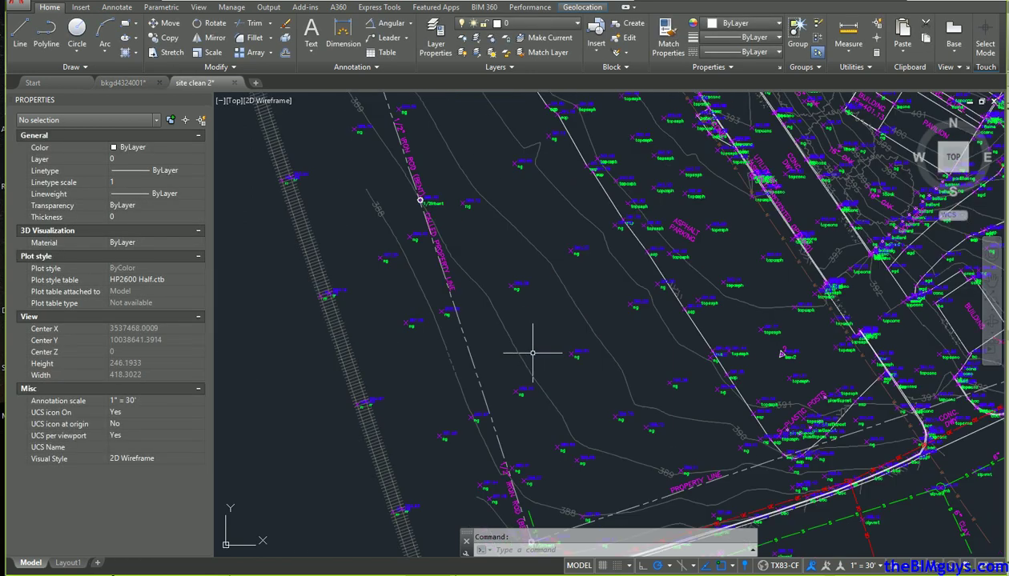
scroll(533, 353, down, 6)
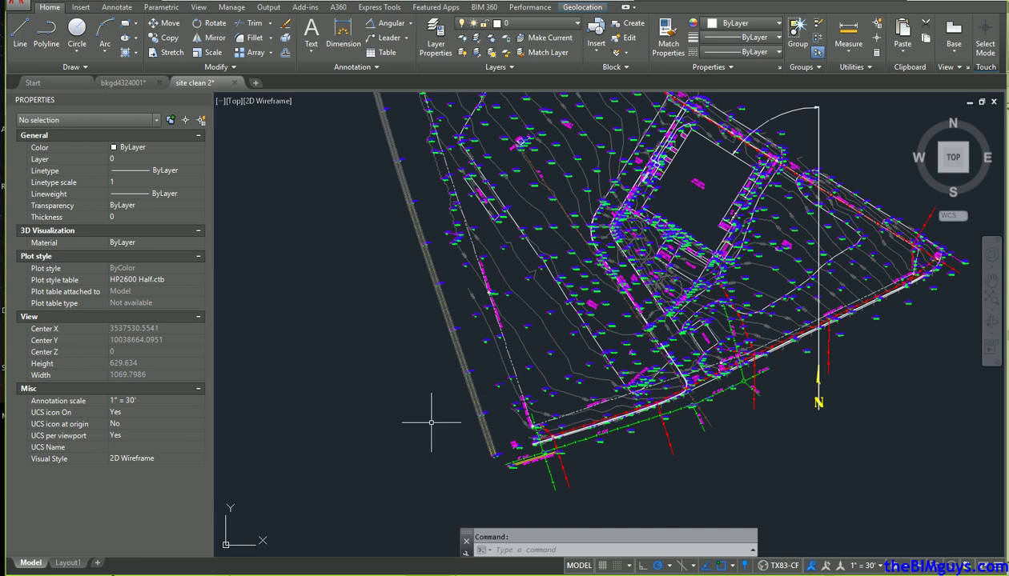
key(XF86AudioRaiseVolume)
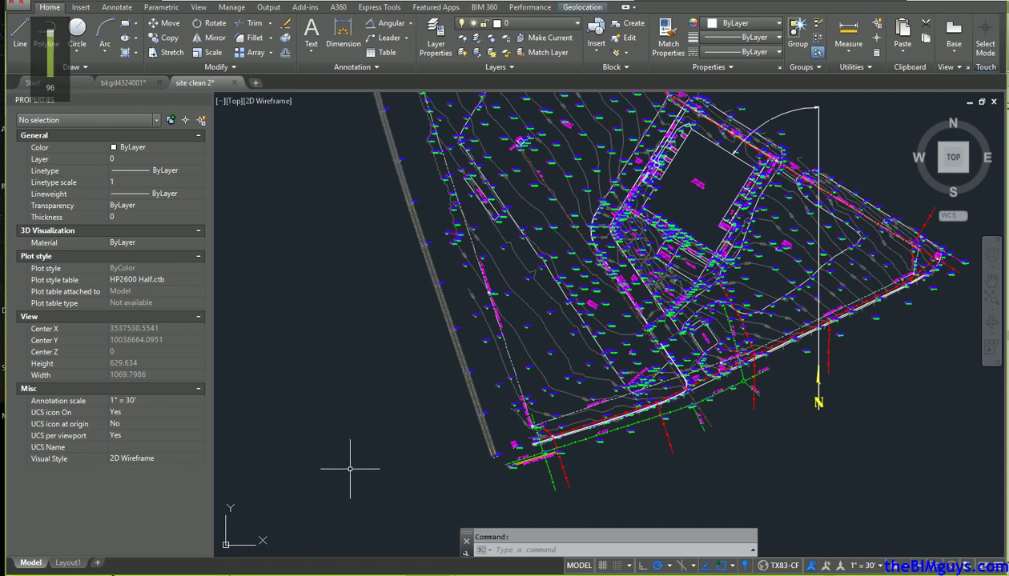
key(F3)
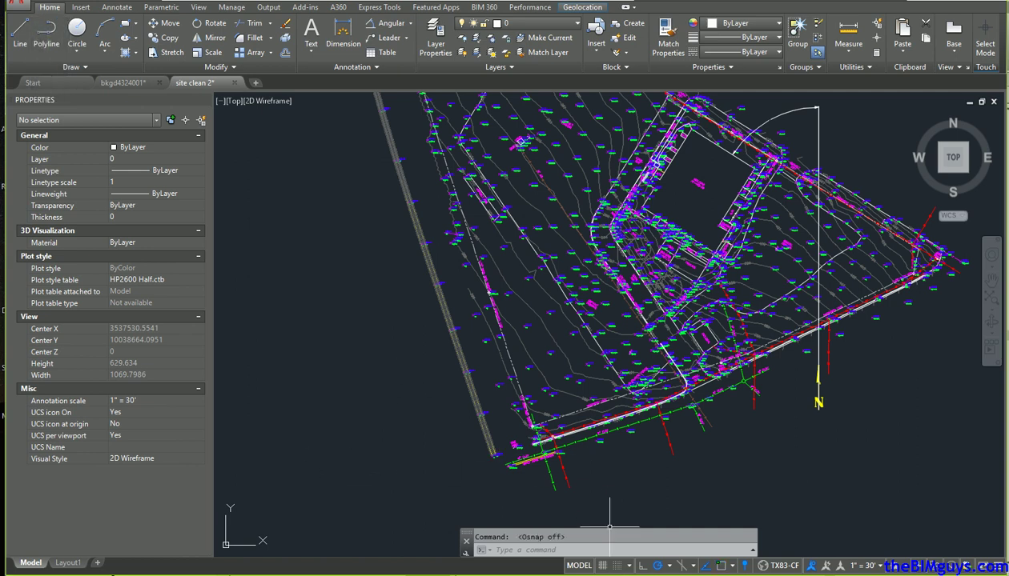
- Switch to Revit and link site clean 2.dwg from the Desktop with preserved colors, feet as import units and Auto - Center to Center positioning
click(583, 561)
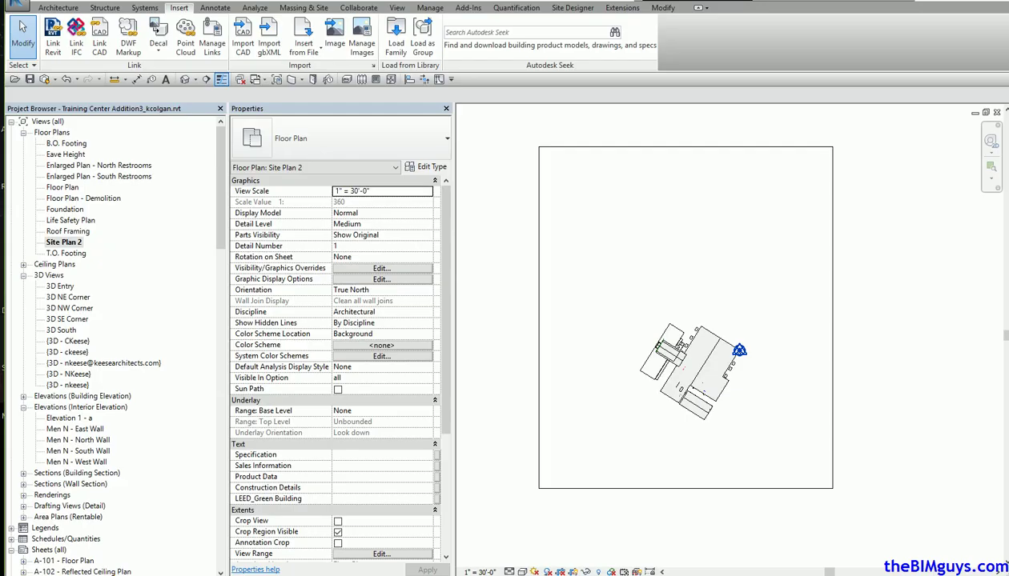
click(100, 49)
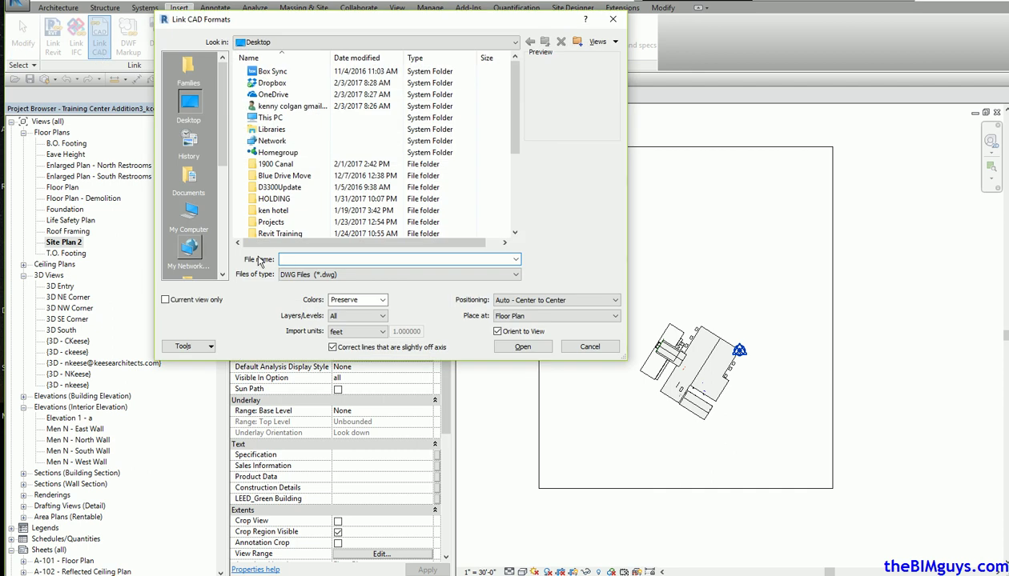
drag(513, 151, 522, 232)
click(284, 200)
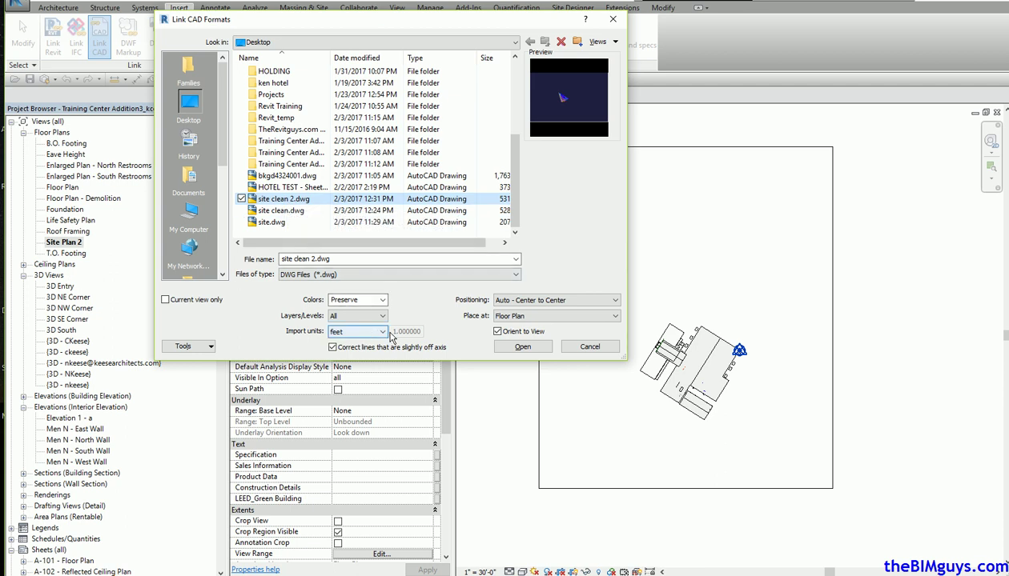
click(522, 346)
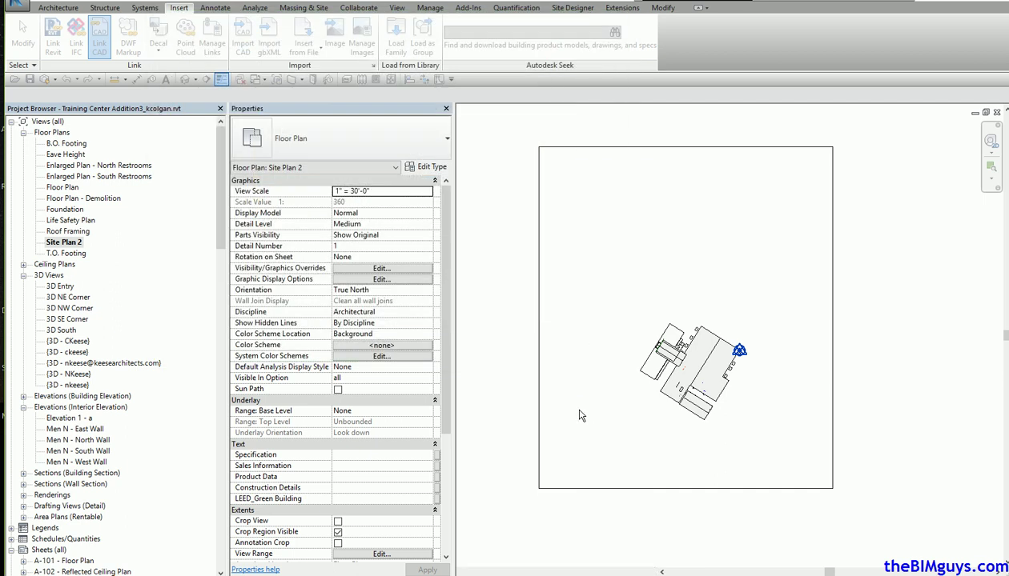
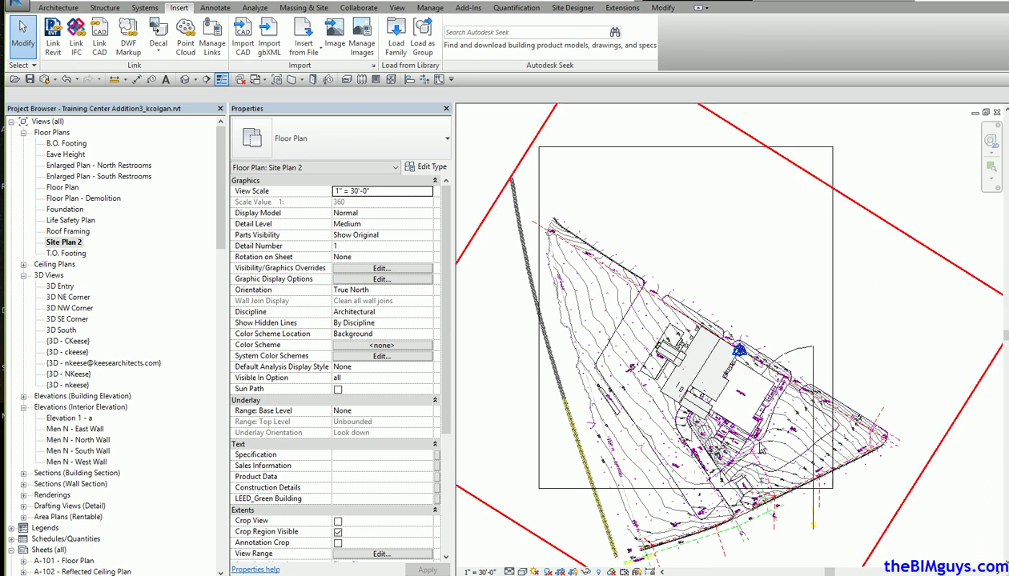
- Examine the linked survey's labels and contours and how its building outline sits relative to the Revit building in Site Plan 2
scroll(763, 454, up, 2)
scroll(773, 455, up, 2)
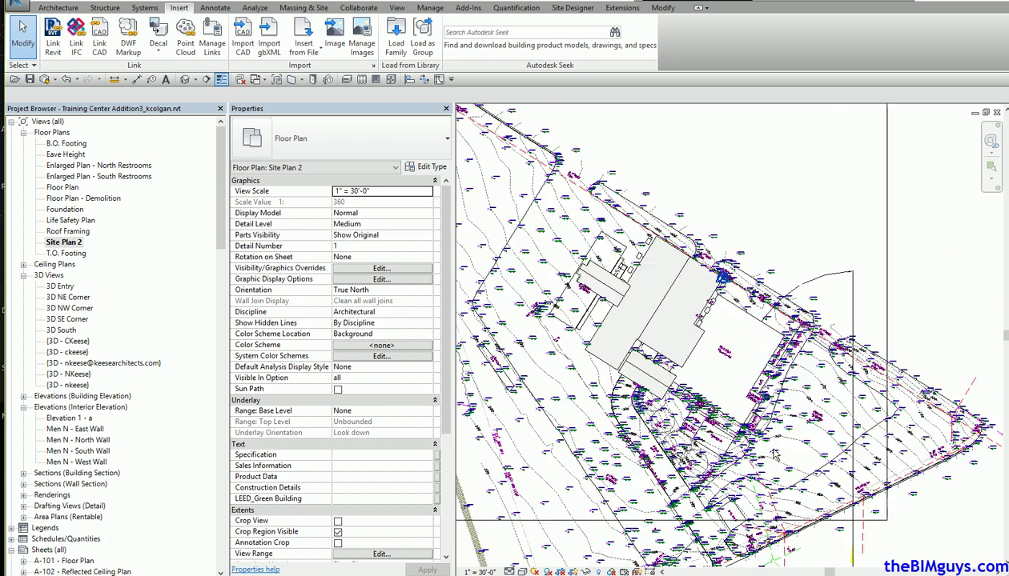
scroll(773, 454, up, 5)
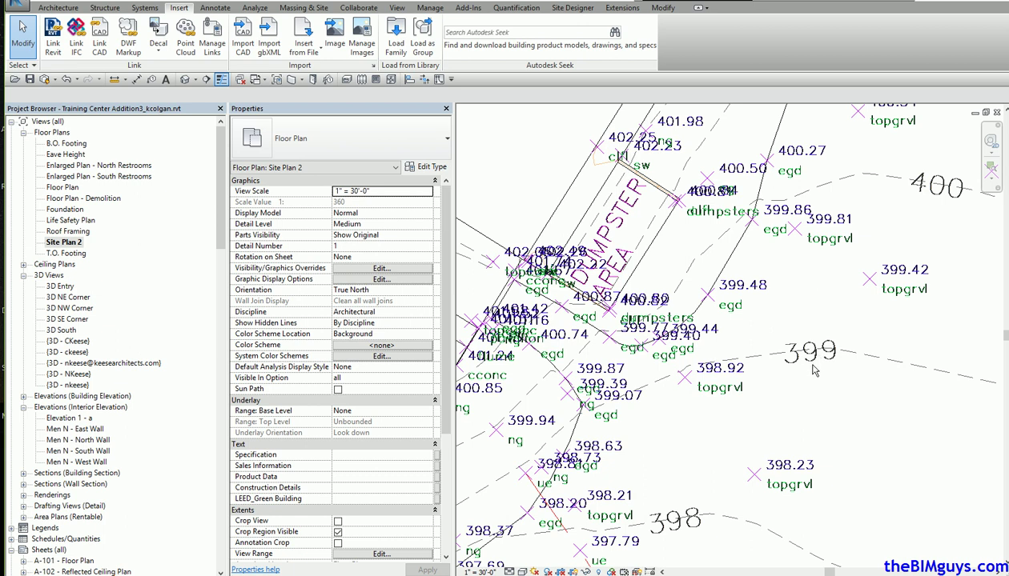
scroll(796, 389, down, 3)
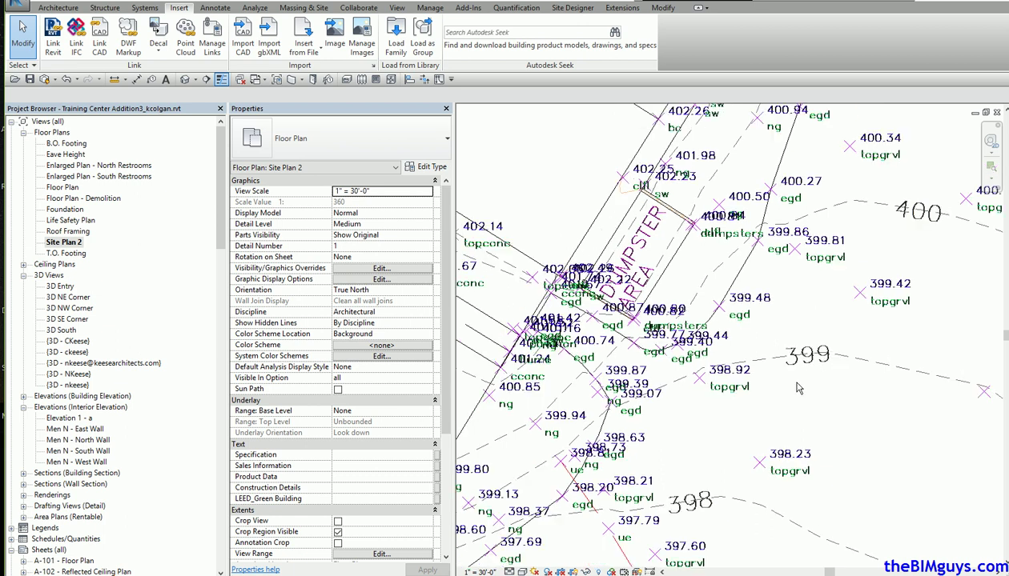
scroll(797, 389, down, 3)
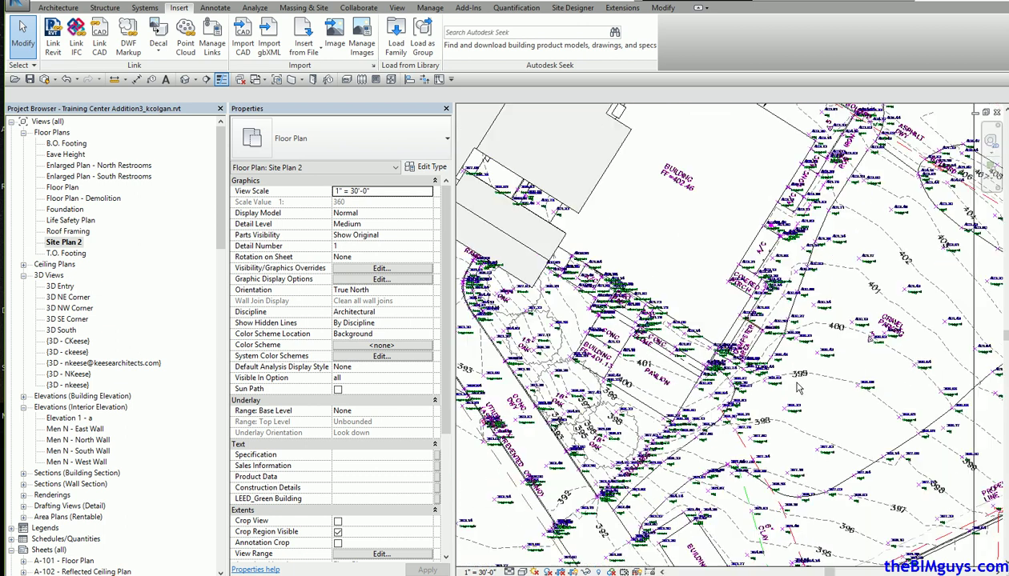
scroll(797, 388, down, 2)
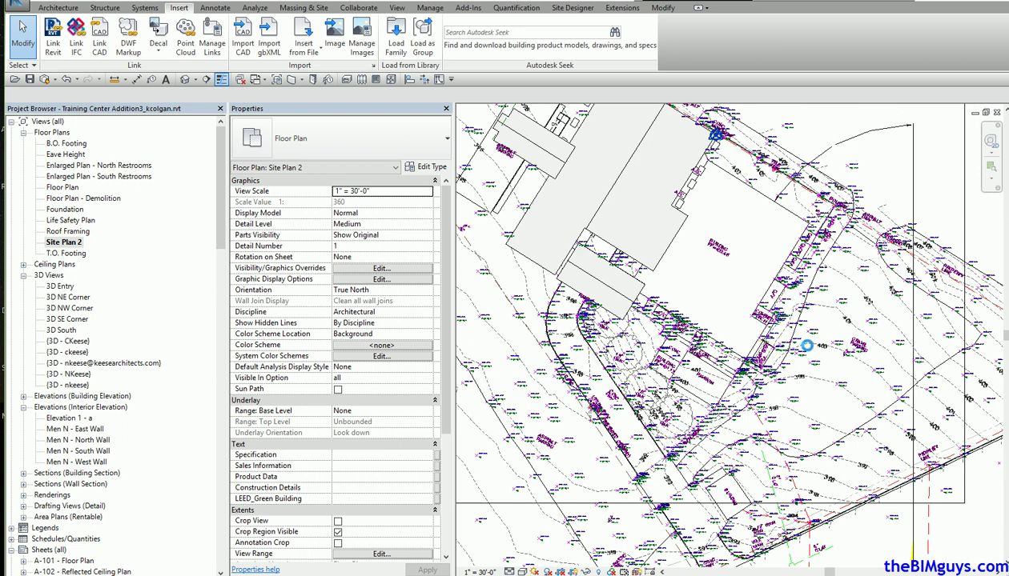
scroll(794, 342, down, 2)
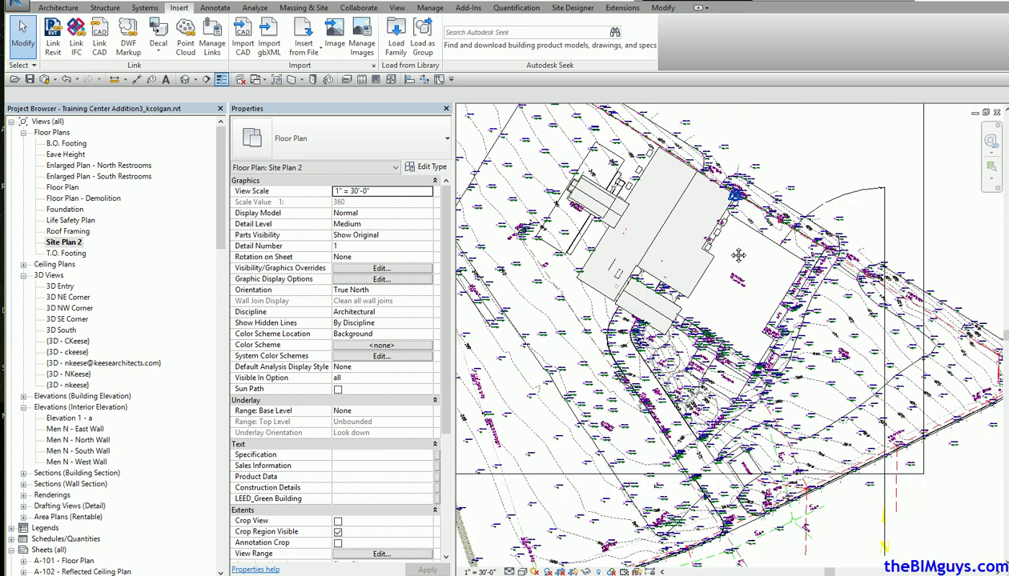
middle_drag(780, 256, 695, 240)
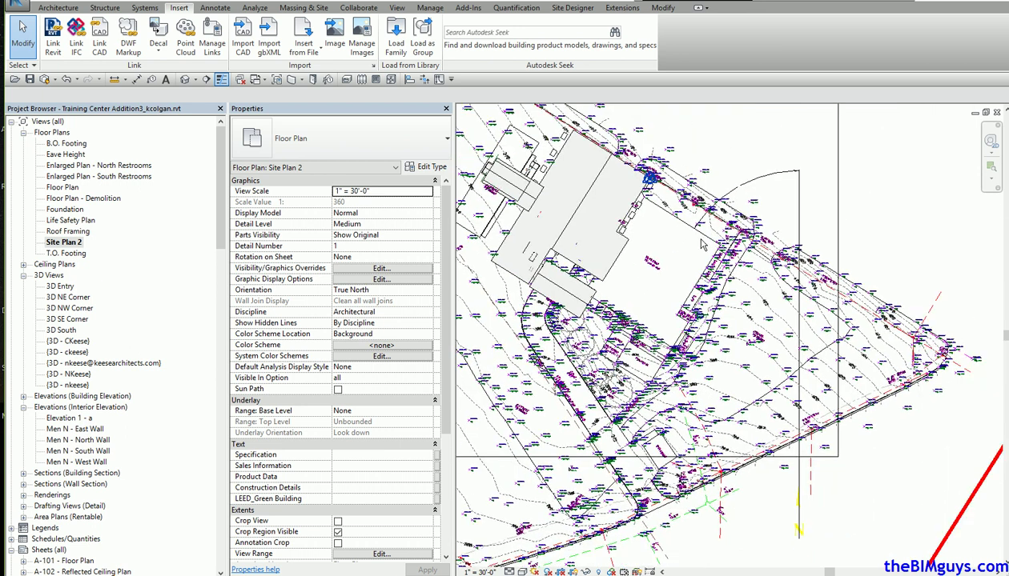
- Move the linked site clean 2.dwg so its surveyed building corner lands on the matching Revit building corner at the blue point marker
scroll(701, 243, up, 4)
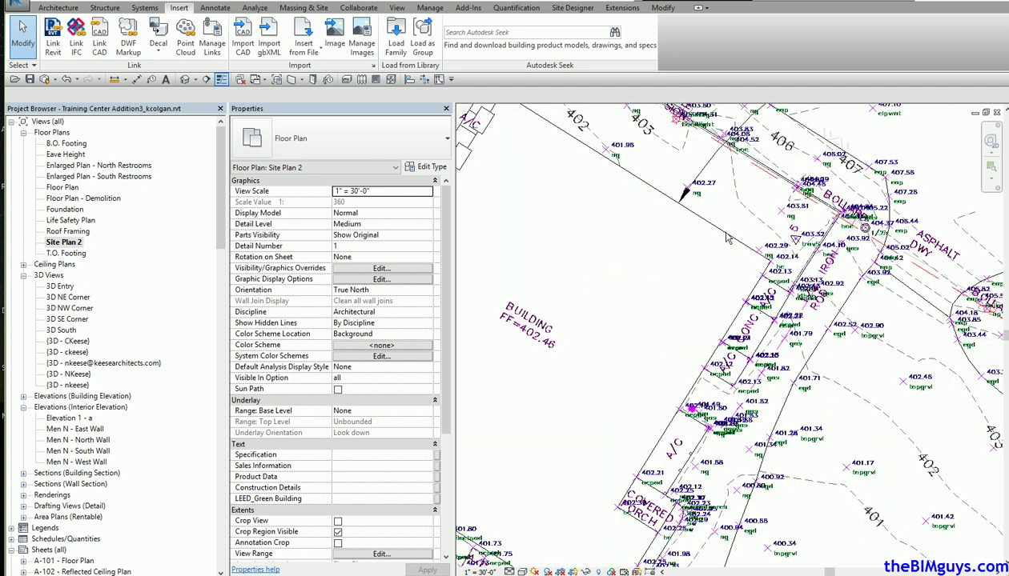
click(724, 240)
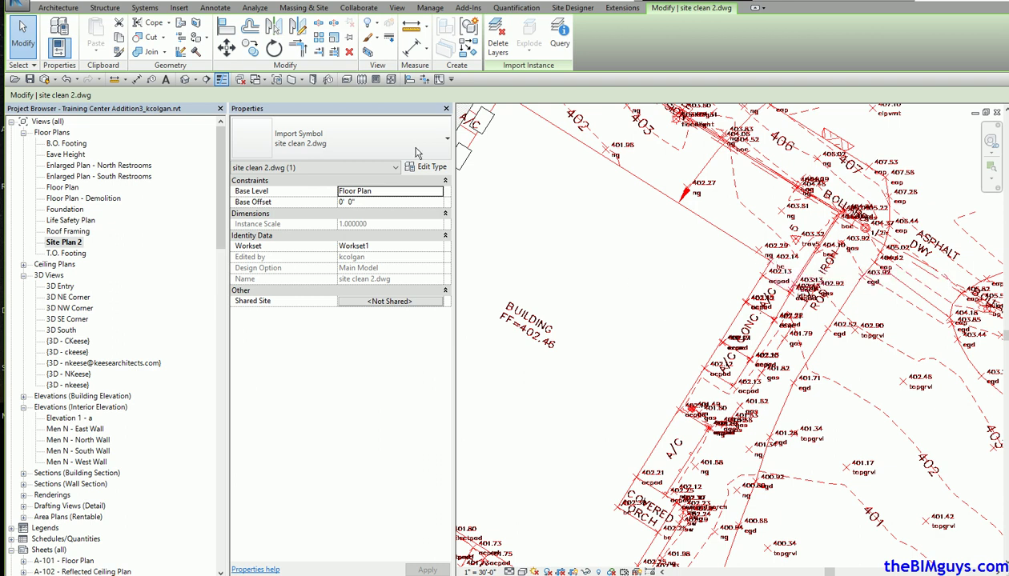
click(226, 50)
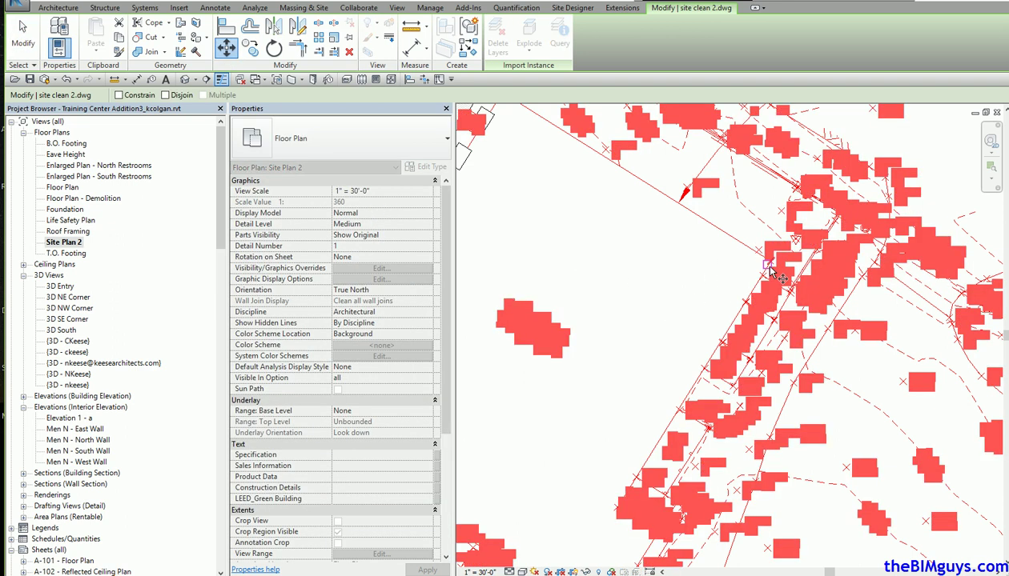
scroll(772, 272, up, 3)
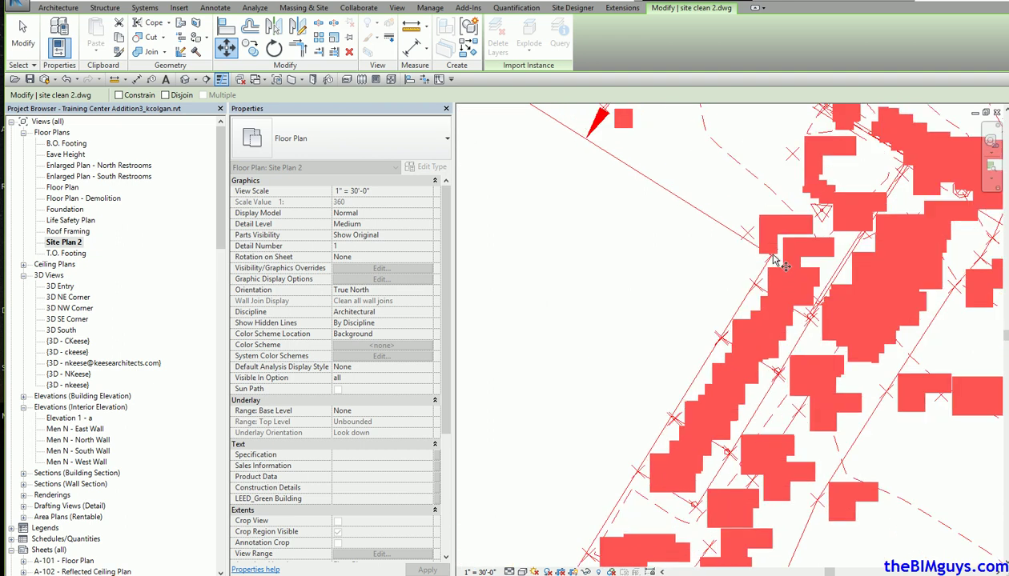
click(772, 256)
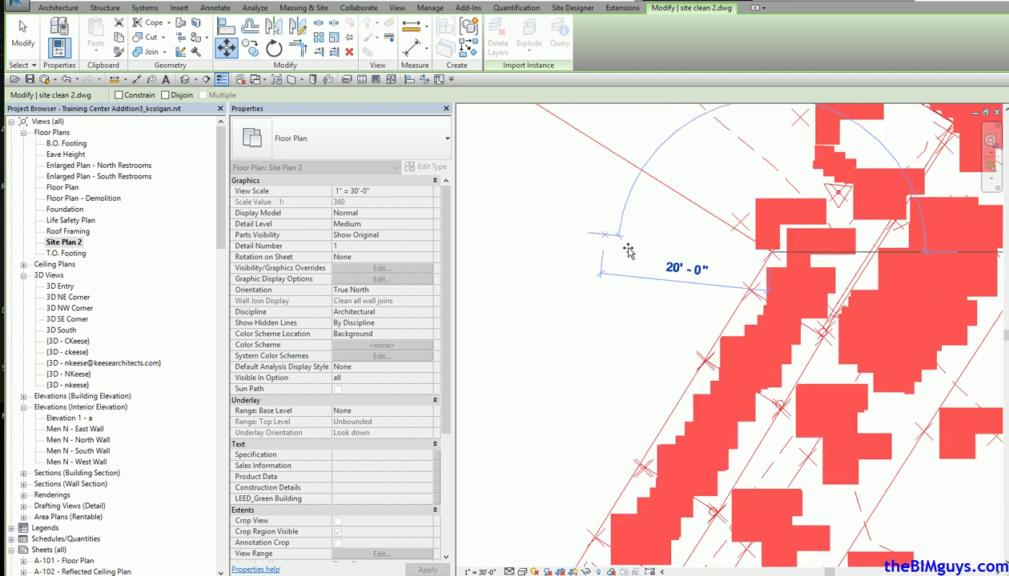
click(641, 323)
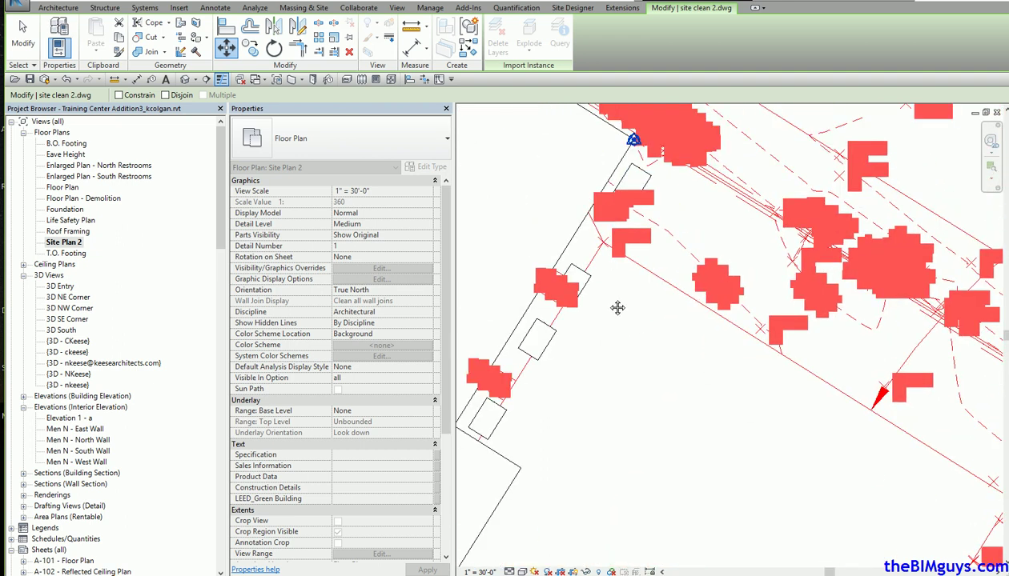
scroll(633, 145, up, 2)
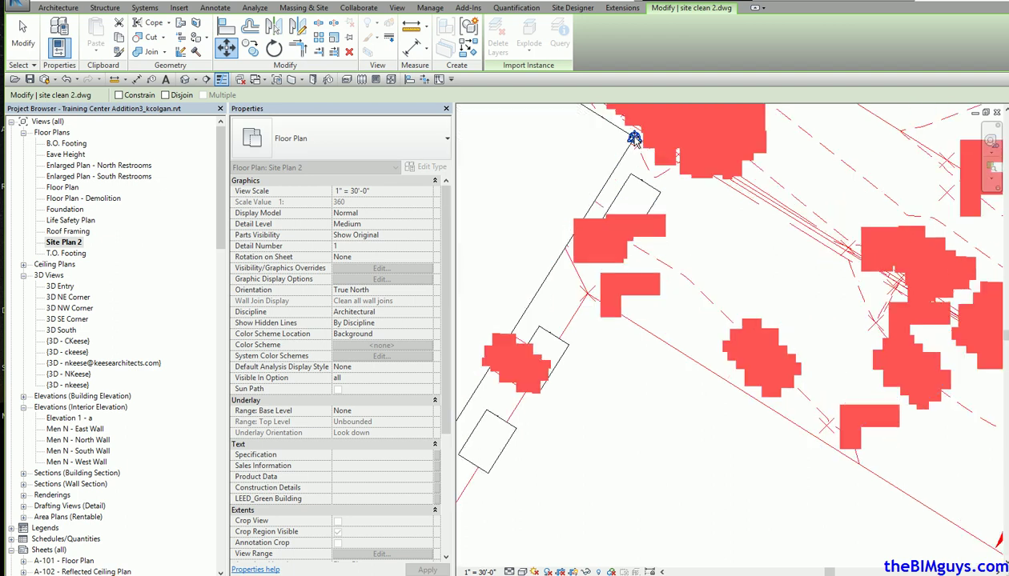
scroll(633, 142, up, 2)
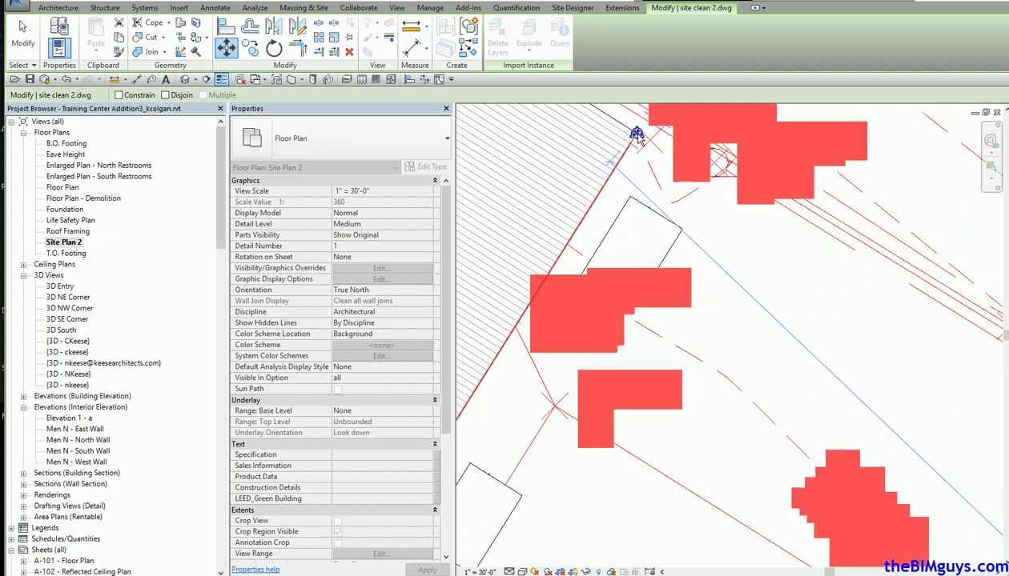
click(644, 148)
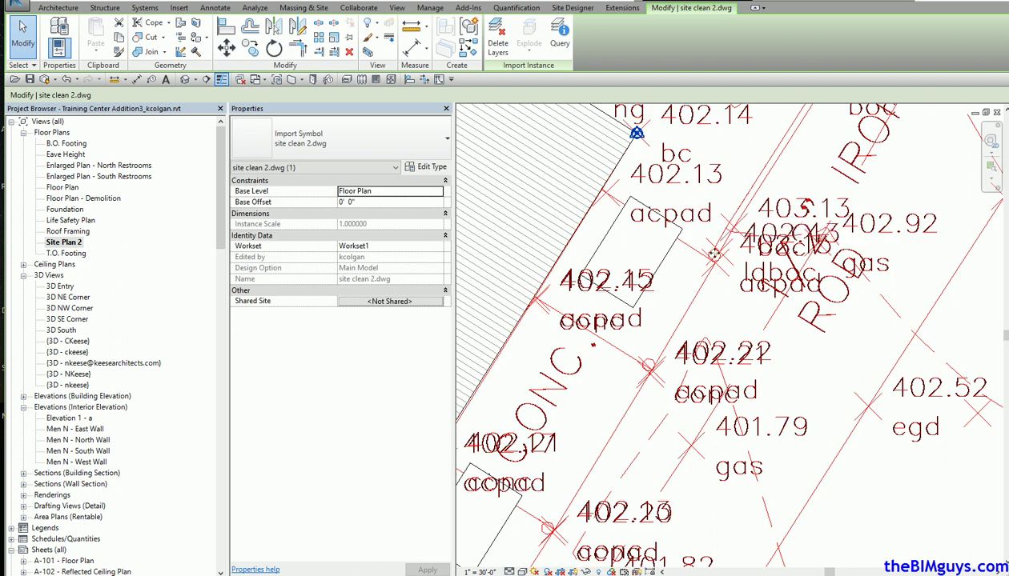
- Examine how the moved survey's walks, pads and property lines fit around the Revit building across the whole site
scroll(698, 228, down, 4)
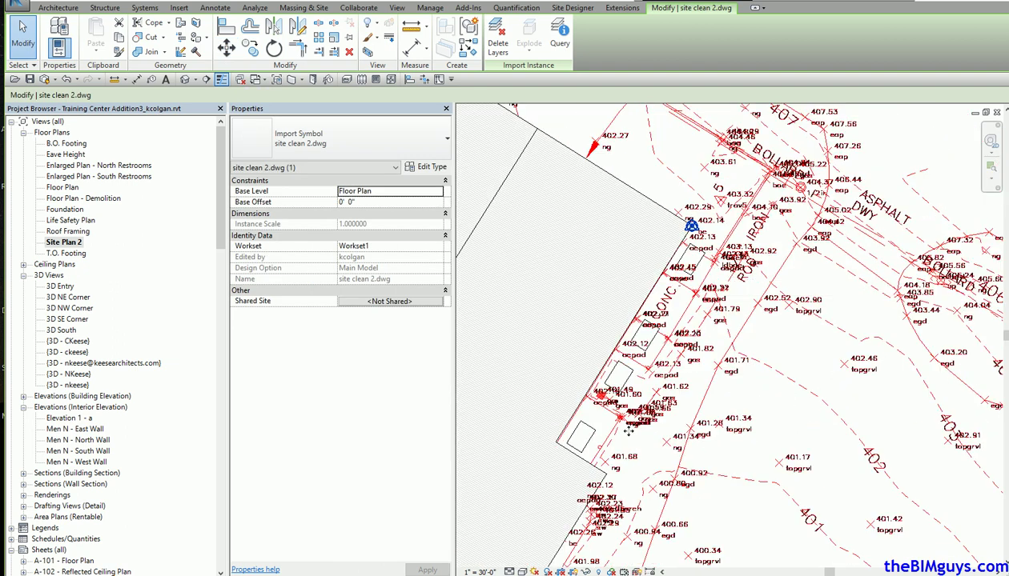
scroll(640, 430, down, 2)
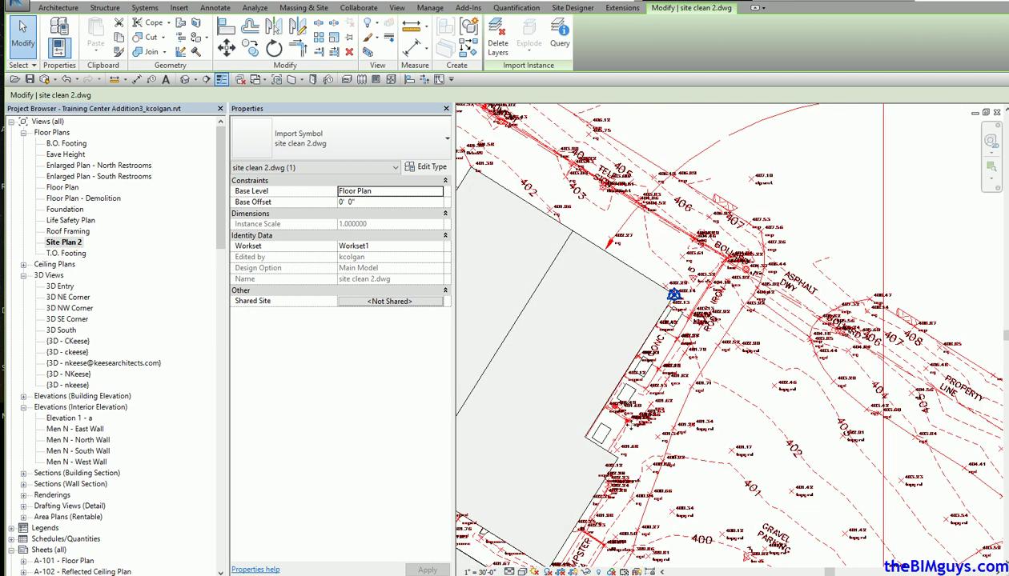
scroll(815, 302, down, 1)
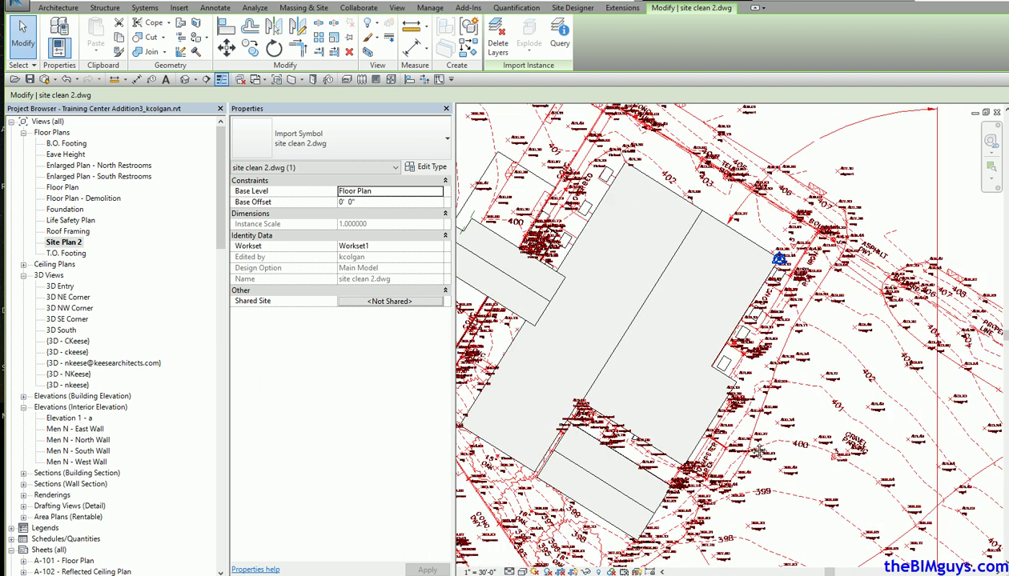
scroll(761, 345, down, 1)
scroll(762, 296, up, 1)
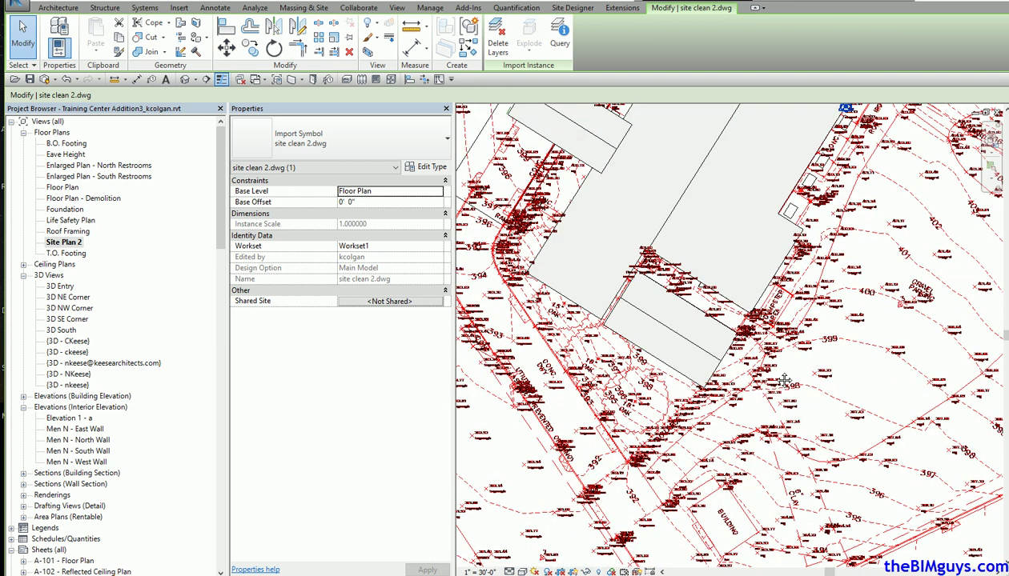
scroll(773, 376, up, 1)
scroll(910, 525, down, 1)
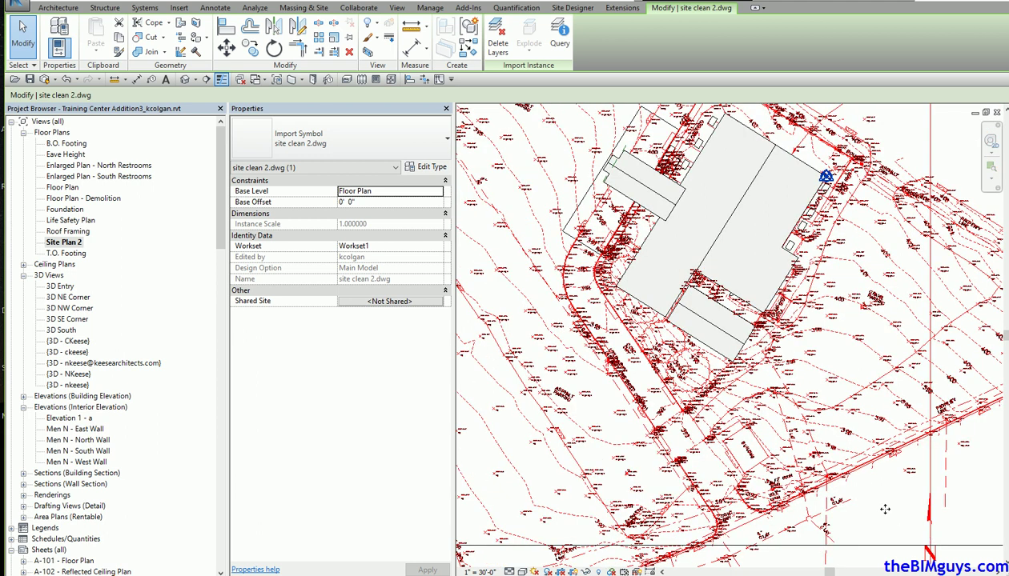
scroll(884, 509, down, 1)
key(Escape)
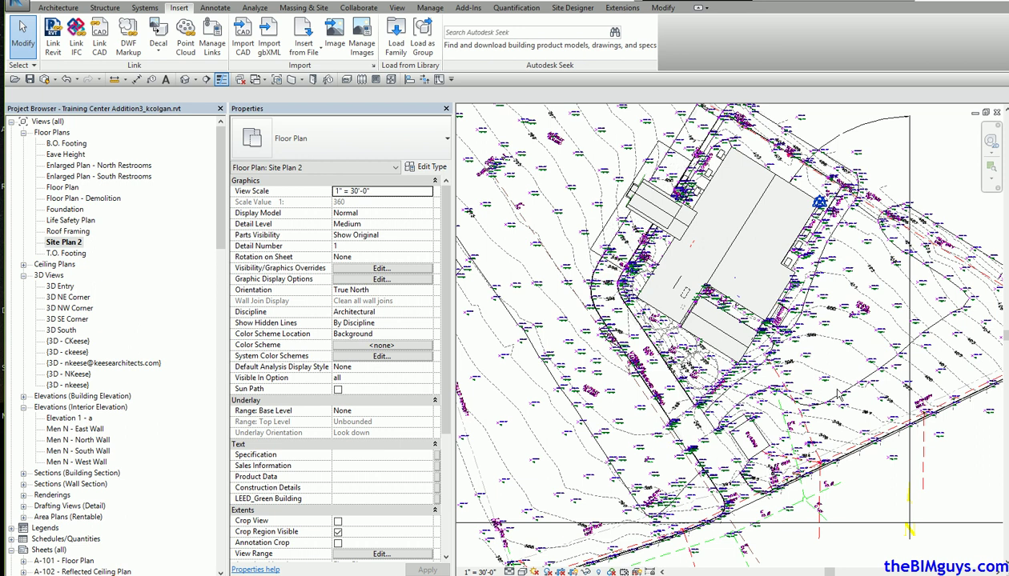
middle_drag(810, 390, 804, 423)
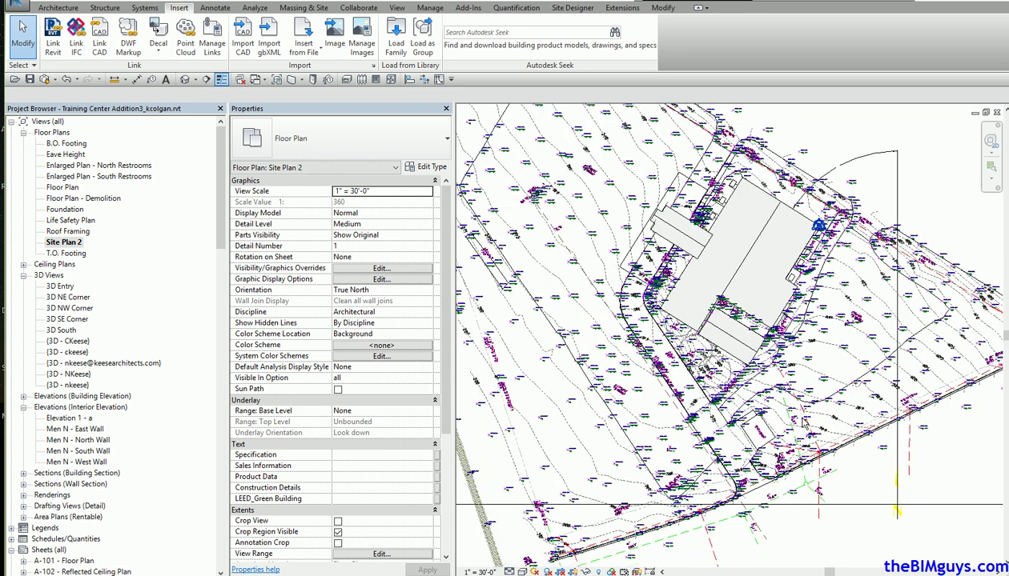
scroll(805, 423, down, 3)
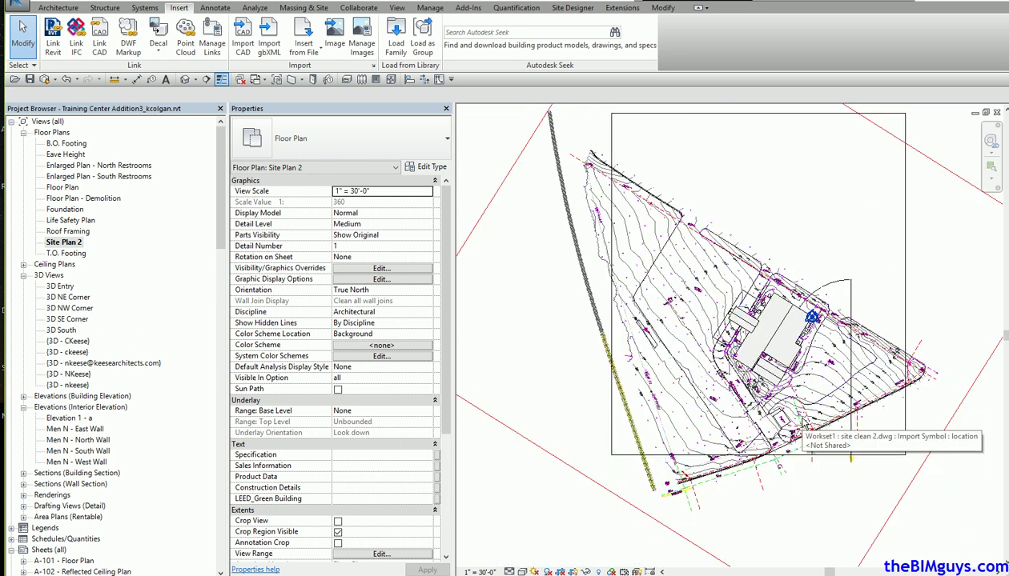
scroll(731, 398, up, 2)
scroll(727, 394, up, 1)
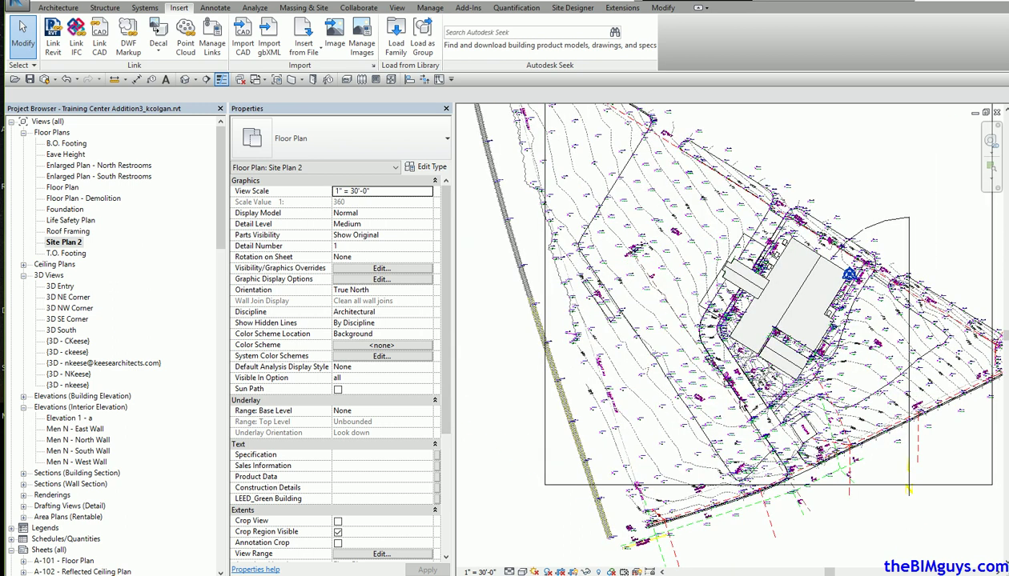
scroll(730, 397, up, 1)
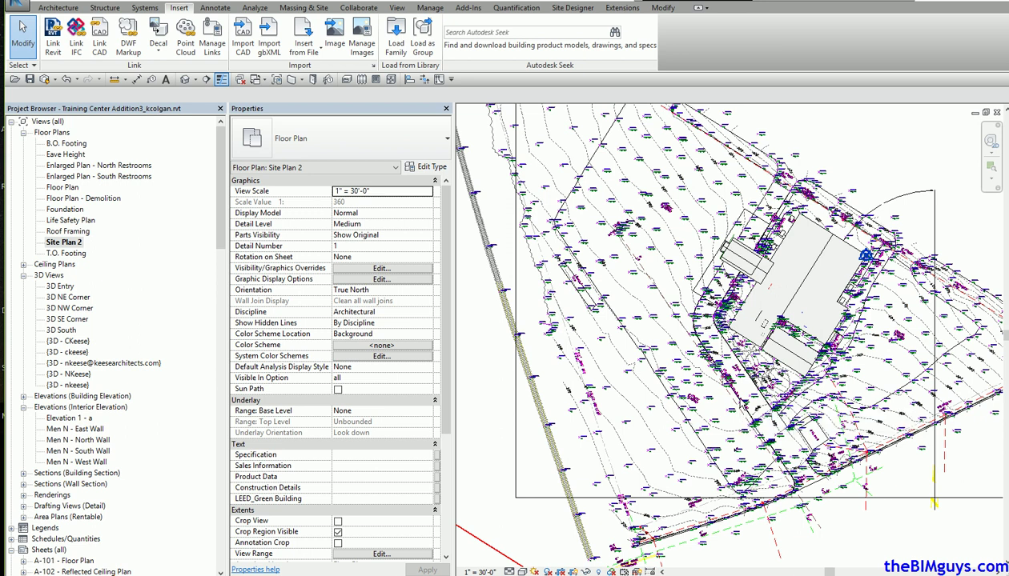
- Review the imported CAD categories and the layers of site clean 2.dwg in Site Plan 2's visibility overrides, leaving them as they are
key(v)
key(g)
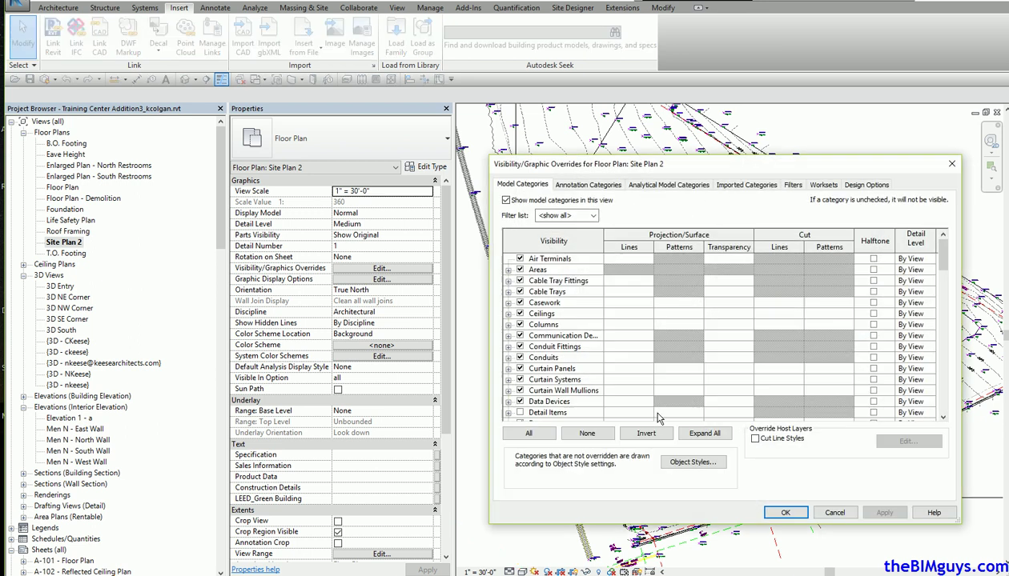
click(747, 185)
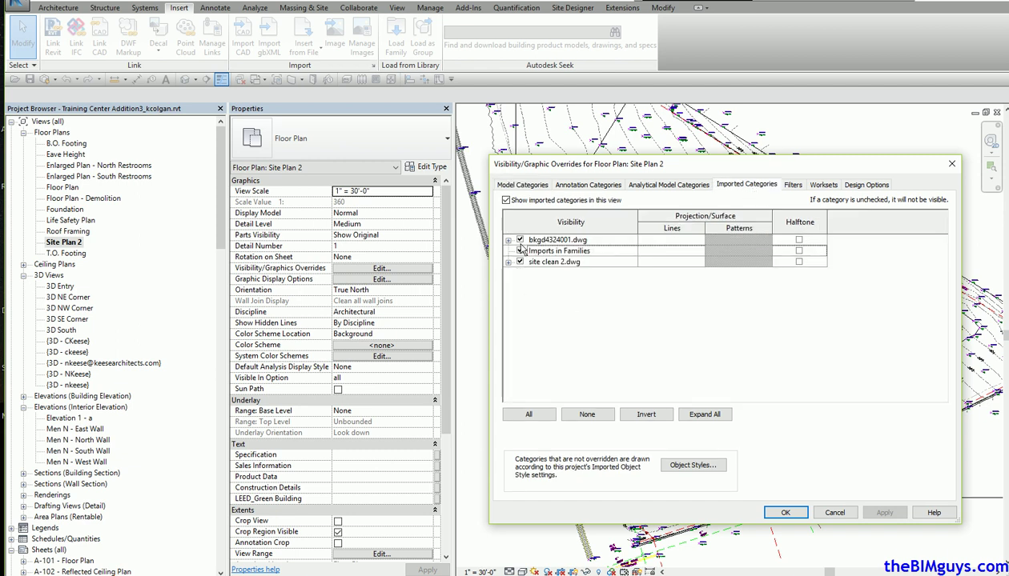
click(608, 243)
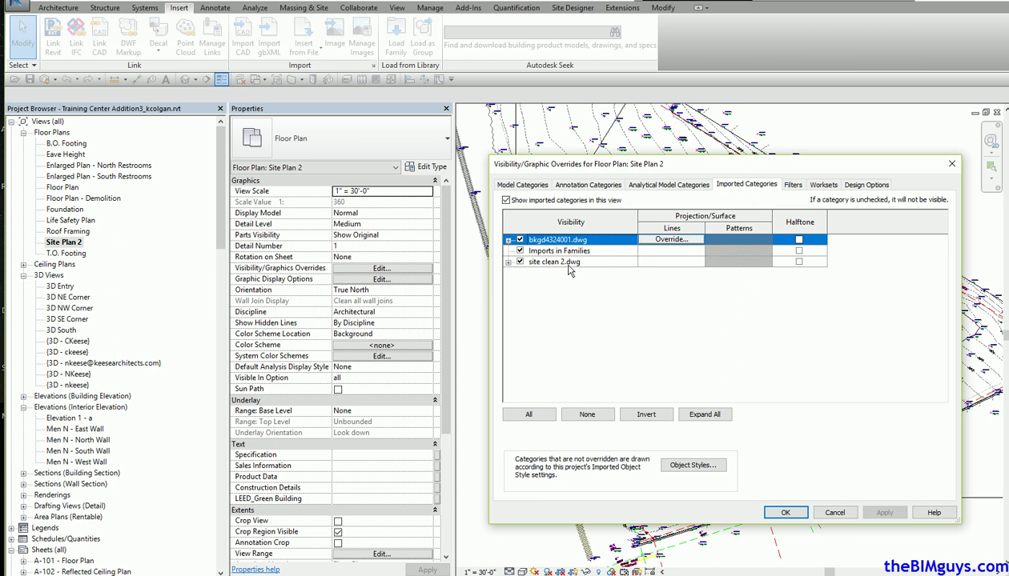
click(508, 262)
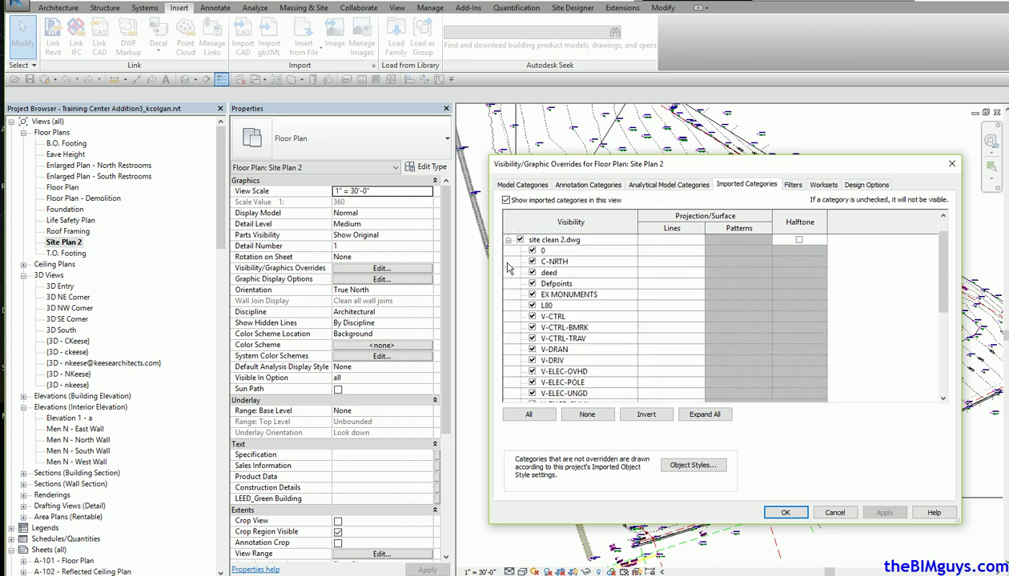
drag(943, 307, 942, 380)
click(835, 514)
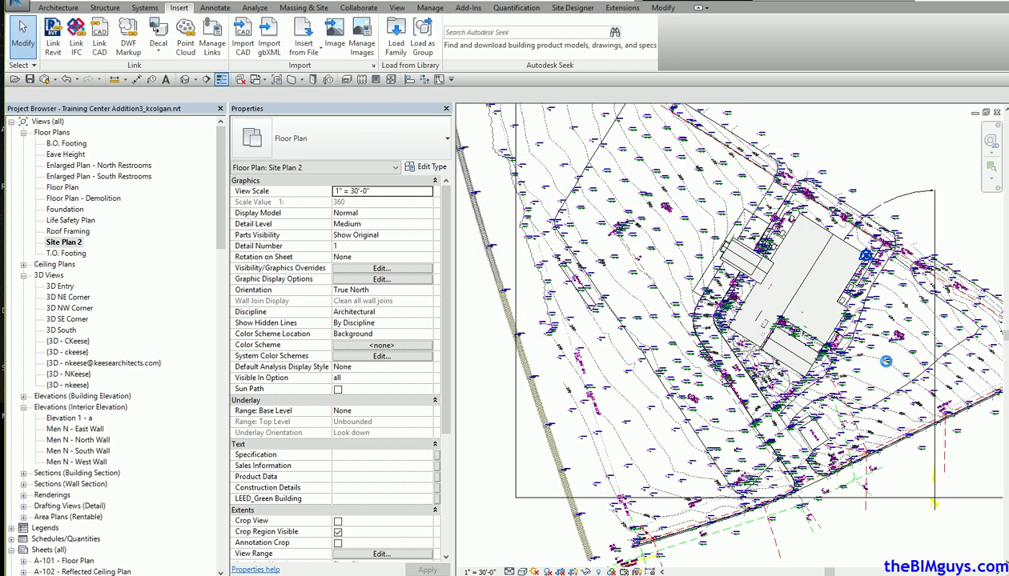
- Query a spot elevation label in the linked survey and hide its V-TOPO-PNTS layer in Site Plan 2
scroll(886, 362, up, 1)
scroll(880, 366, up, 1)
click(880, 355)
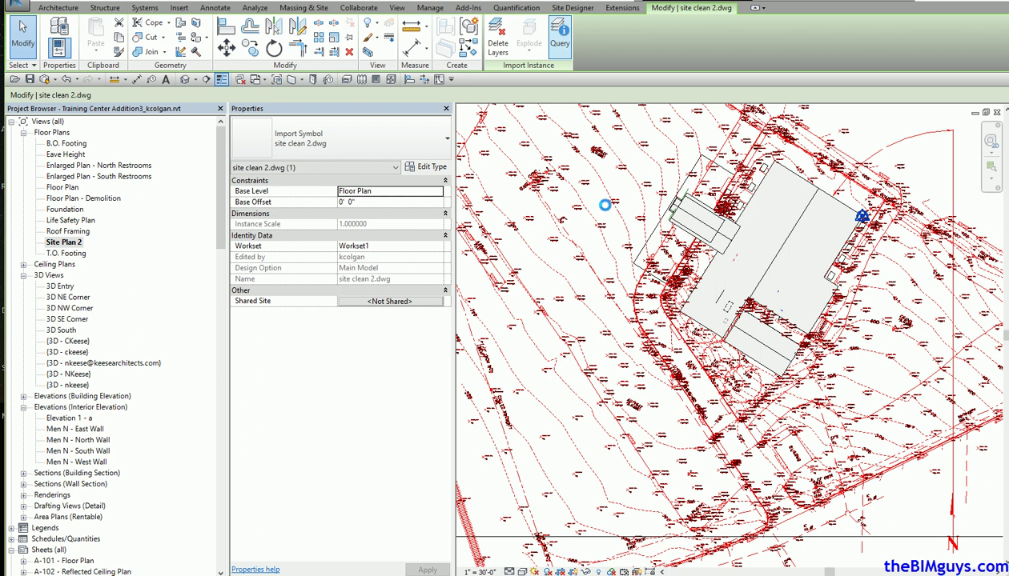
scroll(623, 207, up, 3)
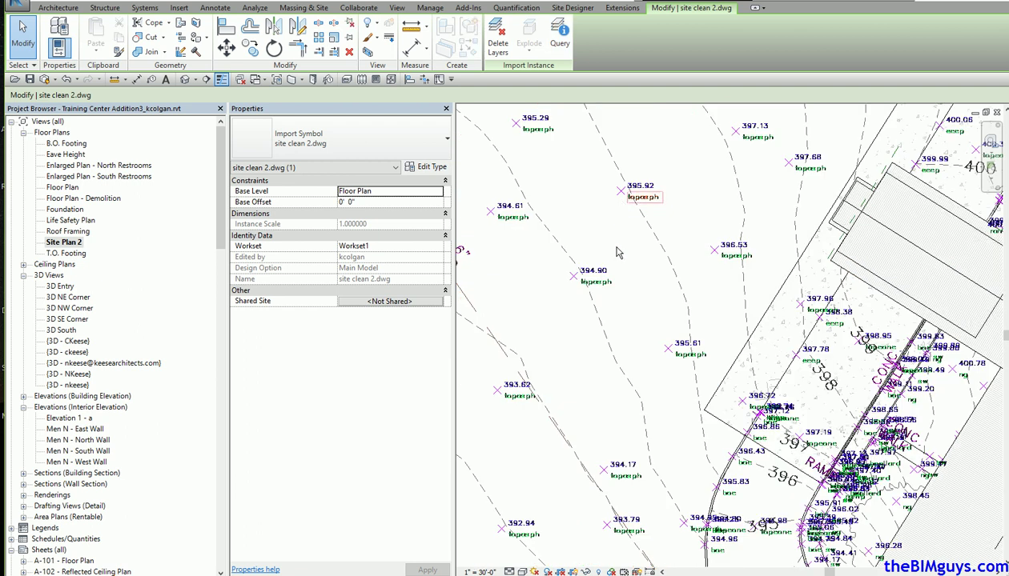
scroll(621, 200, up, 2)
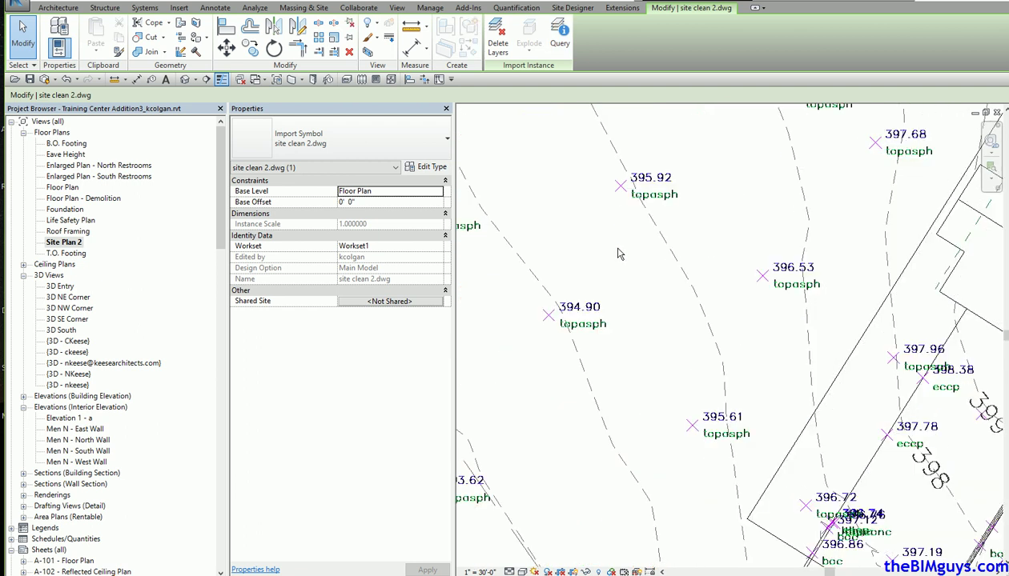
click(669, 196)
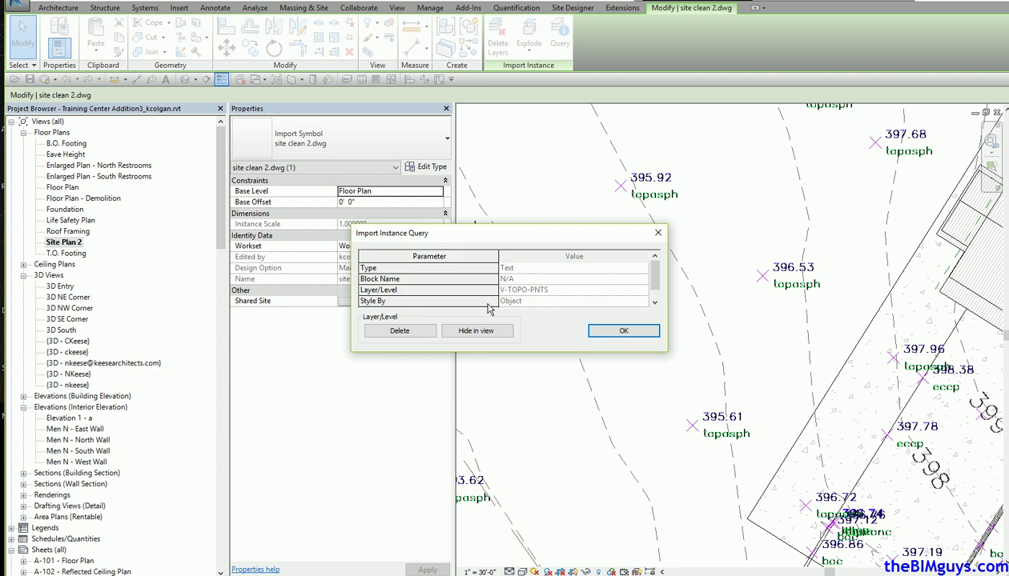
click(476, 332)
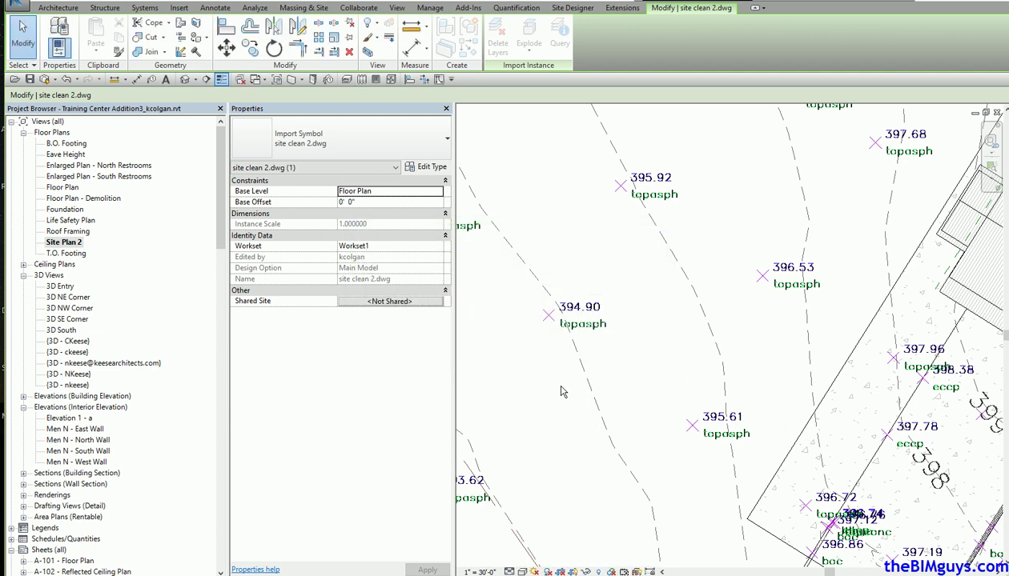
scroll(628, 384, down, 5)
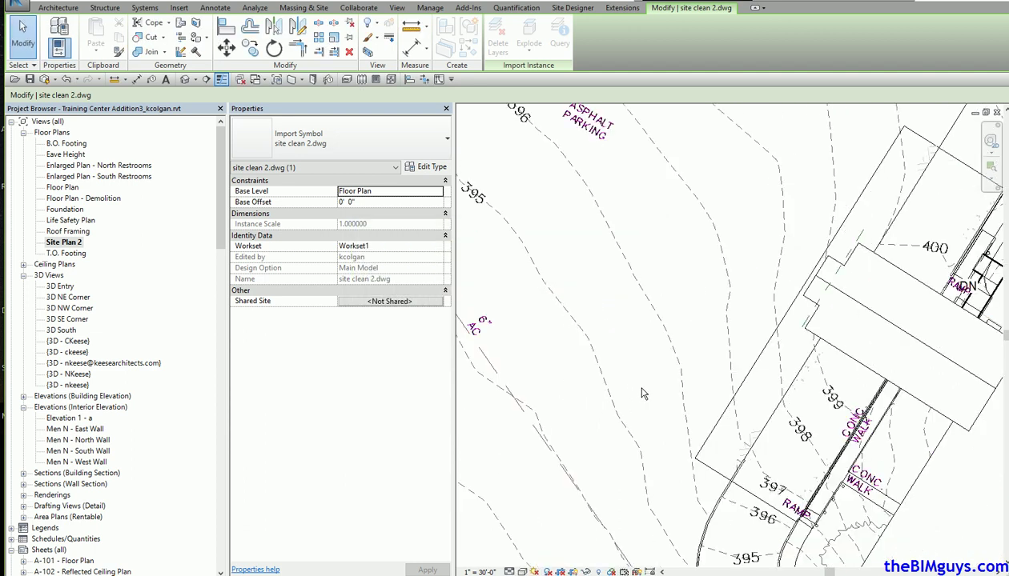
middle_drag(641, 394, 476, 222)
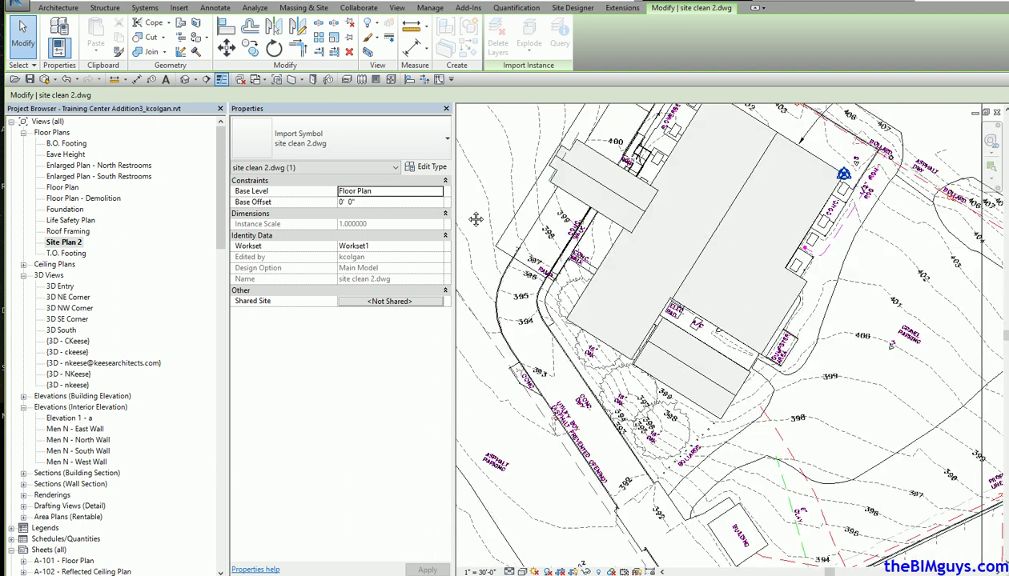
middle_drag(875, 412, 714, 450)
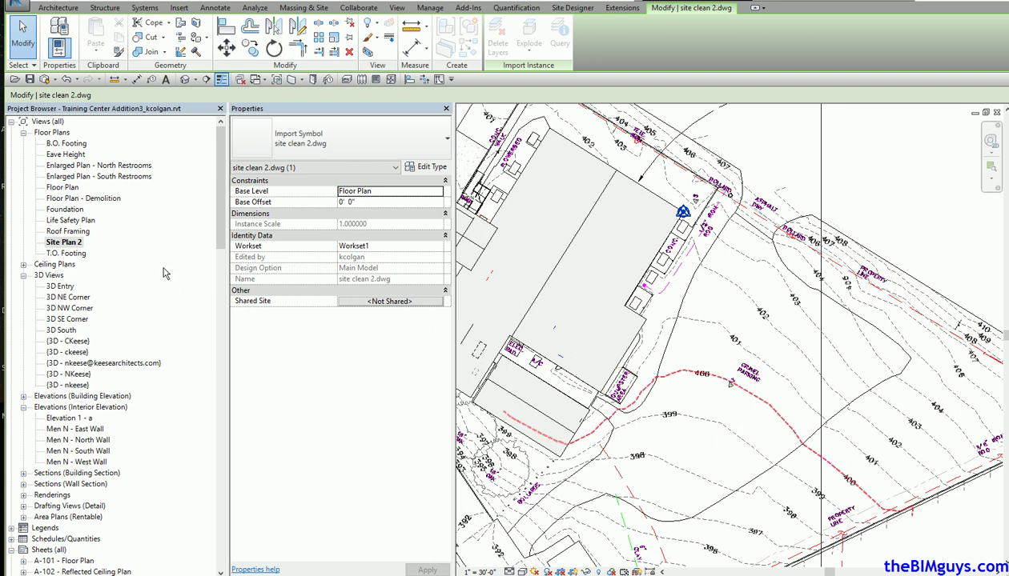
- Open the Floor Plan view, query a spot elevation label in the linked survey and hide its layer there
double_click(65, 191)
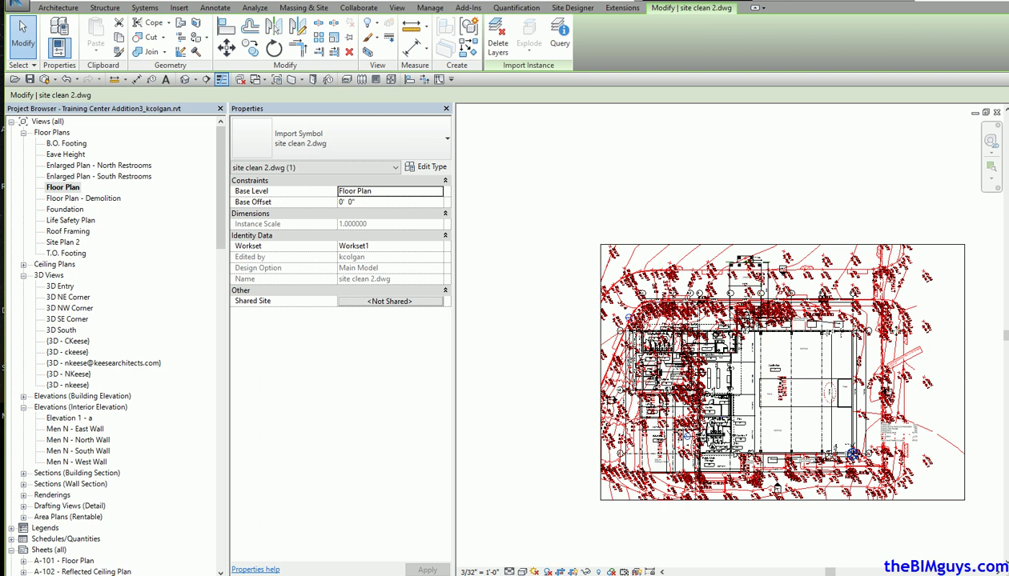
click(890, 210)
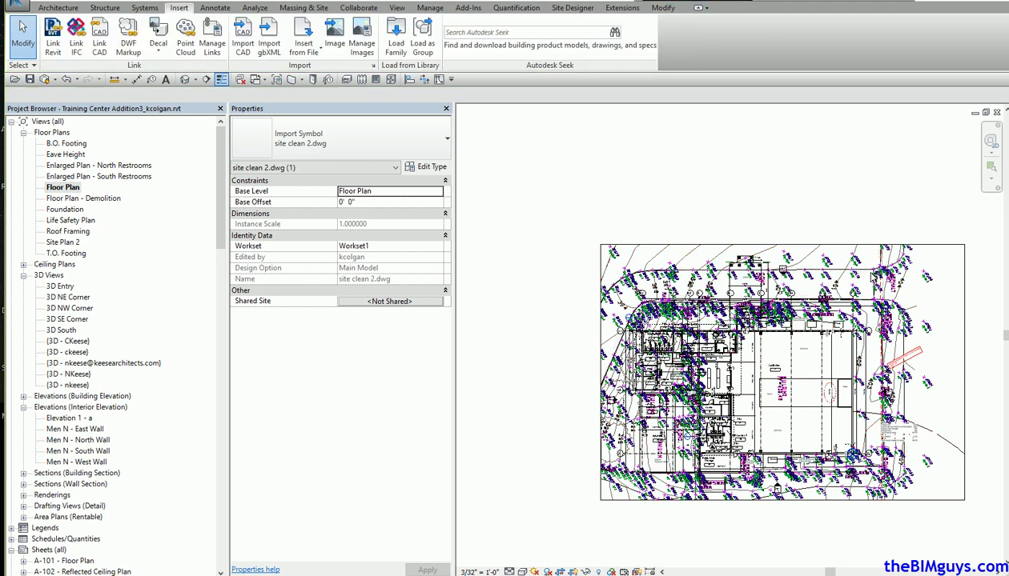
click(871, 275)
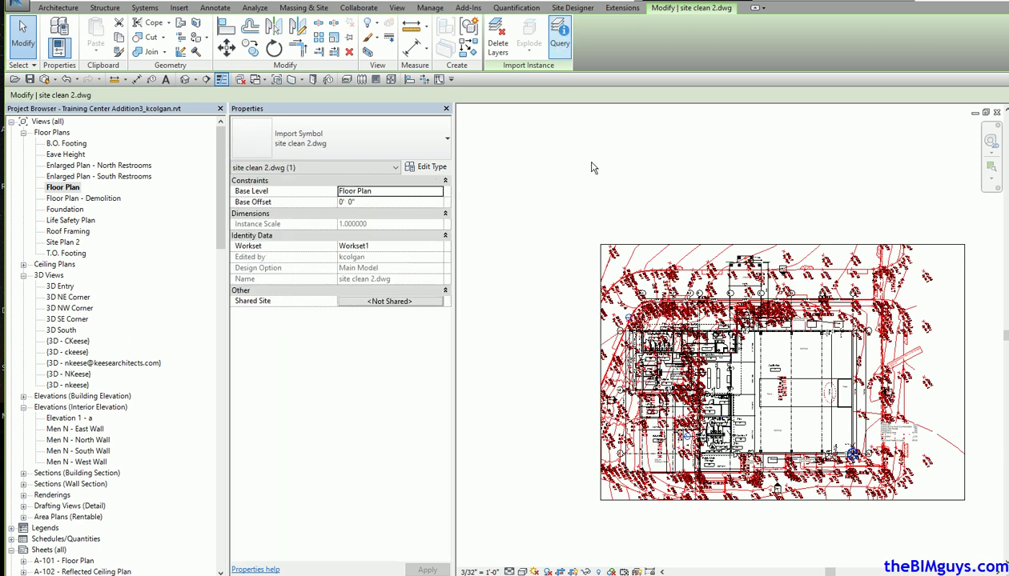
click(825, 277)
click(483, 331)
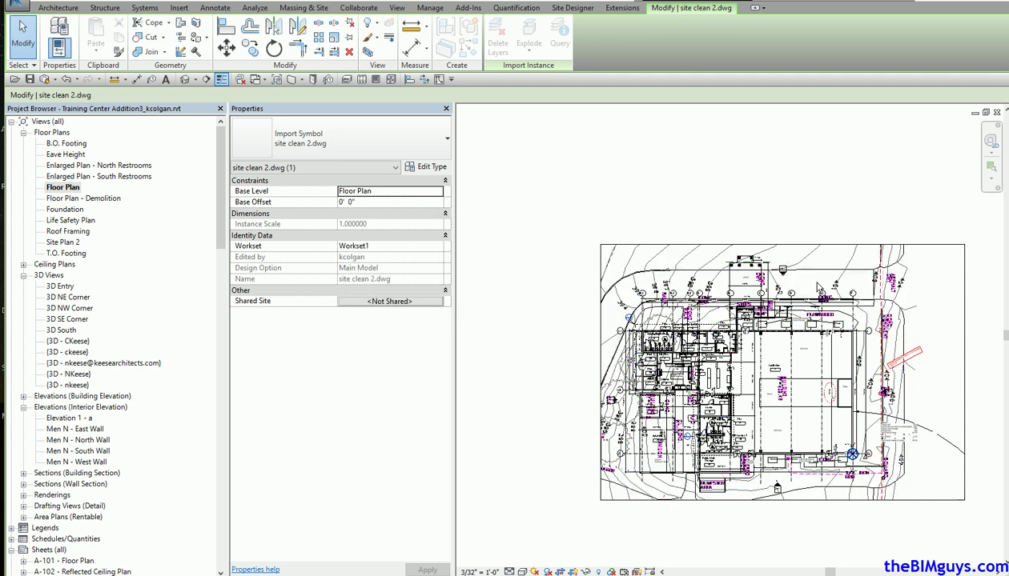
click(839, 146)
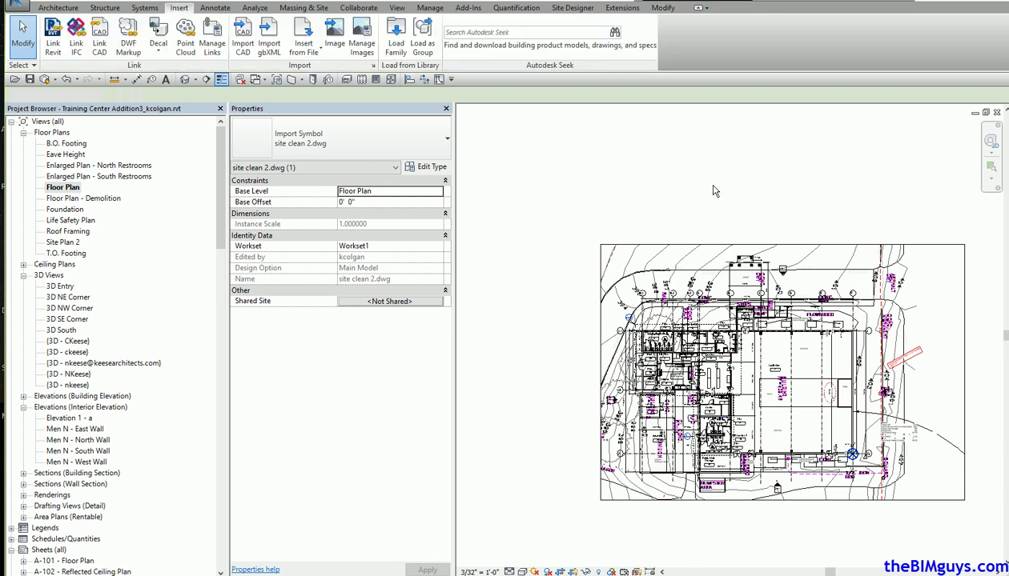
- Set the imported site clean 2.dwg to halftone in the Floor Plan view's visibility overrides
key(v)
key(v)
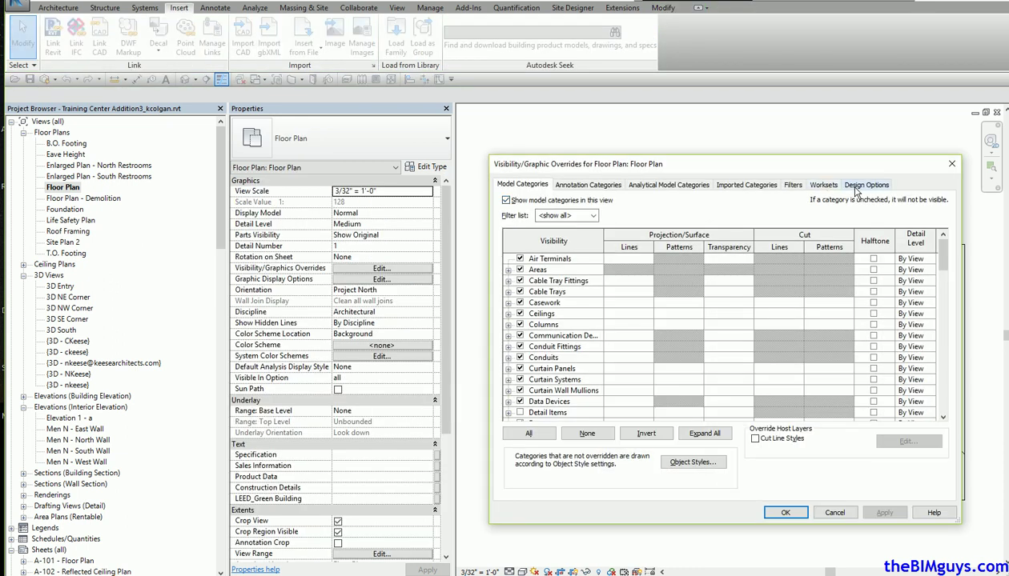
click(719, 185)
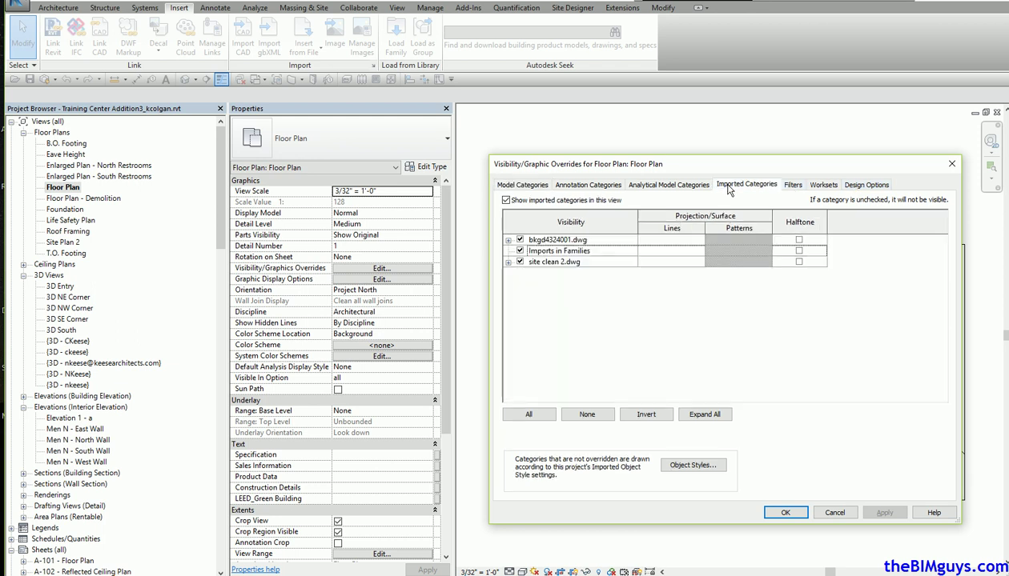
click(798, 262)
click(799, 517)
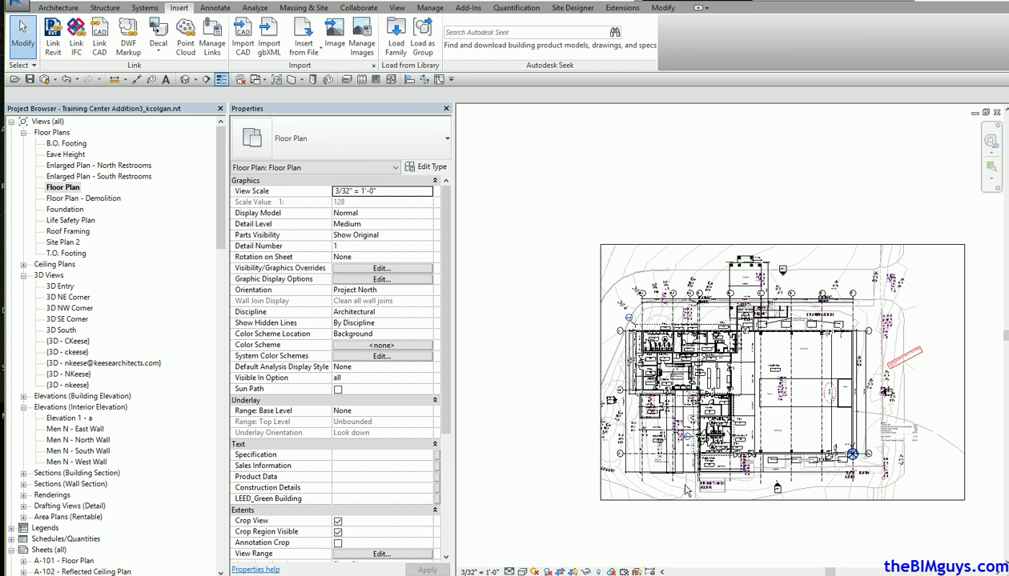
- Review the visibility setting for the whole site clean 2.dwg link in the Floor Plan view, leaving it as is
key(v)
key(g)
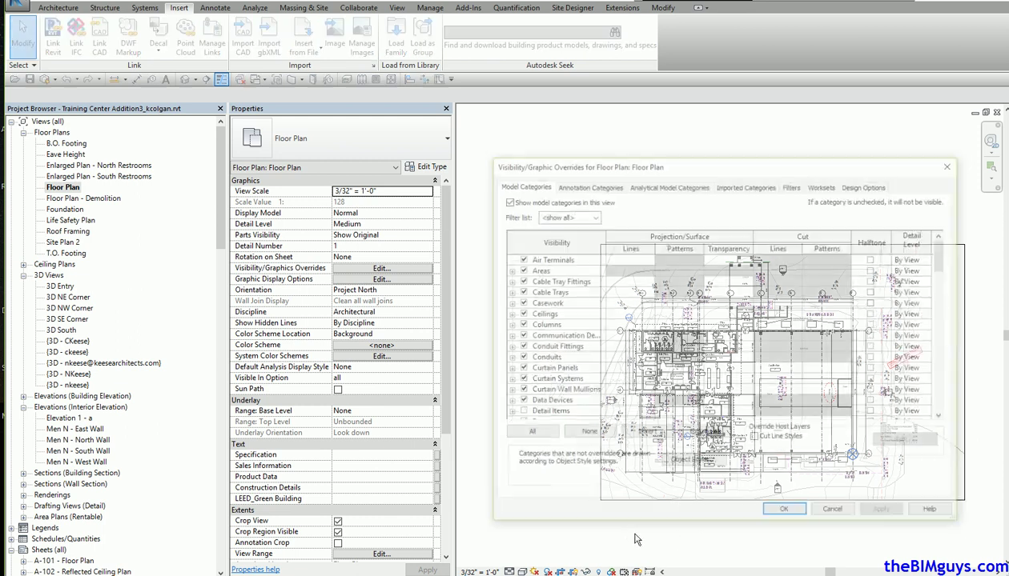
click(752, 185)
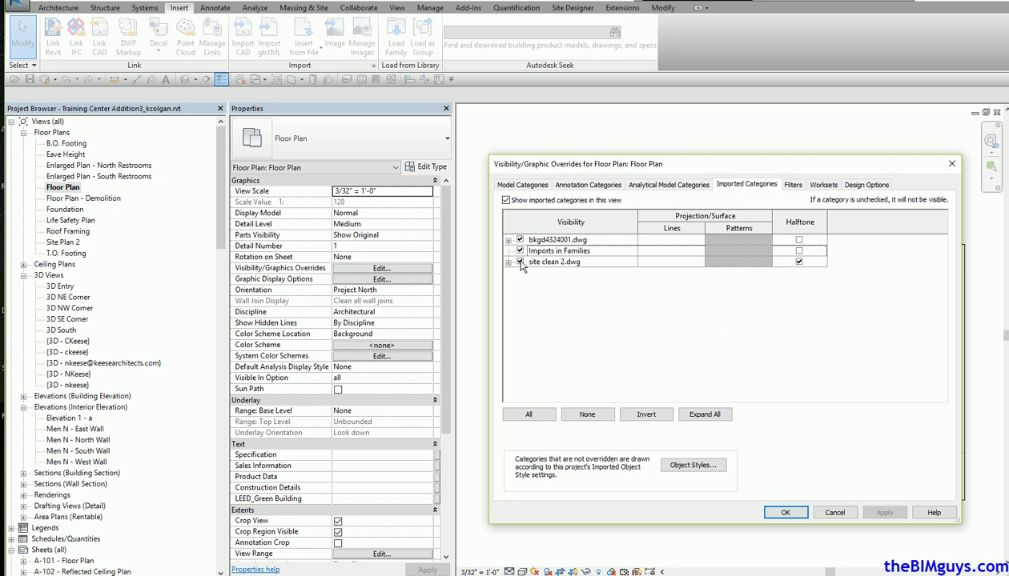
click(835, 513)
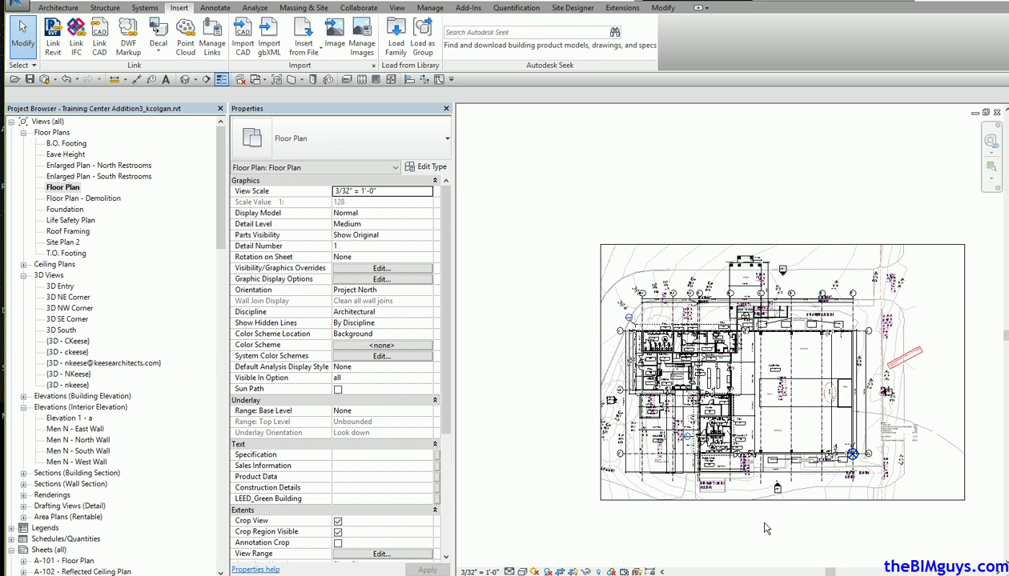
- Reopen the Site Plan 2 view with the whole site around the building in sight
scroll(854, 511, down, 1)
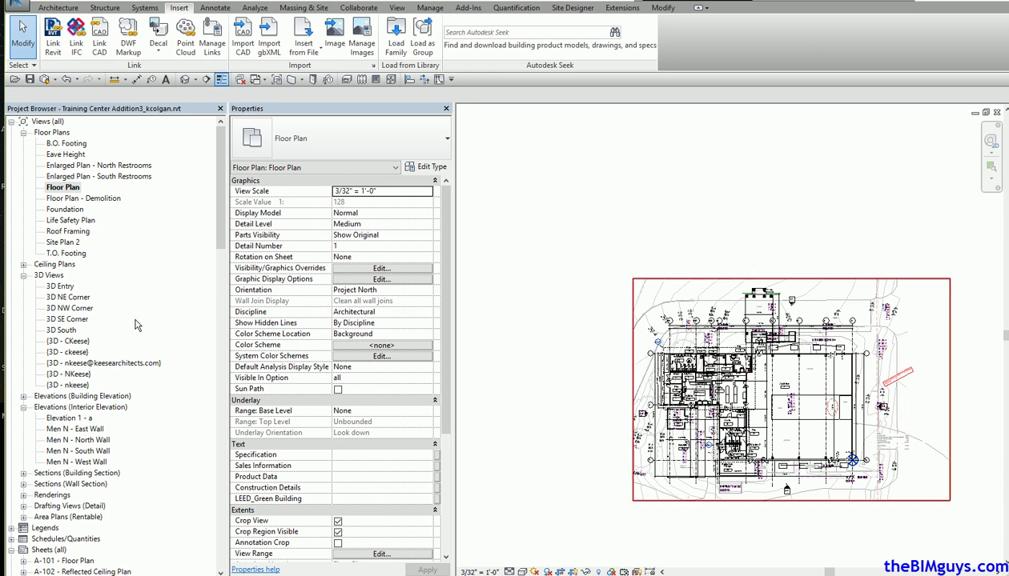
double_click(73, 244)
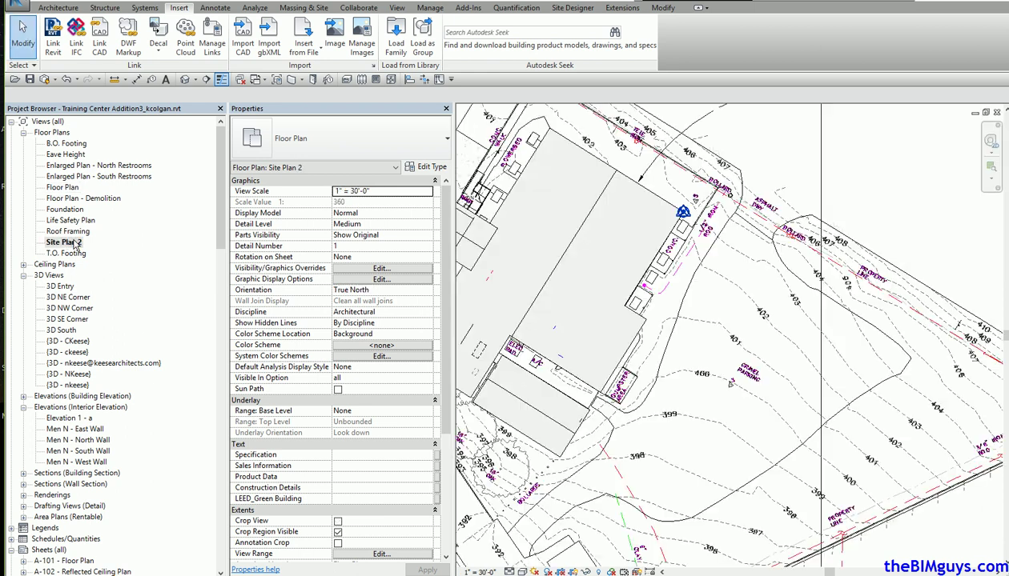
scroll(712, 394, down, 4)
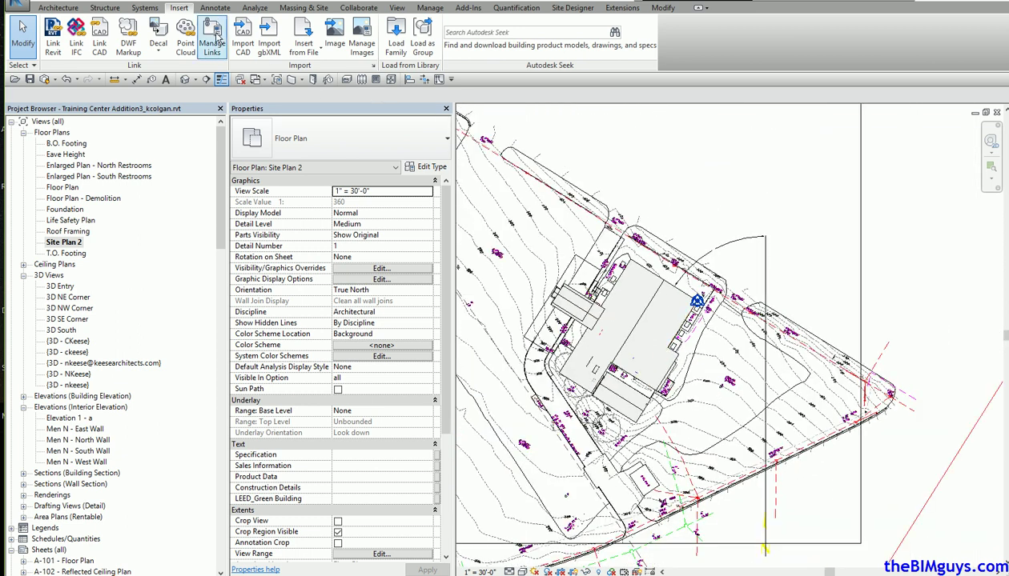
click(103, 43)
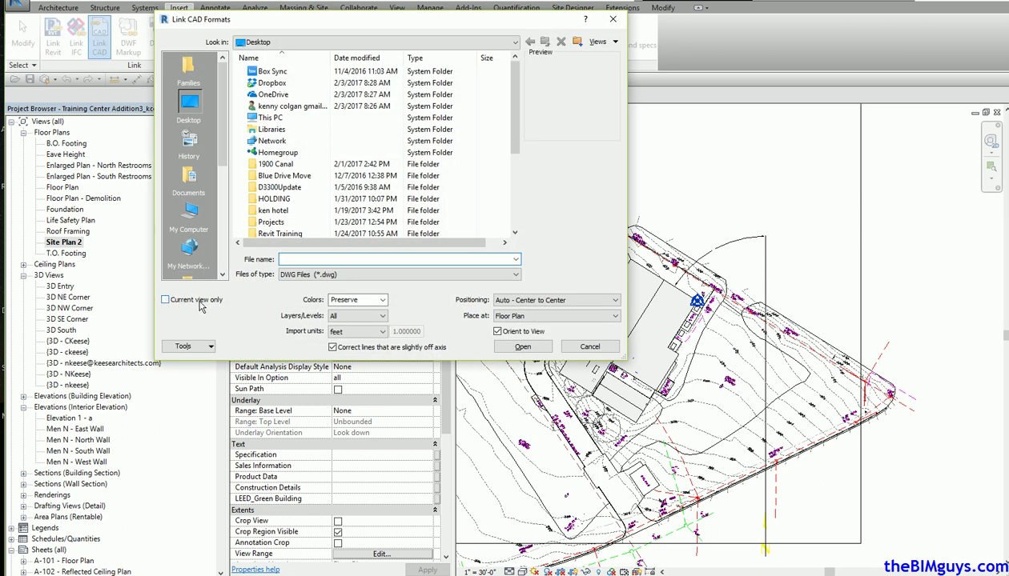
click(166, 300)
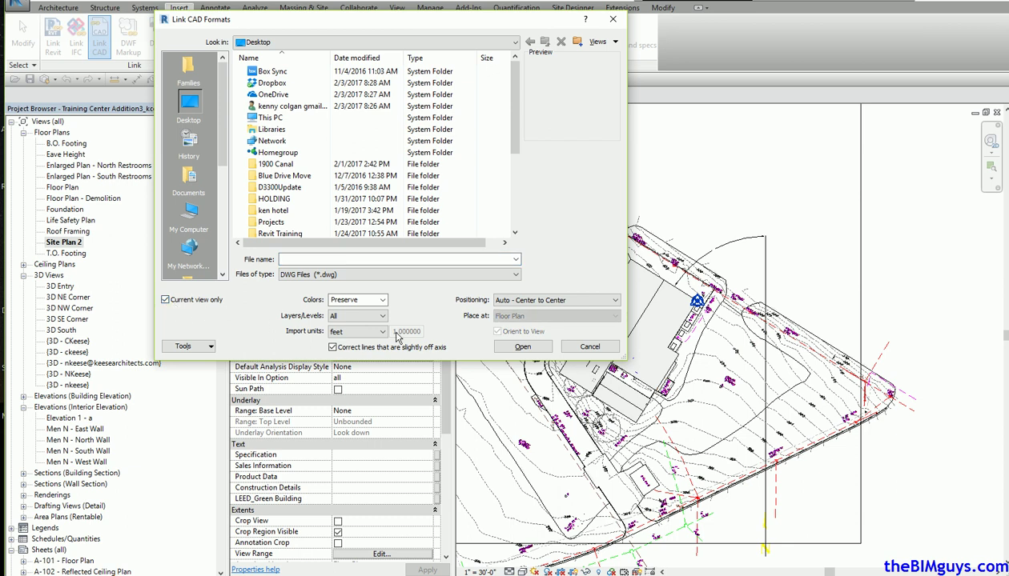
click(590, 347)
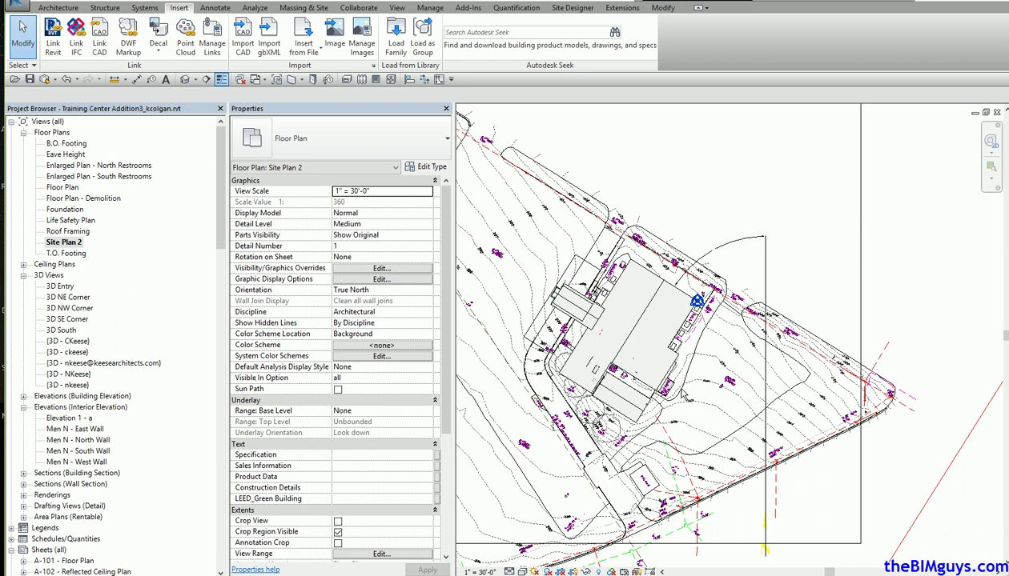
- Place a horizontal spot coordinate with a leader on the building's southernmost corner, near the bollards, in Site Plan 2
middle_drag(621, 462, 766, 356)
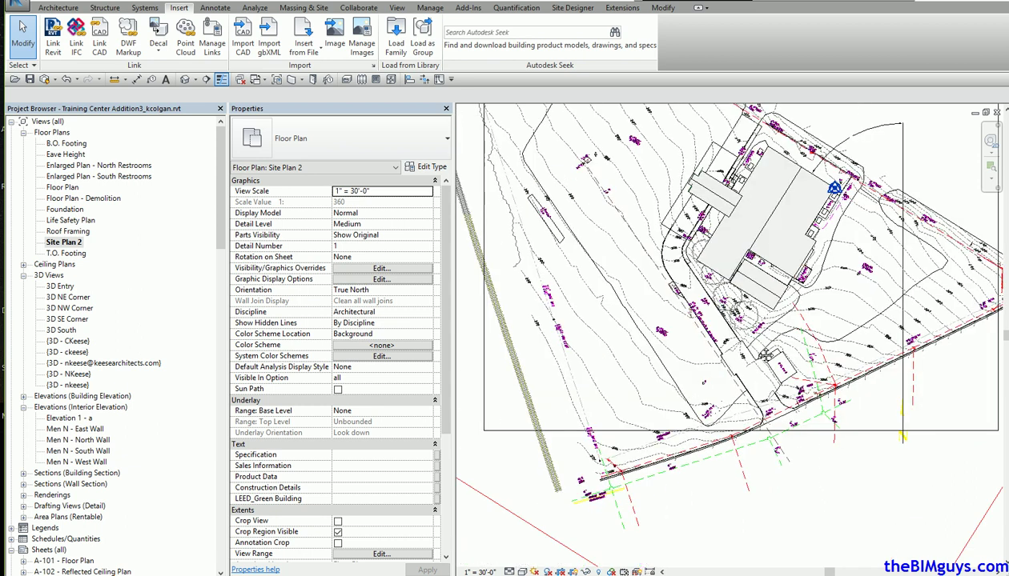
scroll(611, 478, up, 3)
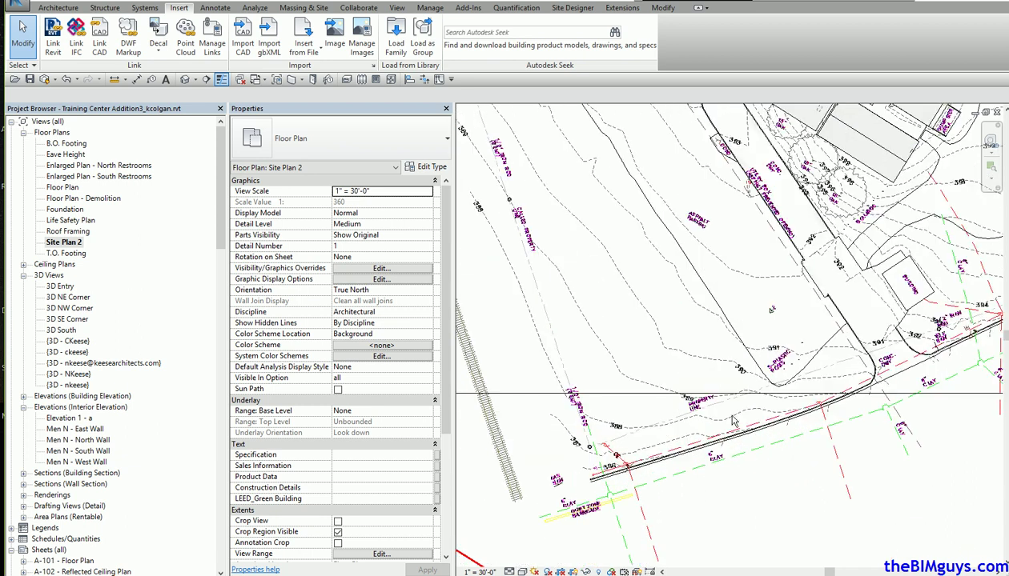
scroll(725, 356, up, 2)
middle_drag(615, 426, 575, 463)
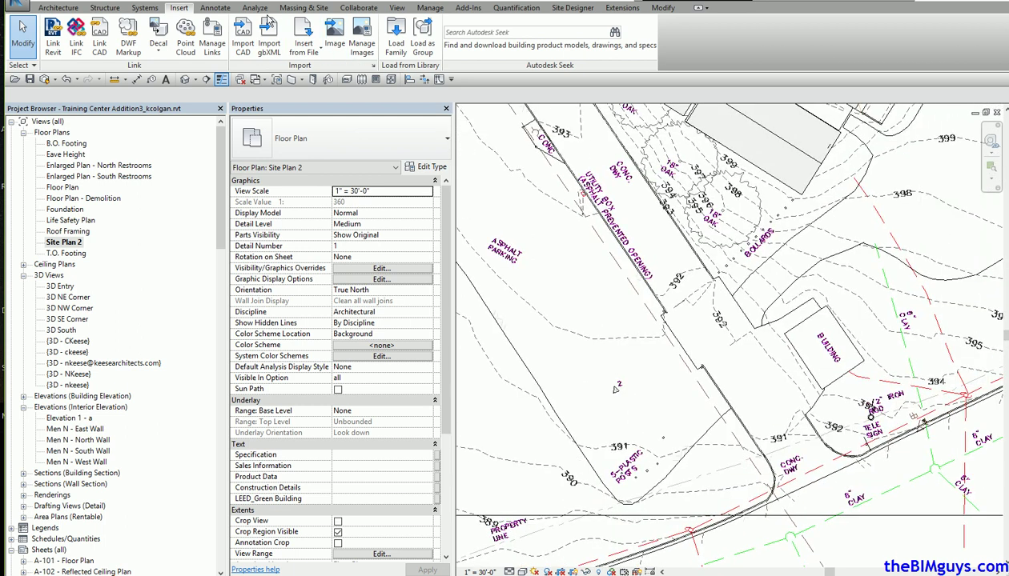
click(217, 8)
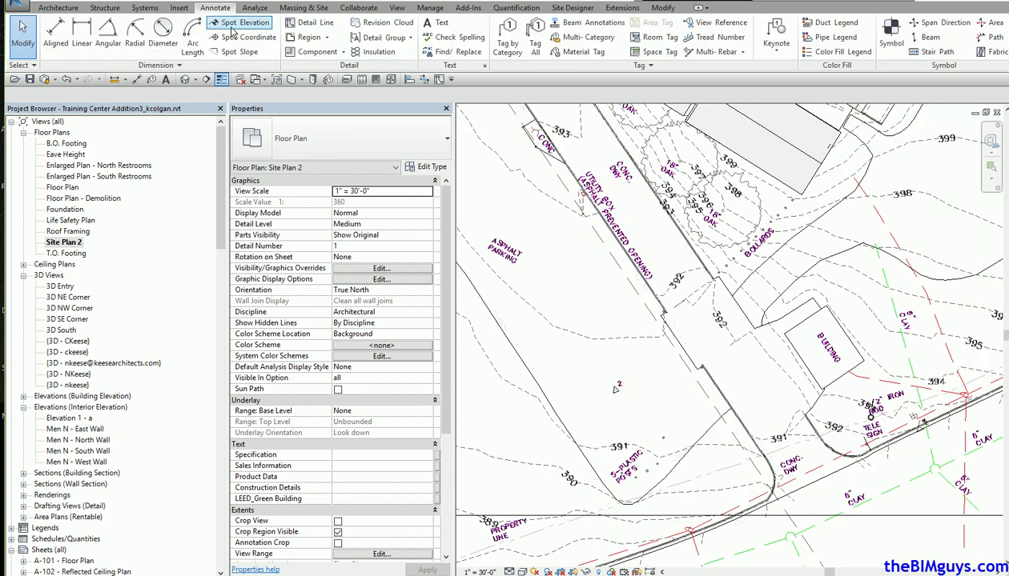
click(244, 38)
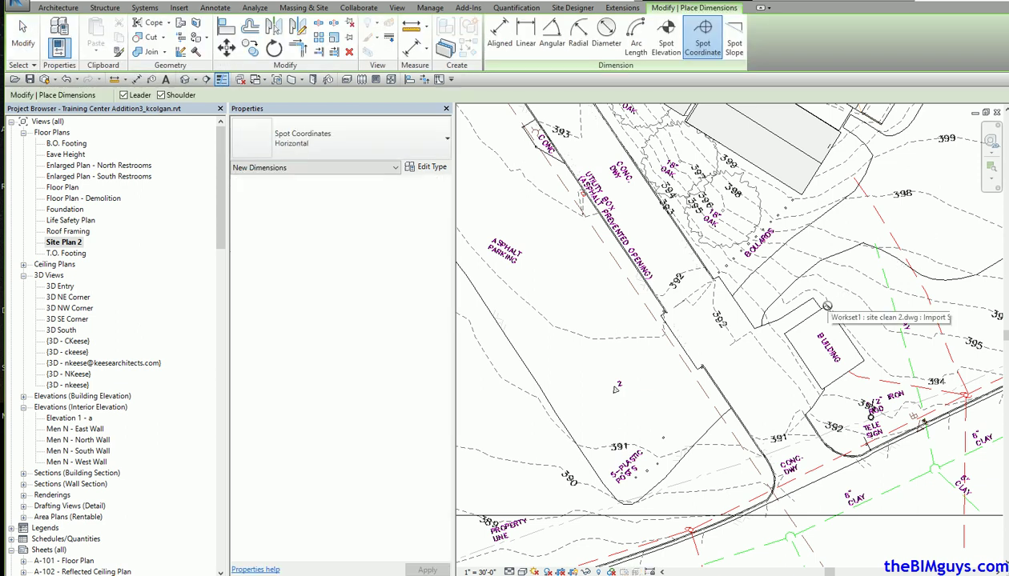
click(800, 194)
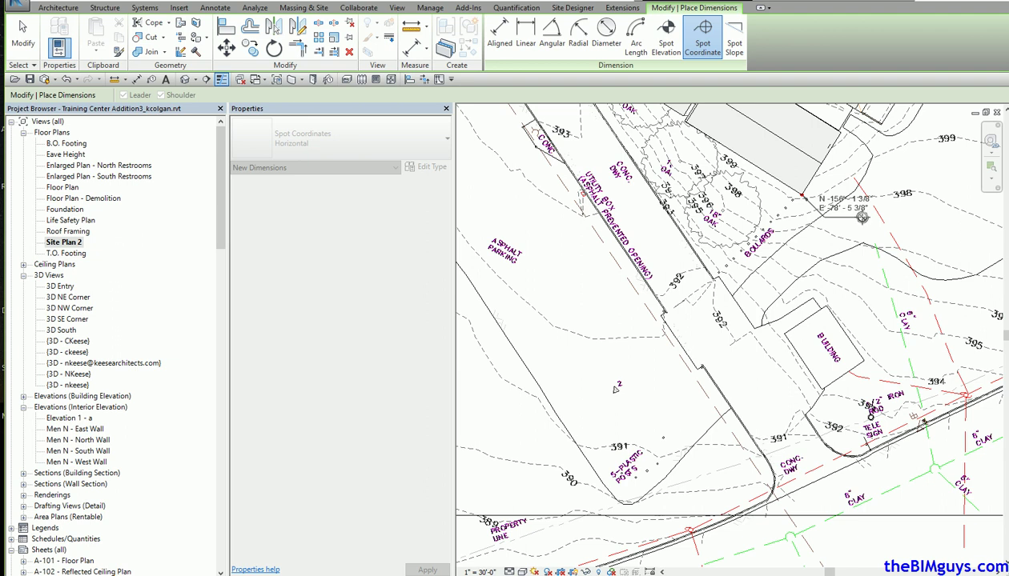
click(862, 217)
key(Escape)
key(Escape)
- Examine where the spot coordinate sits relative to the building corner at the blue point marker
middle_drag(787, 390, 665, 569)
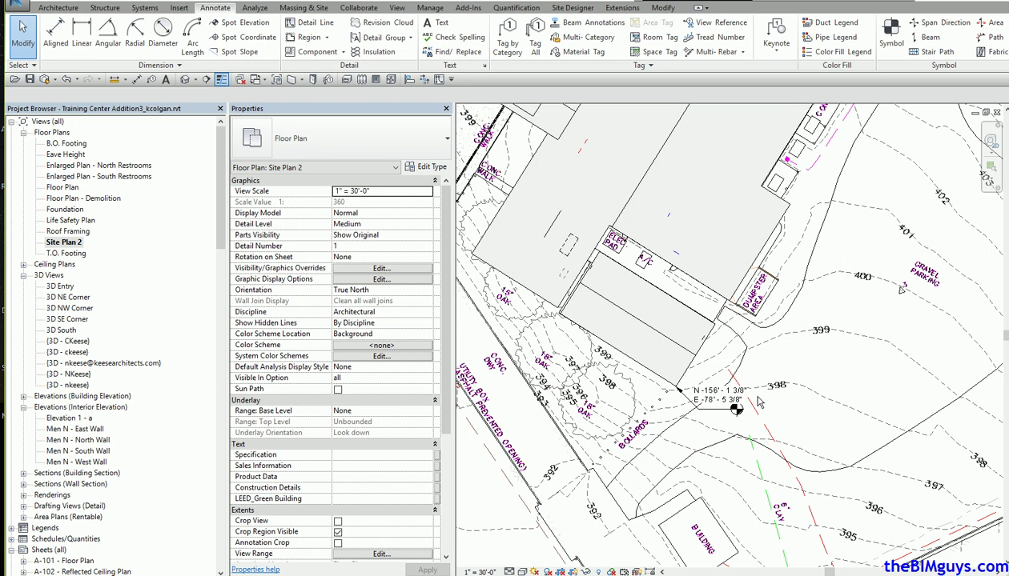
scroll(730, 458, down, 1)
scroll(731, 448, down, 1)
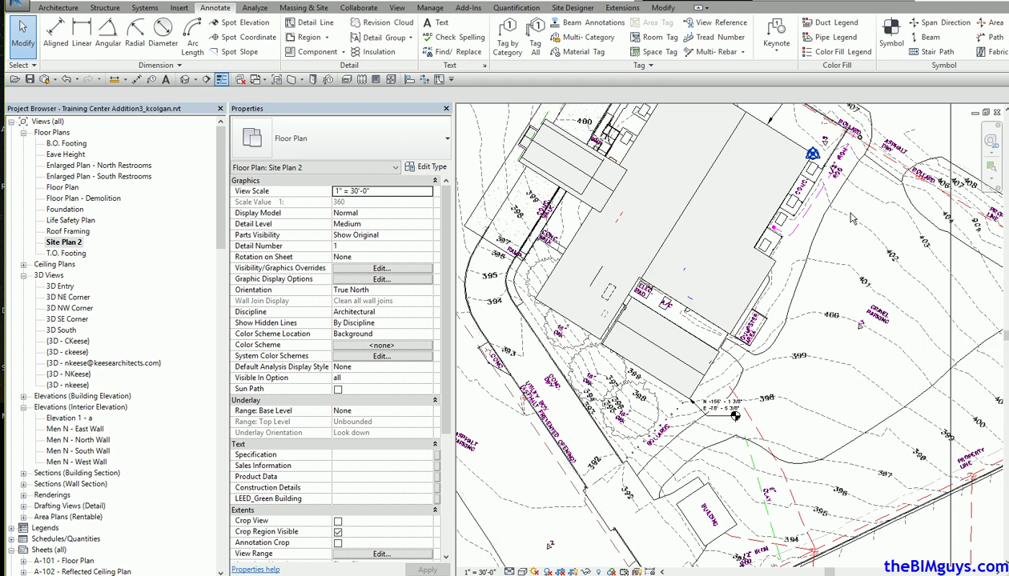
scroll(851, 212, up, 2)
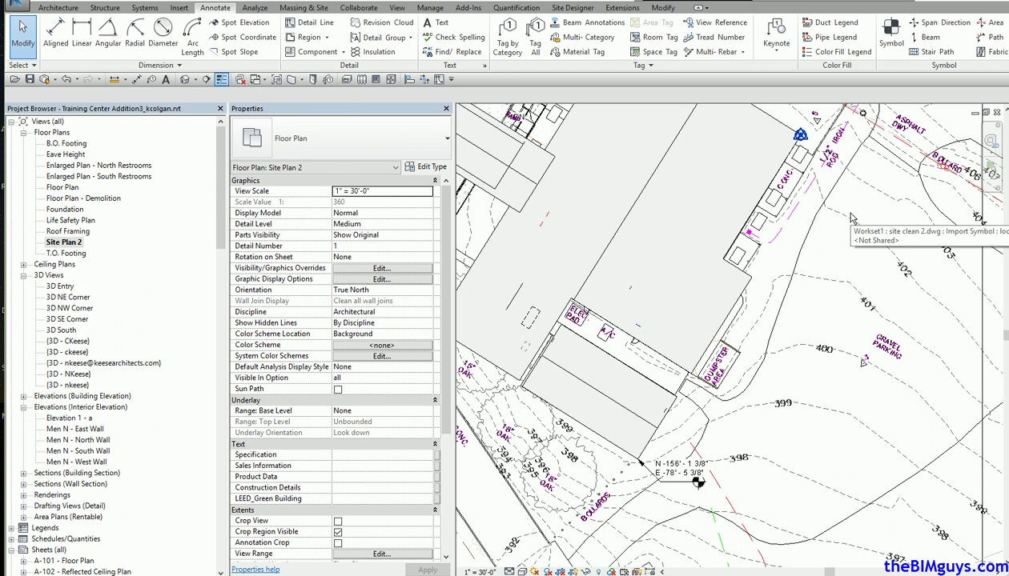
middle_drag(851, 218, 769, 409)
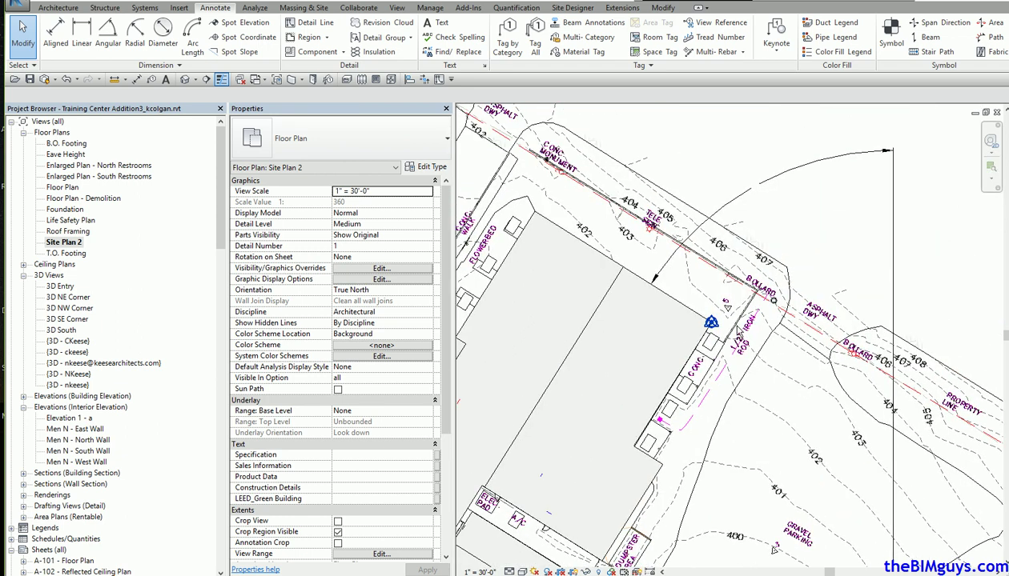
scroll(735, 329, up, 5)
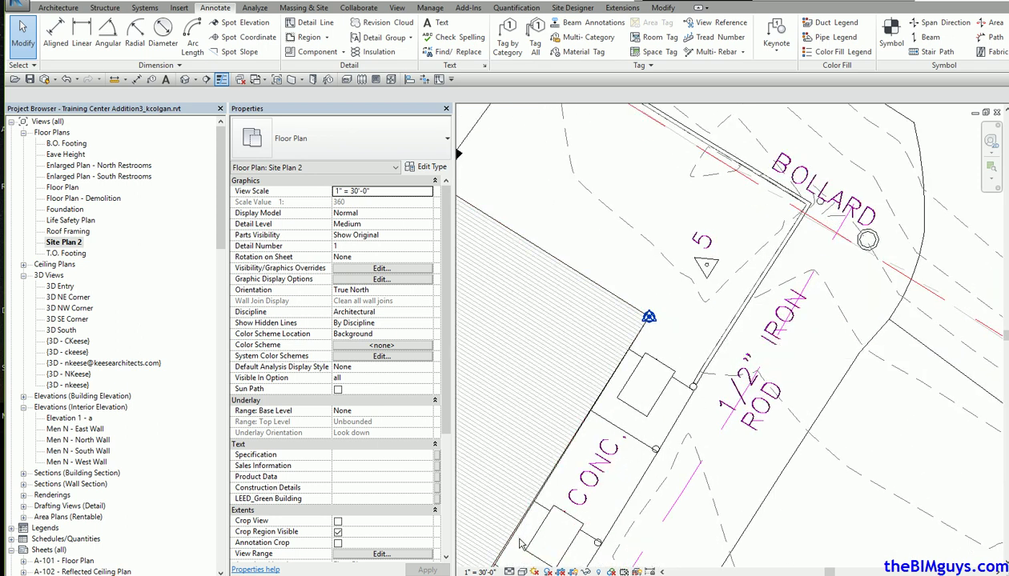
- Switch to site clean 2.dwg in AutoCAD and query the coordinates of the building corner near traverse point 5 with the ID command
mouse_move(541, 570)
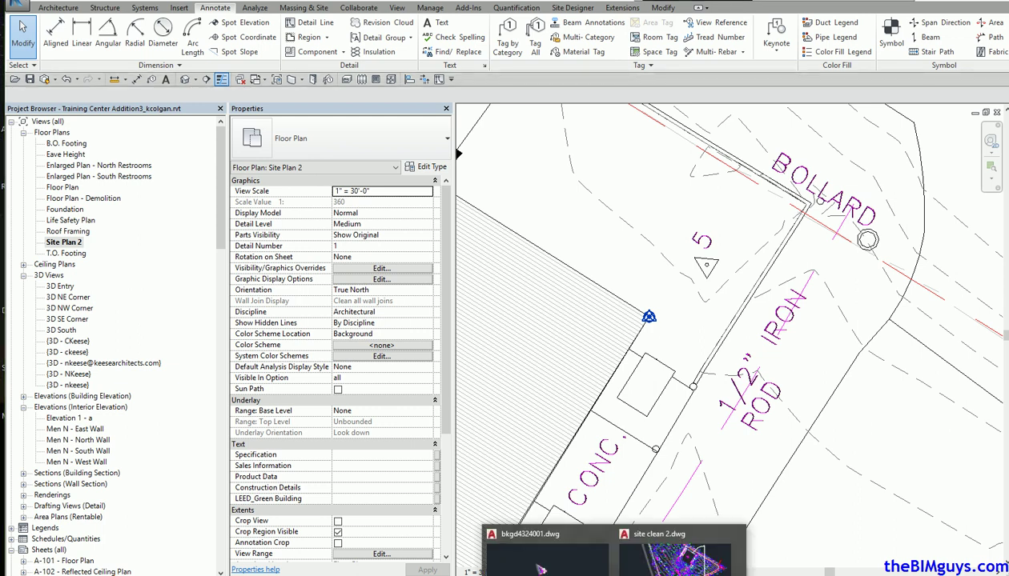
click(674, 554)
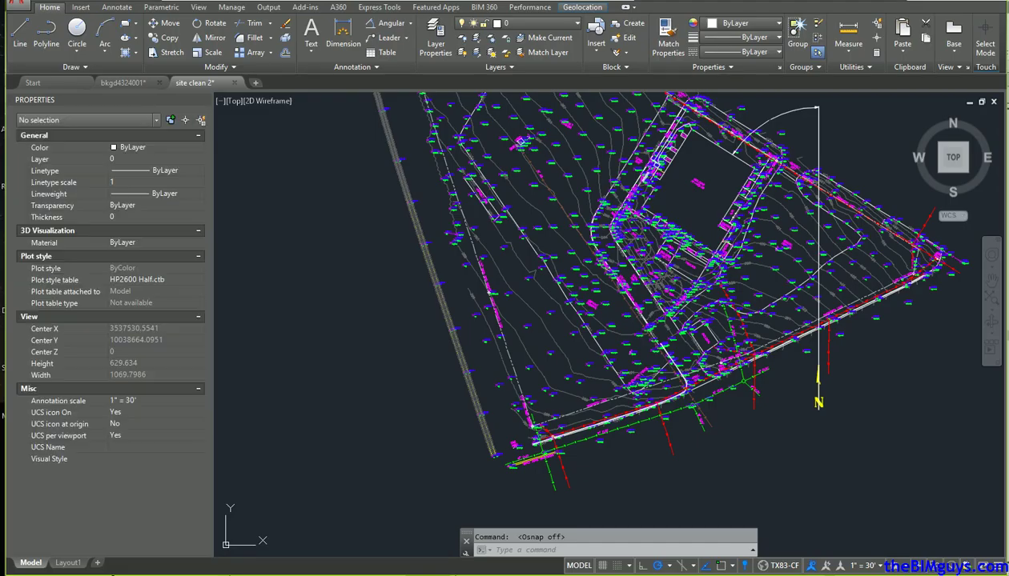
scroll(762, 214, up, 10)
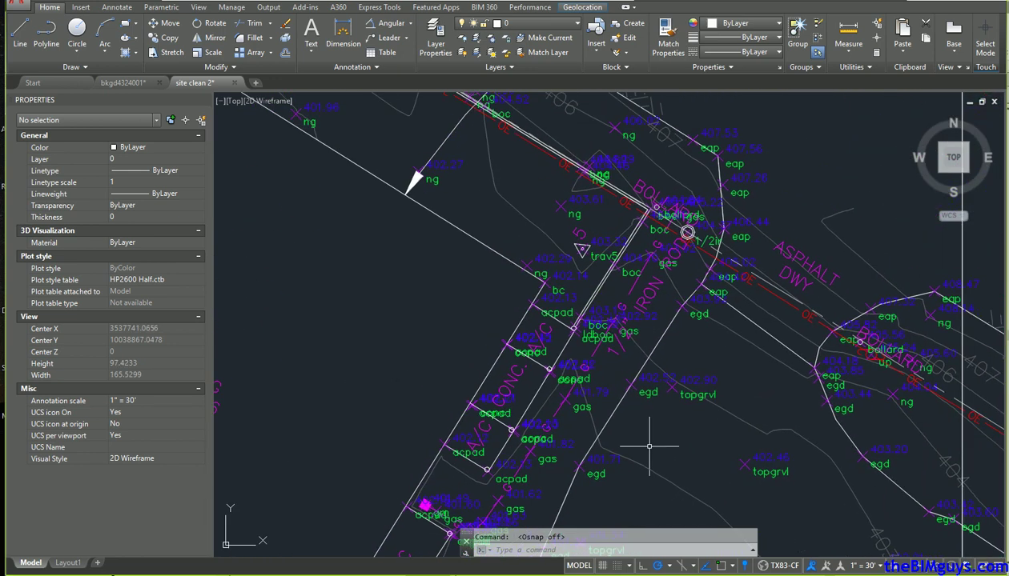
scroll(582, 289, up, 8)
scroll(586, 288, down, 4)
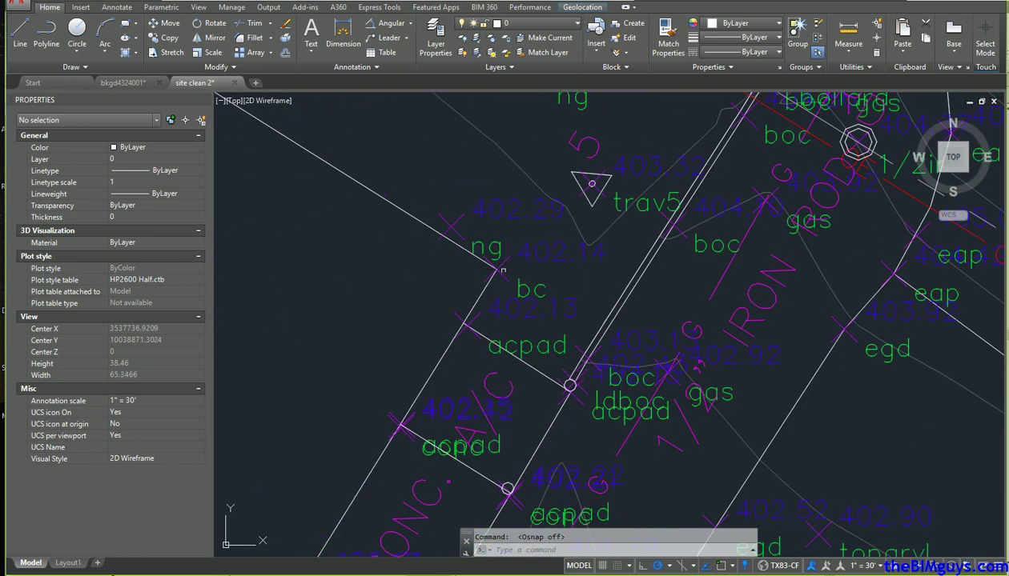
text(id)
key(Return)
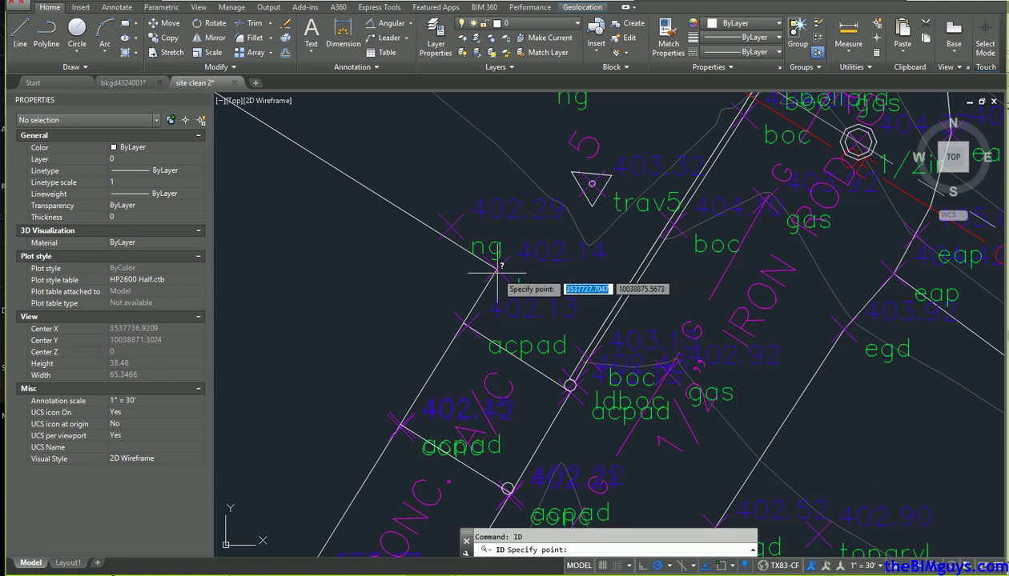
scroll(496, 272, up, 6)
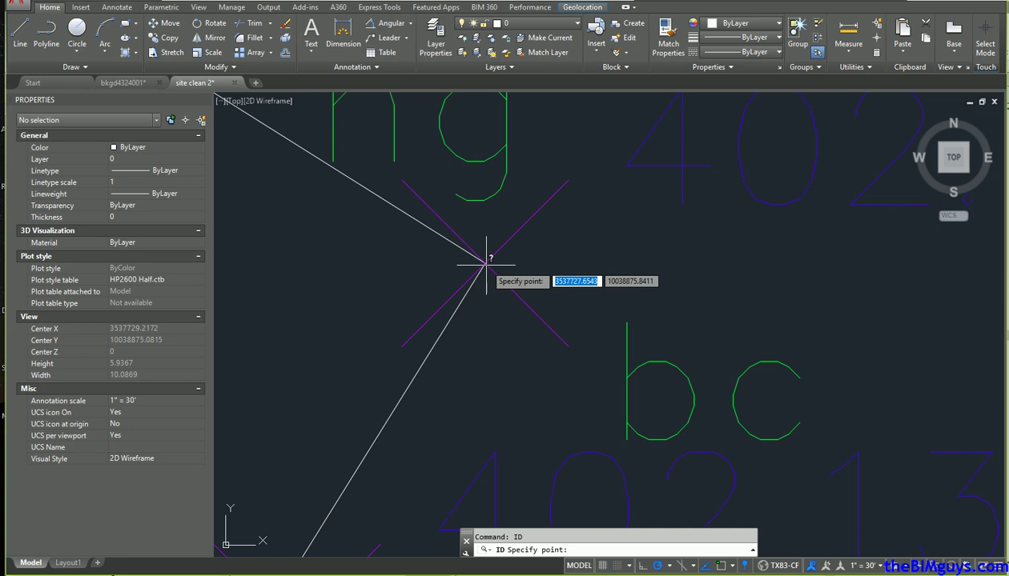
click(487, 262)
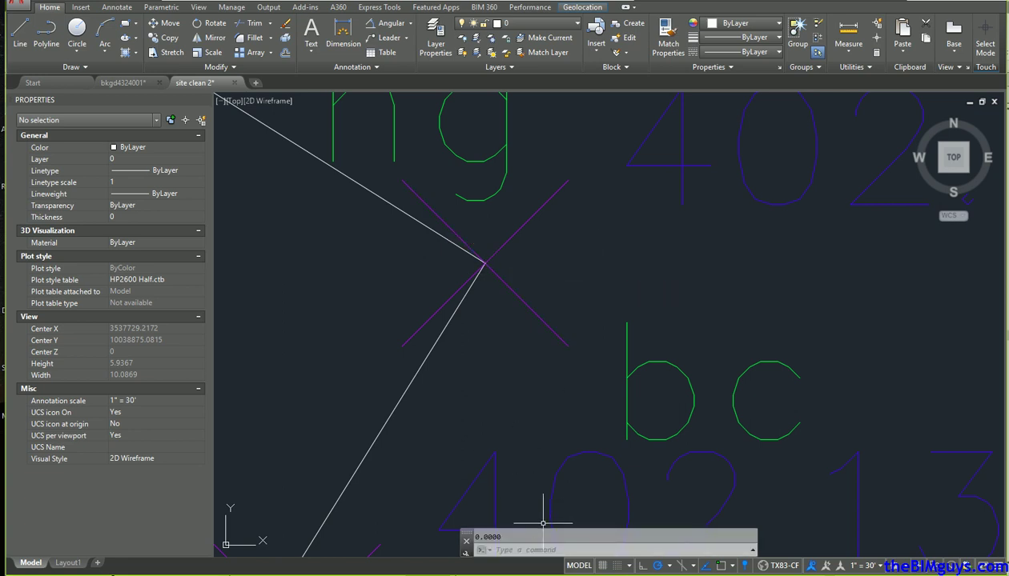
- Expand the AutoCAD command history to show the ID result, and in Revit start specifying shared coordinates at the building corner near point 5
drag(546, 530, 549, 412)
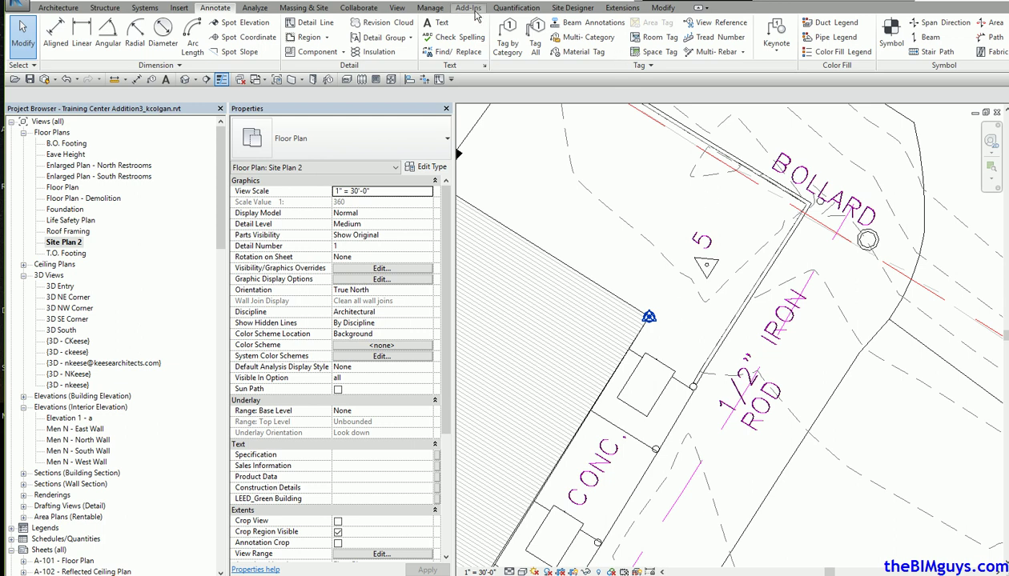
click(429, 8)
click(567, 37)
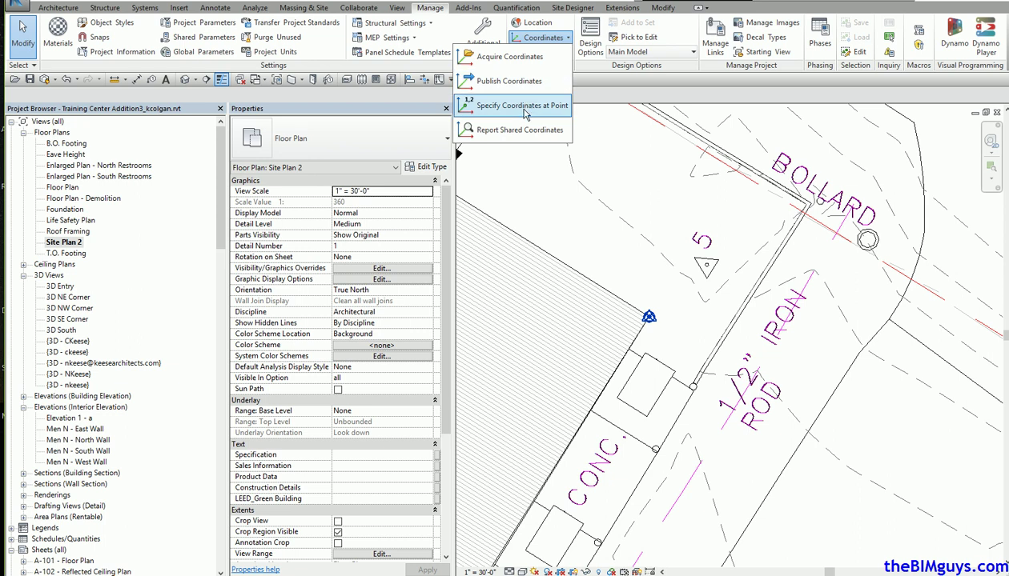
click(520, 106)
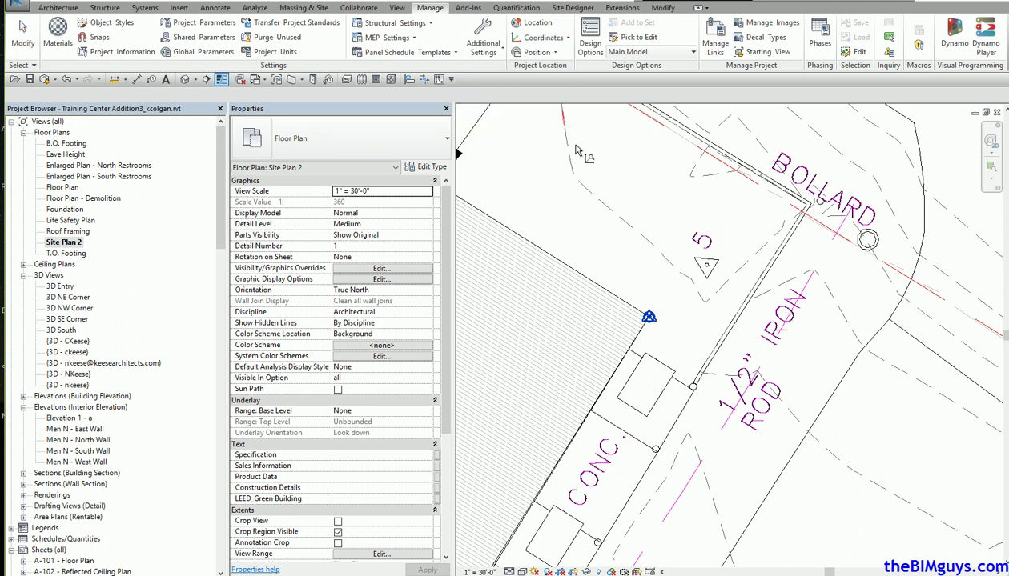
click(648, 318)
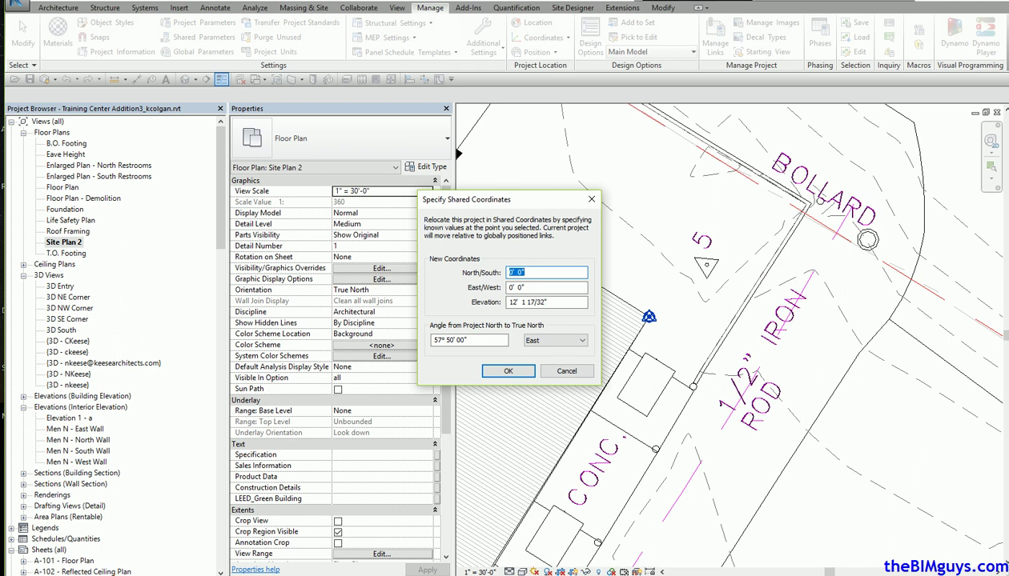
- Copy the corner's Y value 10038875.8645 from site clean 2.dwg in AutoCAD into the North/South shared coordinate in Revit
click(539, 573)
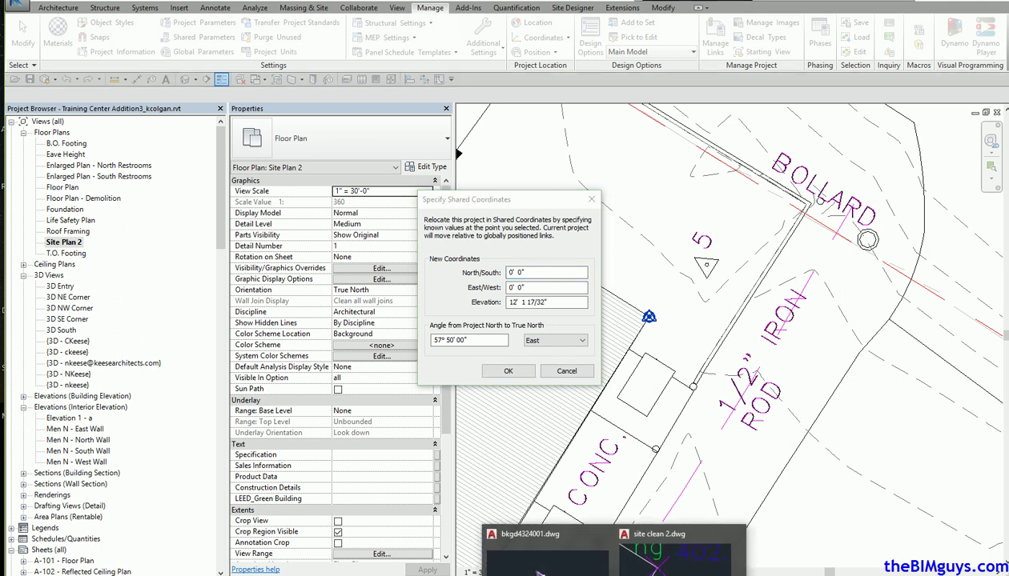
click(676, 551)
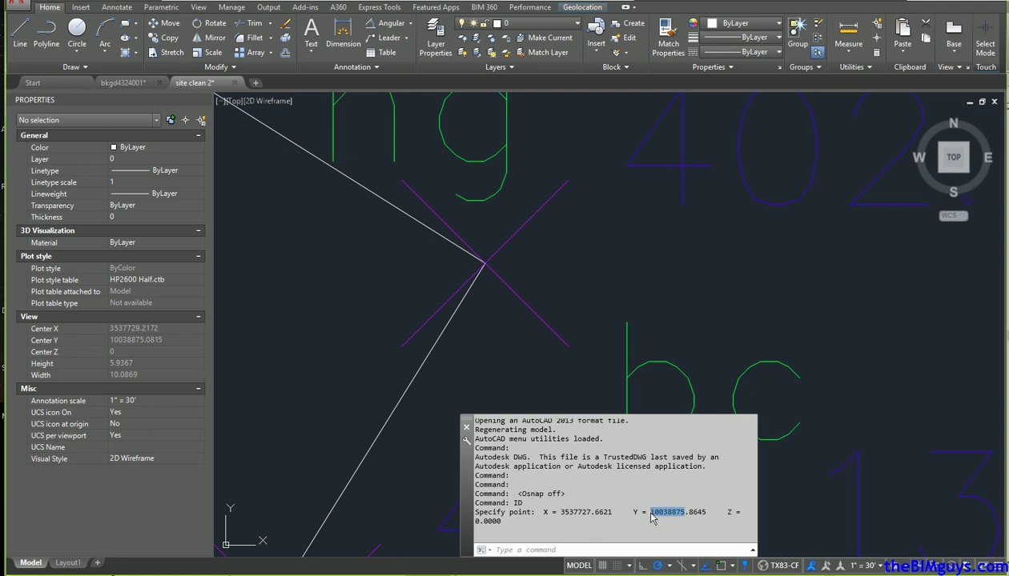
drag(651, 512, 705, 512)
key(ctrl+c)
key(alt+Tab)
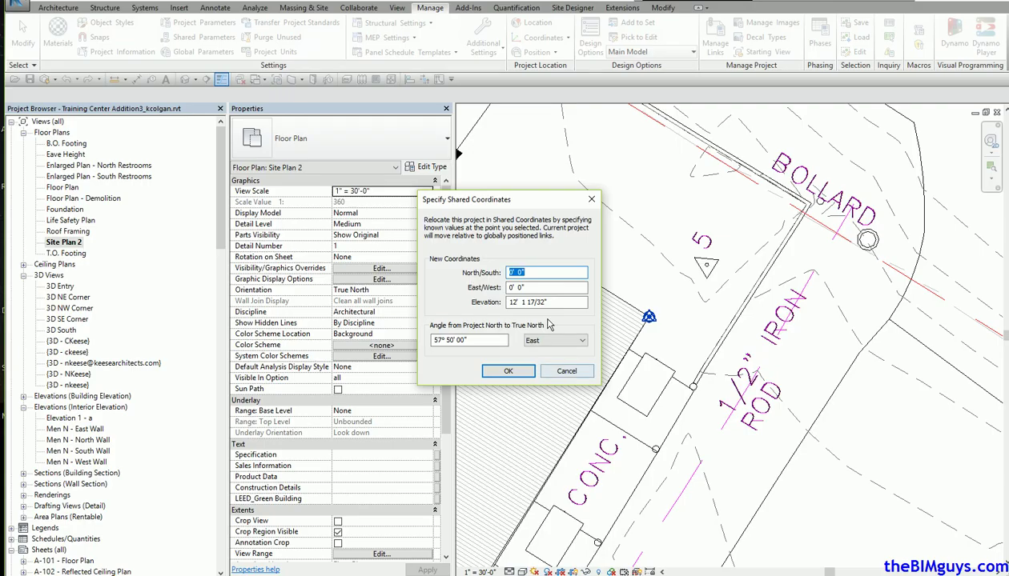
key(ctrl+v)
key(Tab)
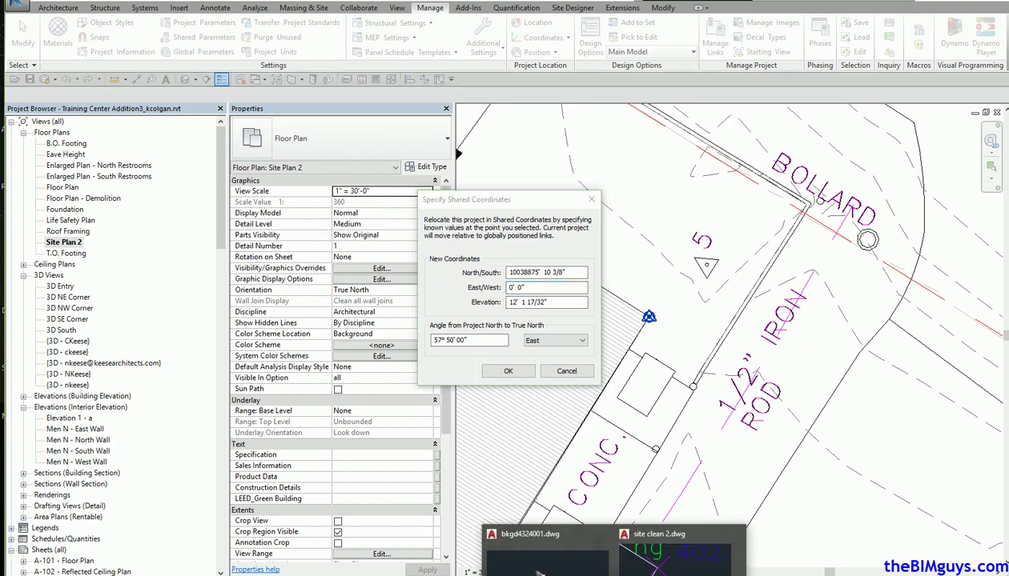
- Copy the survey X value 3537727.6621 from AutoCAD into Revit's East/West coordinate, and apply it with an elevation of 385
click(668, 552)
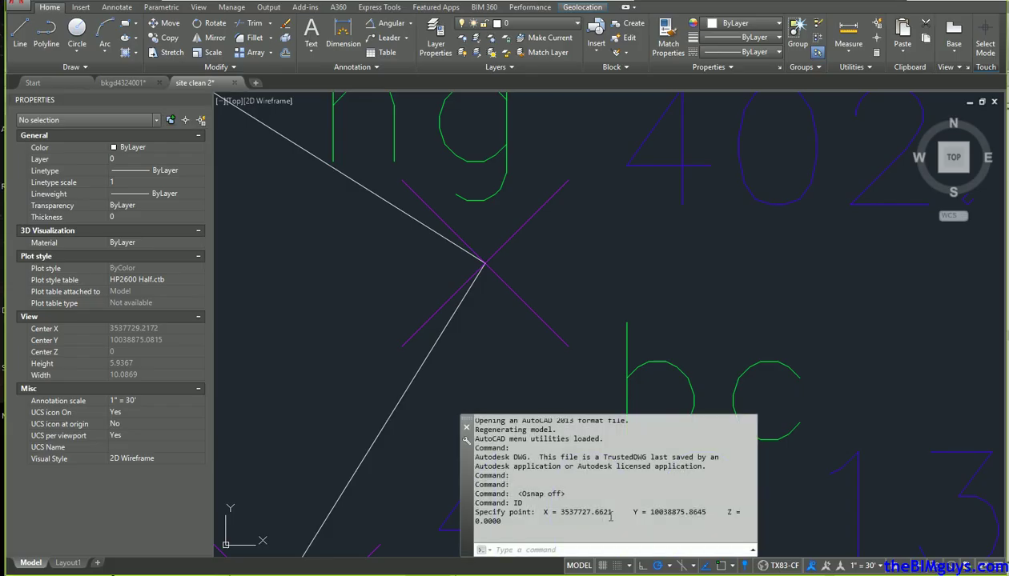
drag(612, 511, 563, 515)
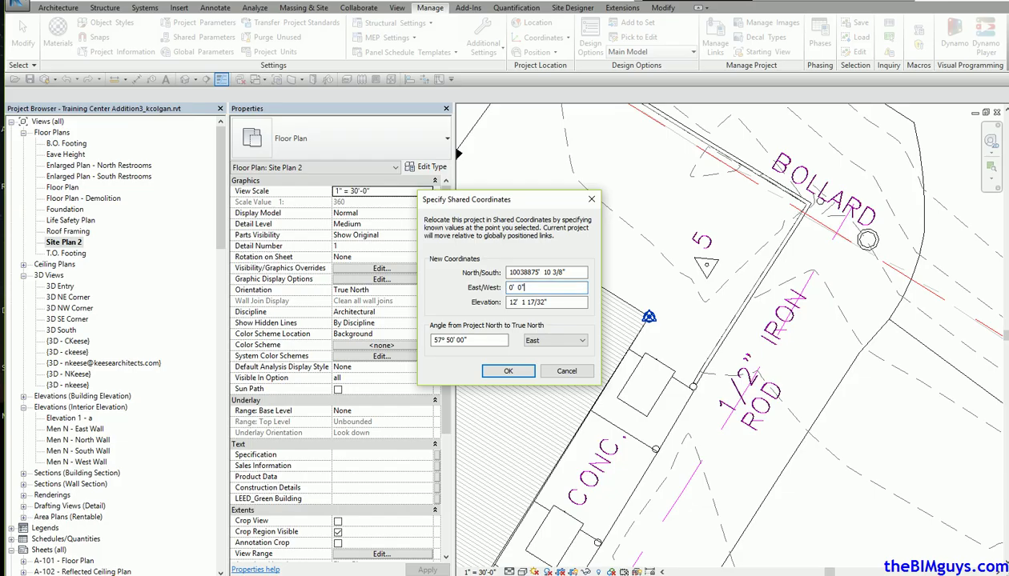
drag(528, 288, 499, 293)
key(ctrl+v)
click(550, 301)
drag(550, 301, 480, 305)
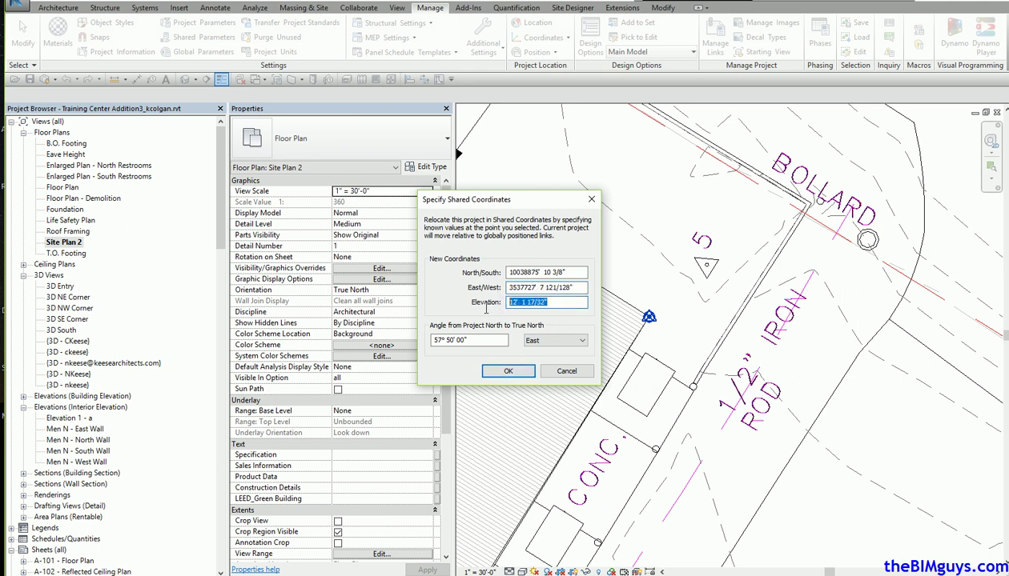
text(385)
click(520, 374)
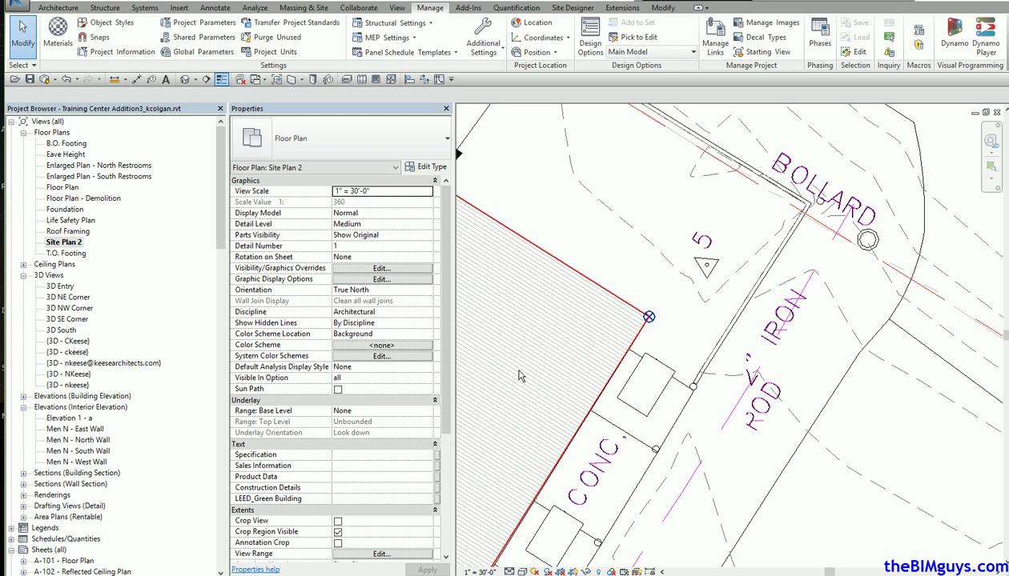
- Place a new horizontal spot coordinate with a leader and shoulder on the relocated building corner near point 5
click(649, 320)
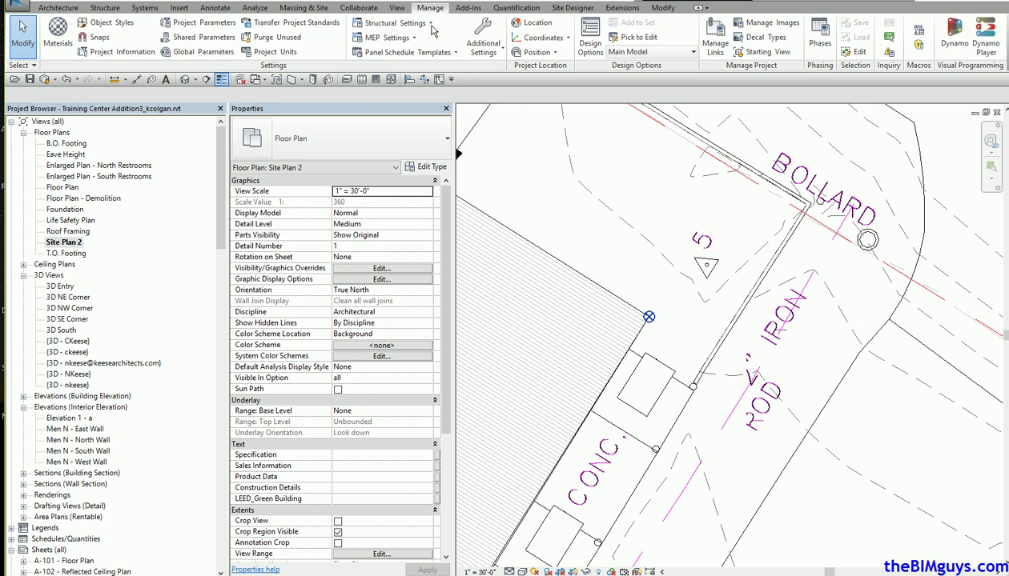
click(215, 7)
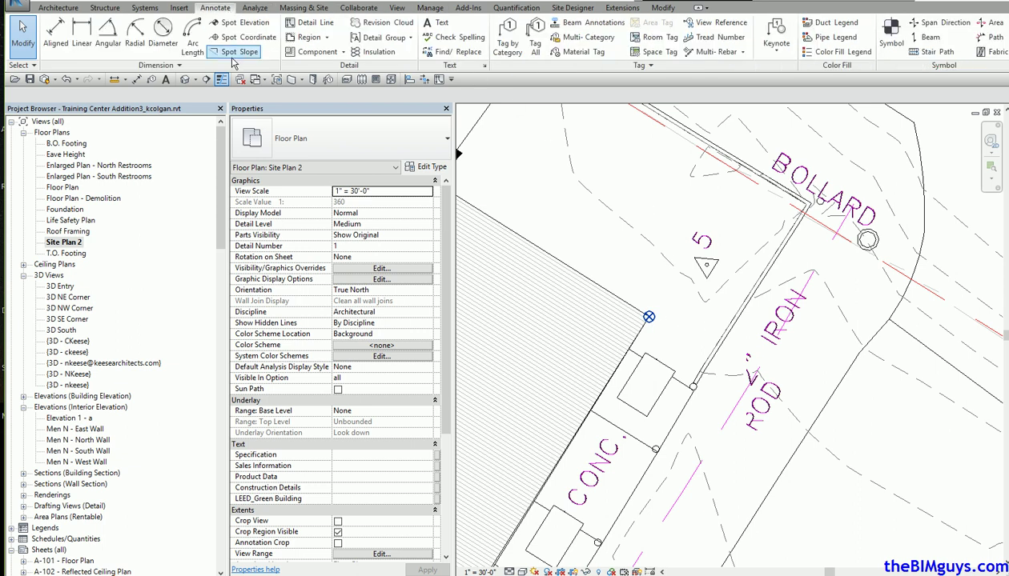
click(240, 37)
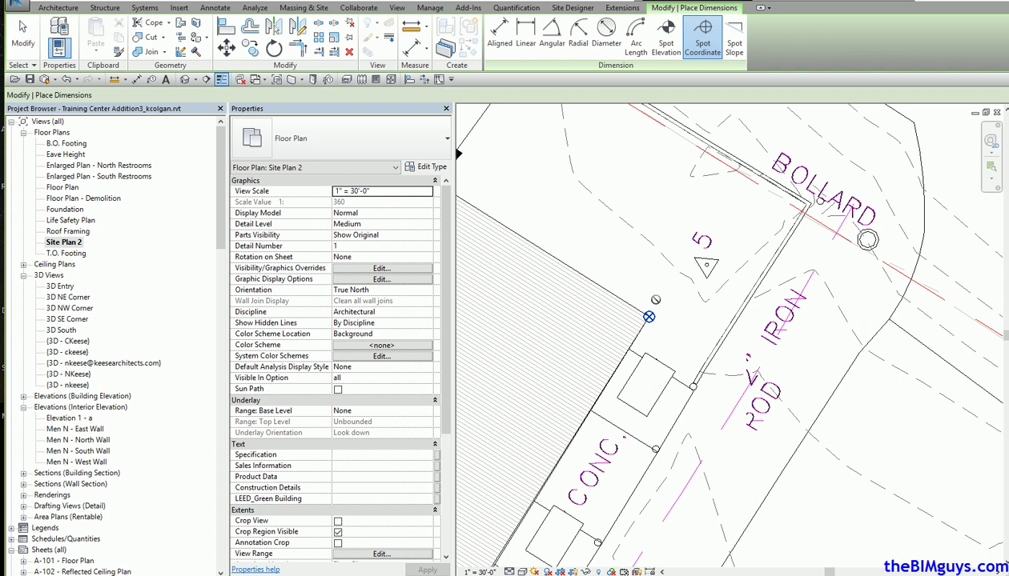
click(649, 317)
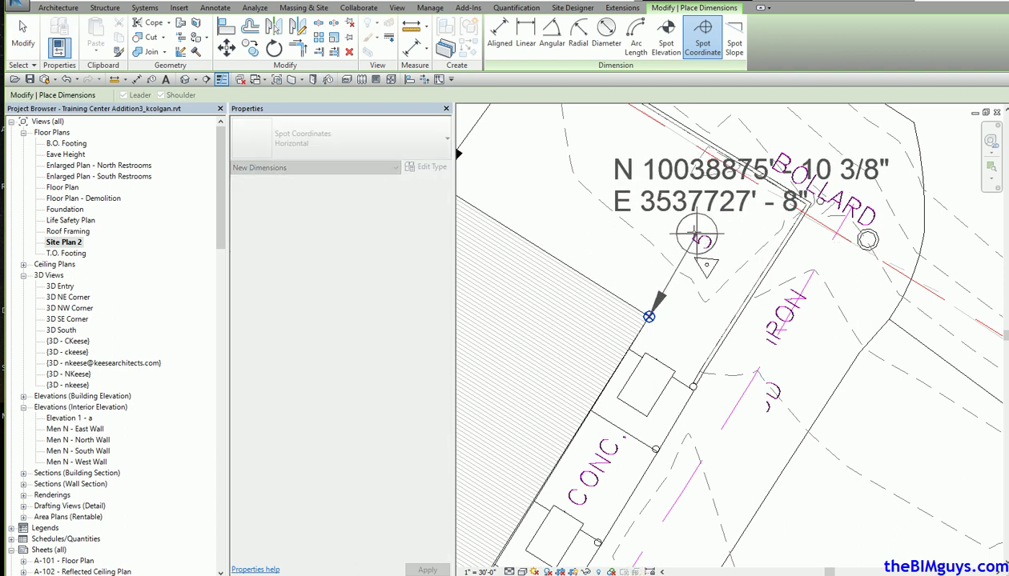
click(759, 233)
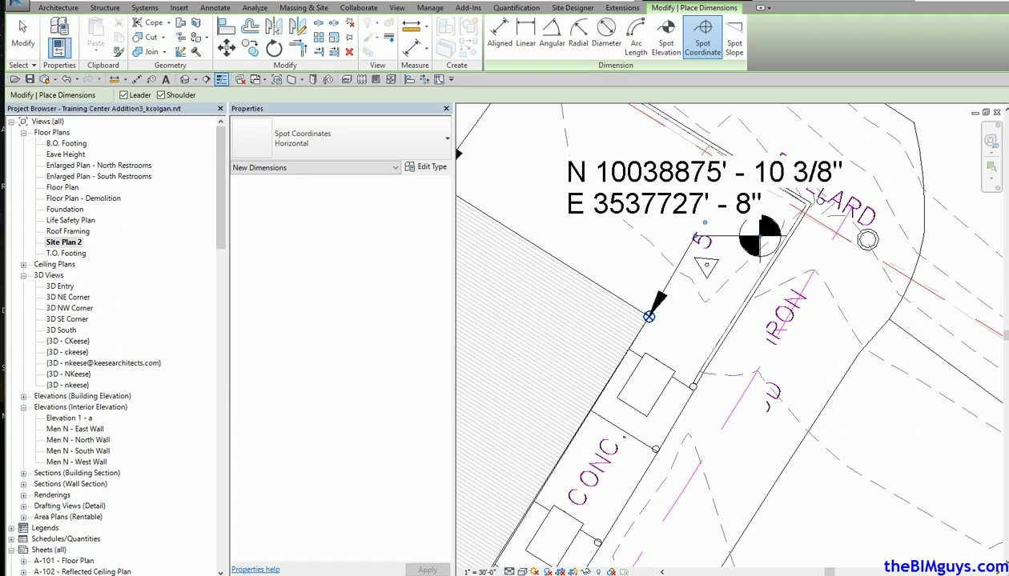
- Compare the new spot coordinate with the ID result in site clean 2.dwg in AutoCAD, and end spot coordinate placement back in Revit
mouse_move(539, 573)
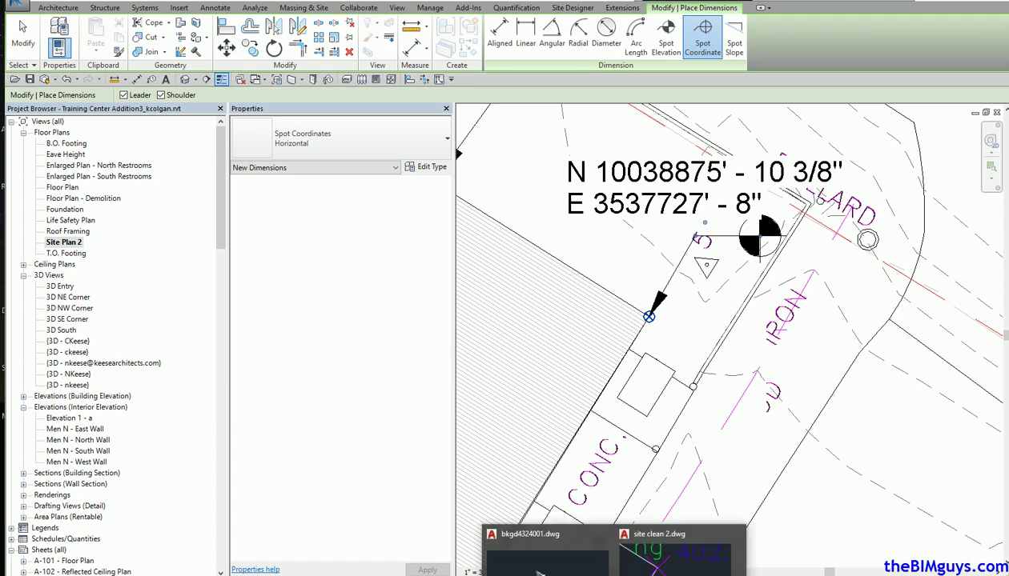
click(676, 559)
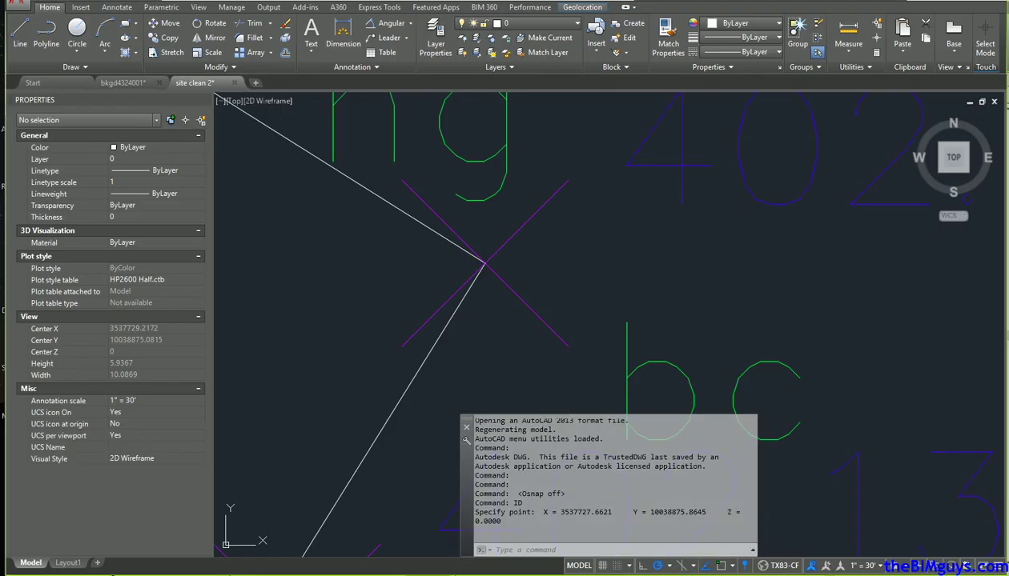
key(alt+Tab)
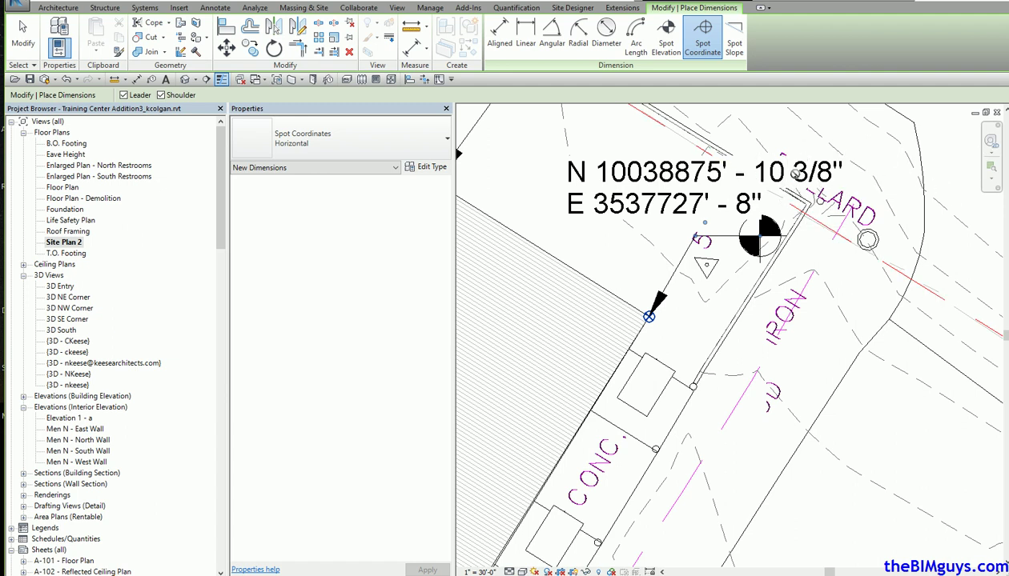
key(Escape)
- Switch to site clean 2.dwg in AutoCAD, erase the angle arc and the vertical reference line beside the building, and save the drawing
scroll(788, 417, down, 4)
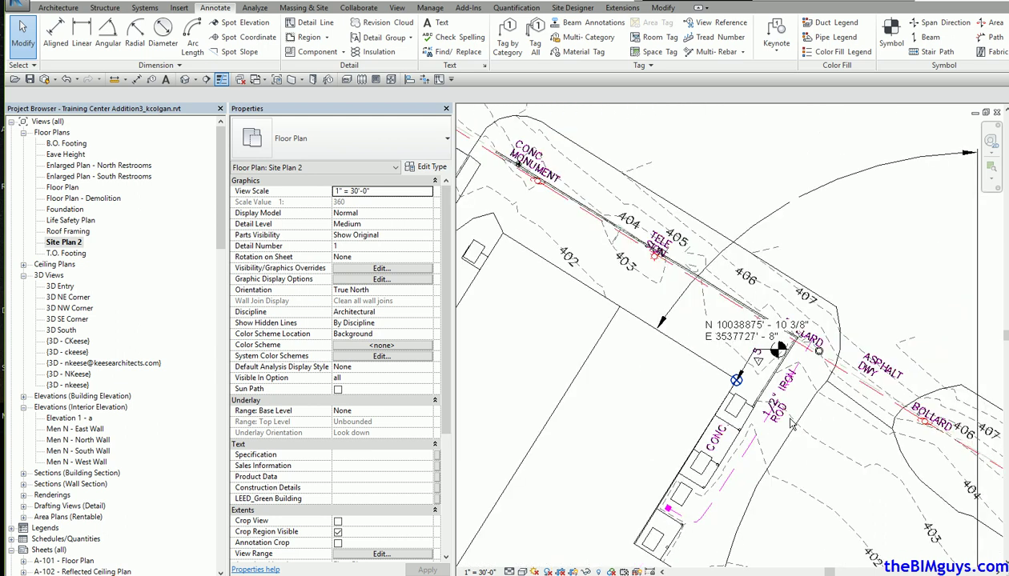
scroll(791, 424, down, 8)
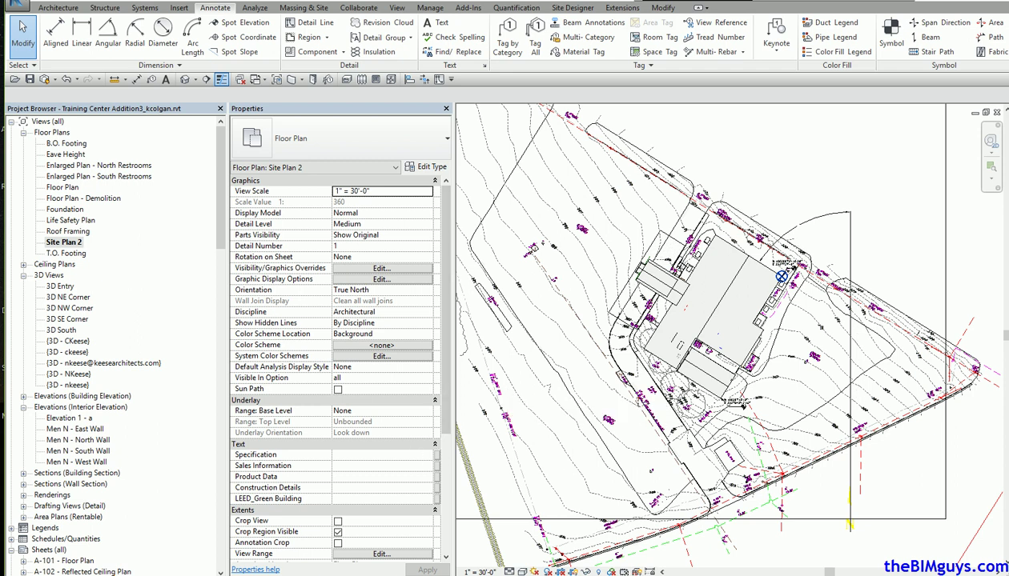
mouse_move(543, 572)
click(681, 551)
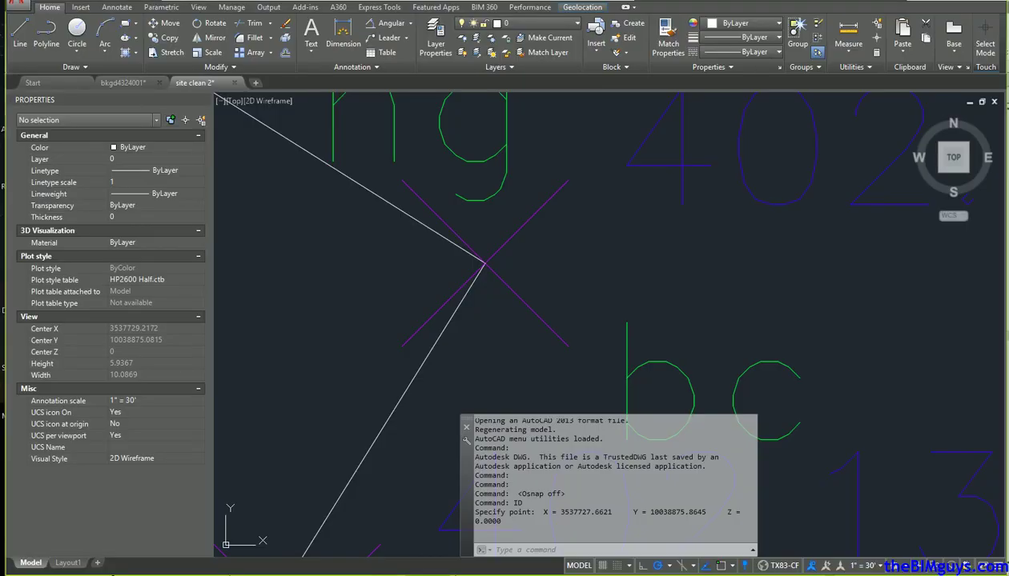
scroll(589, 350, down, 10)
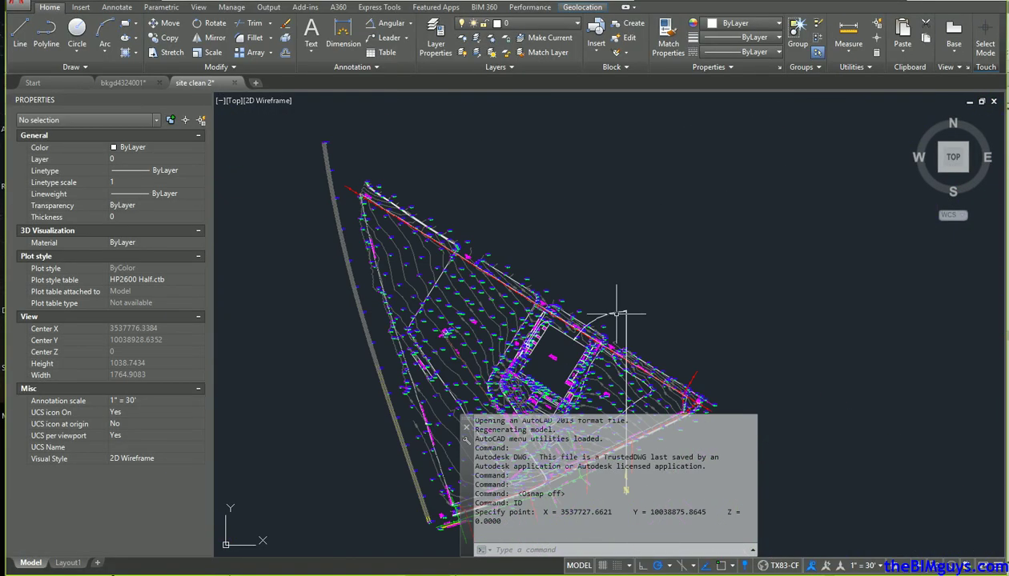
click(616, 313)
key(Delete)
click(618, 317)
key(Delete)
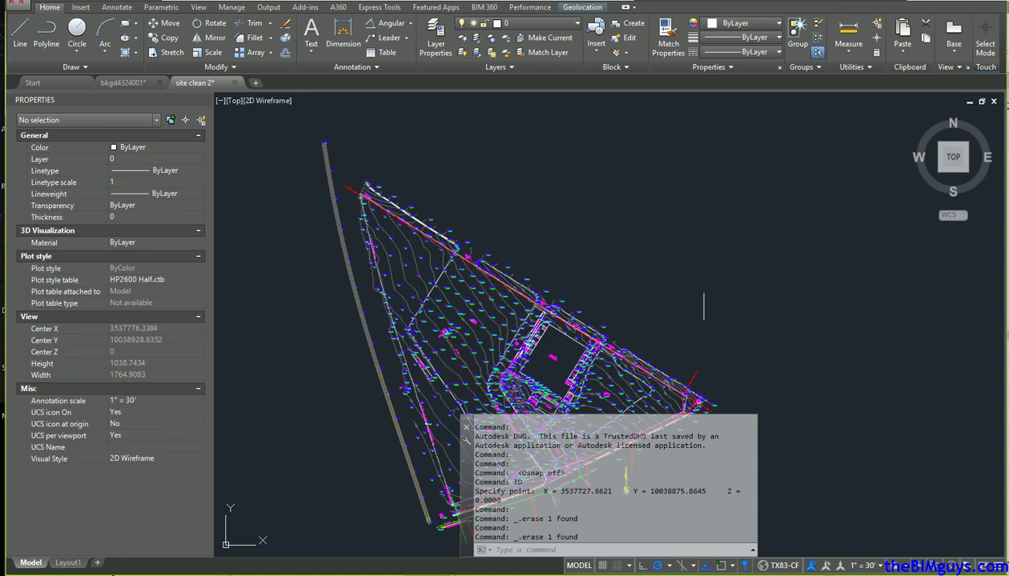
click(18, 5)
click(47, 116)
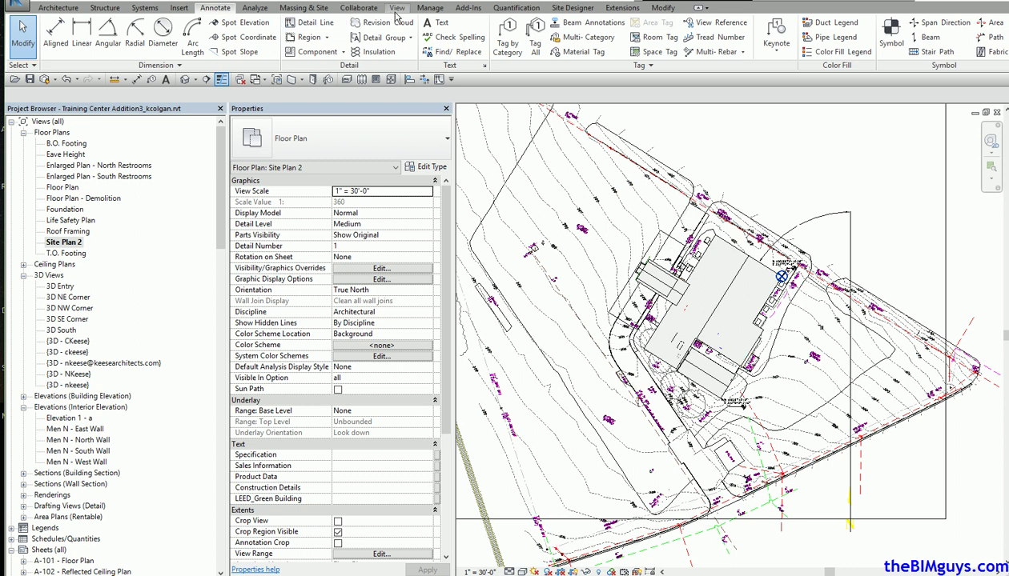
- Switch to Revit and reload the linked CAD file site clean 2.dwg through Manage Links
click(428, 10)
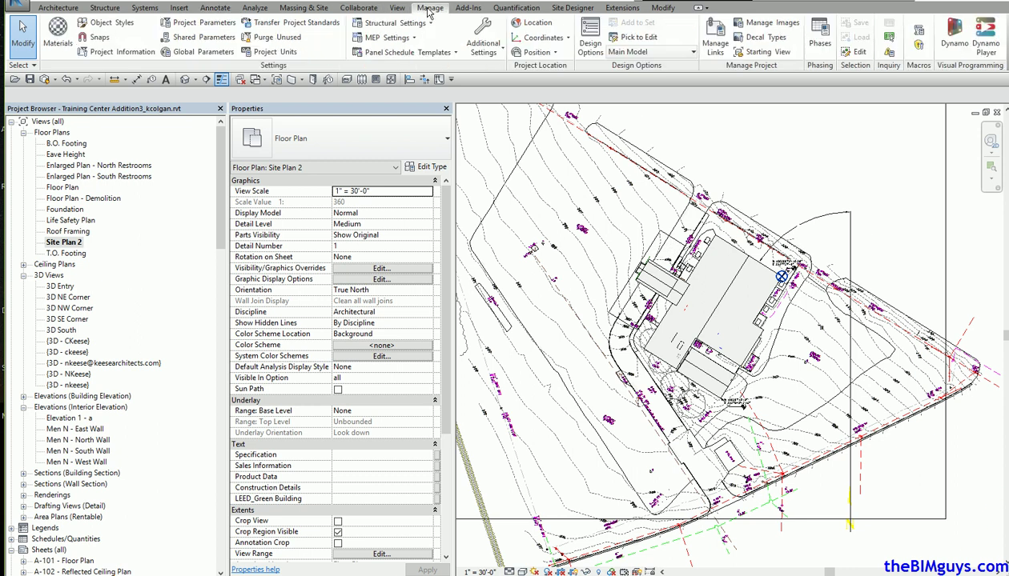
click(715, 32)
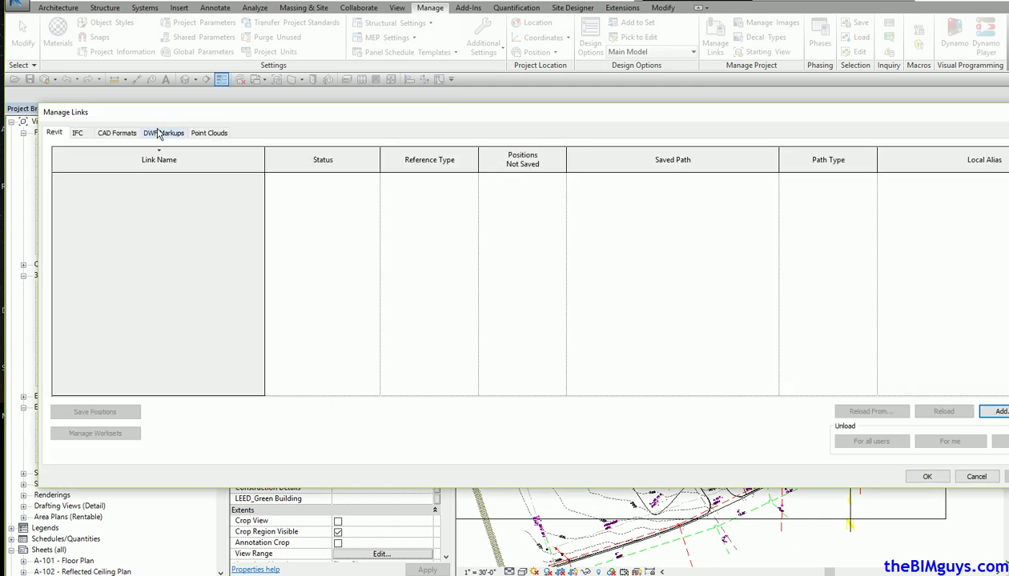
click(132, 136)
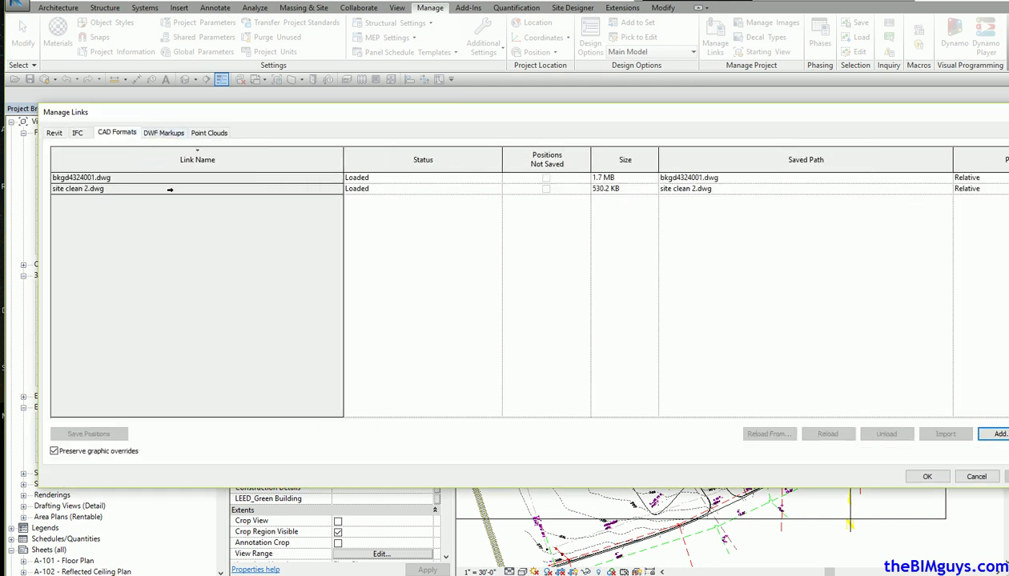
click(169, 189)
click(830, 435)
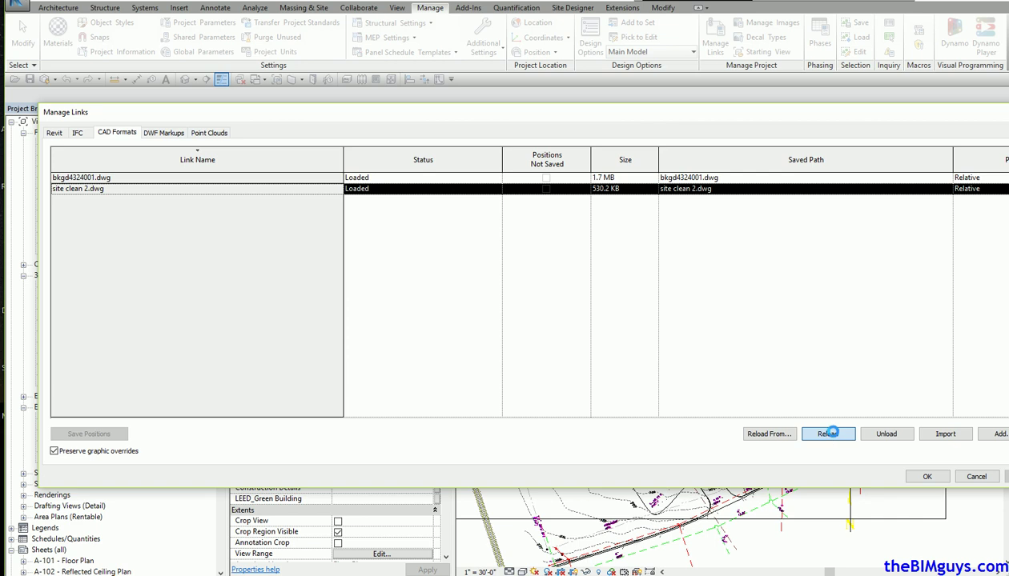
click(927, 477)
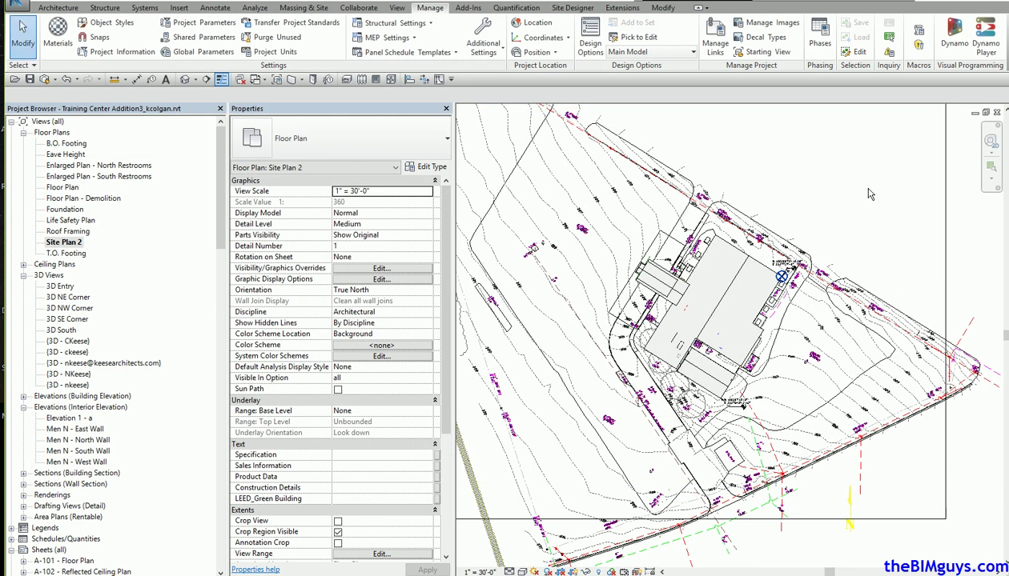